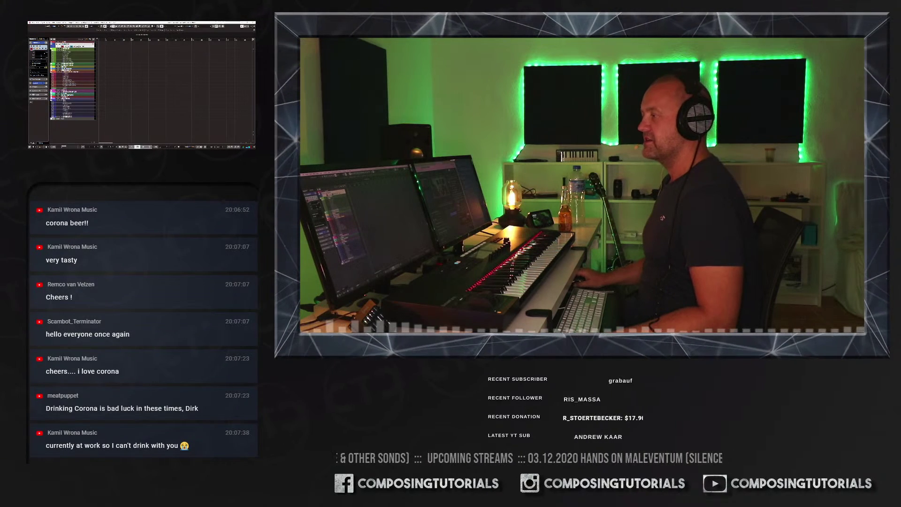
# Step: Open the Kontakt 01 track's instrument window, reposition it over the project and hide the lower zone containing the MixConsole
pyautogui.click(77, 47)
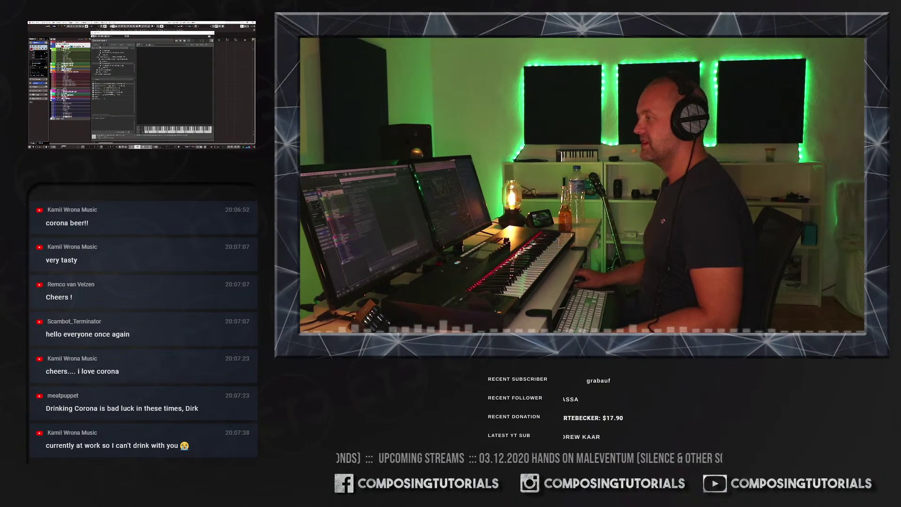
pyautogui.moveTo(138, 34); pyautogui.dragTo(155, 29)
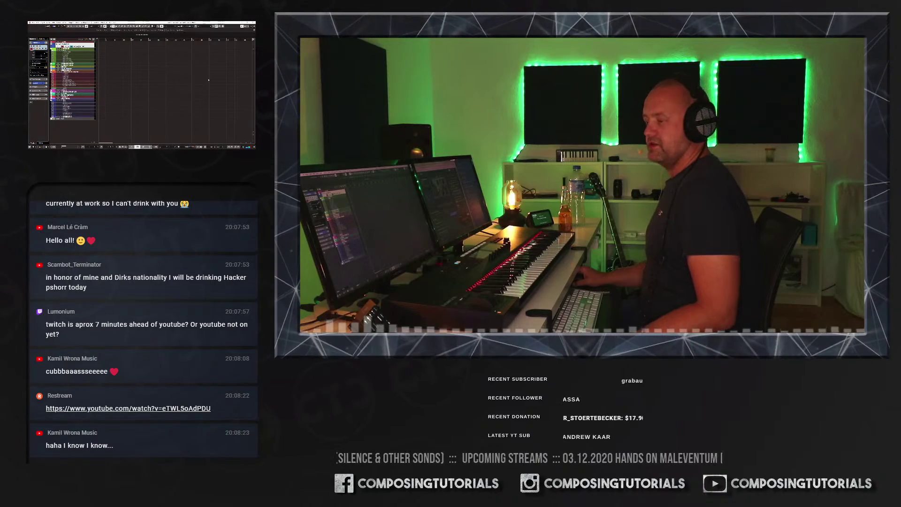
pyautogui.click(72, 46)
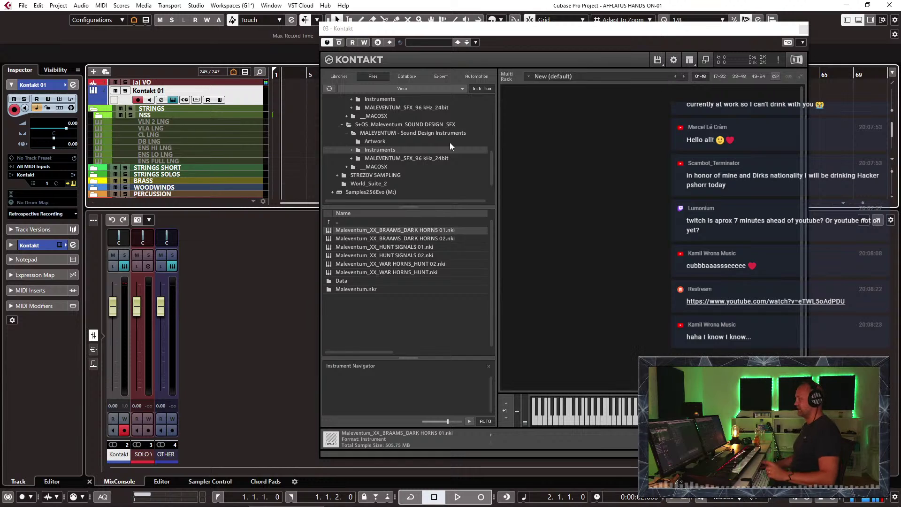
pyautogui.moveTo(495, 29); pyautogui.dragTo(410, 43)
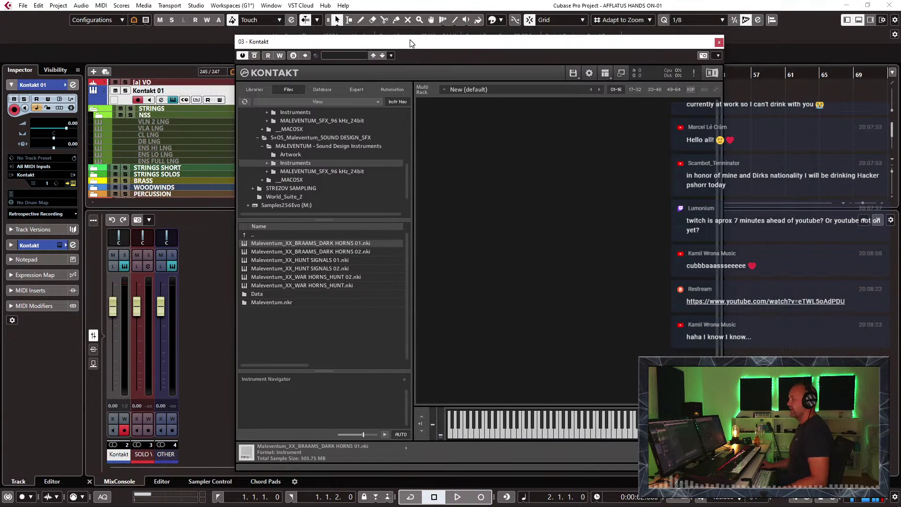
pyautogui.click(859, 19)
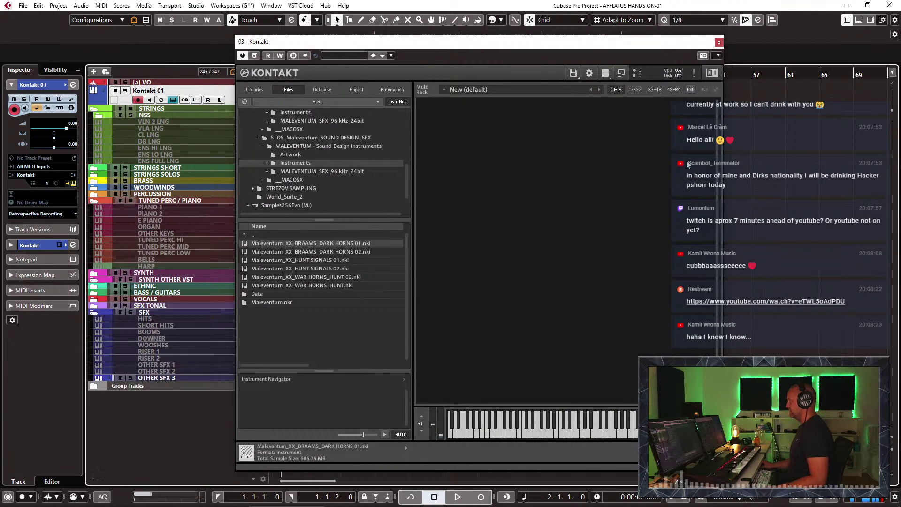
pyautogui.moveTo(481, 45); pyautogui.dragTo(470, 51)
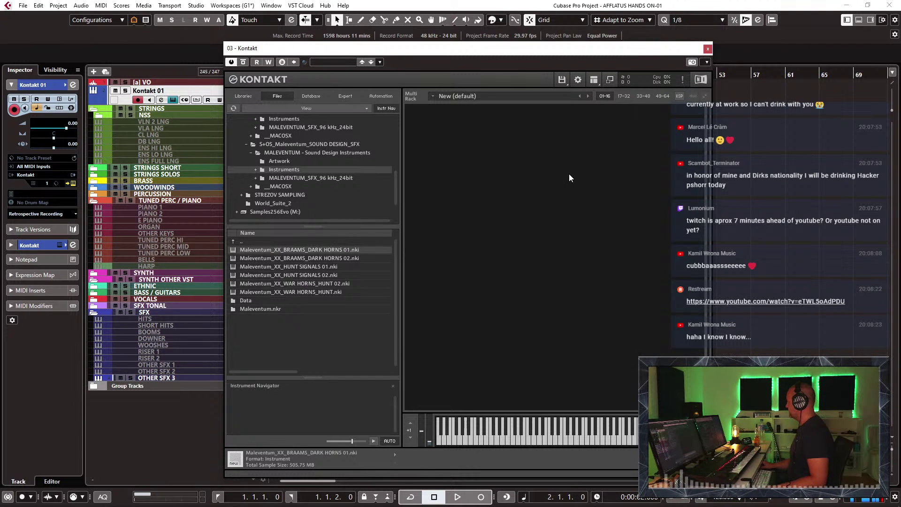
pyautogui.hotkey('alt', 'Tab')
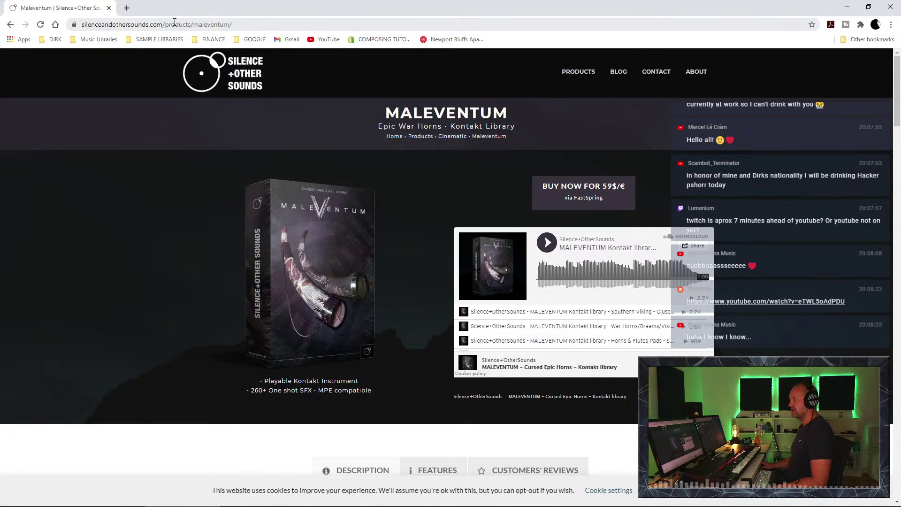
pyautogui.moveTo(163, 24); pyautogui.dragTo(7, 21)
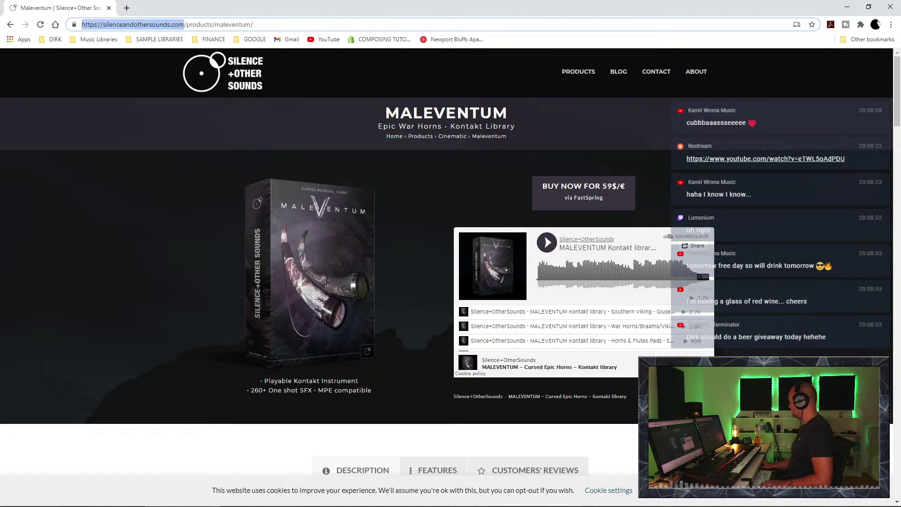
pyautogui.hotkey('alt', 'Tab')
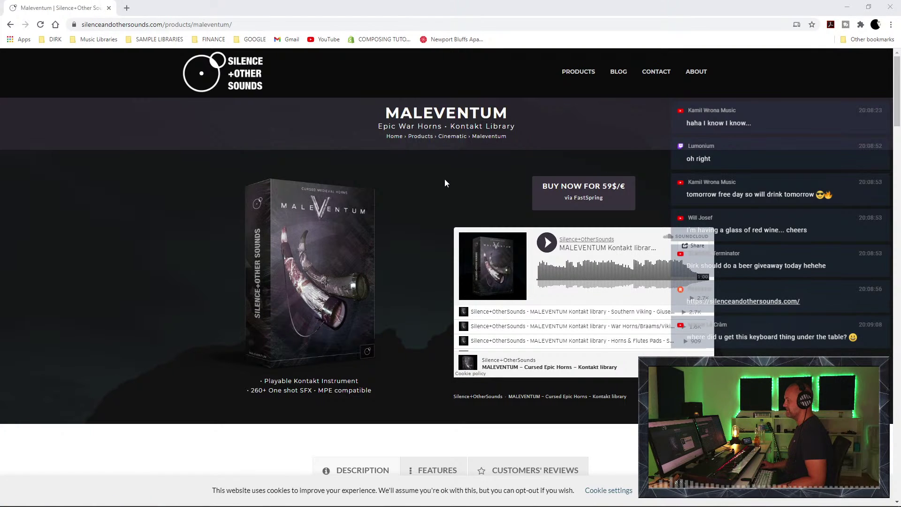
# Step: Examine the Maleventum product page, including its description, its two included instruments and the list of recorded sounds
pyautogui.scroll(-2, 444, 179)
pyautogui.scroll(-2, 446, 183)
pyautogui.scroll(-2, 445, 183)
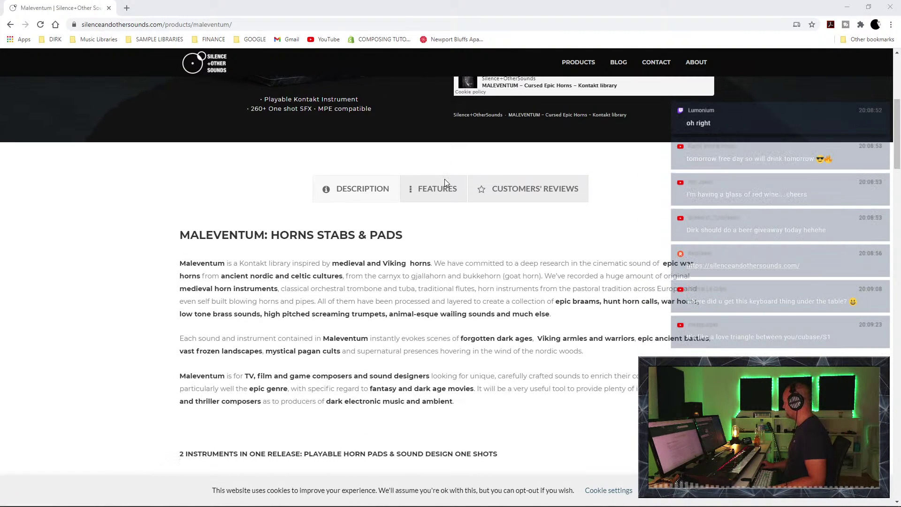
pyautogui.scroll(4, 445, 183)
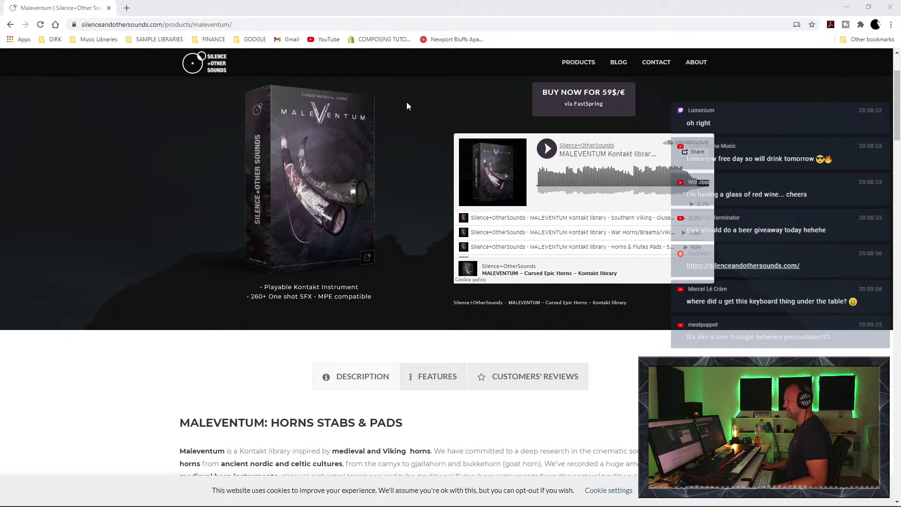
pyautogui.scroll(-5, 407, 105)
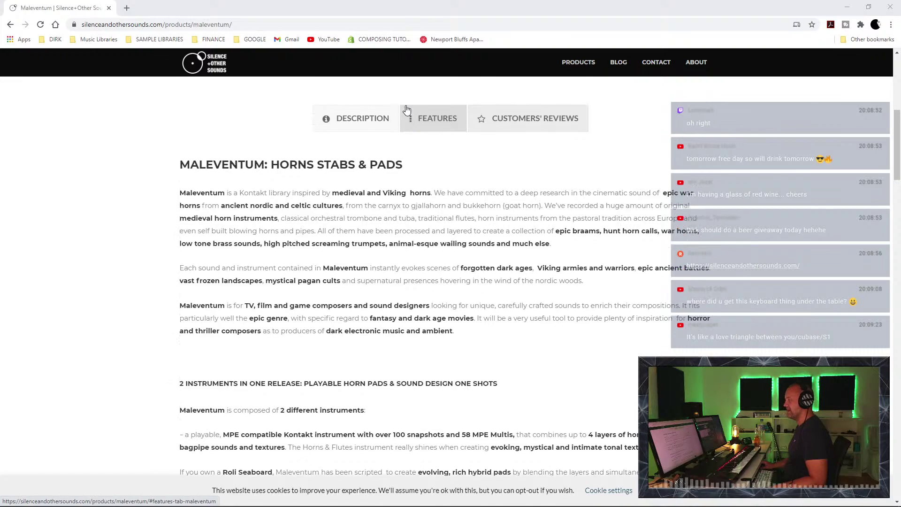
pyautogui.scroll(5, 407, 109)
pyautogui.scroll(-3, 407, 111)
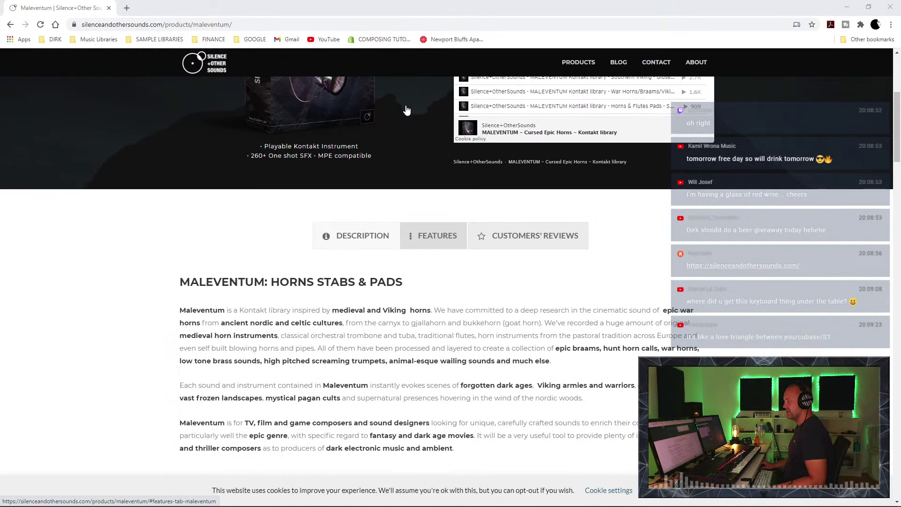
pyautogui.scroll(-1, 407, 110)
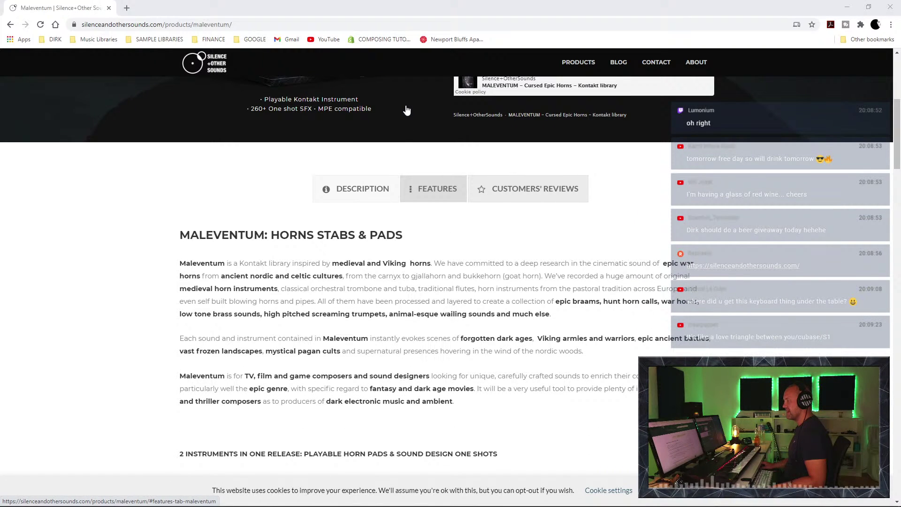
pyautogui.scroll(-7, 539, 256)
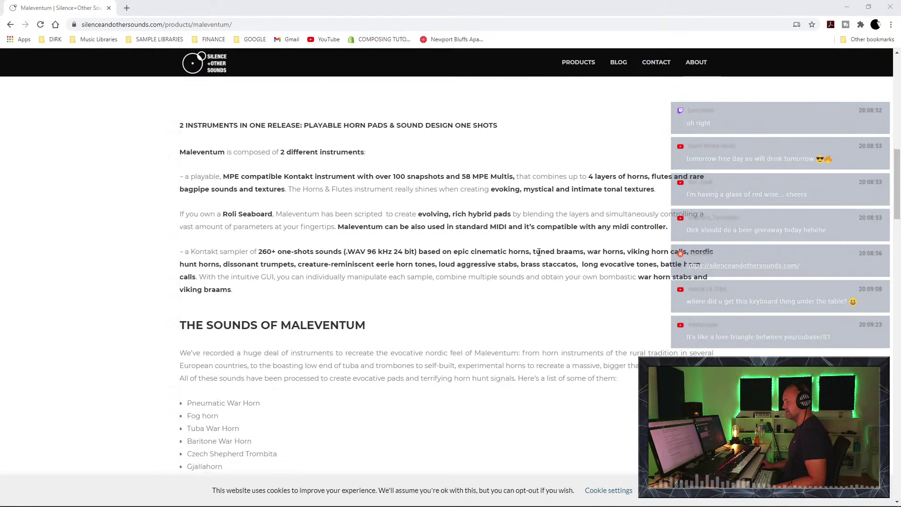
pyautogui.scroll(10, 539, 252)
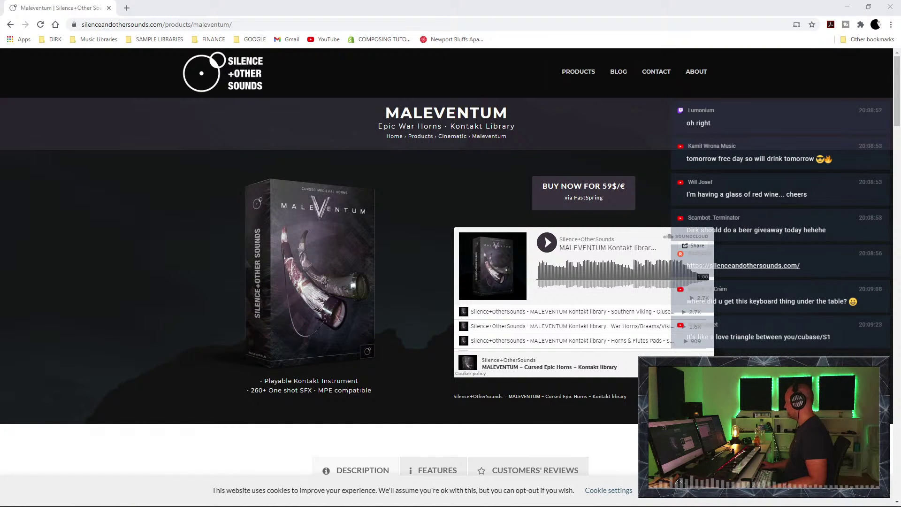
# Step: Return to Cubase, reopen the Kontakt 01 track's instrument window and move it clear of the chat overlay
pyautogui.click(848, 8)
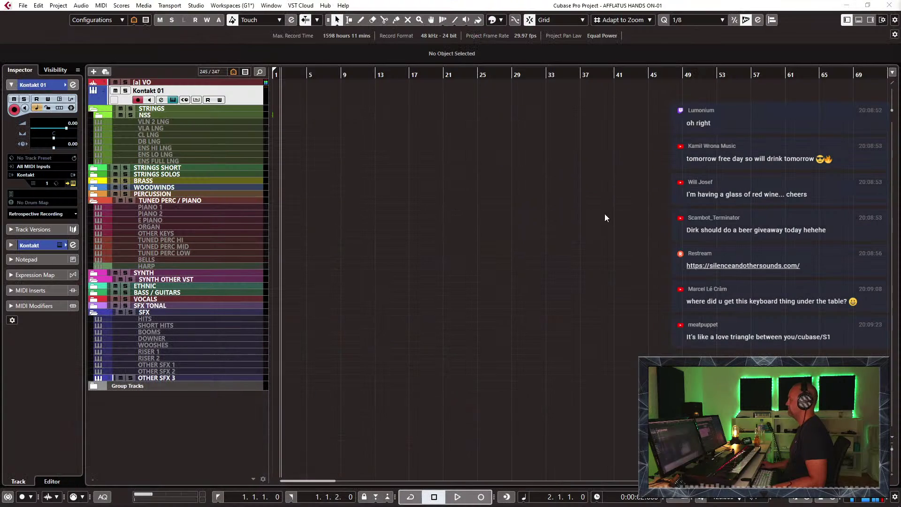
pyautogui.click(253, 95)
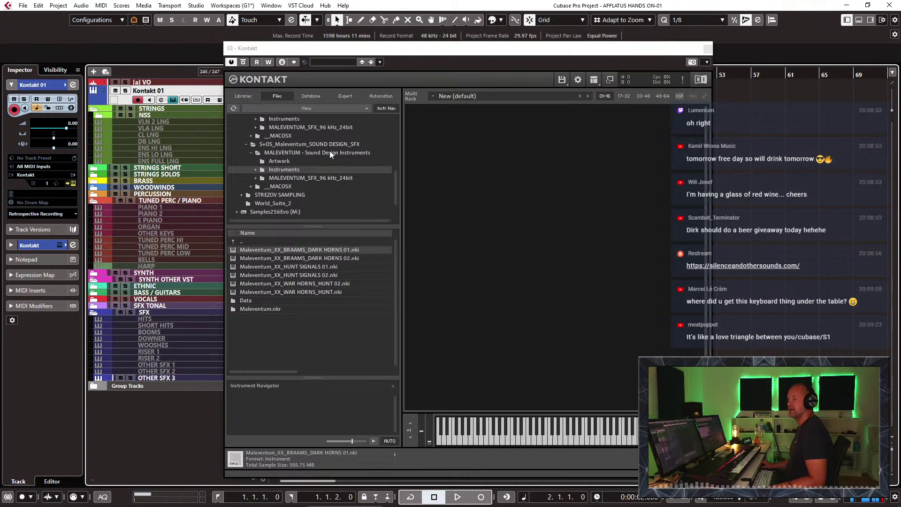
pyautogui.moveTo(542, 52); pyautogui.dragTo(370, 33)
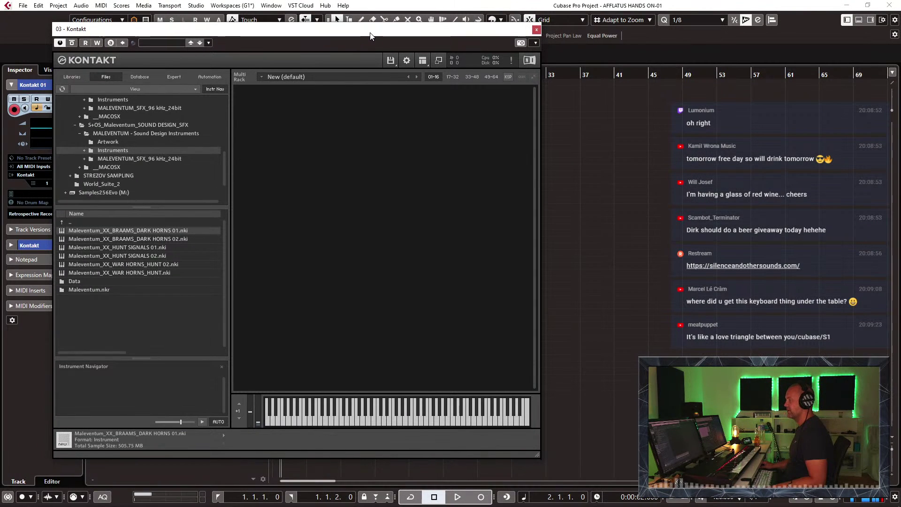
# Step: Collapse the Maleventum sound design folder in Kontakt's file browser and show the contents of MALEVENTUM - Horns & Flutes PADS
pyautogui.scroll(2, 152, 151)
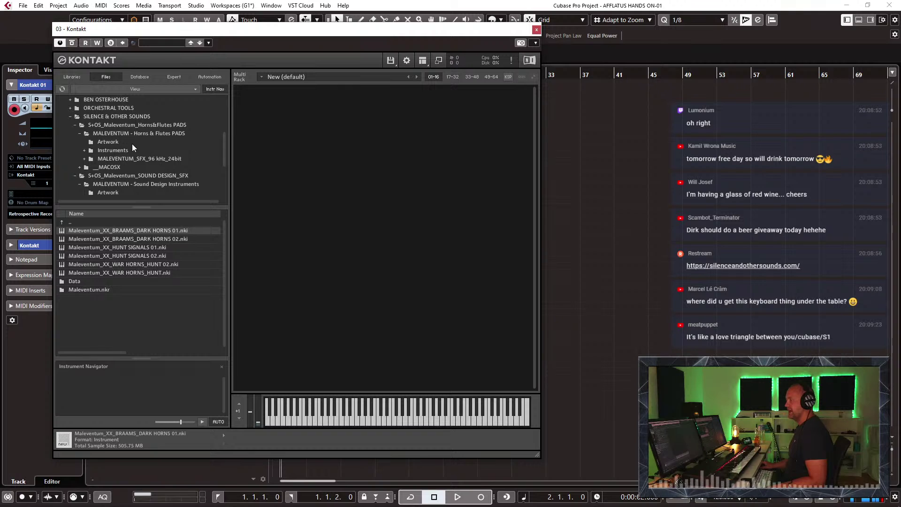
pyautogui.click(80, 134)
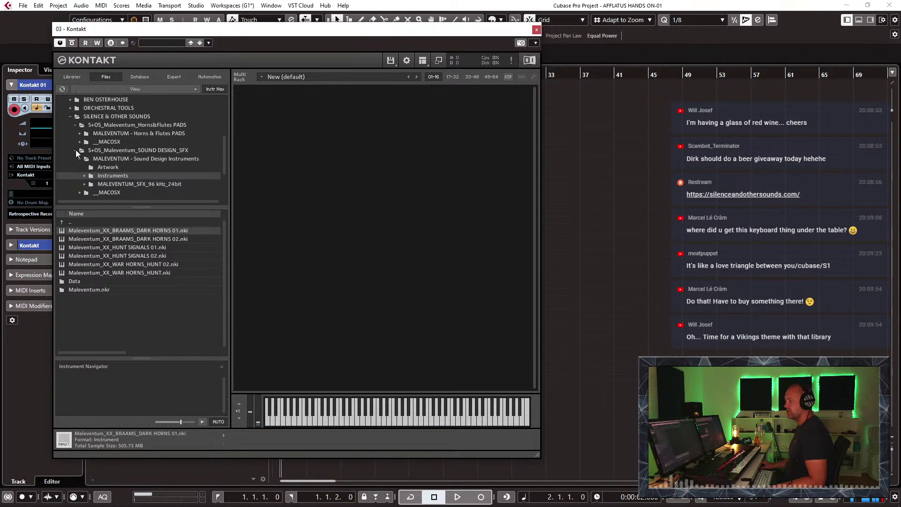
pyautogui.click(75, 150)
pyautogui.click(169, 135)
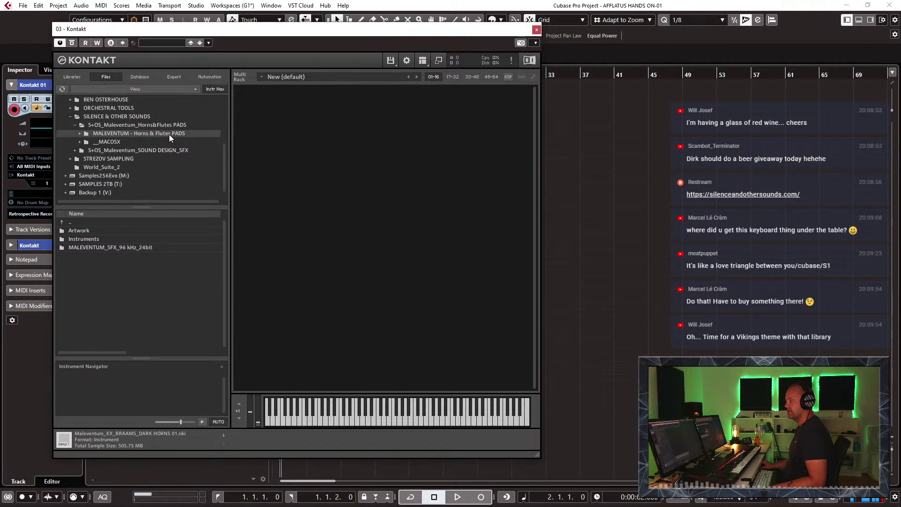
# Step: Check the subfolders of the Maleventum Horns & Flutes PADS and SOUND DESIGN_SFX libraries, and close the Kontakt window
pyautogui.click(80, 134)
pyautogui.click(80, 134)
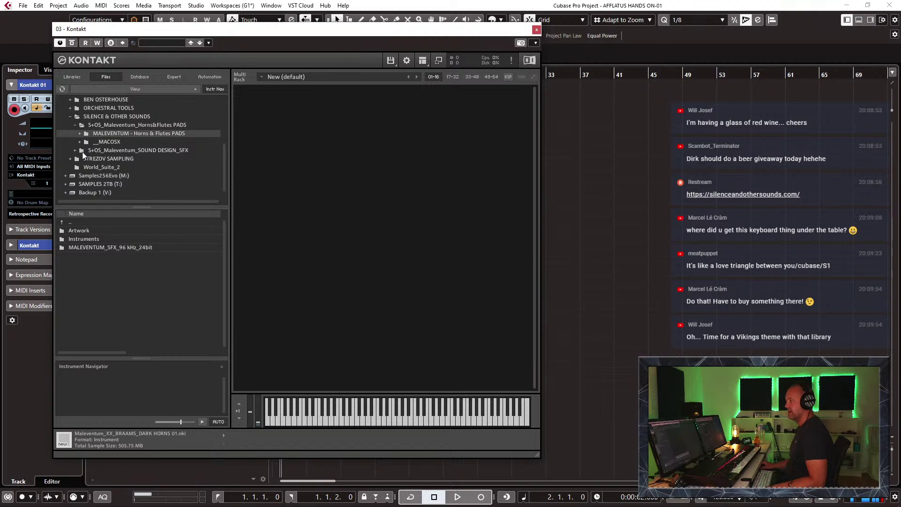
pyautogui.click(75, 150)
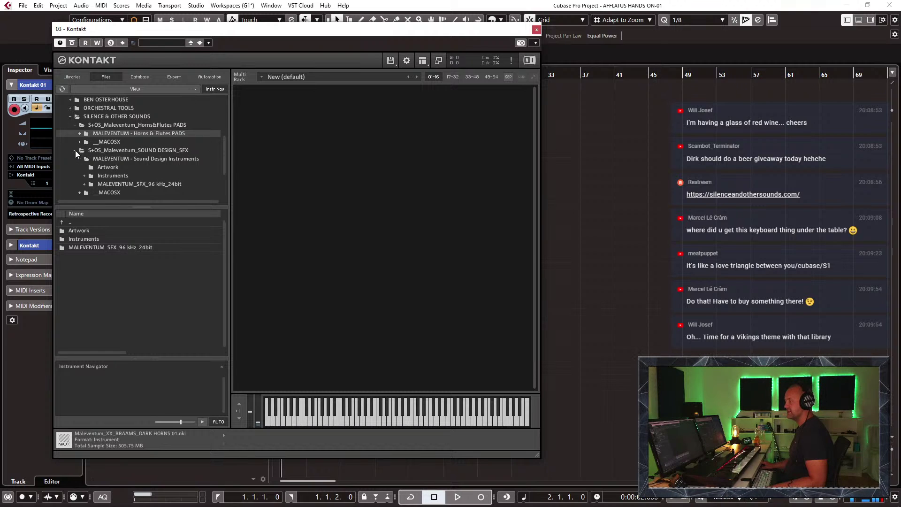
pyautogui.click(76, 150)
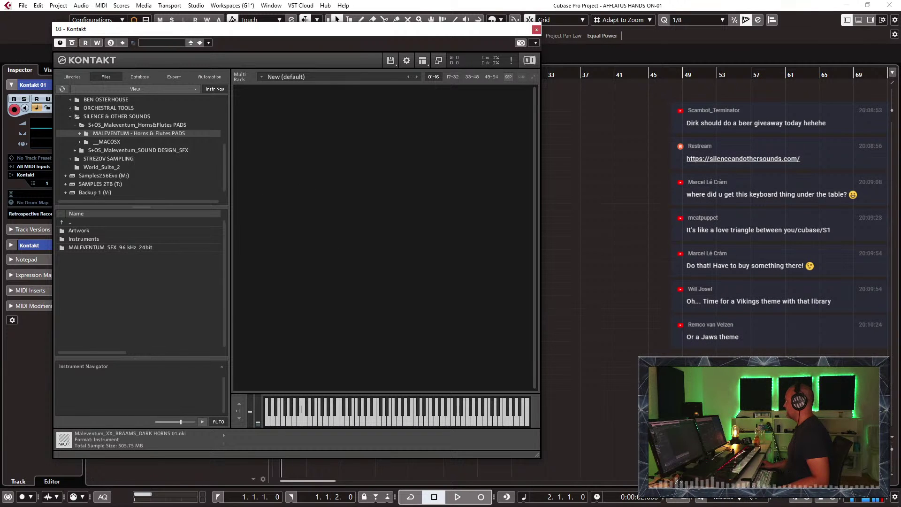
pyautogui.hotkey('ctrl', 'w')
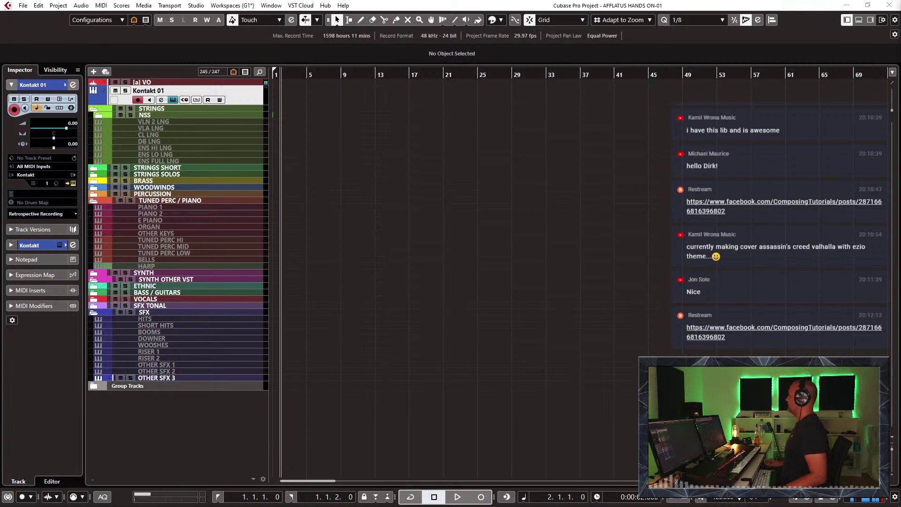
pyautogui.hotkey('alt', 'Tab')
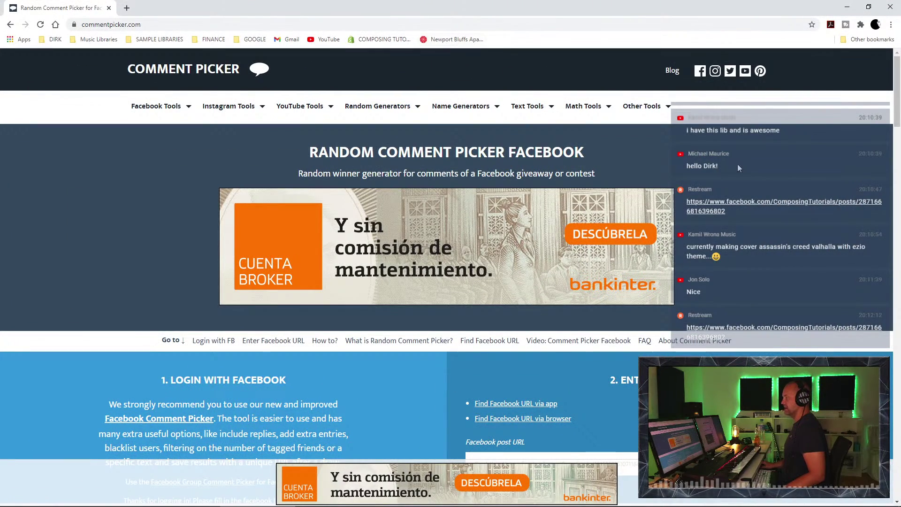
pyautogui.scroll(-3, 722, 162)
pyautogui.click(595, 324)
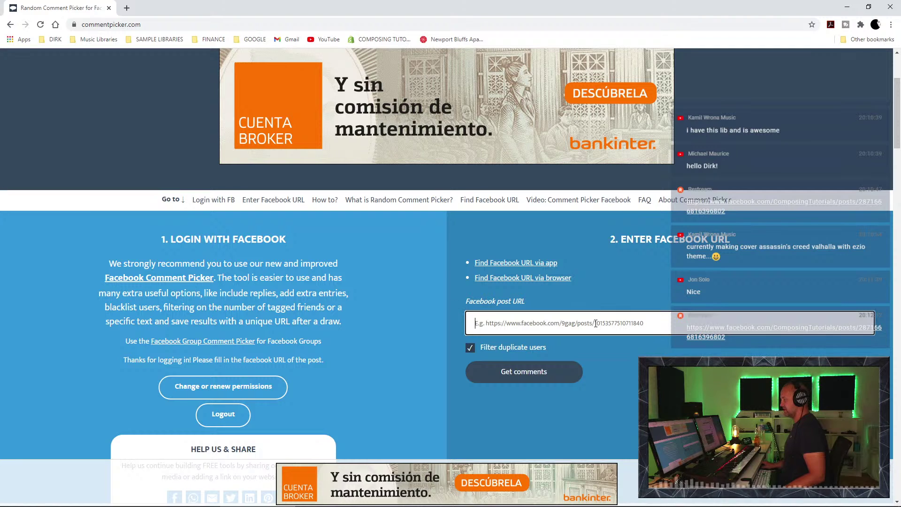
pyautogui.hotkey('ctrl', 'v')
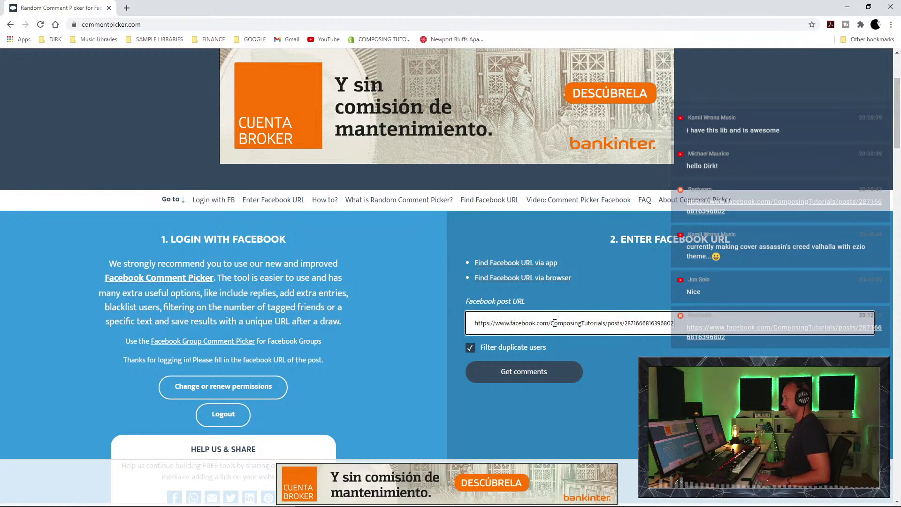
pyautogui.click(532, 376)
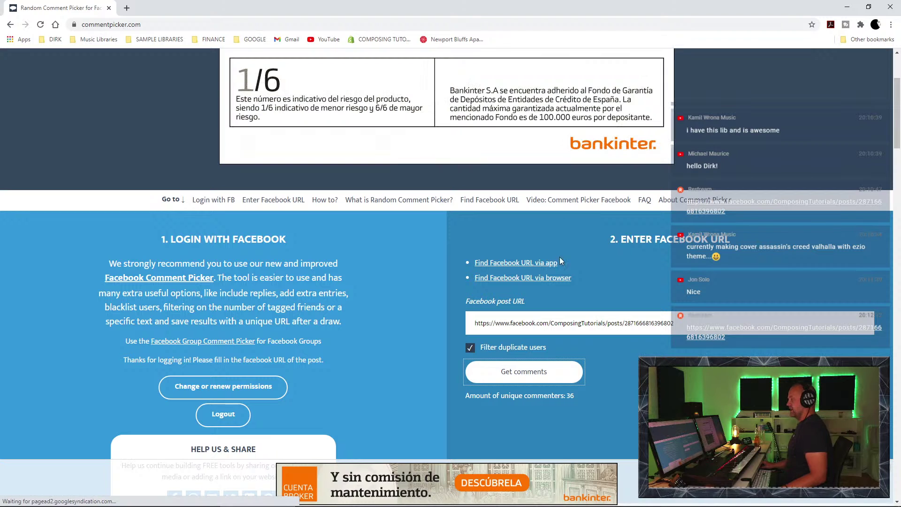
# Step: Return to Cubase, reopen the Kontakt 01 instrument window and expand the S+OS_Maleventum_Horns&Flutes PADS folder in the file browser
pyautogui.hotkey('alt', 'Tab')
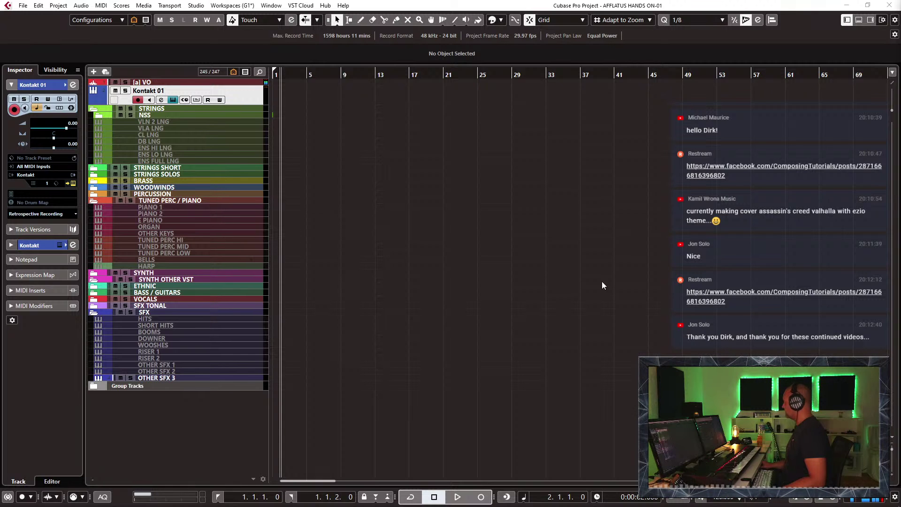
pyautogui.click(251, 99)
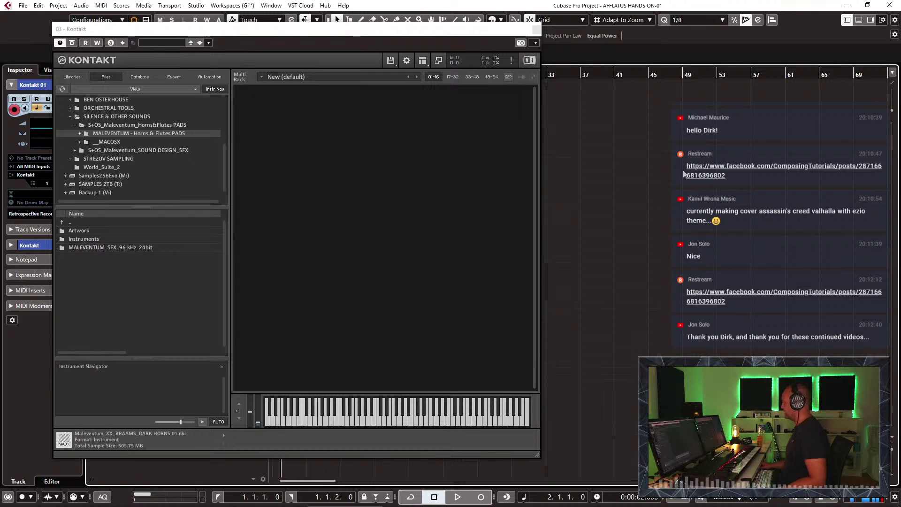
pyautogui.moveTo(384, 29); pyautogui.dragTo(446, 20)
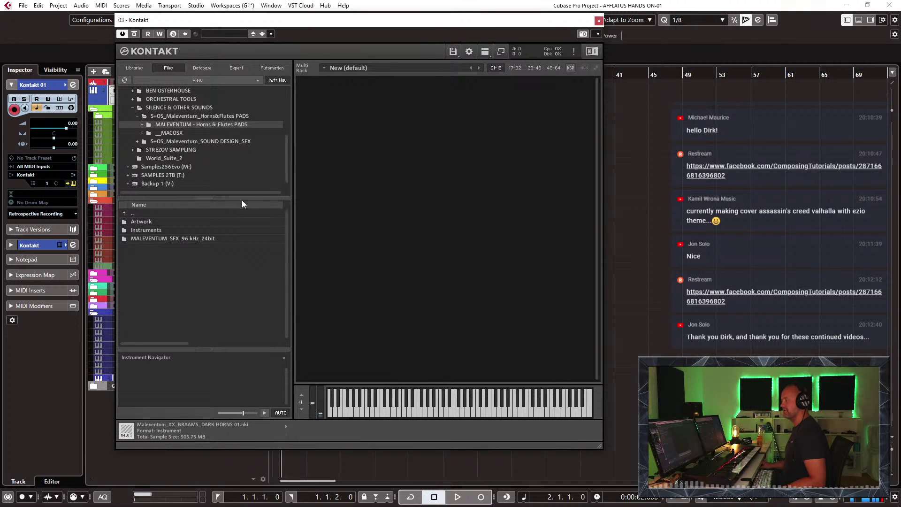
pyautogui.click(138, 116)
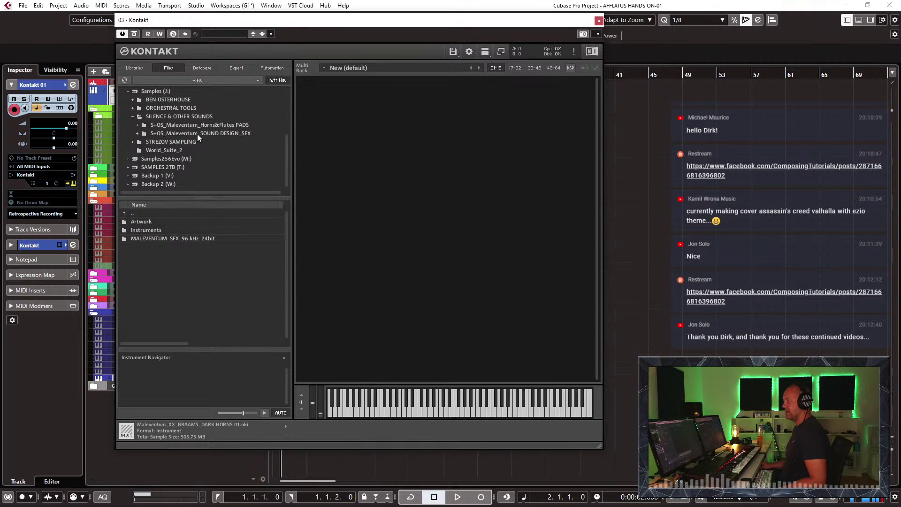
pyautogui.click(138, 125)
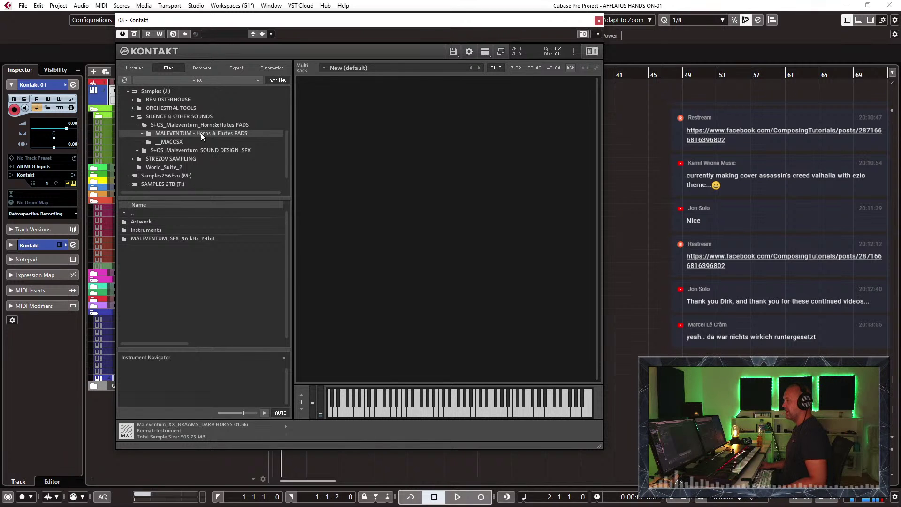
# Step: Expand MALEVENTUM - Horns & Flutes PADS and its Instruments folder in the file browser, and show the MPE Multis contents
pyautogui.click(142, 134)
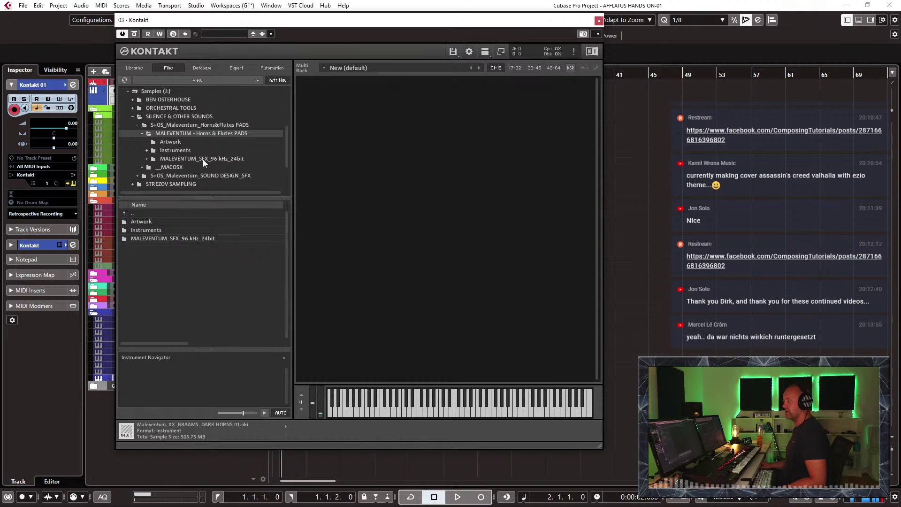
pyautogui.click(146, 151)
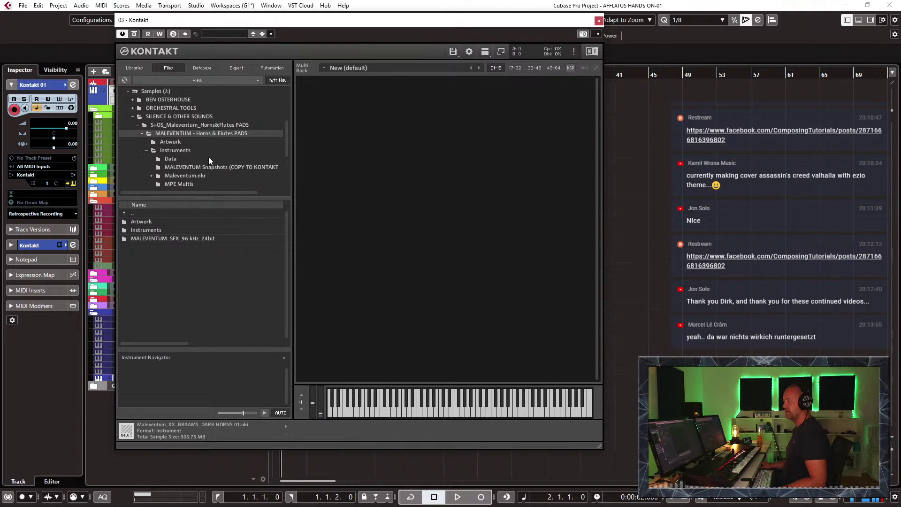
pyautogui.scroll(-2, 204, 159)
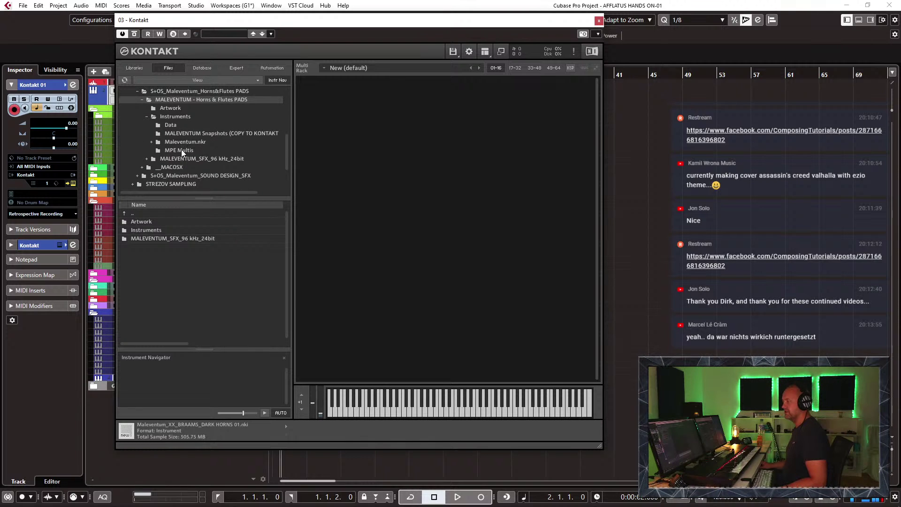
pyautogui.click(179, 150)
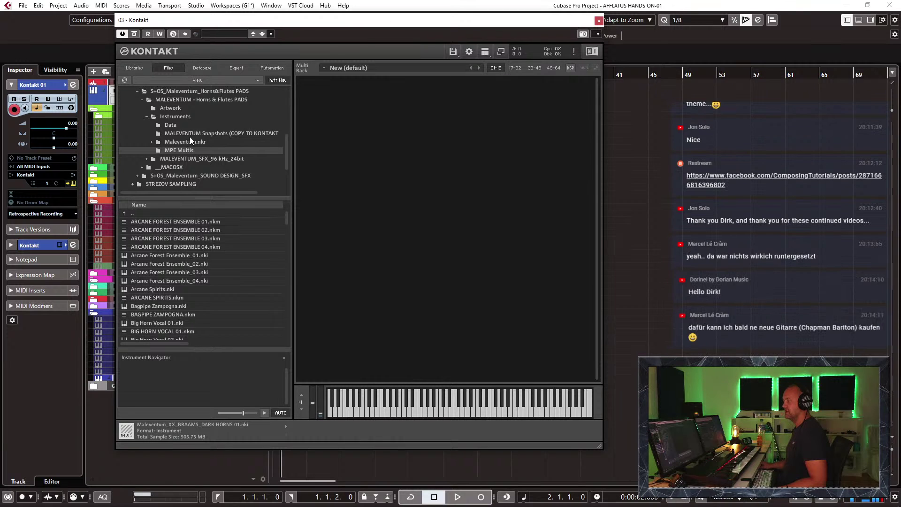
# Step: Compare the contents of the Instruments folder and its MALEVENTUM Snapshots (COPY TO KONTAKT DIRECTORY) subfolder
pyautogui.click(176, 117)
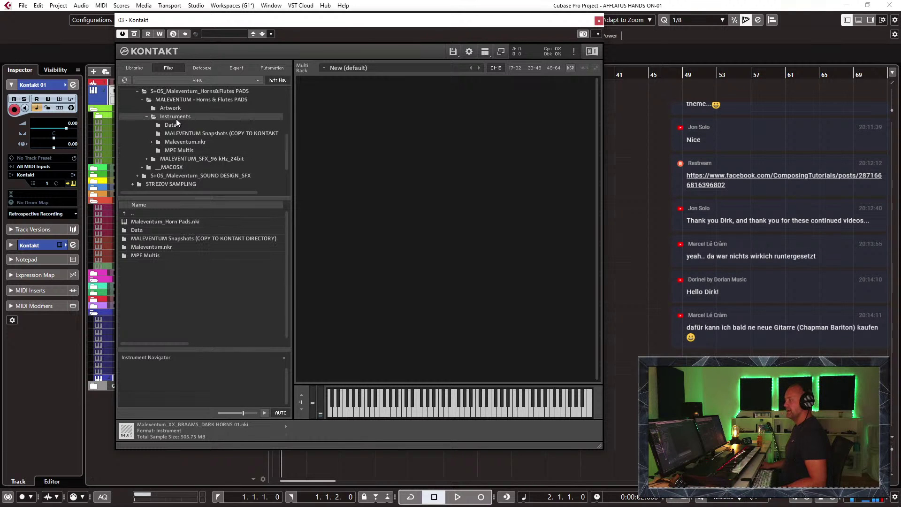
pyautogui.click(188, 133)
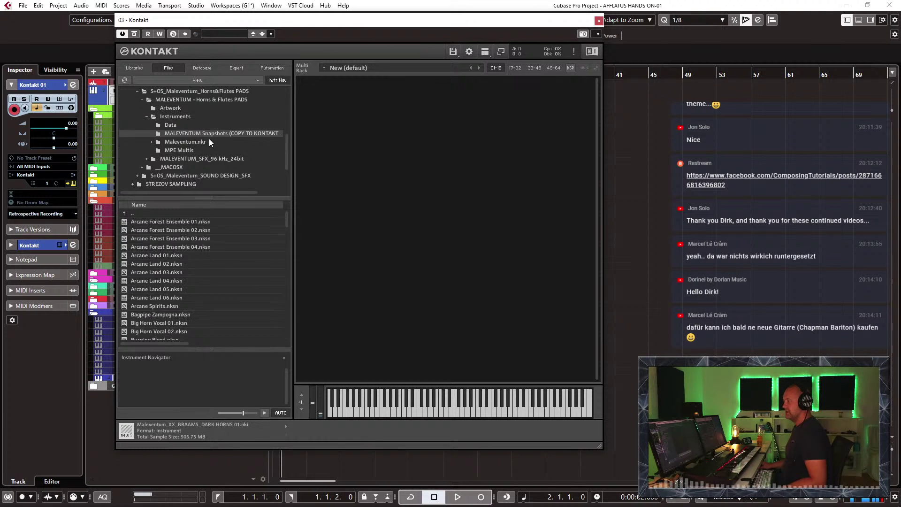
pyautogui.click(175, 116)
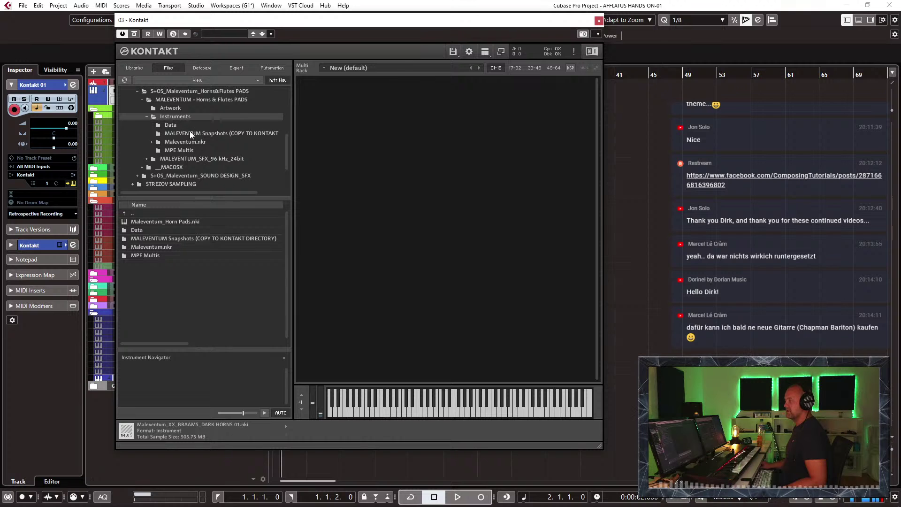
pyautogui.click(223, 133)
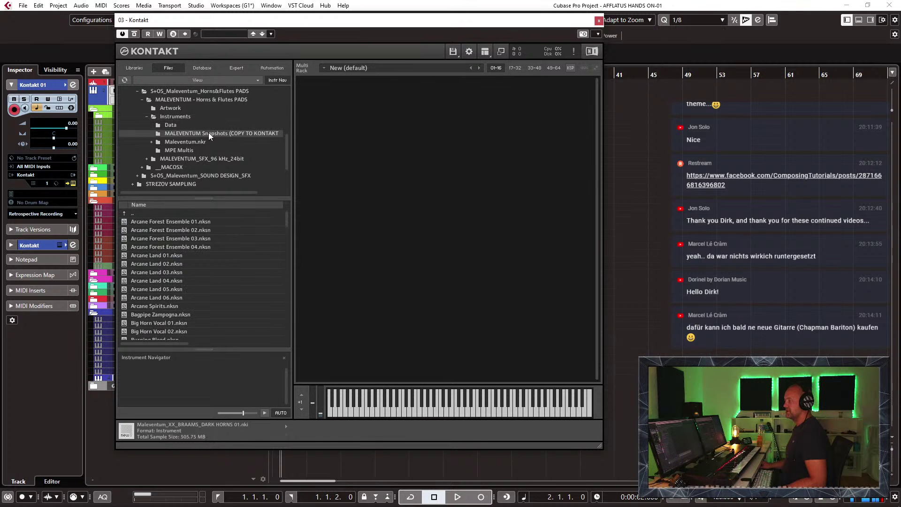
# Step: Load Maleventum_Horn Pads.nki from the Instruments folder into the rack and slightly lower the instrument's volume
pyautogui.click(169, 117)
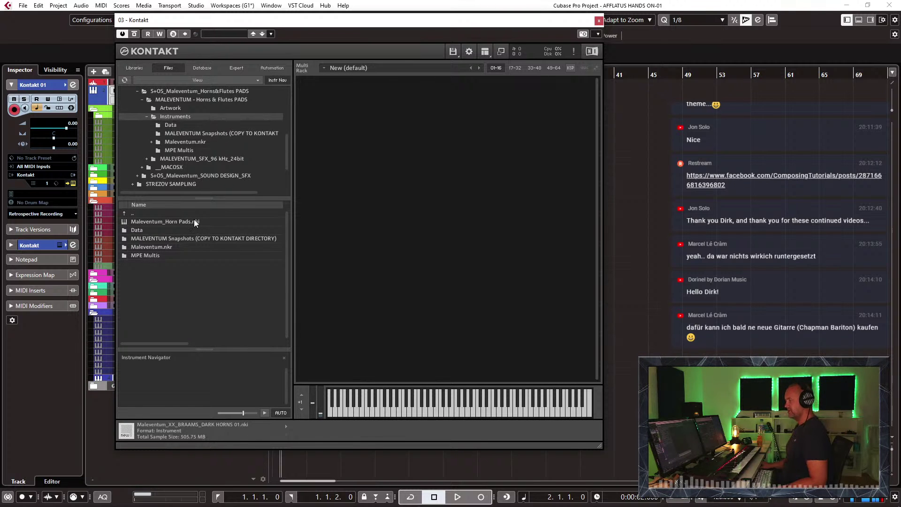
pyautogui.scroll(1, 187, 169)
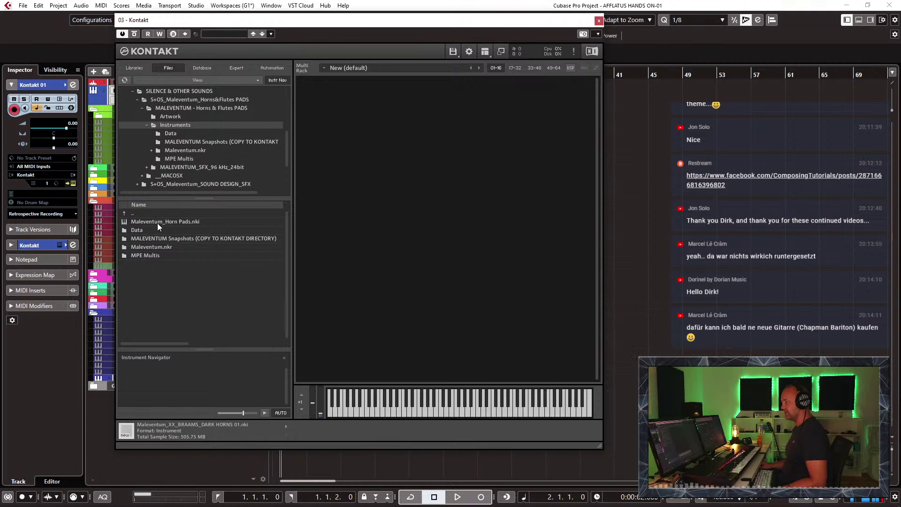
pyautogui.moveTo(157, 223); pyautogui.dragTo(383, 286)
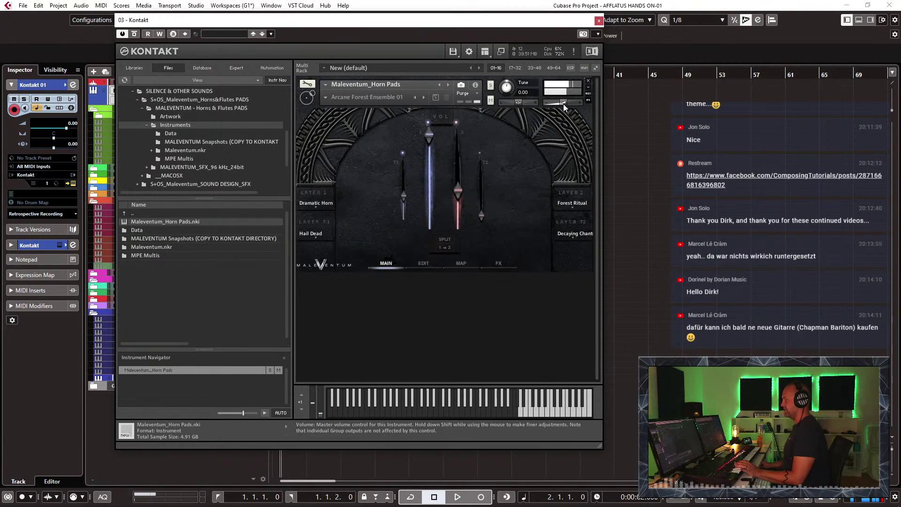
pyautogui.moveTo(563, 103); pyautogui.dragTo(560, 103)
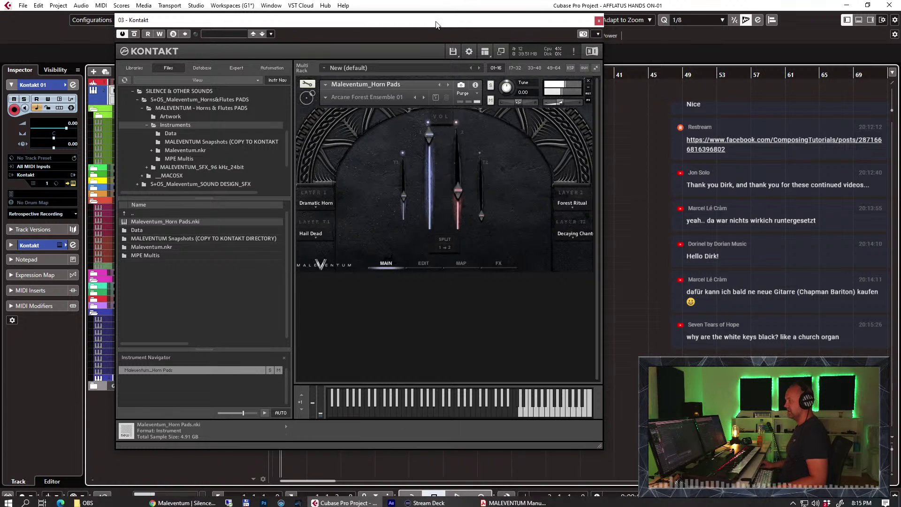
pyautogui.moveTo(436, 24); pyautogui.dragTo(431, 38)
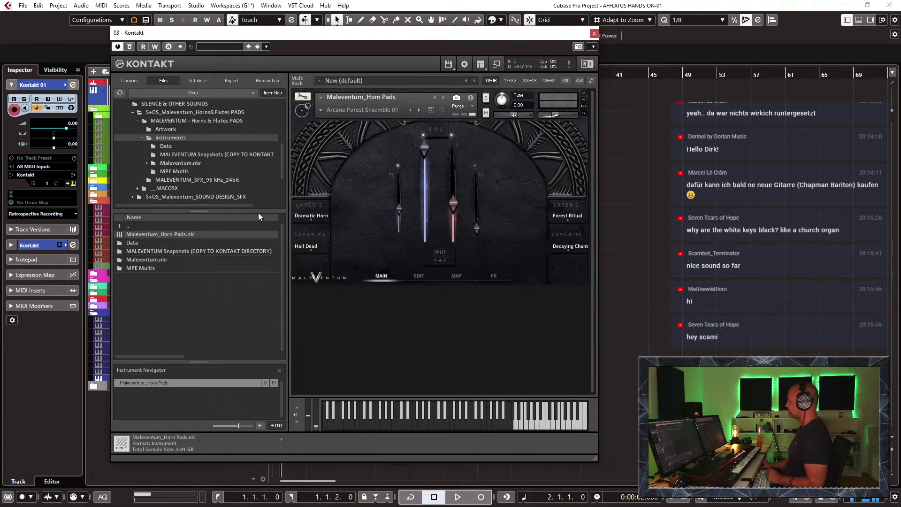
# Step: Look through the Layer 1 sound list without changing its sound, and set the texture layer below it to Blinding White
pyautogui.click(305, 216)
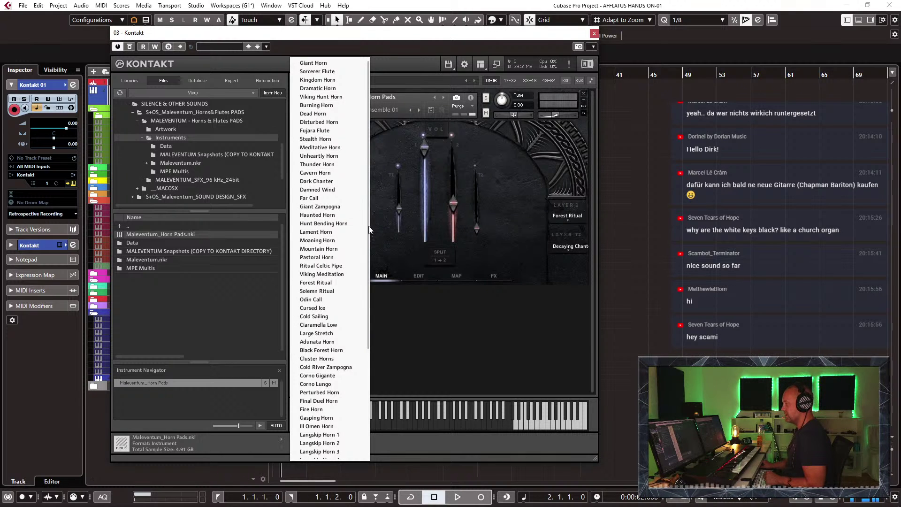
pyautogui.moveTo(369, 229); pyautogui.dragTo(374, 184)
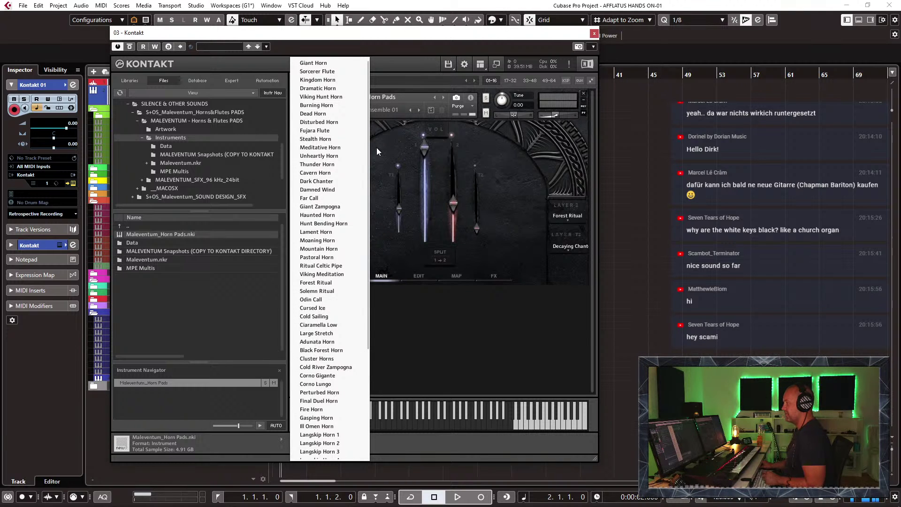
pyautogui.moveTo(373, 156); pyautogui.dragTo(371, 340)
pyautogui.click(428, 343)
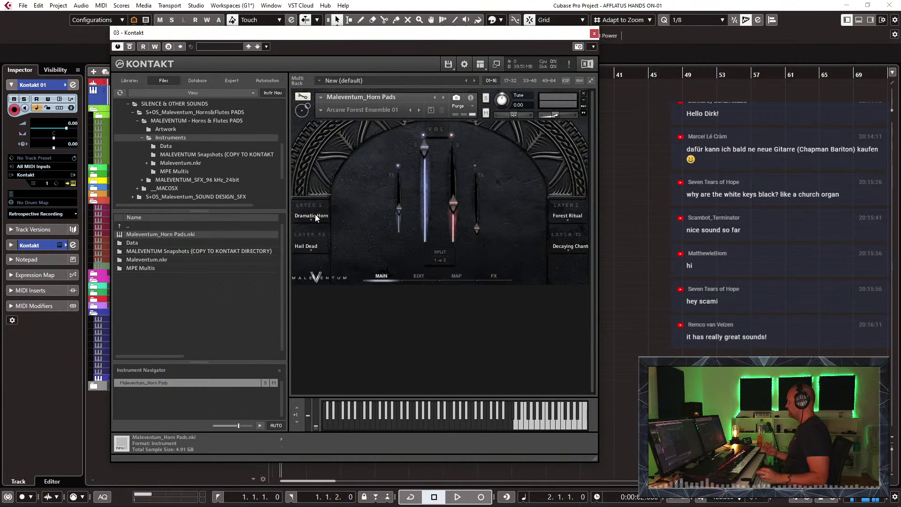
pyautogui.click(312, 249)
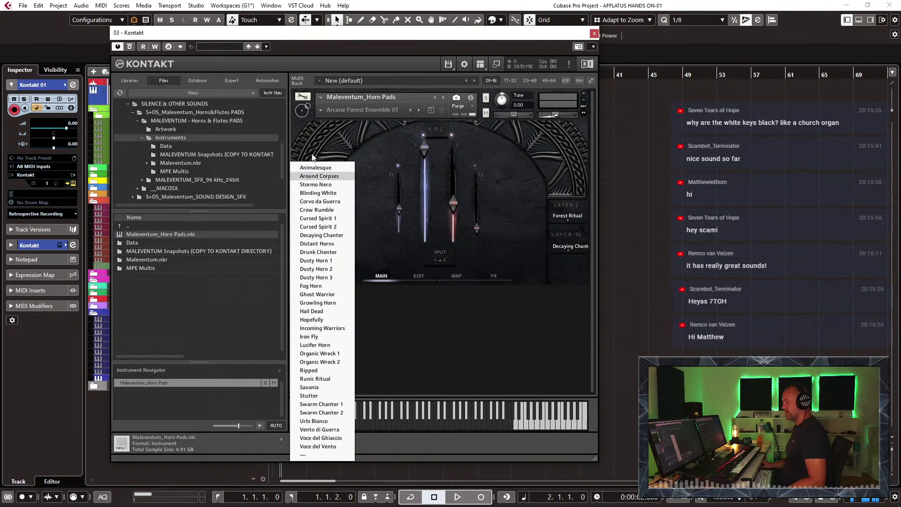
pyautogui.click(352, 193)
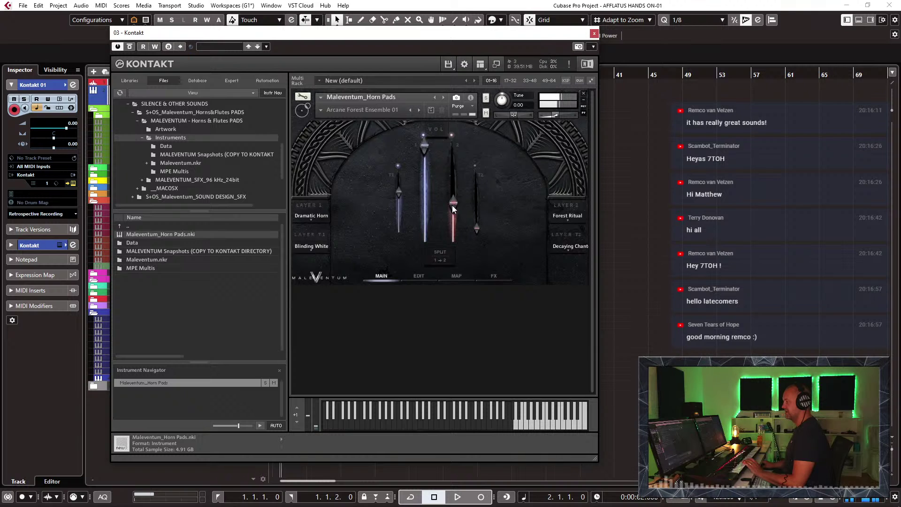
# Step: Bring the Layer 2, Layer 1 and Layer 1 texture volume faders down to their minimum
pyautogui.moveTo(453, 208); pyautogui.dragTo(454, 237)
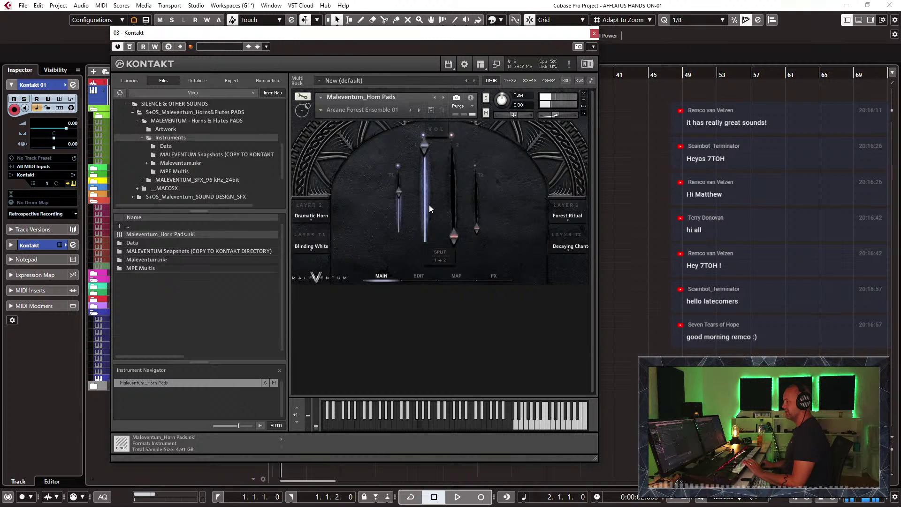
pyautogui.moveTo(429, 234); pyautogui.dragTo(429, 282)
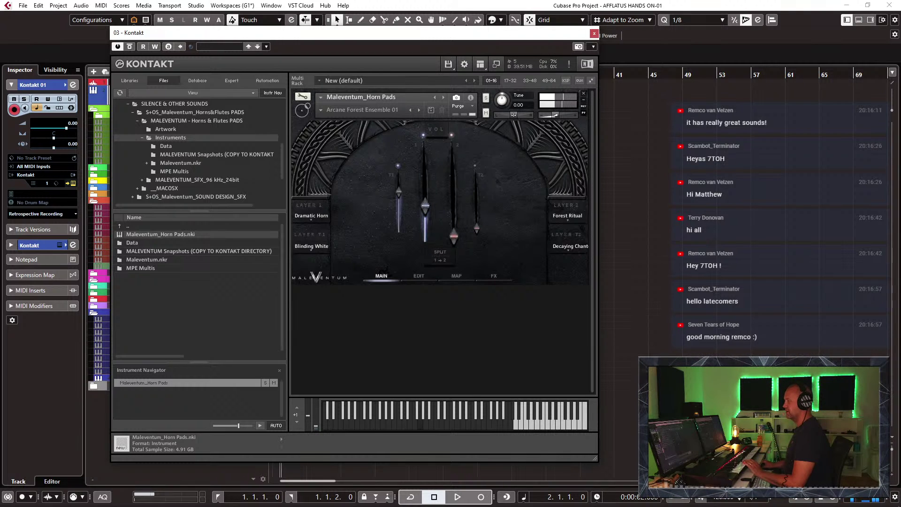
pyautogui.moveTo(422, 204); pyautogui.dragTo(425, 237)
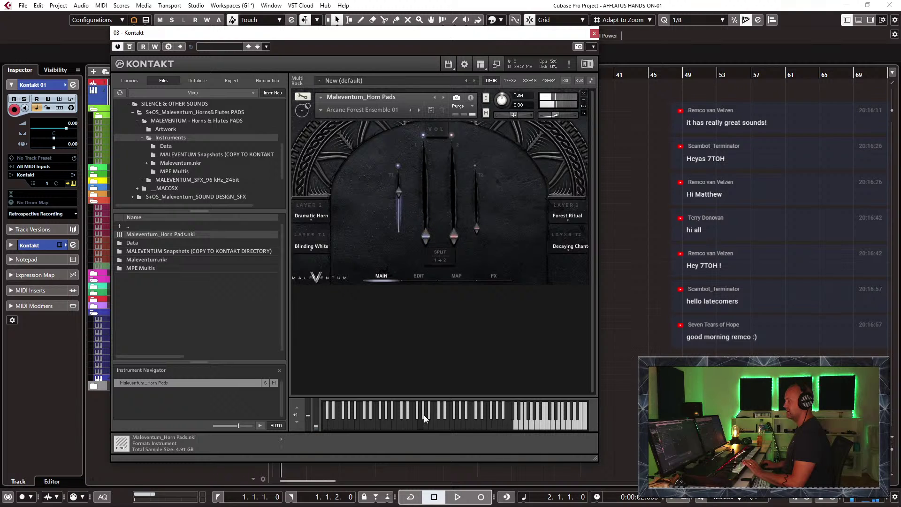
pyautogui.moveTo(399, 194); pyautogui.dragTo(444, 154)
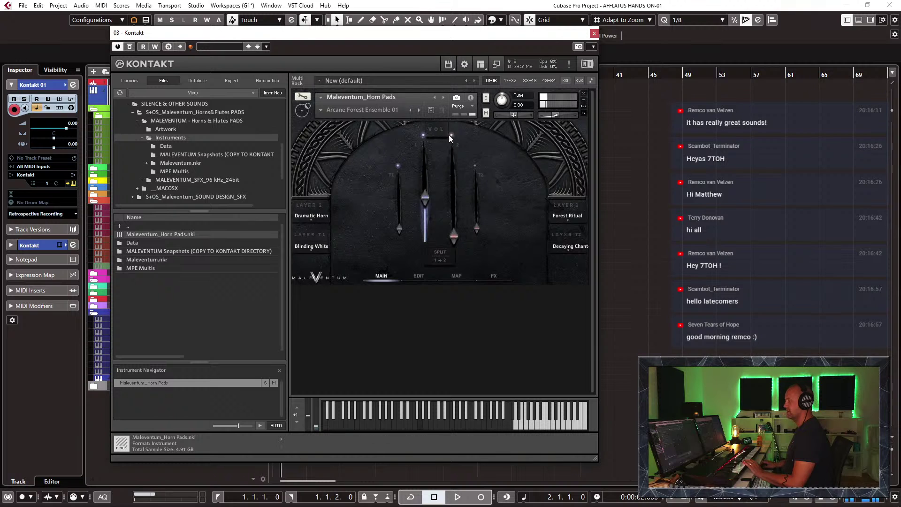
# Step: Raise the Layer 1 volume fader to near maximum, ease it back, and blend in the Blinding White texture's volume
pyautogui.moveTo(426, 198); pyautogui.dragTo(424, 142)
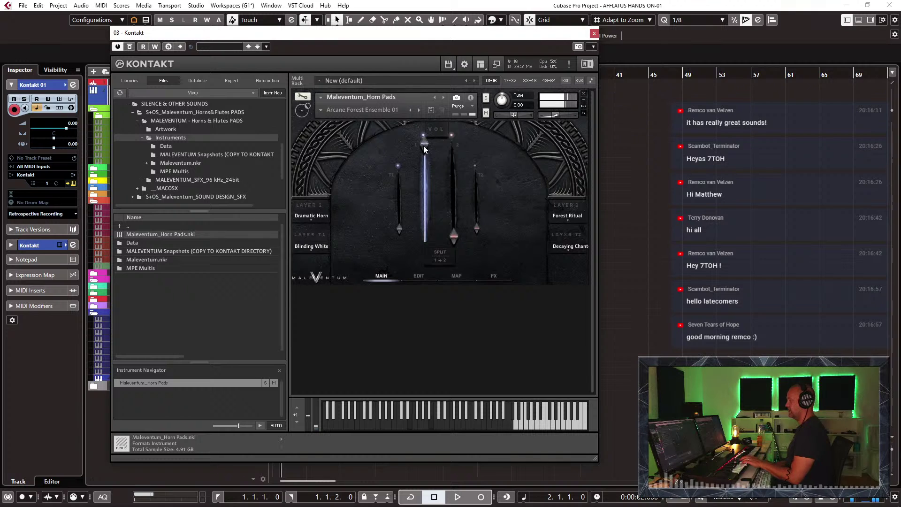
pyautogui.moveTo(424, 146); pyautogui.dragTo(425, 173)
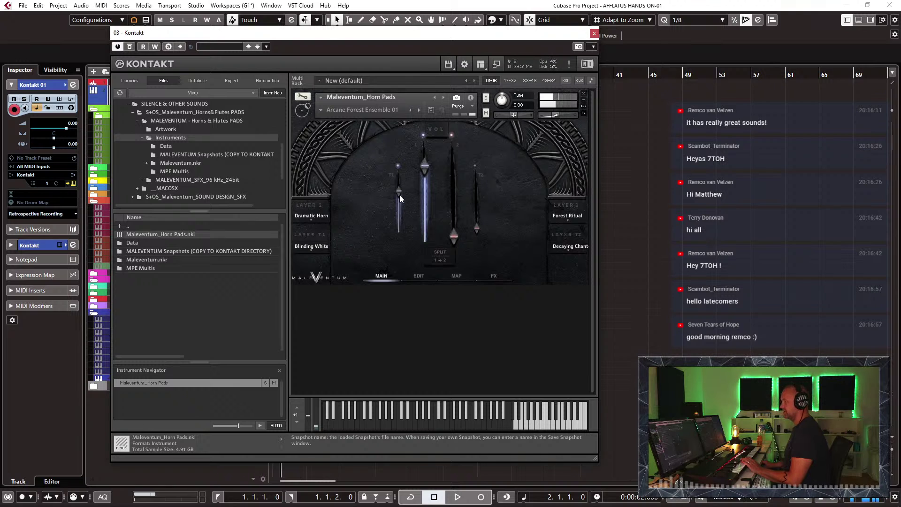
pyautogui.moveTo(401, 195)
pyautogui.mouseDown()
pyautogui.moveTo(402, 225)
pyautogui.moveTo(413, 201)
pyautogui.mouseUp()
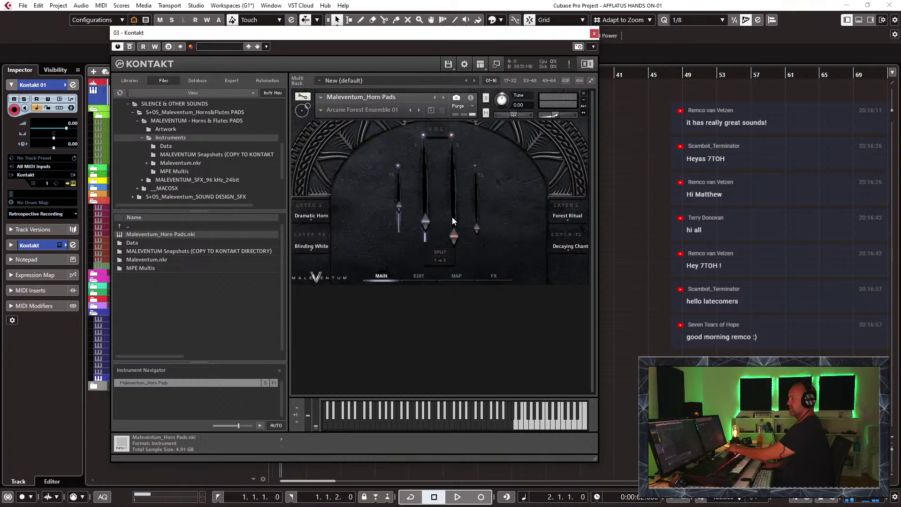
# Step: Assign MIDI controllers to the Layer 2 volume fader and its texture fader with Learn MIDI CC# Automation
pyautogui.rightClick(454, 236)
pyautogui.click(471, 242)
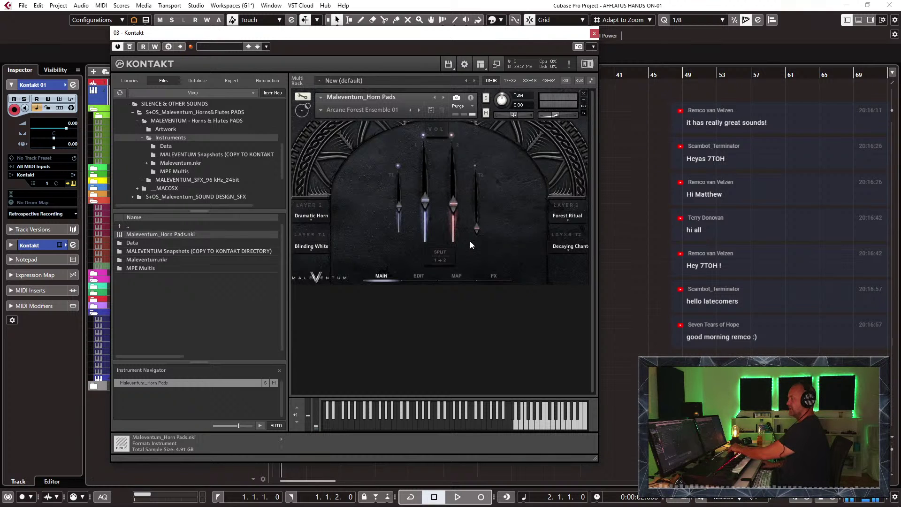
pyautogui.rightClick(479, 232)
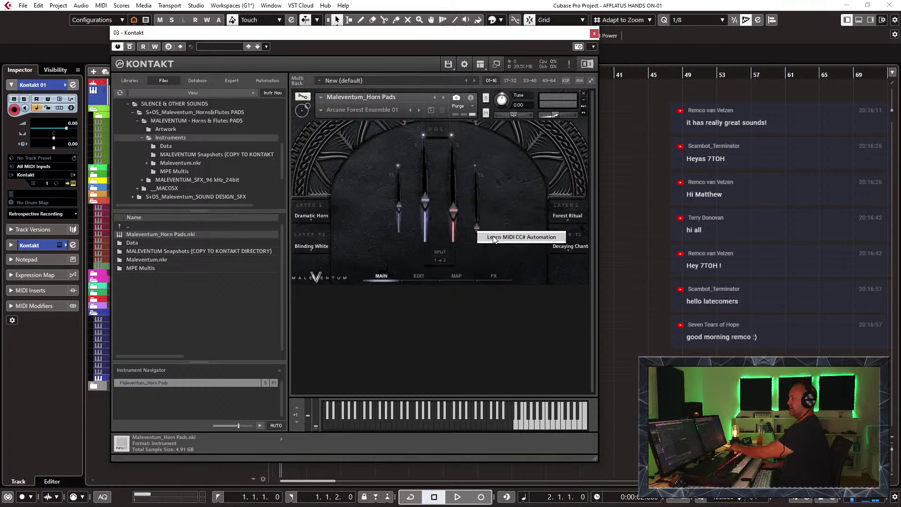
pyautogui.click(493, 237)
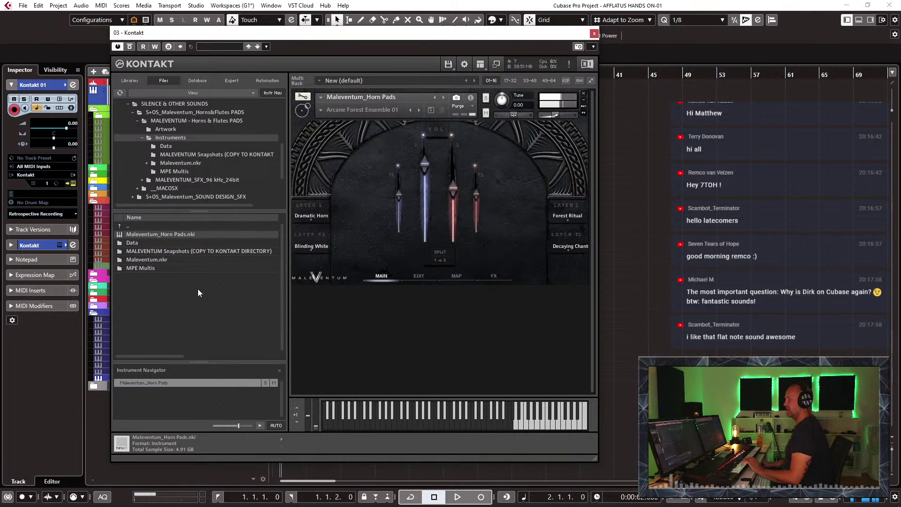
# Step: Try the 1→2 and Split options of the Horn Pads instrument, leaving Split on and 1→2 off
pyautogui.click(440, 261)
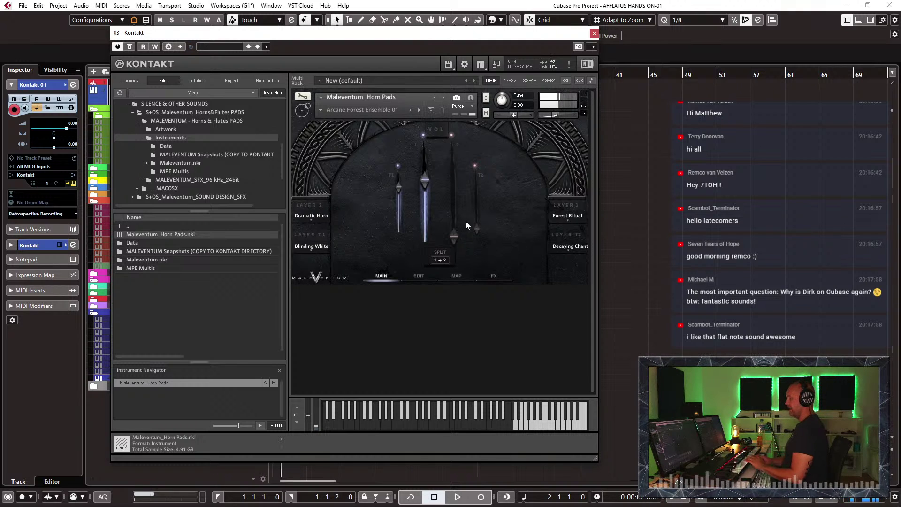
pyautogui.click(442, 257)
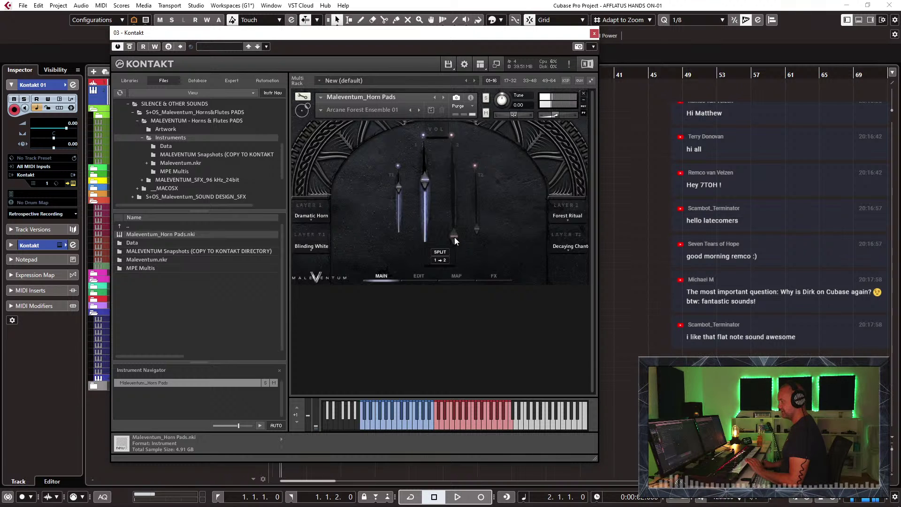
pyautogui.click(439, 256)
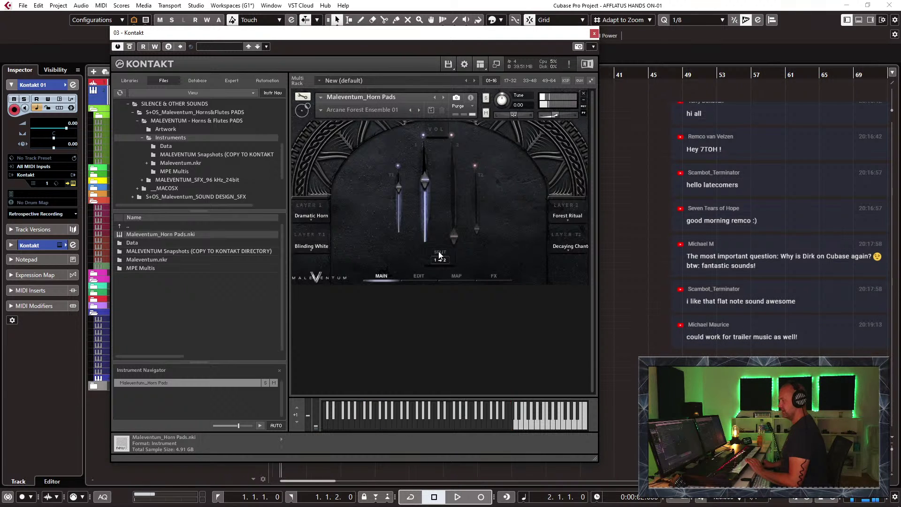
pyautogui.click(439, 256)
pyautogui.click(439, 255)
pyautogui.click(440, 256)
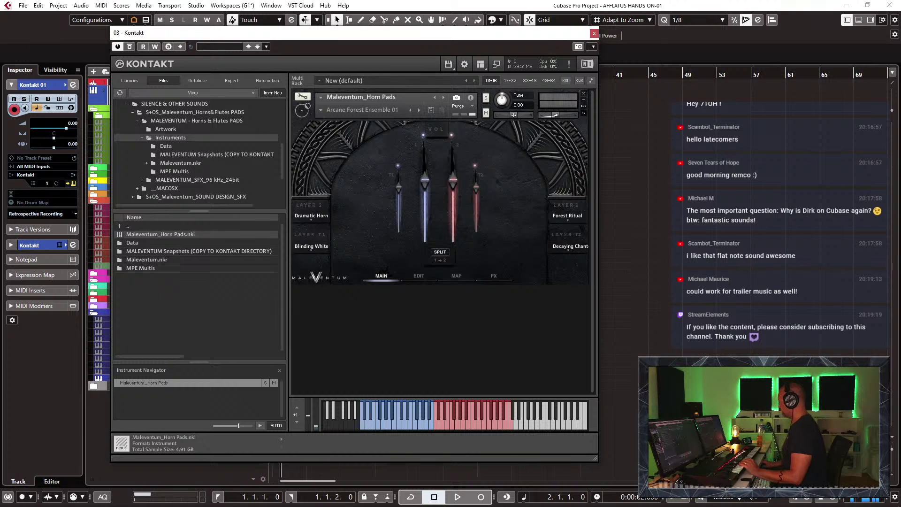
# Step: Close and bring back the Kontakt window, and move it aside to uncover the track list
pyautogui.hotkey('ctrl', 'w')
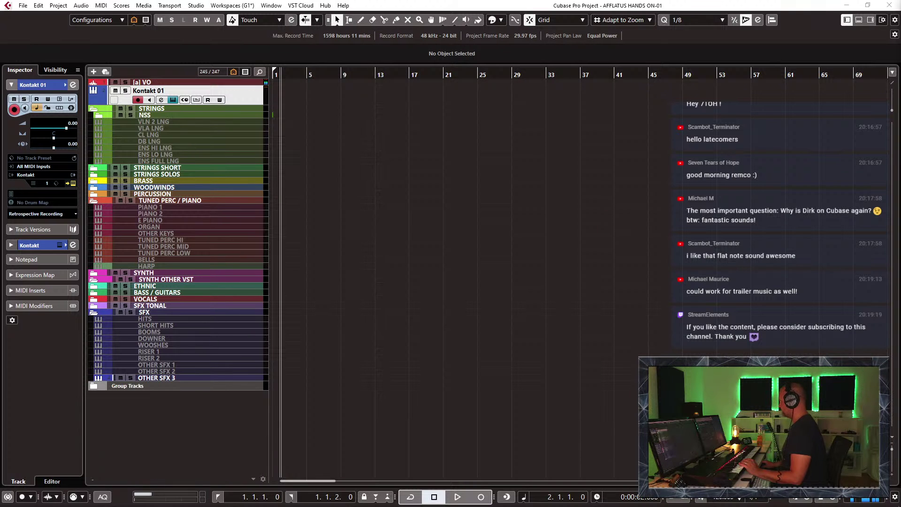
pyautogui.hotkey('alt', 'Tab')
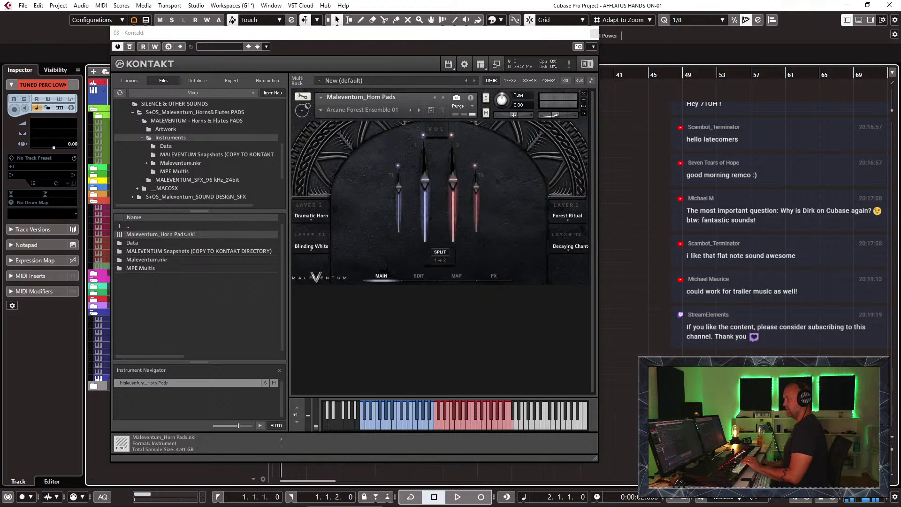
pyautogui.moveTo(150, 33); pyautogui.dragTo(216, 35)
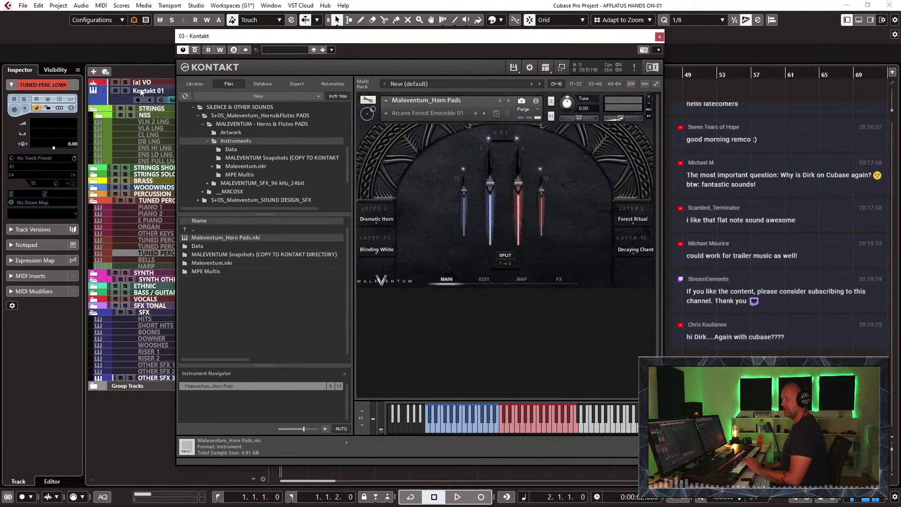
# Step: Select the Kontakt 01 track and highlight the MALEVENTUM Snapshots (COPY TO KONTAKT DIRECTORY) folder in Kontakt's file list
pyautogui.click(140, 88)
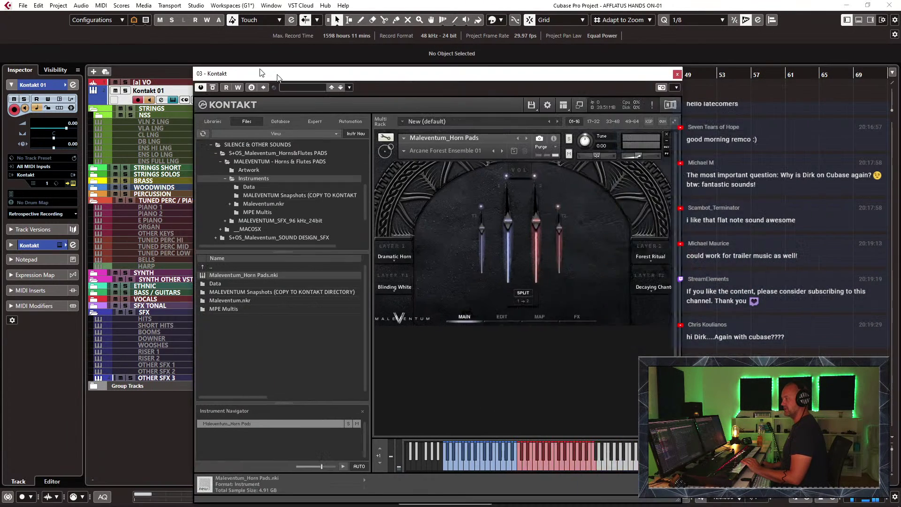
pyautogui.moveTo(385, 92); pyautogui.dragTo(217, 37)
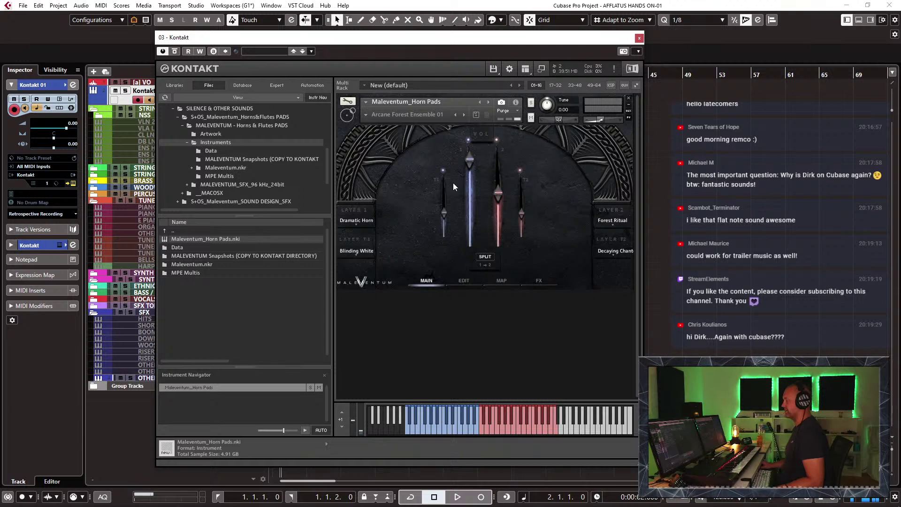
pyautogui.click(249, 258)
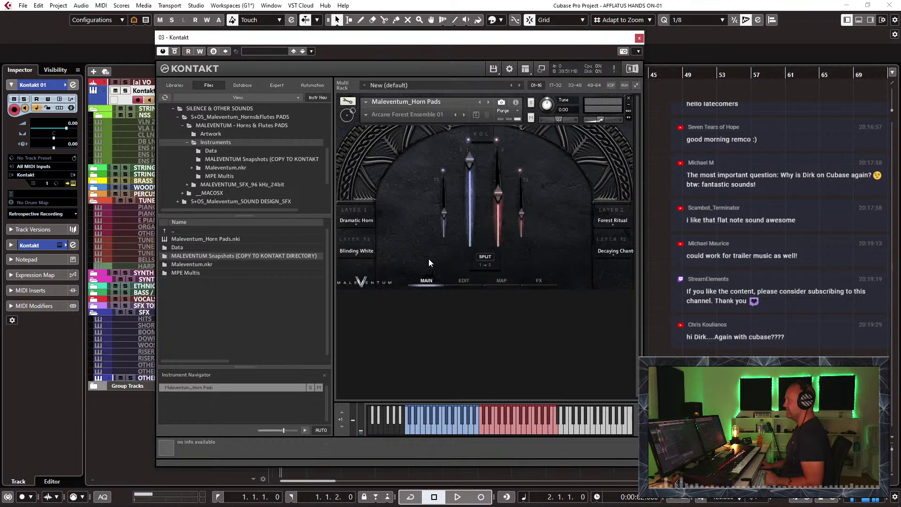
# Step: Switch to File Explorer and bring the S&OS backup folder into view, clearing the OBS folder window out of the way
pyautogui.moveTo(191, 501)
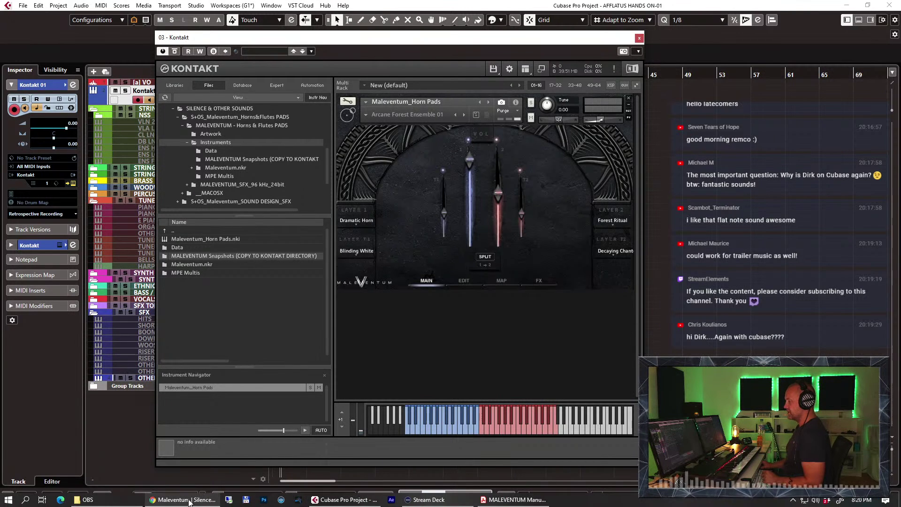
pyautogui.click(108, 504)
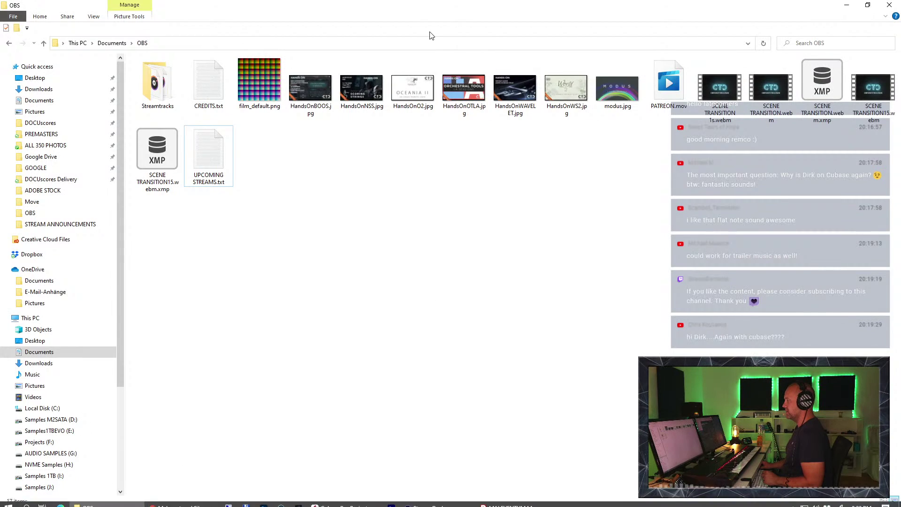
pyautogui.moveTo(414, 8); pyautogui.dragTo(900, 10)
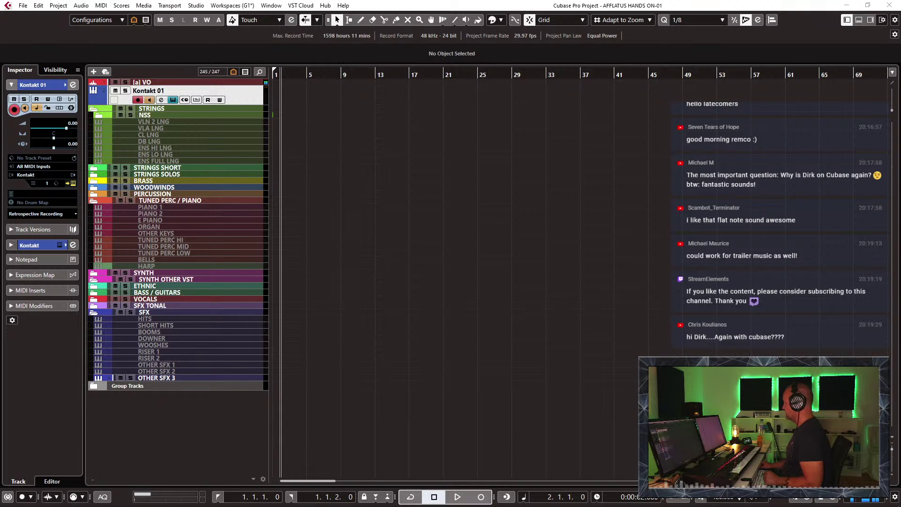
pyautogui.moveTo(900, 121); pyautogui.dragTo(312, 43)
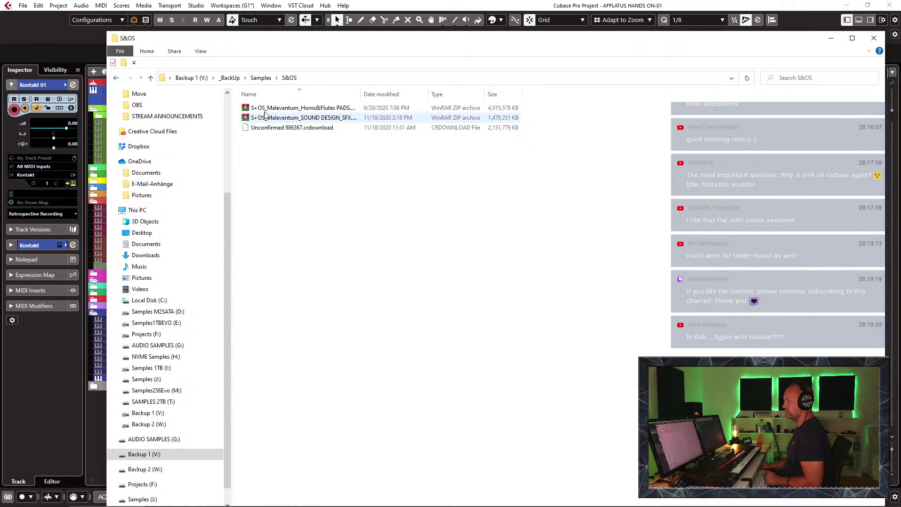
# Step: View the MALEVENTUM Snapshots folder under Instruments in the S+OS_Maleventum_Horns&Flutes PADS archive, and return to Cubase
pyautogui.doubleClick(321, 109)
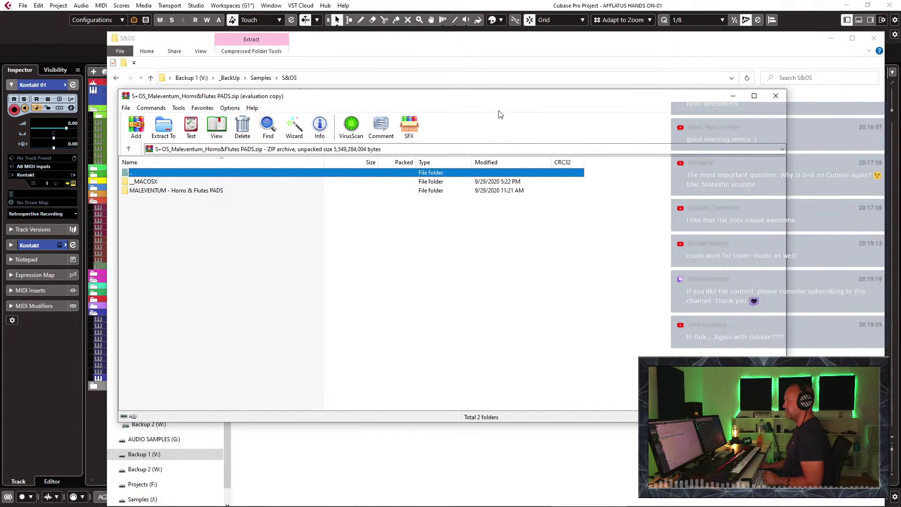
pyautogui.click(508, 262)
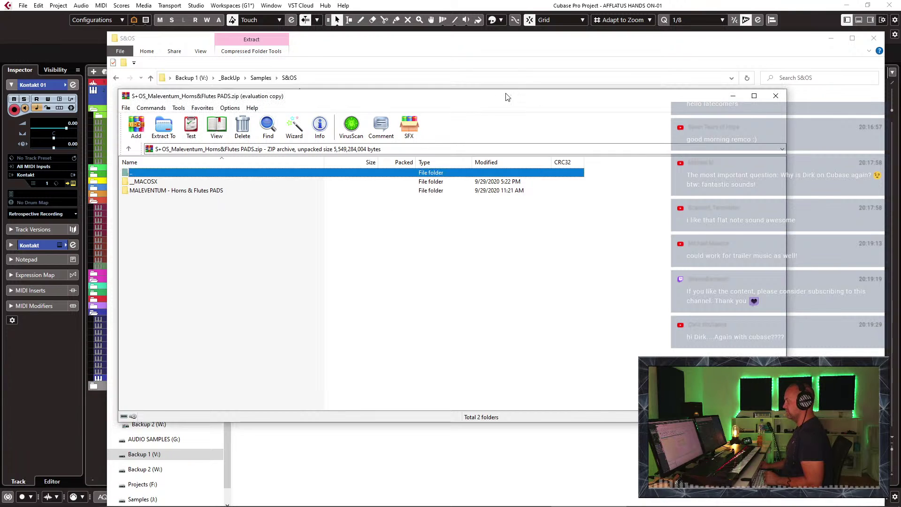
pyautogui.moveTo(508, 97); pyautogui.dragTo(548, 141)
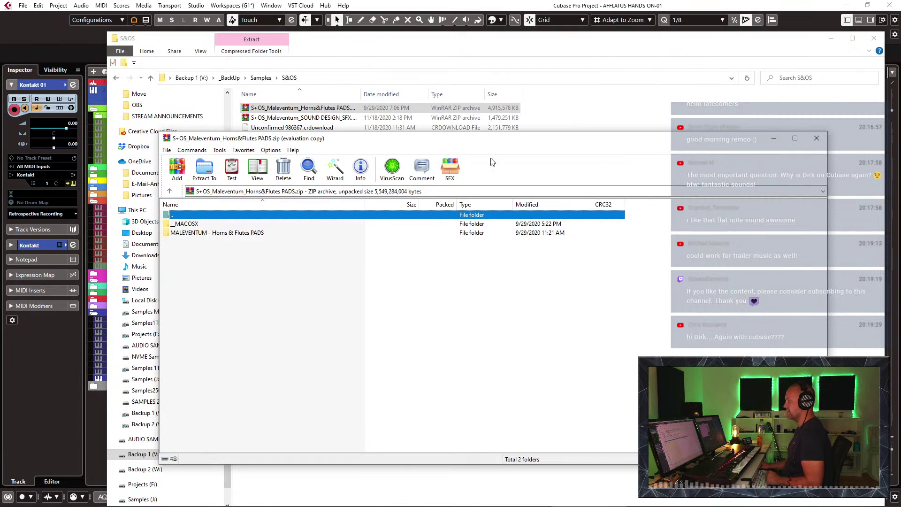
pyautogui.doubleClick(247, 233)
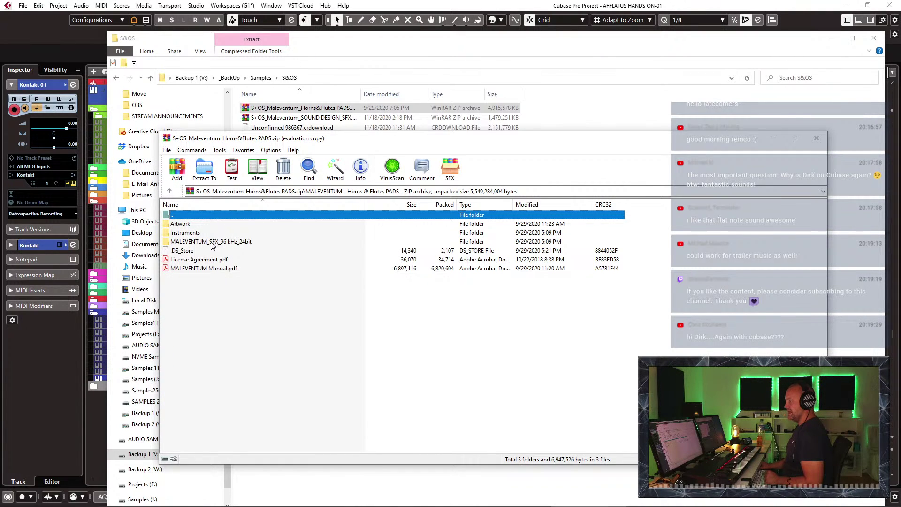
pyautogui.doubleClick(190, 233)
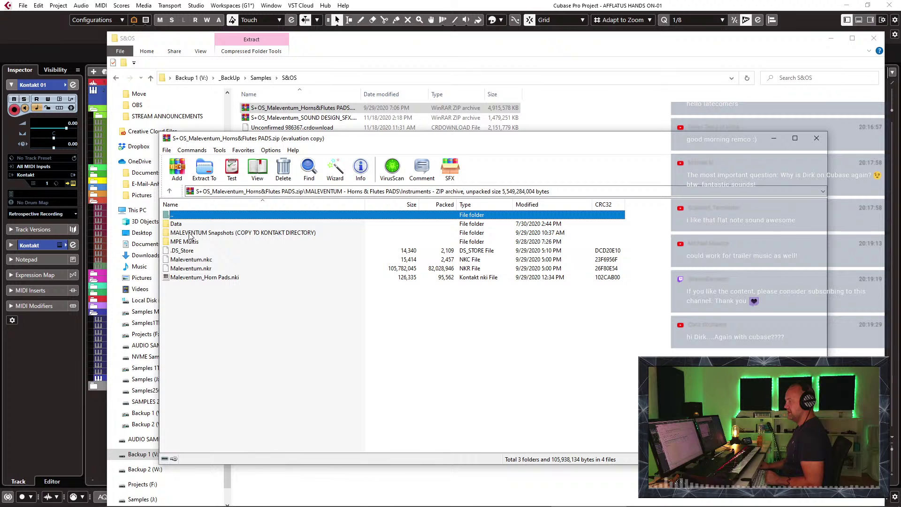
pyautogui.doubleClick(257, 233)
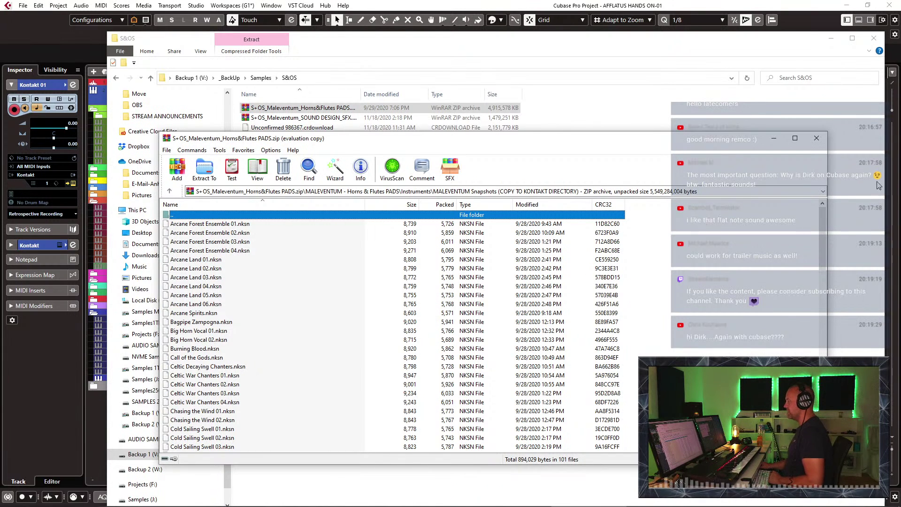
pyautogui.click(818, 143)
pyautogui.click(51, 400)
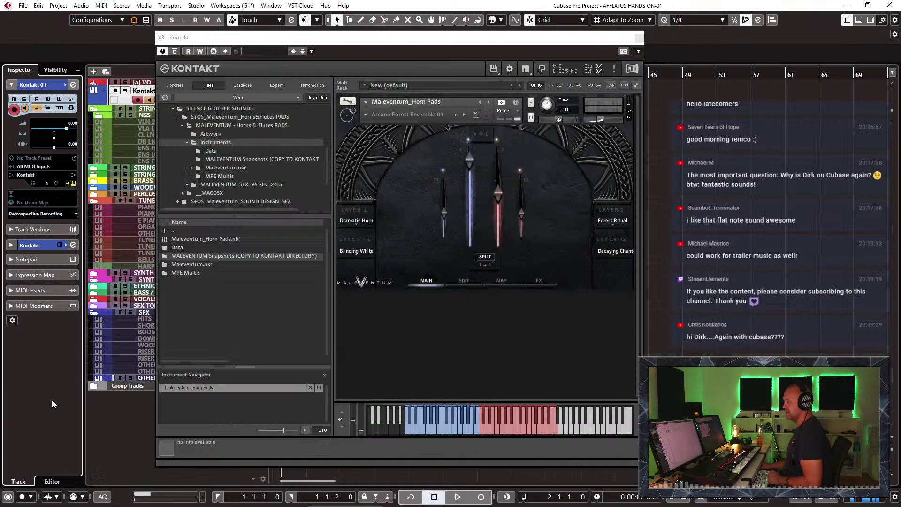
# Step: Show the folder of the Horn Pads snapshot saving location from Instrument Options, and close the folder and the dialog
pyautogui.click(348, 104)
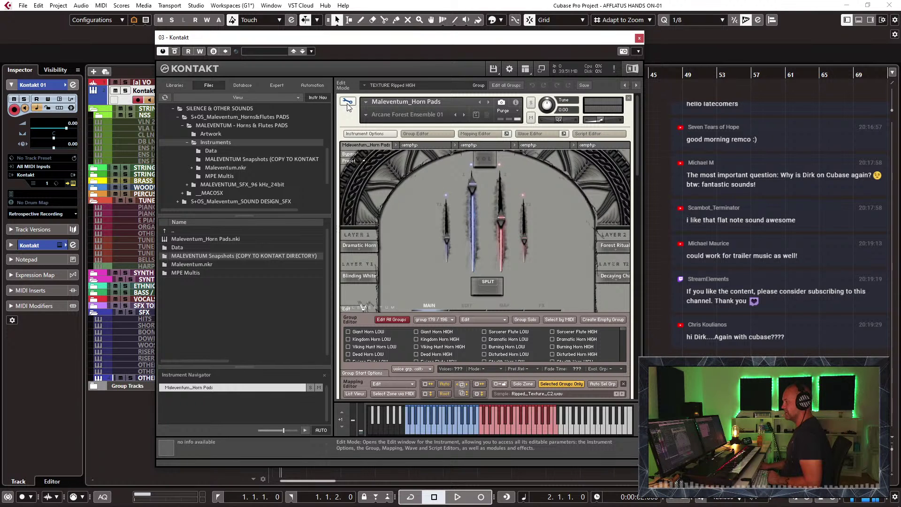
pyautogui.click(371, 135)
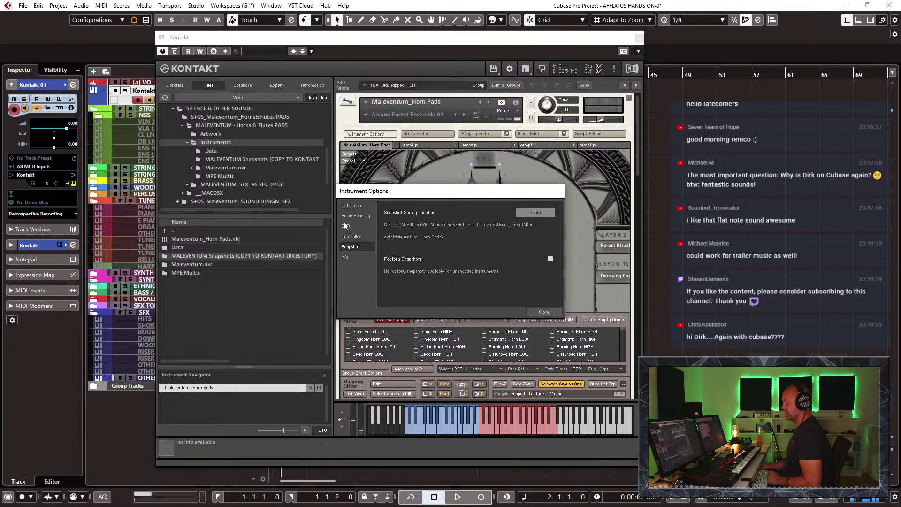
pyautogui.click(351, 236)
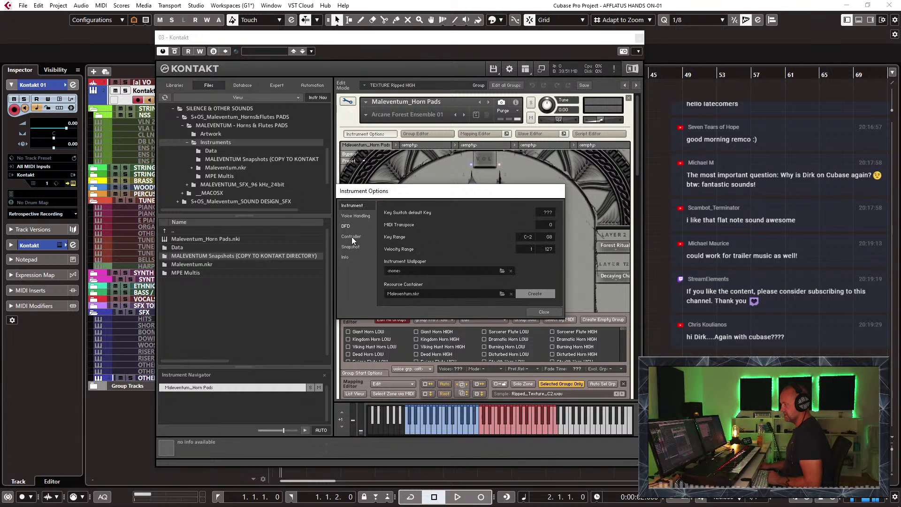
pyautogui.click(357, 246)
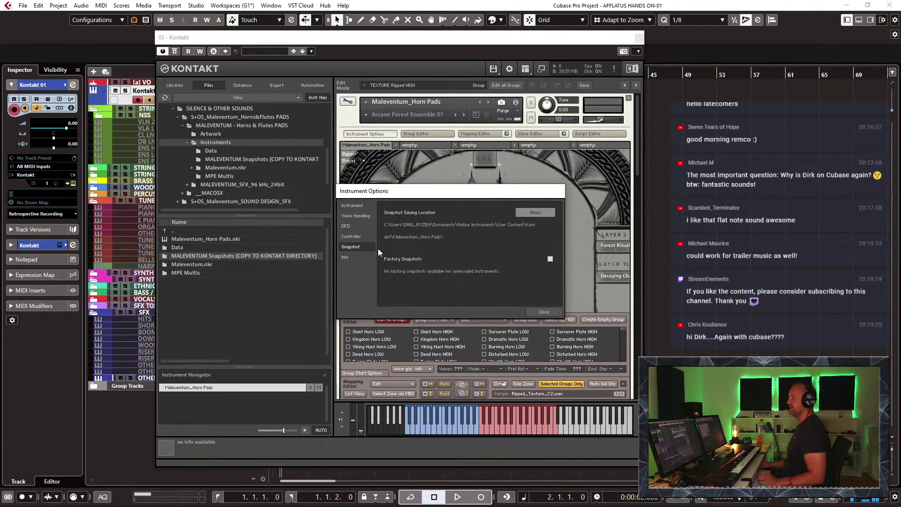
pyautogui.click(535, 213)
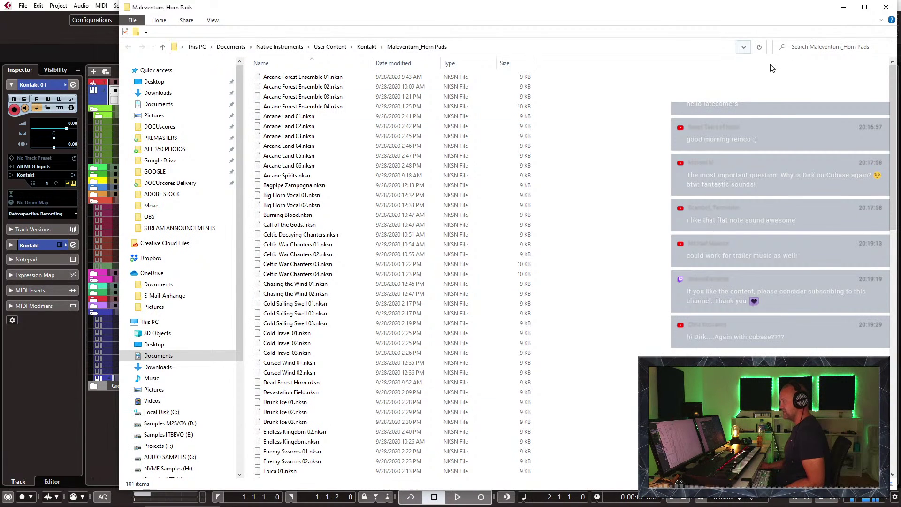
pyautogui.click(883, 11)
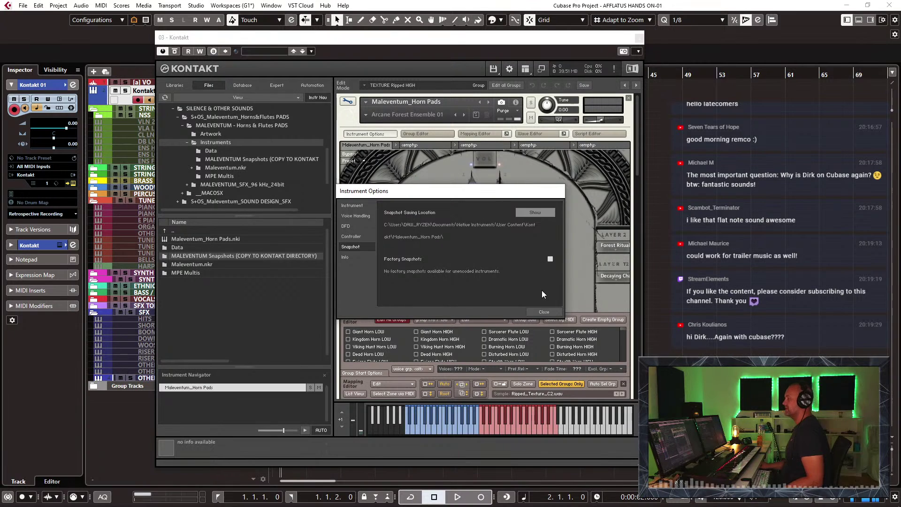
pyautogui.click(545, 312)
# Step: View the list of Horn Pads snapshots without picking one, and leave the instrument's edit mode
pyautogui.click(366, 115)
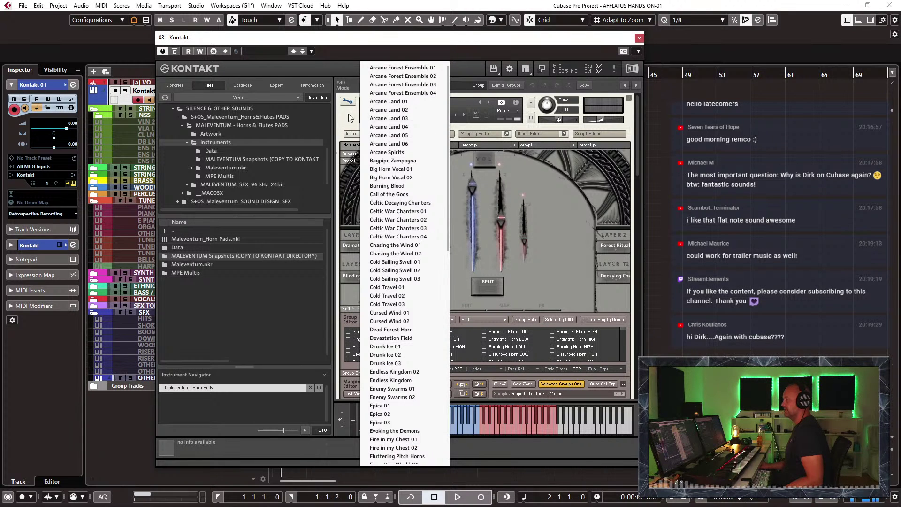
pyautogui.click(350, 114)
pyautogui.click(348, 102)
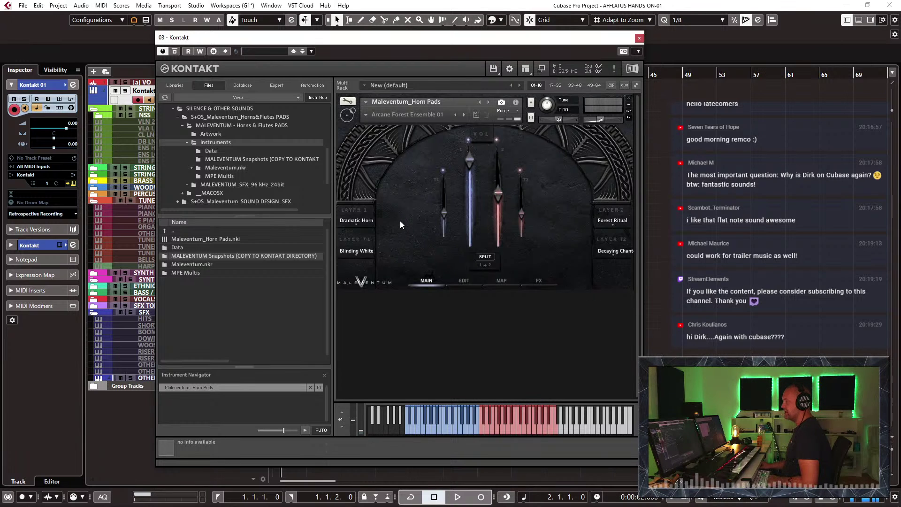
pyautogui.moveTo(323, 41)
pyautogui.mouseDown()
pyautogui.moveTo(360, 43)
pyautogui.moveTo(308, 42)
pyautogui.mouseUp()
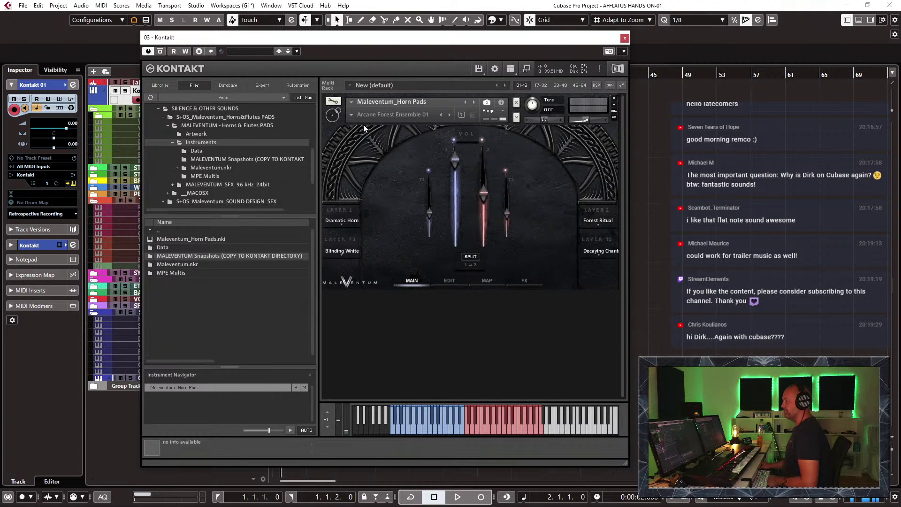
pyautogui.click(353, 116)
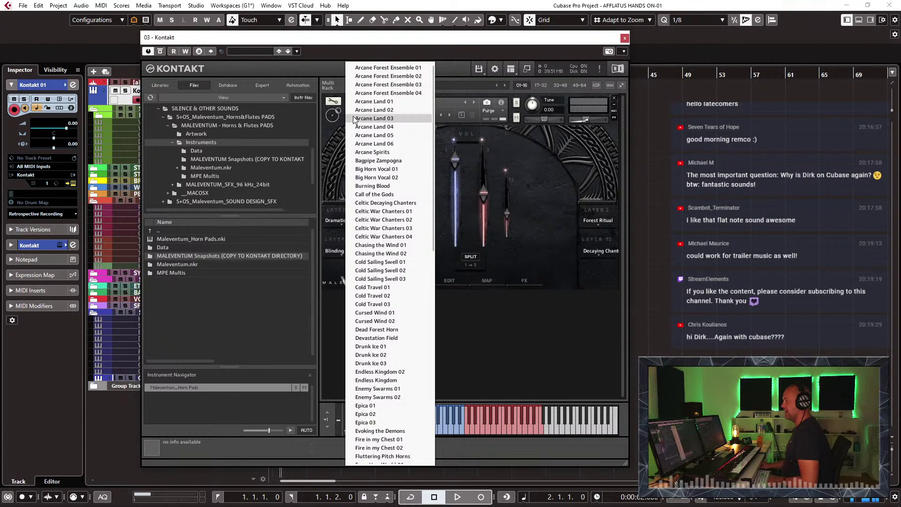
pyautogui.click(498, 164)
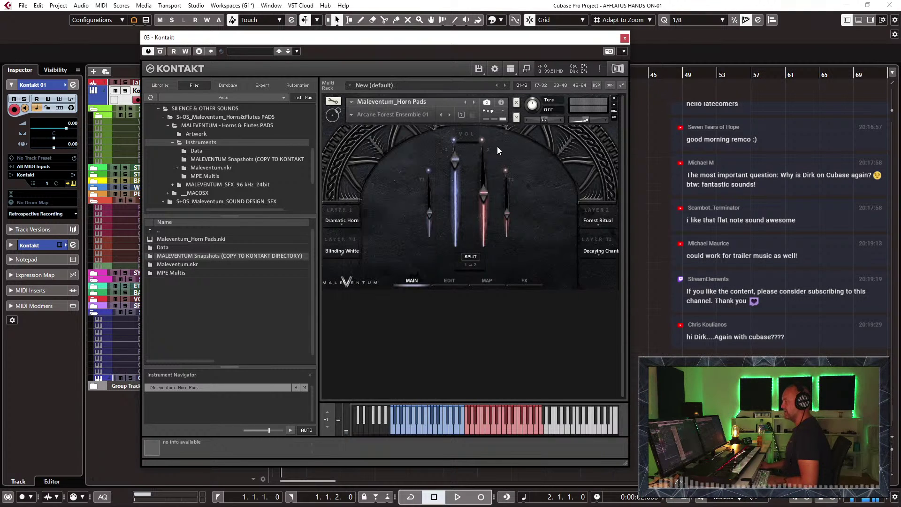
# Step: Step through the Horn Pads snapshots one at a time from Arcane Forest Ensemble 01 to Arcane Land 02
pyautogui.click(450, 115)
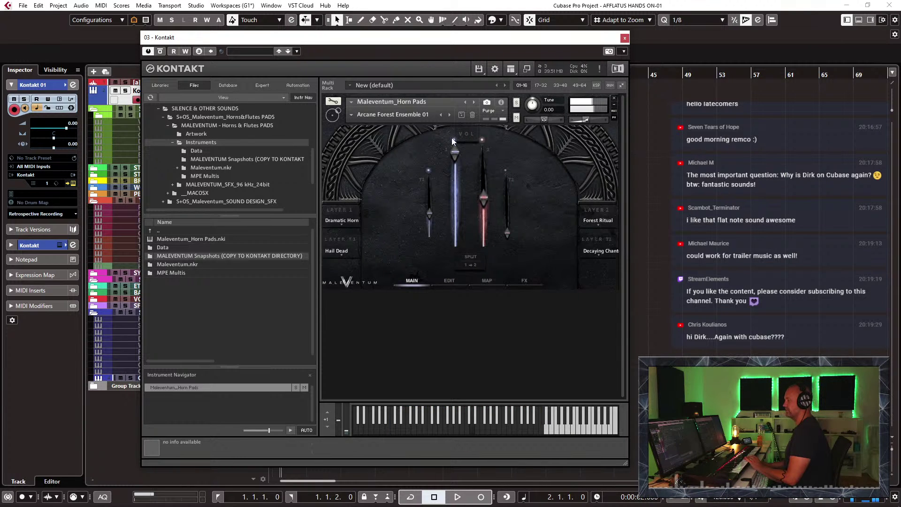
pyautogui.click(449, 113)
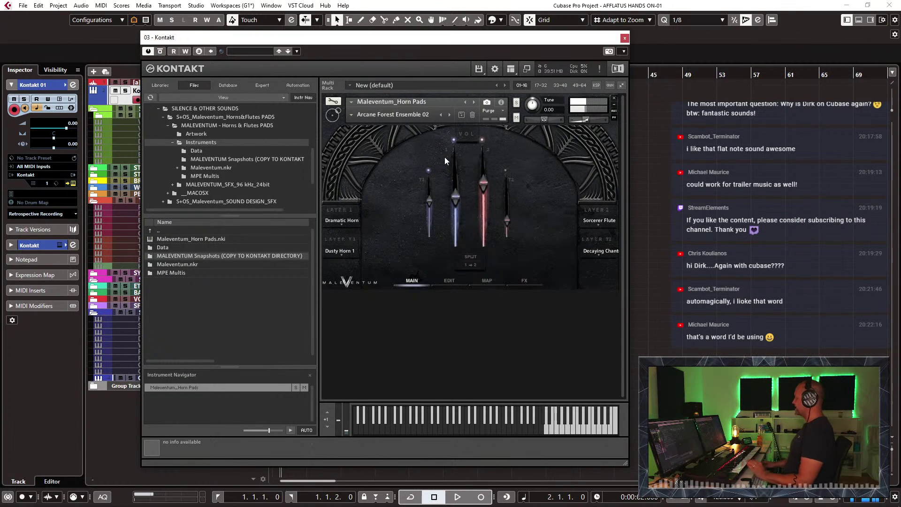
pyautogui.click(448, 116)
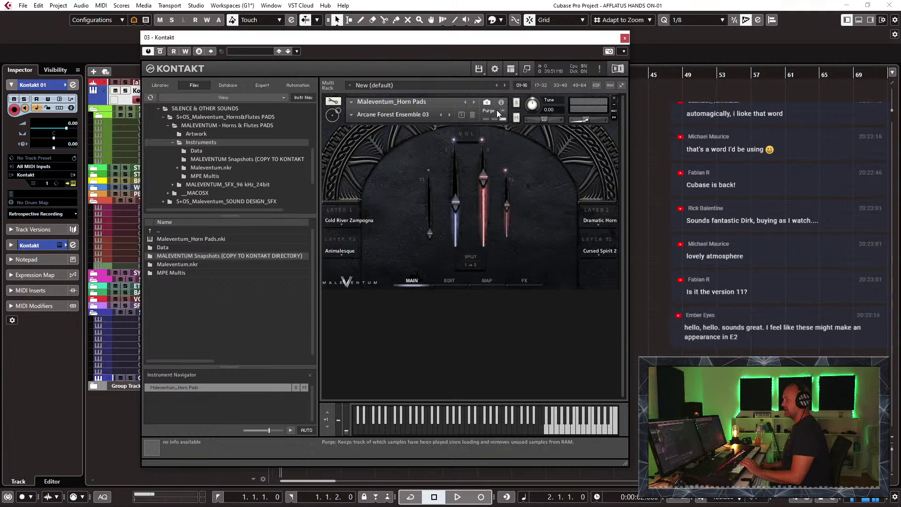
pyautogui.click(449, 117)
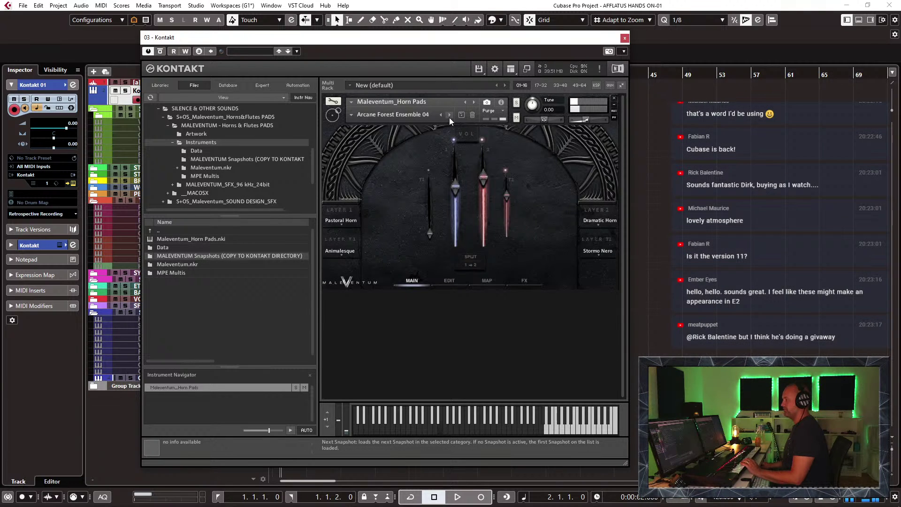
pyautogui.click(450, 117)
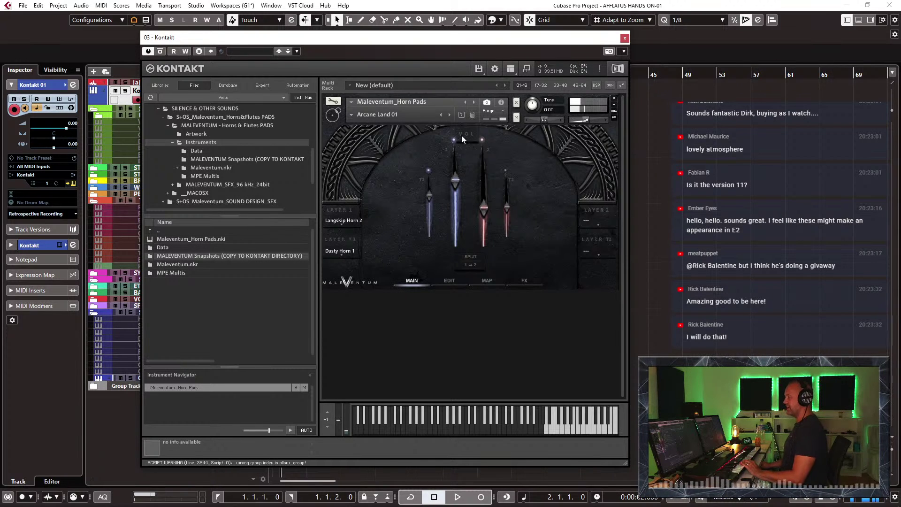
pyautogui.click(449, 114)
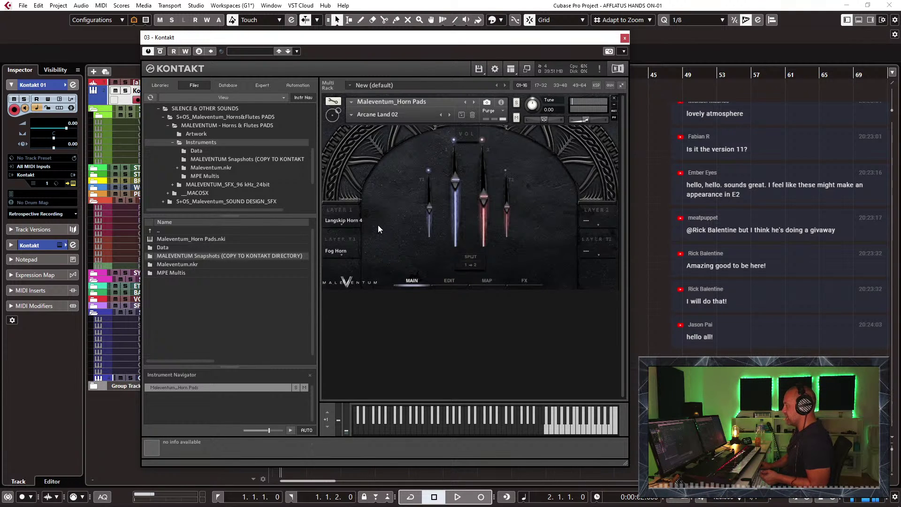
# Step: Examine the volume envelope and filter controls on the Edit page and the CC assignments on the Map page
pyautogui.click(443, 282)
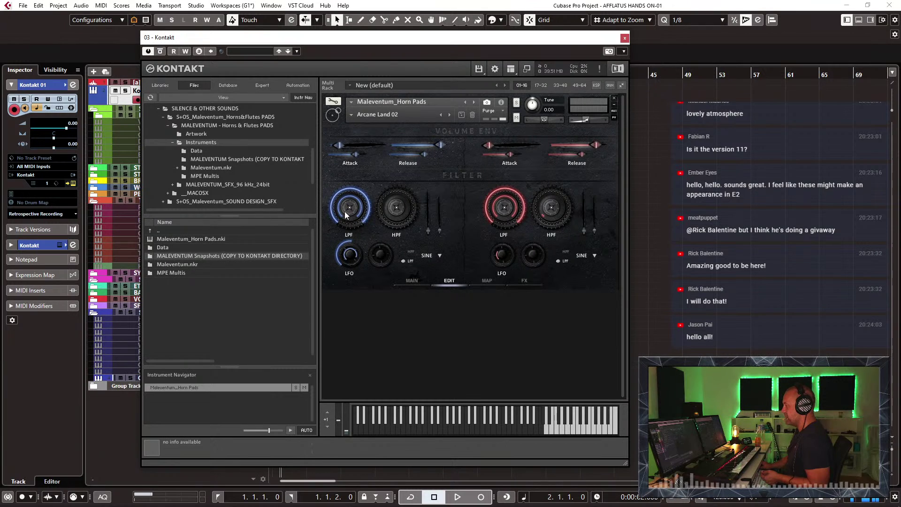
pyautogui.moveTo(343, 215)
pyautogui.mouseDown()
pyautogui.moveTo(340, 227)
pyautogui.moveTo(340, 215)
pyautogui.mouseUp()
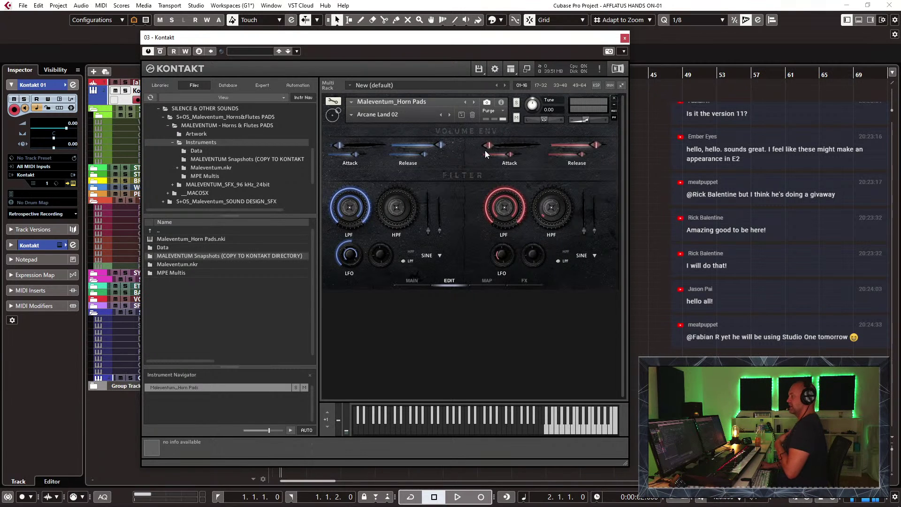
pyautogui.click(486, 281)
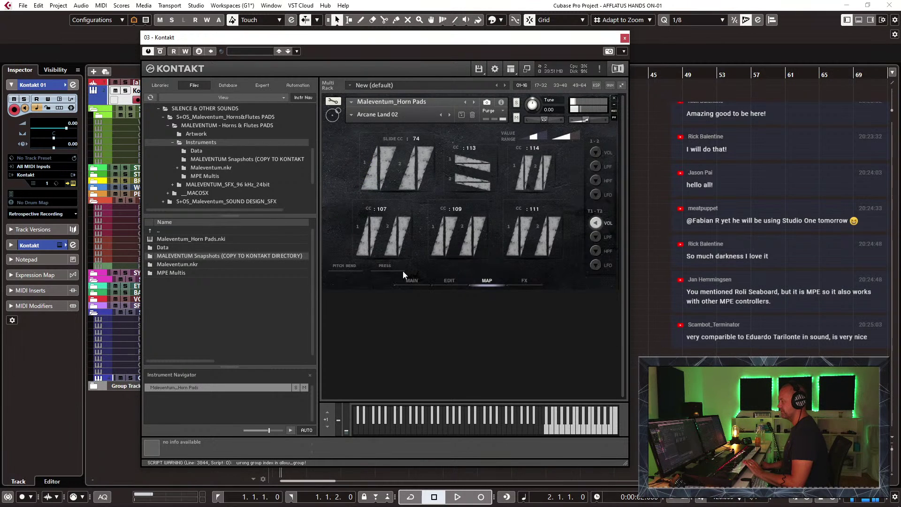
pyautogui.click(412, 281)
pyautogui.click(487, 281)
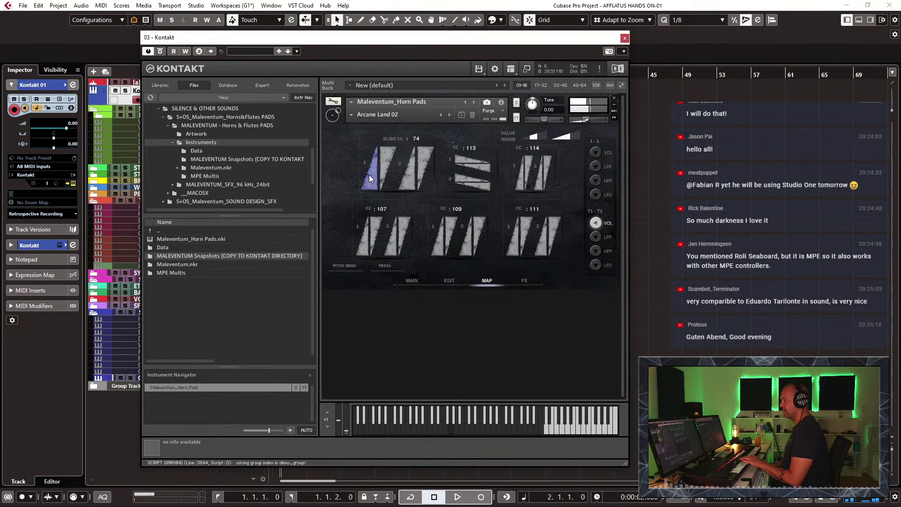
# Step: Examine the value range on the Map page and show the volume CC assignments for layers 1 and 2
pyautogui.click(412, 281)
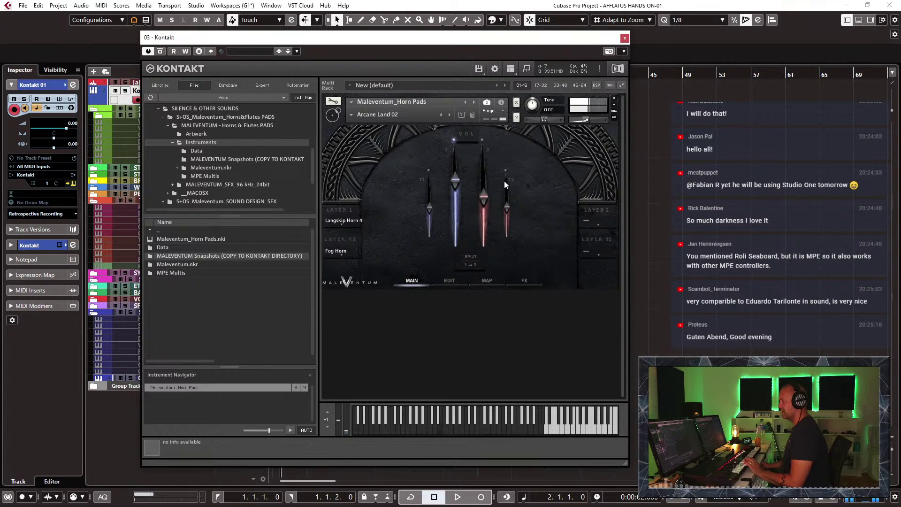
pyautogui.click(476, 281)
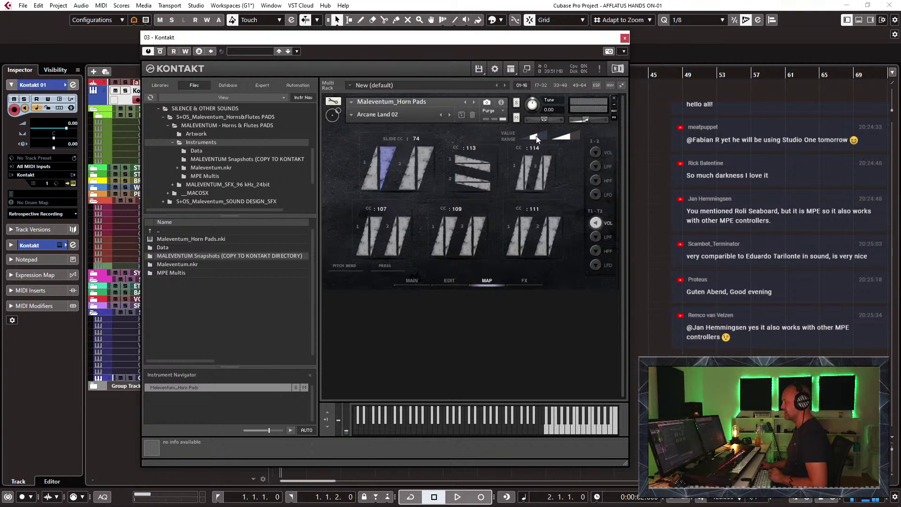
pyautogui.moveTo(545, 136); pyautogui.dragTo(532, 138)
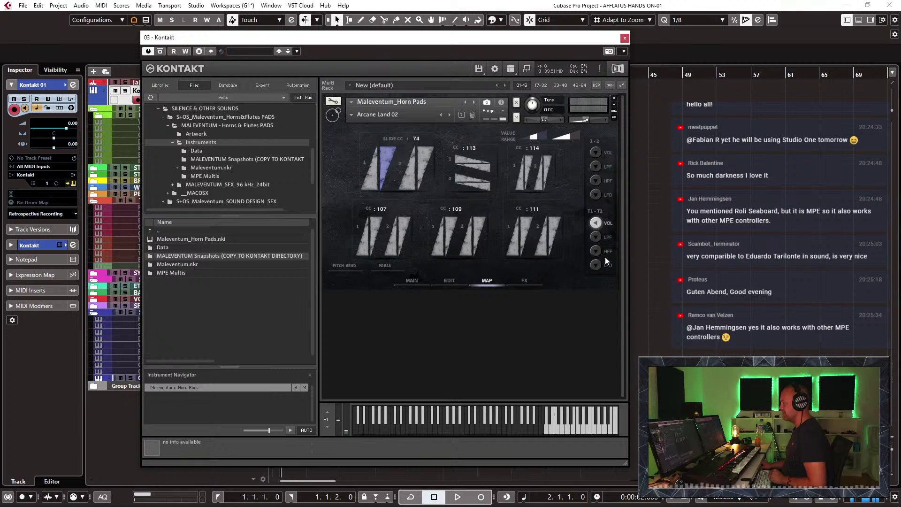
pyautogui.click(595, 153)
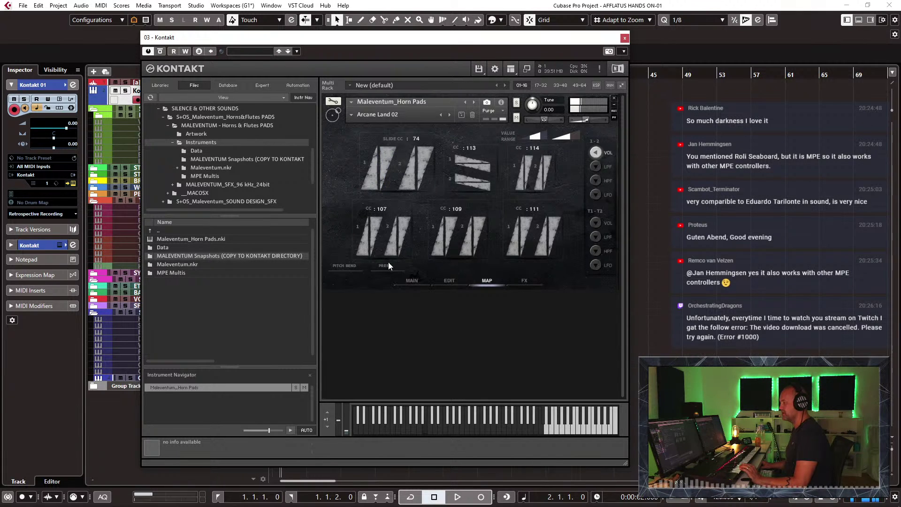
# Step: View the convolution settings on the FX page, and load the Arcane Land 03 snapshot from the Main page
pyautogui.click(525, 283)
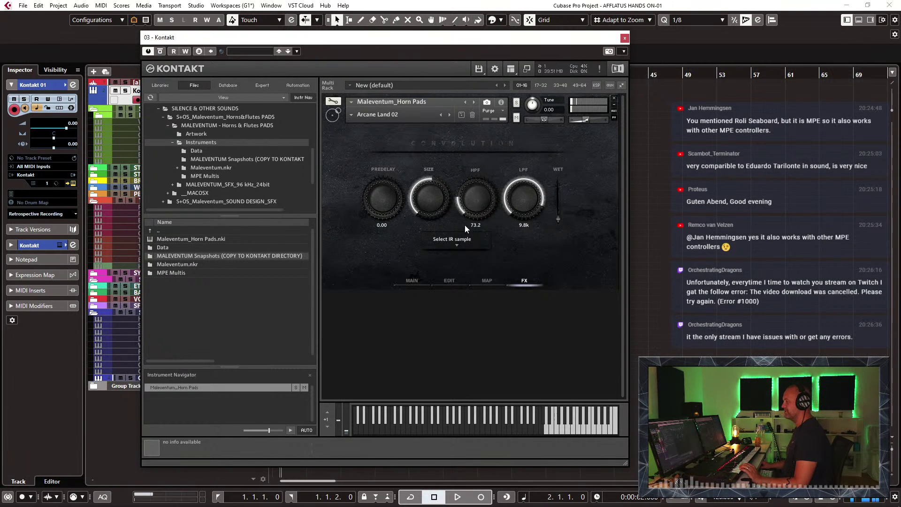
pyautogui.click(413, 280)
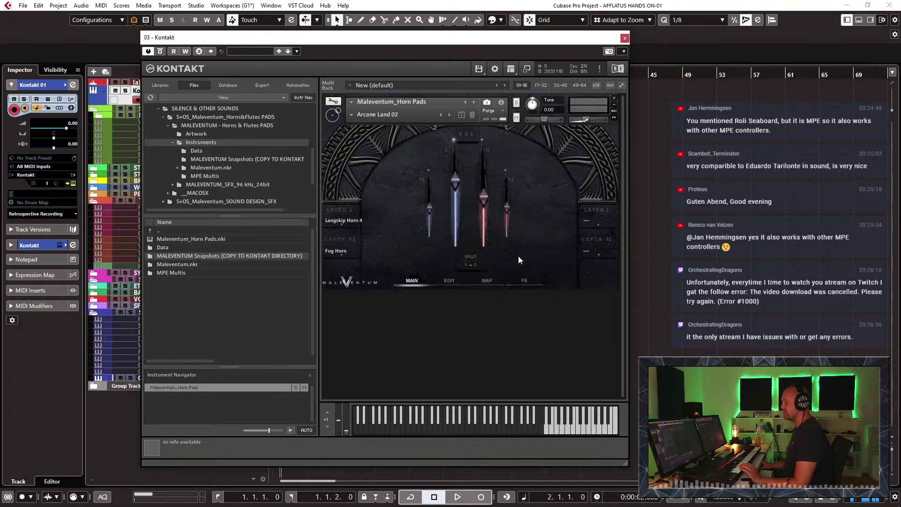
pyautogui.click(449, 114)
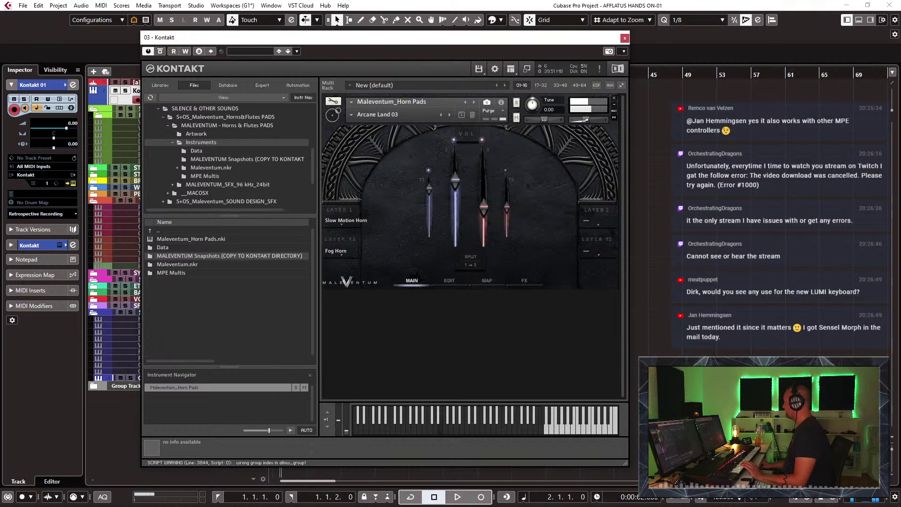
pyautogui.hotkey('ctrl', 'w')
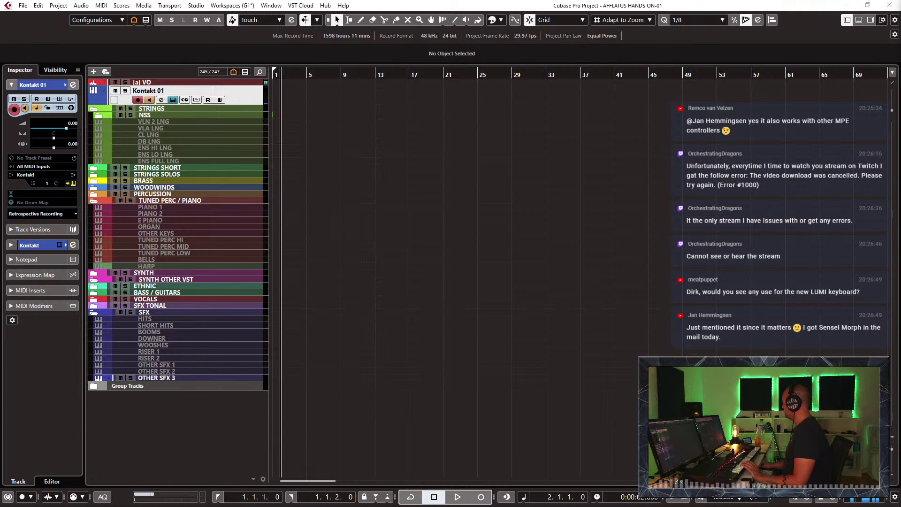
pyautogui.press('Return')
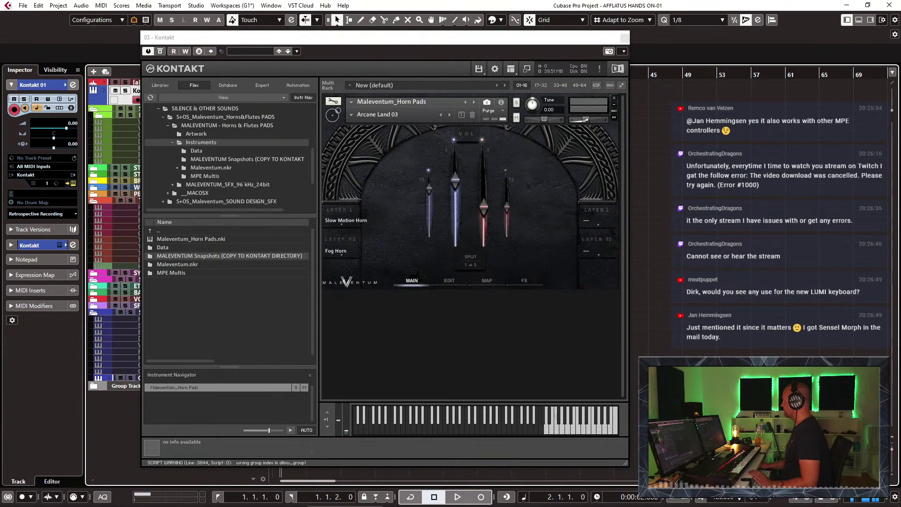
pyautogui.hotkey('alt', 'Tab')
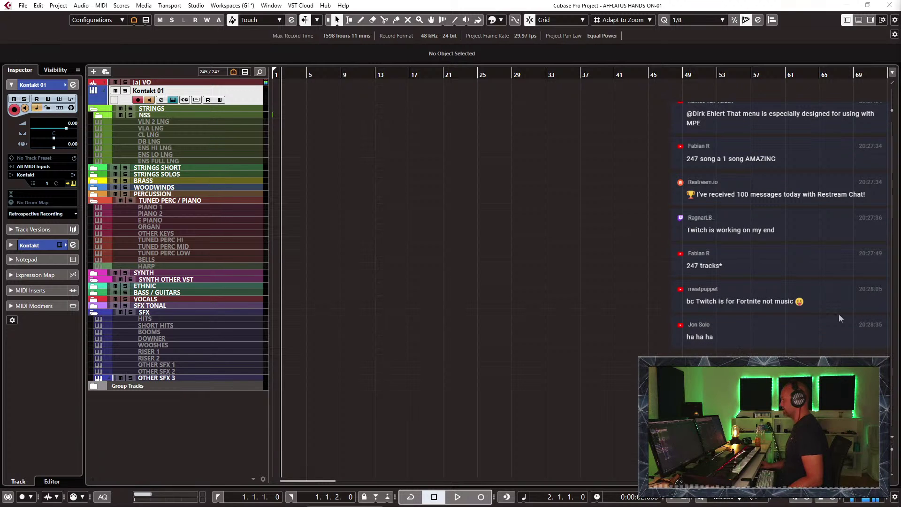
pyautogui.hotkey('ctrl', 'e')
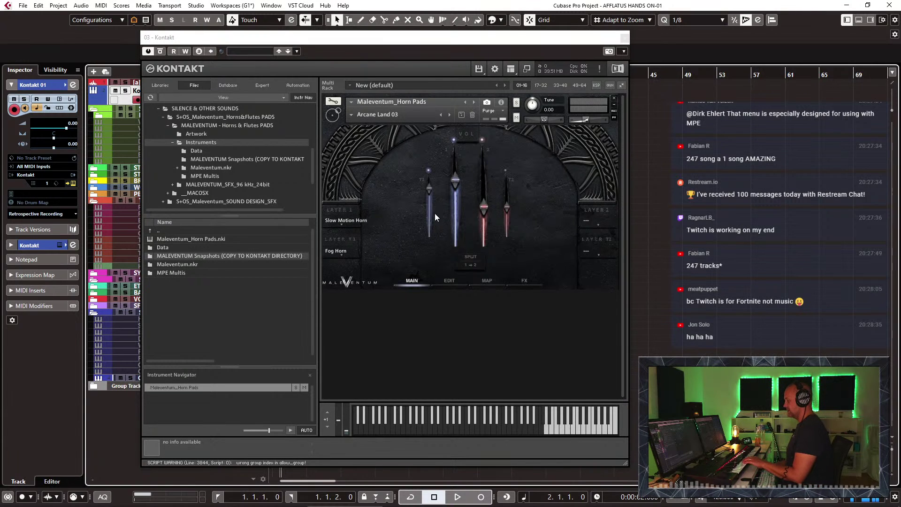
# Step: Step through the Horn Pads snapshots one at a time from Arcane Land 04 to Big Horn Vocal 01
pyautogui.click(449, 114)
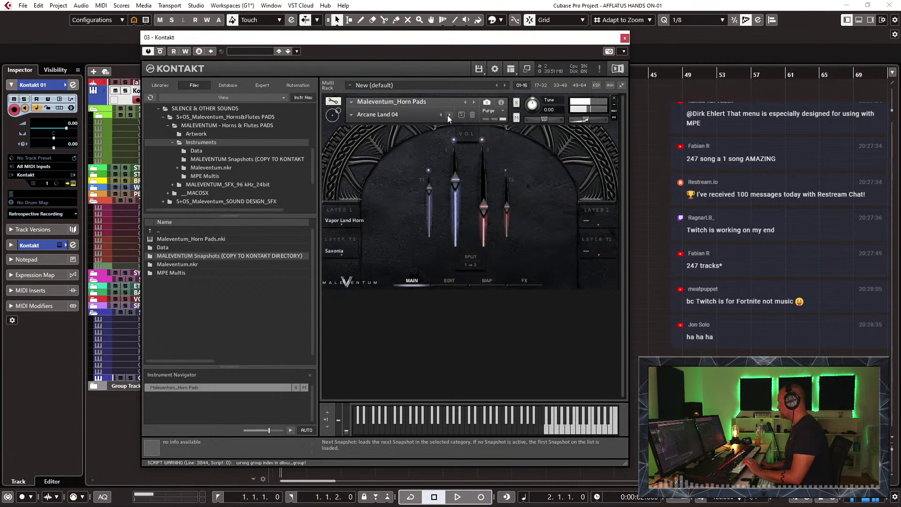
pyautogui.click(448, 115)
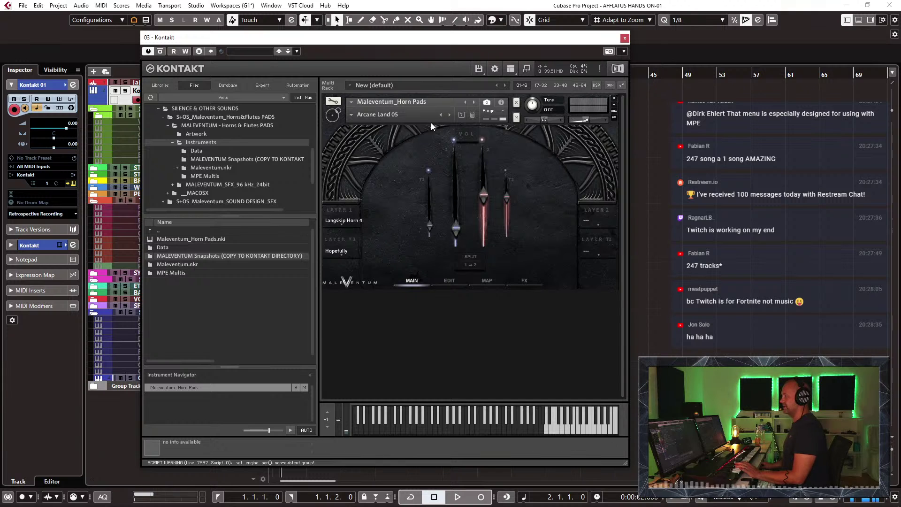
pyautogui.click(450, 114)
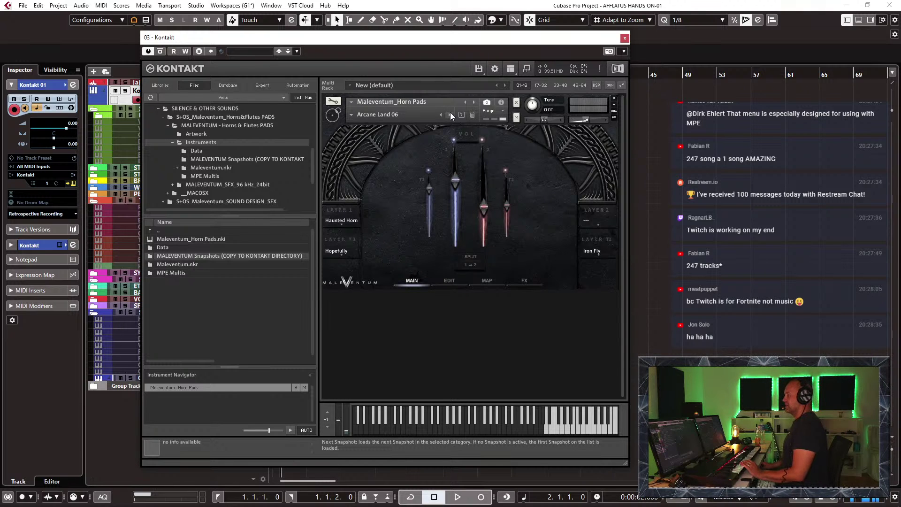
pyautogui.click(450, 114)
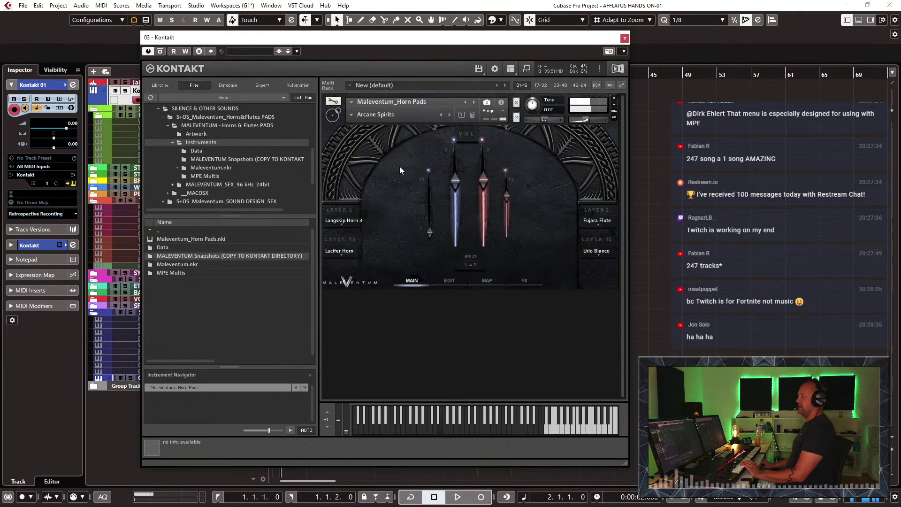
pyautogui.click(448, 115)
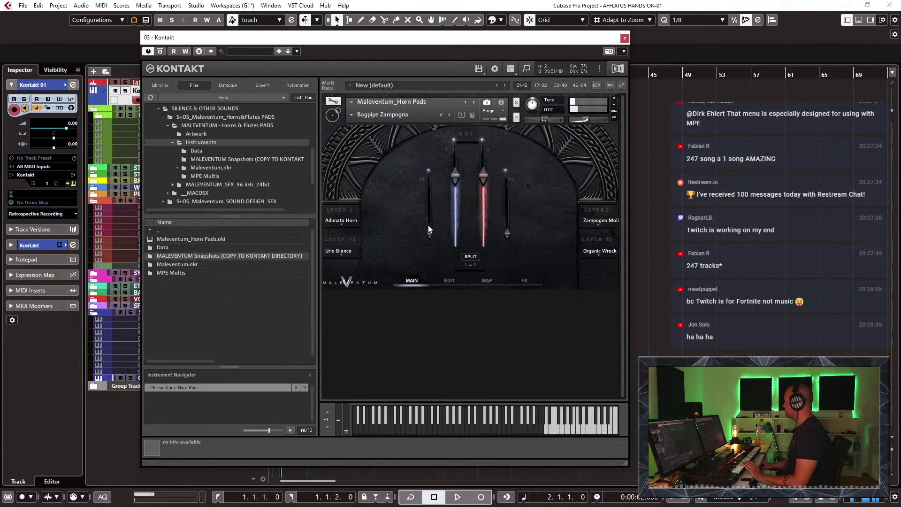
pyautogui.click(449, 115)
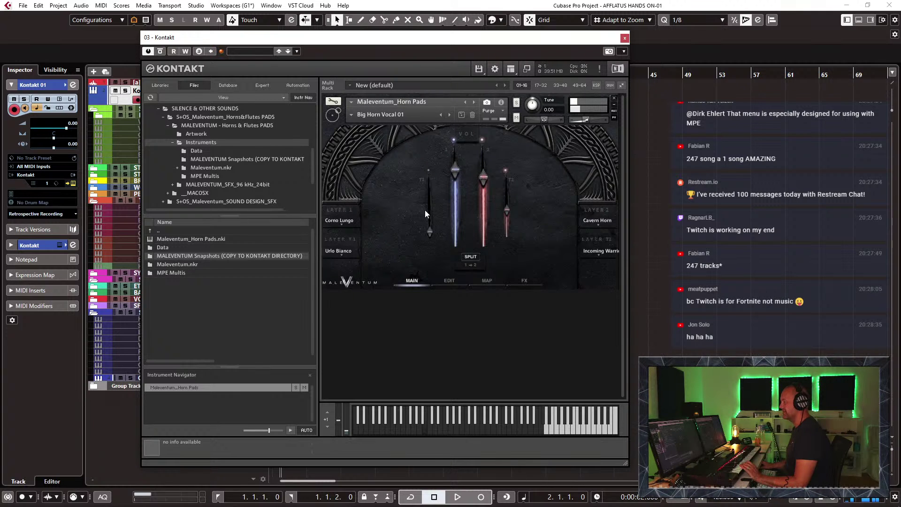
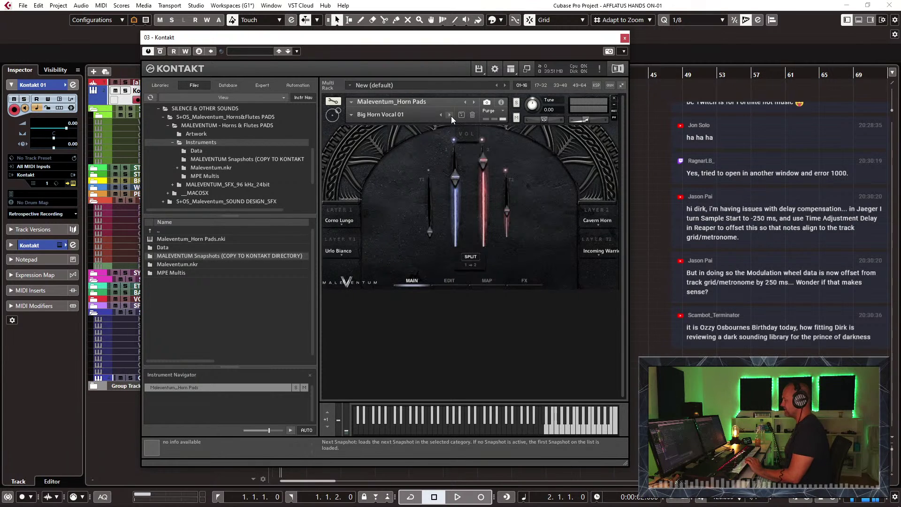
# Step: Step through the Horn Pads snapshots one at a time from Big Horn Vocal 02 to Celtic Decaying Chanters
pyautogui.click(446, 117)
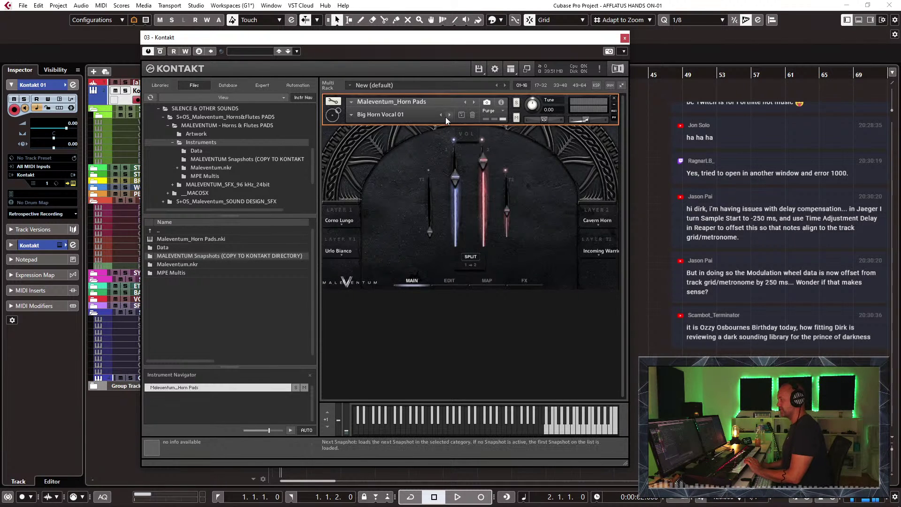
pyautogui.click(449, 115)
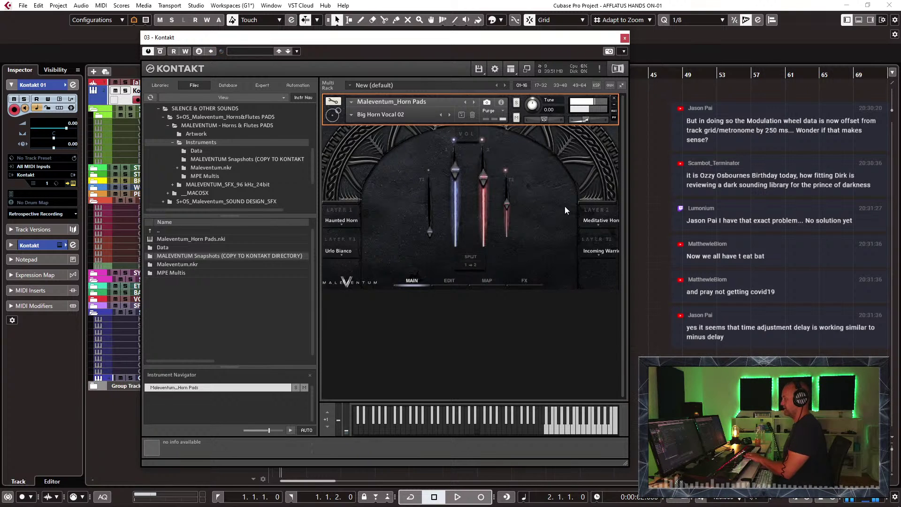
pyautogui.click(448, 114)
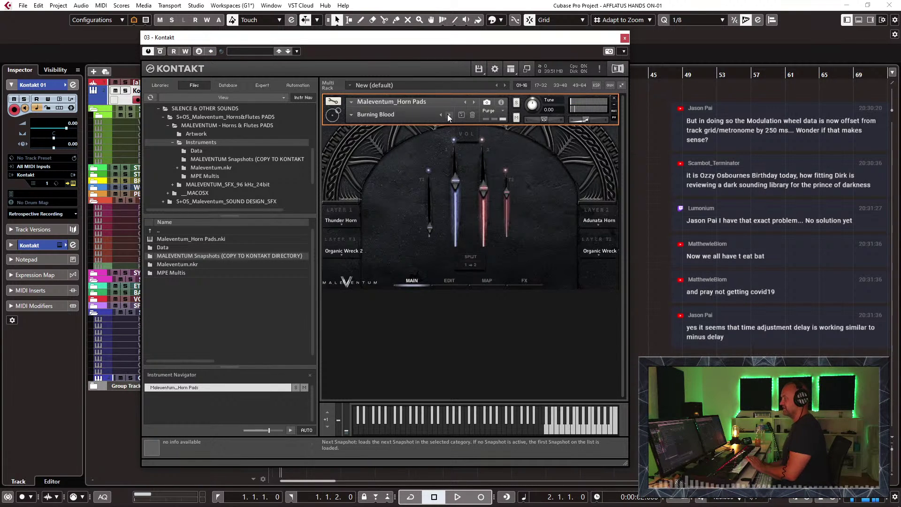
pyautogui.click(447, 114)
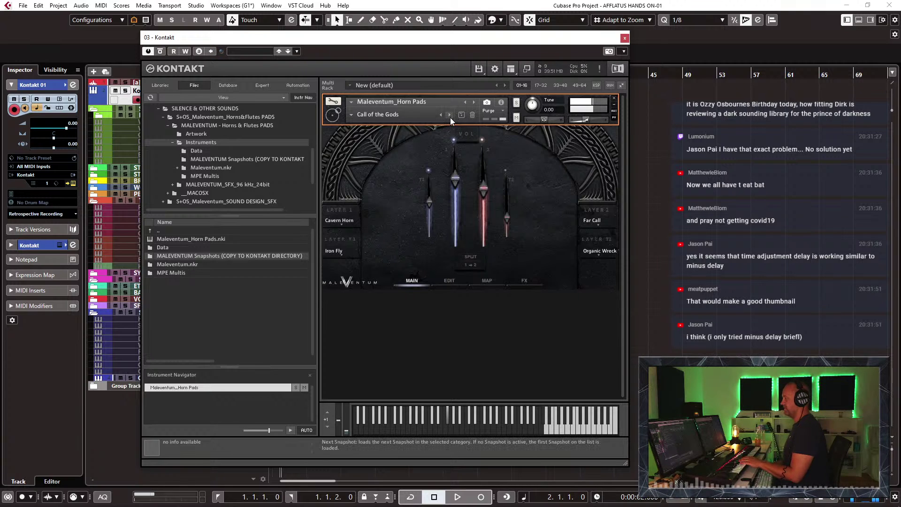
pyautogui.click(450, 115)
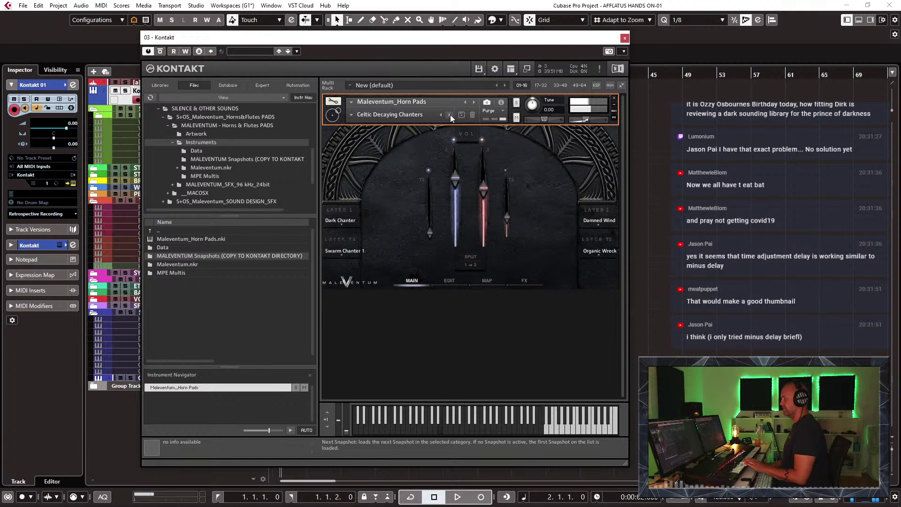
# Step: Load the Endless Kingdom 02 snapshot from the full snapshot list, and advance to the Endless Kingdom snapshot
pyautogui.click(351, 114)
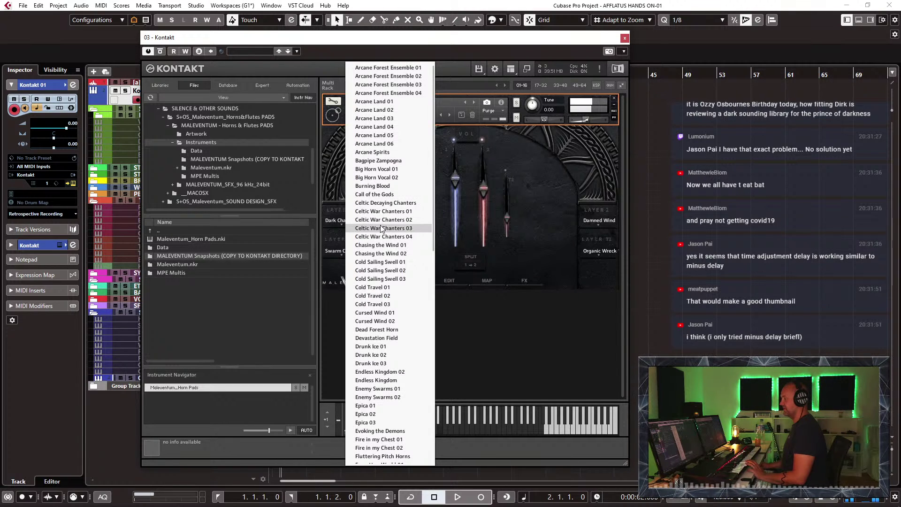
pyautogui.scroll(-13, 383, 231)
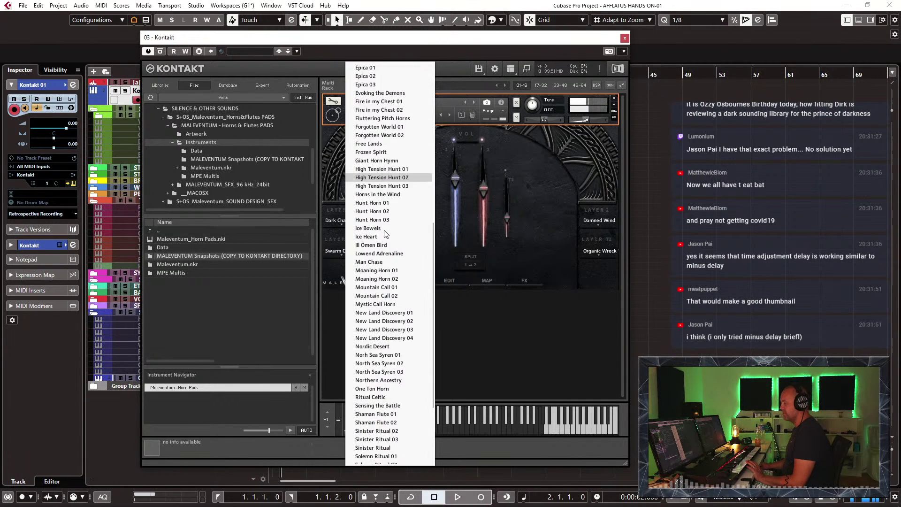
pyautogui.scroll(9, 385, 233)
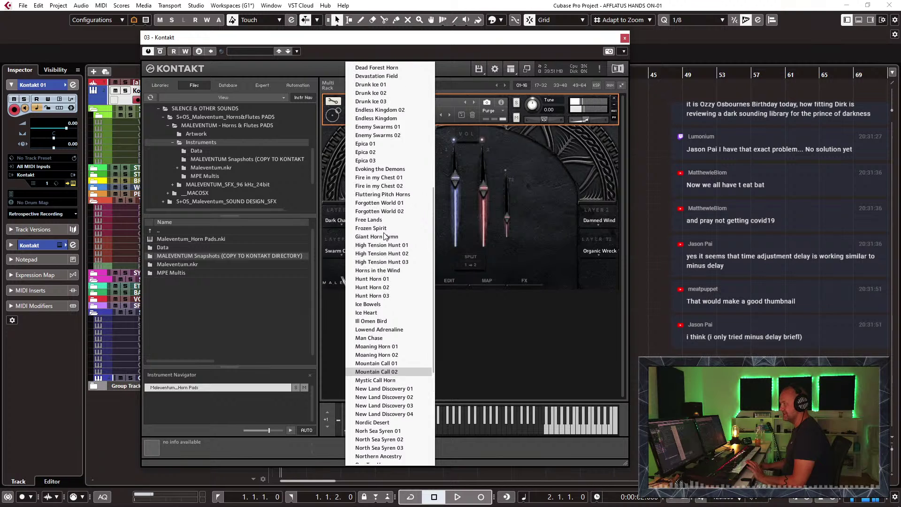
pyautogui.scroll(9, 384, 233)
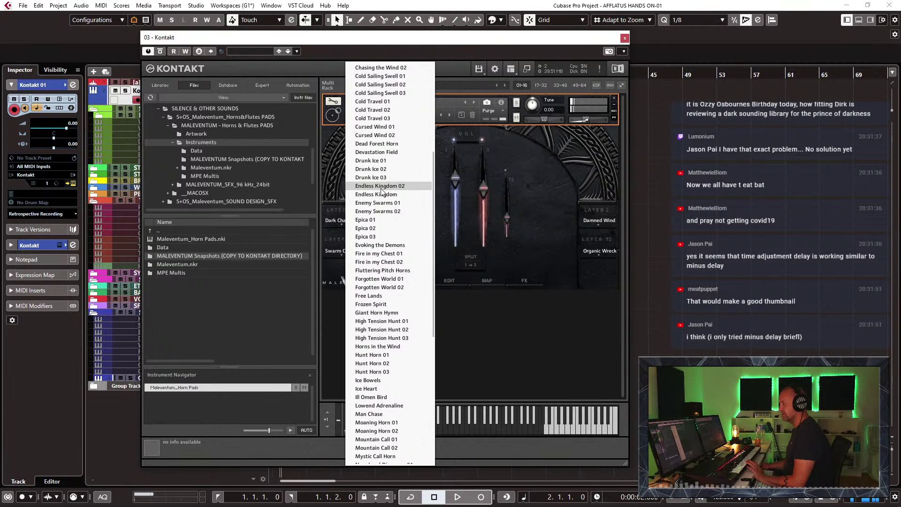
pyautogui.click(382, 186)
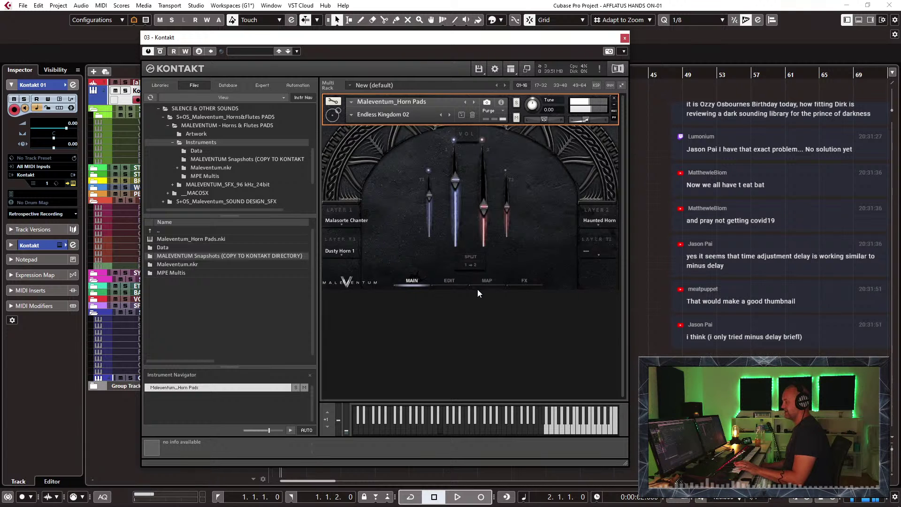
pyautogui.click(450, 114)
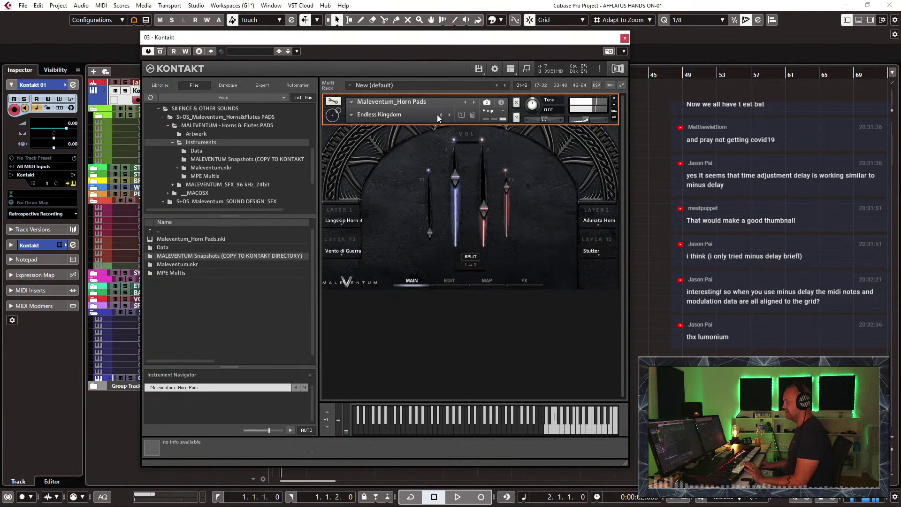
# Step: Set the sound of Layer T2 in the Endless Kingdom snapshot to Around Corpses
pyautogui.click(598, 249)
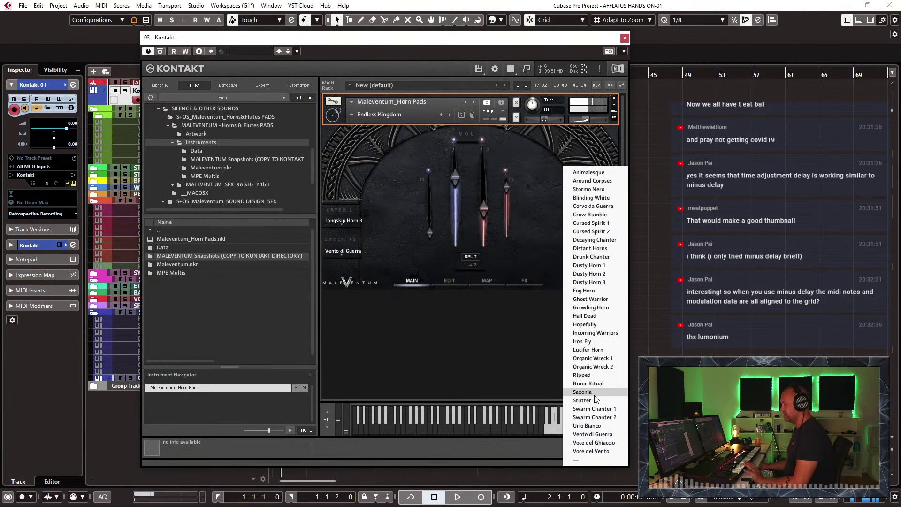
pyautogui.click(593, 451)
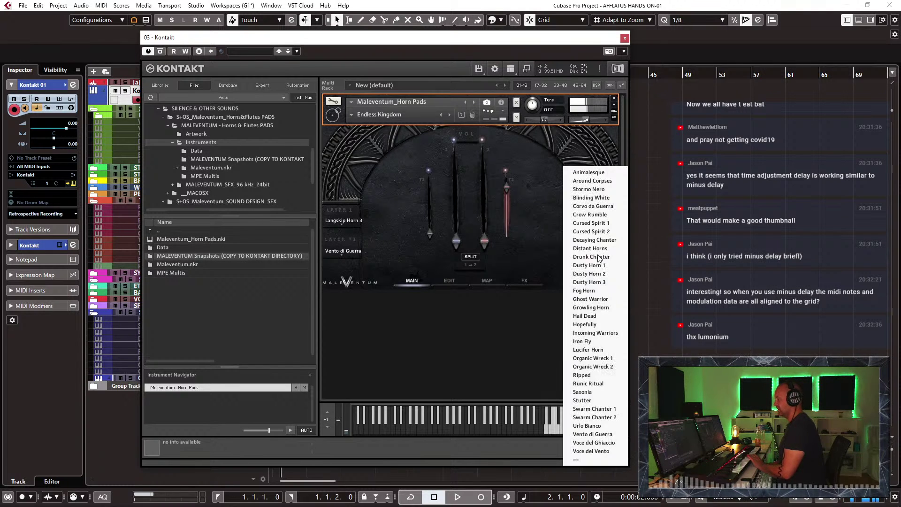
pyautogui.click(612, 261)
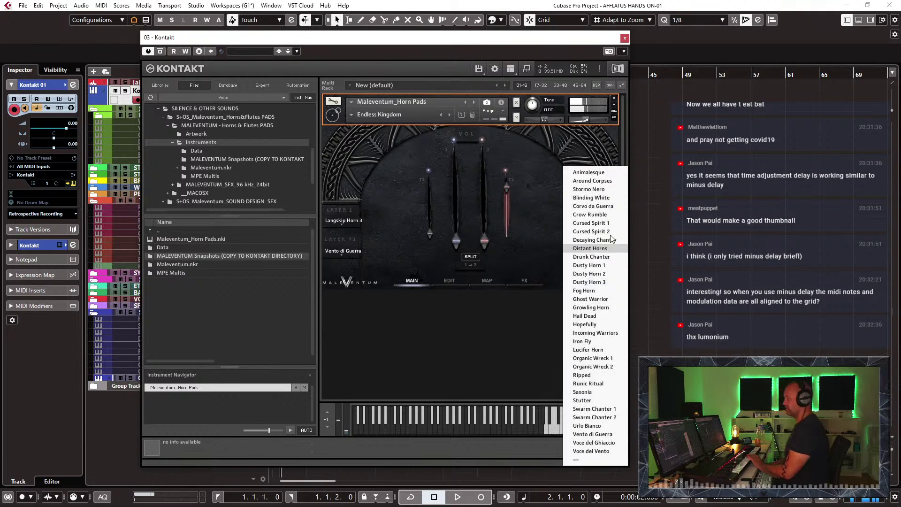
pyautogui.click(593, 182)
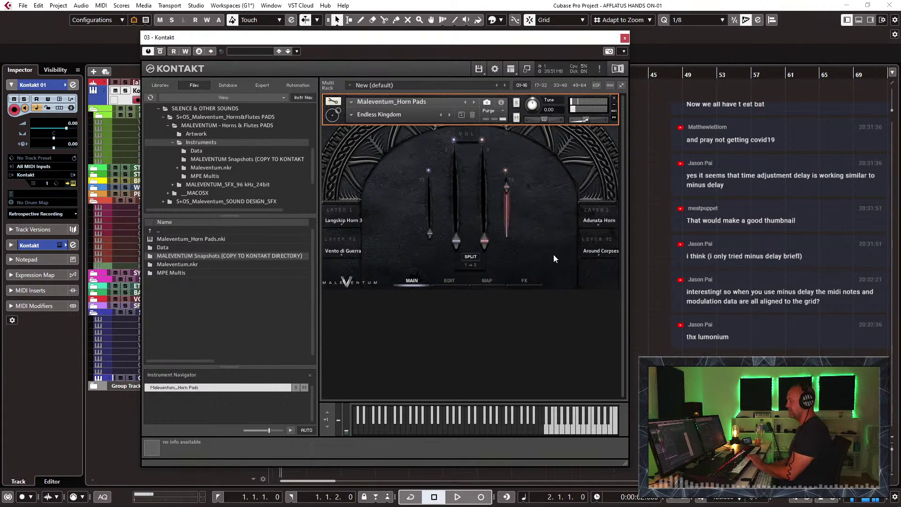
# Step: Set the sound of Layer T2 in the Endless Kingdom snapshot to Hail Dead, leaving Layer T1 as it is
pyautogui.click(340, 258)
pyautogui.click(390, 258)
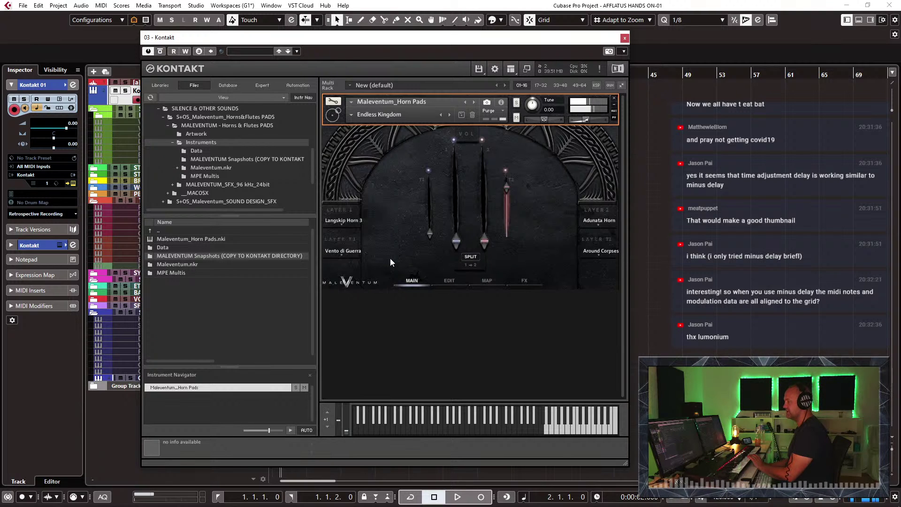
pyautogui.click(337, 252)
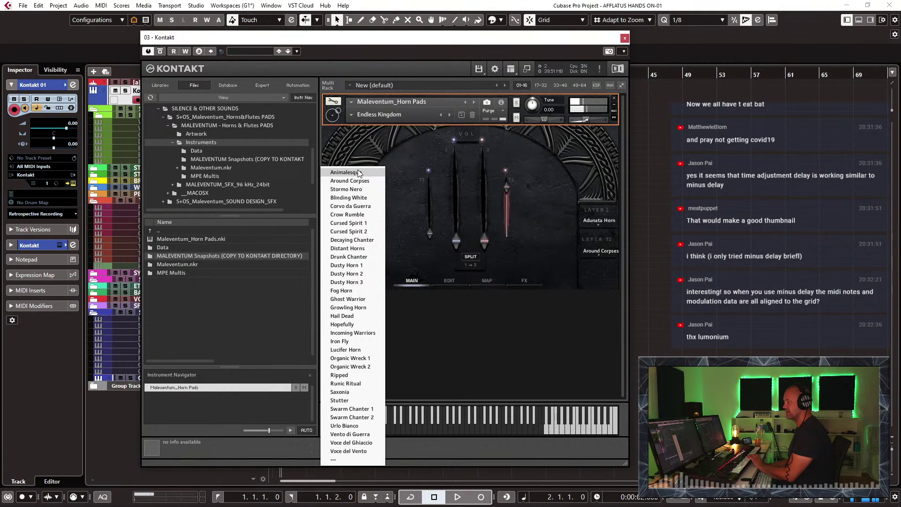
pyautogui.click(598, 253)
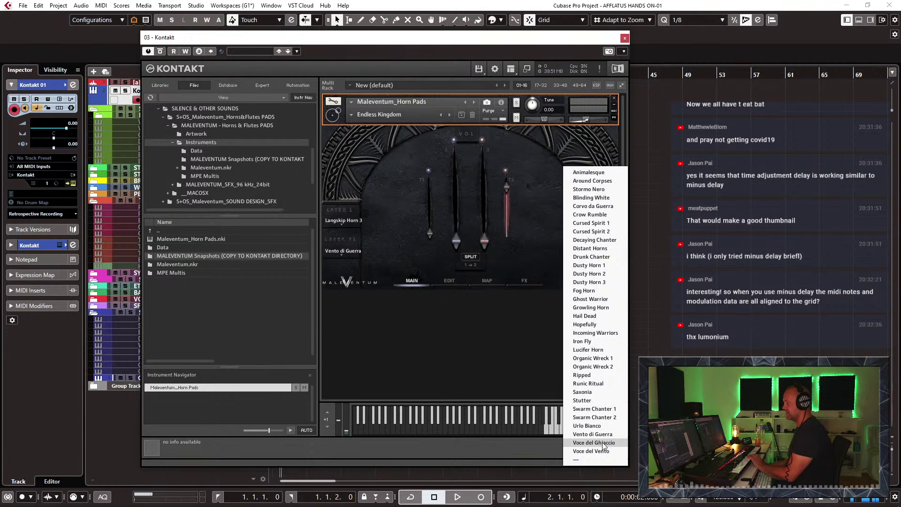
pyautogui.click(584, 316)
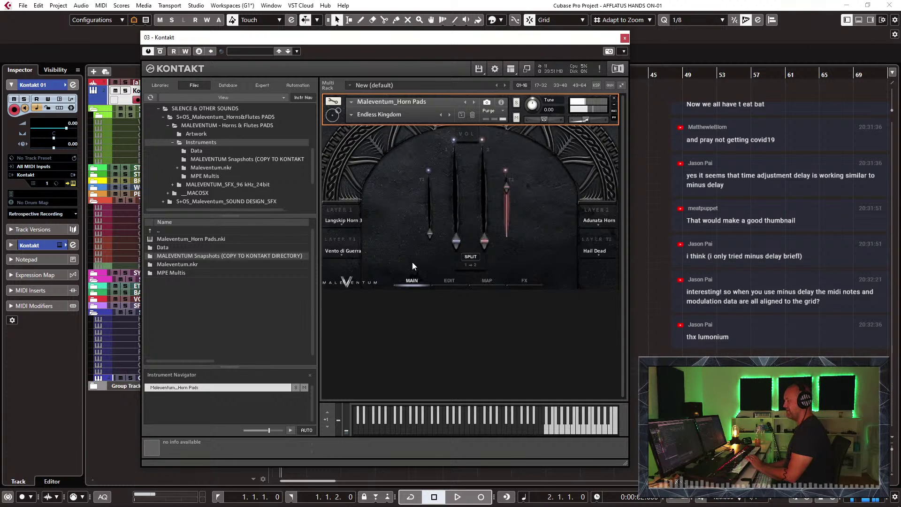
# Step: Load the Epica 01 snapshot from the full snapshot list, and advance to Epica 02
pyautogui.click(352, 115)
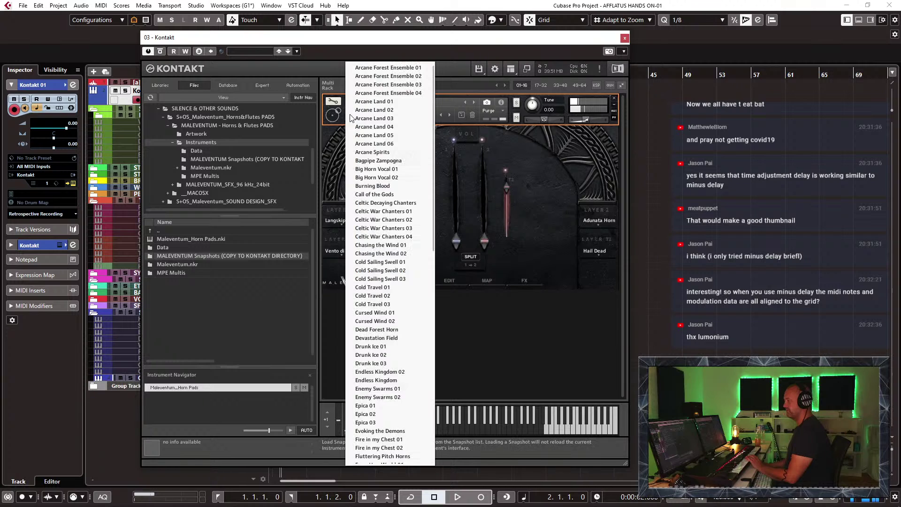
pyautogui.scroll(-3, 375, 371)
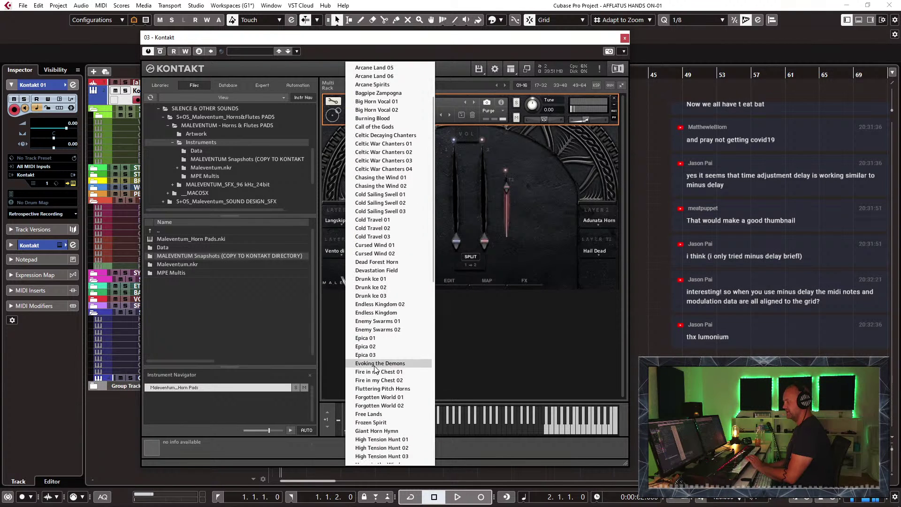
pyautogui.click(381, 338)
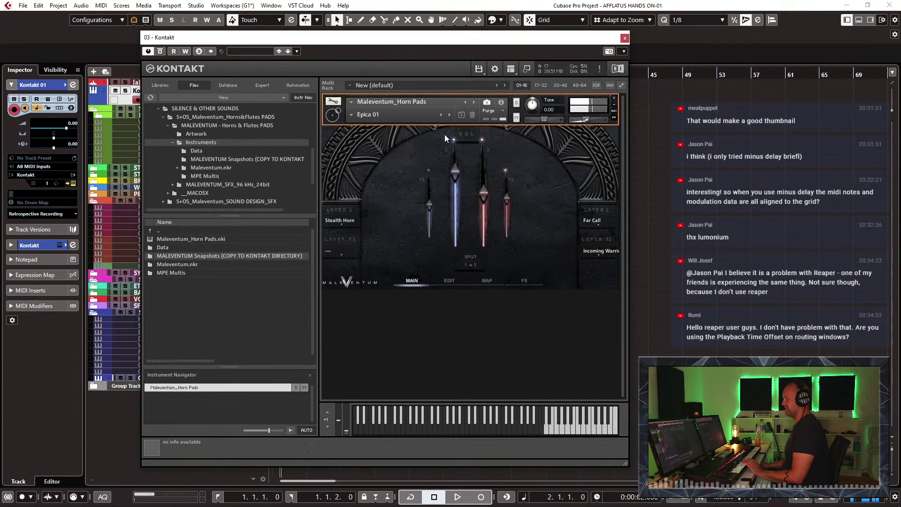
pyautogui.click(449, 115)
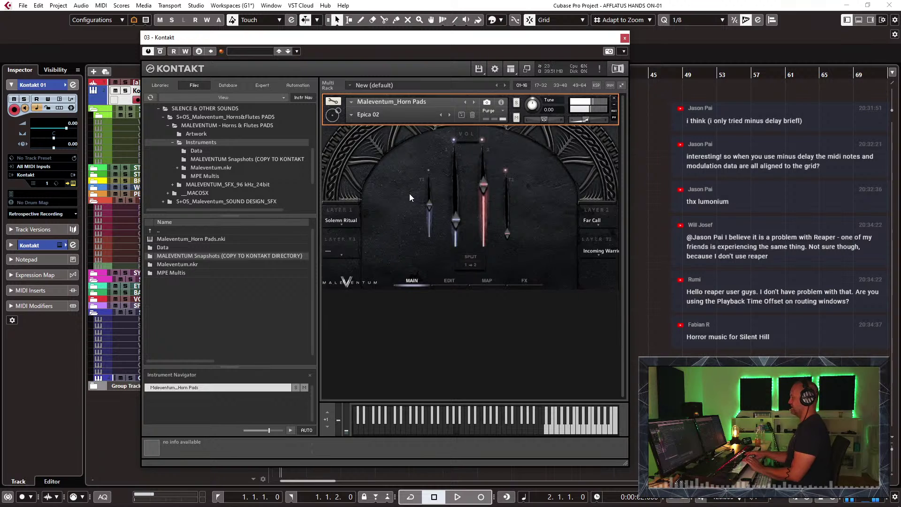
# Step: Shorten the release of the second texture layer in Epica 02's volume envelope
pyautogui.click(474, 279)
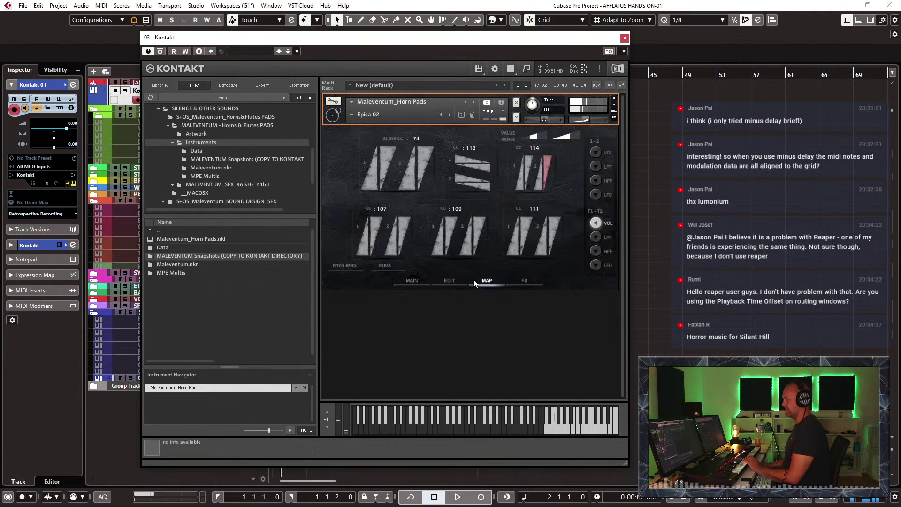
pyautogui.click(451, 280)
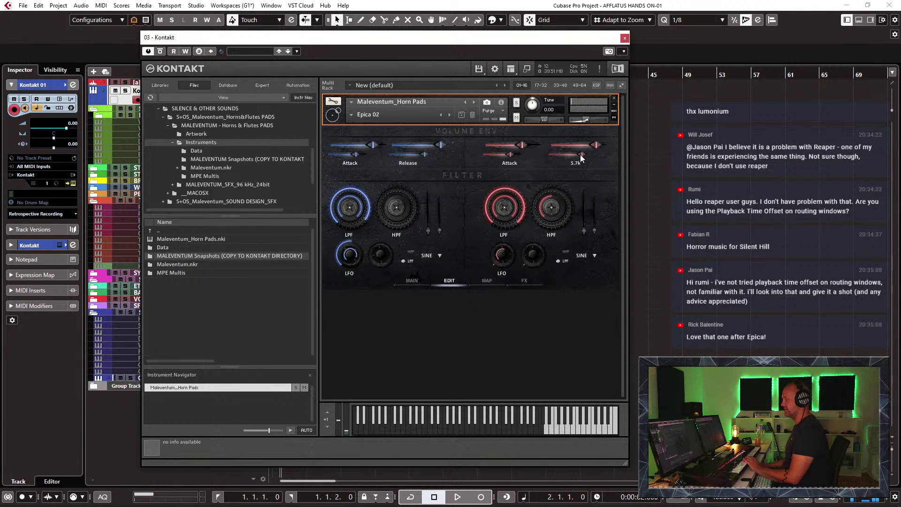
pyautogui.moveTo(581, 158); pyautogui.dragTo(576, 157)
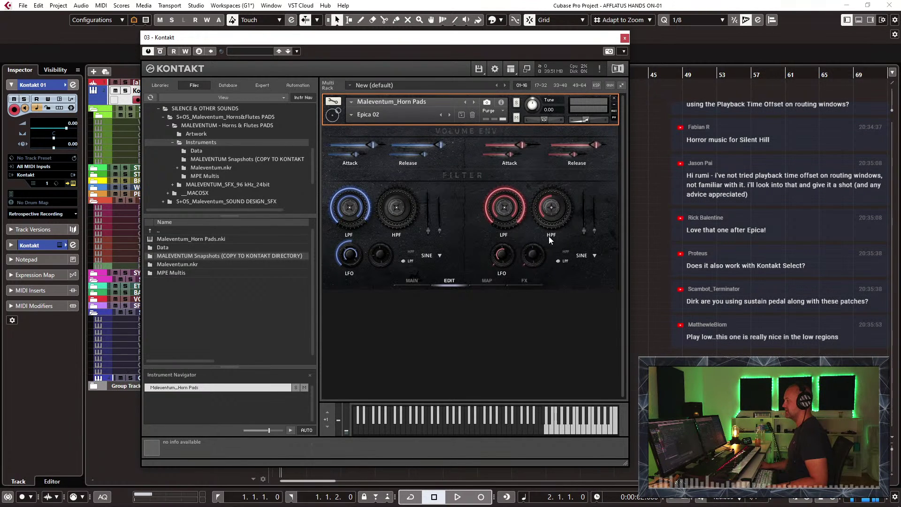
# Step: Examine Epica 02's Main, Map and FX pages, including the impulse response samples offered for the convolution reverb
pyautogui.click(412, 280)
pyautogui.click(525, 281)
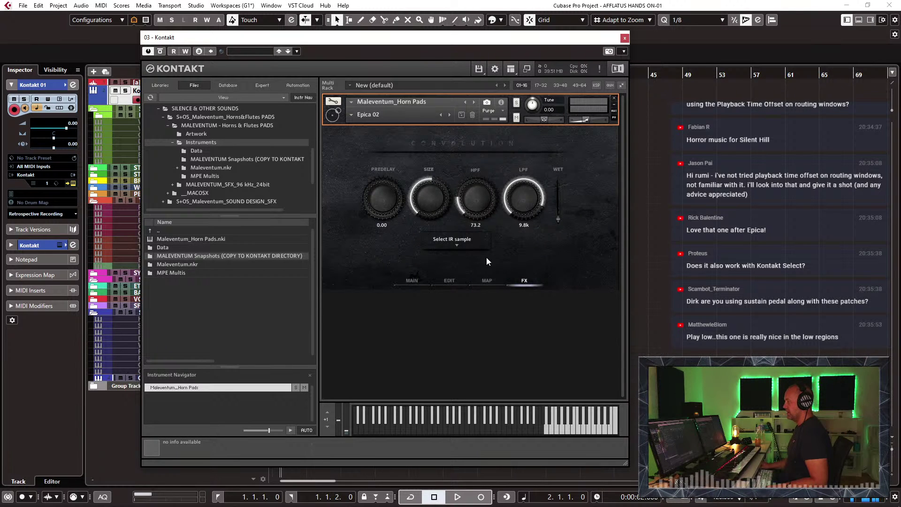
pyautogui.click(454, 241)
pyautogui.click(530, 245)
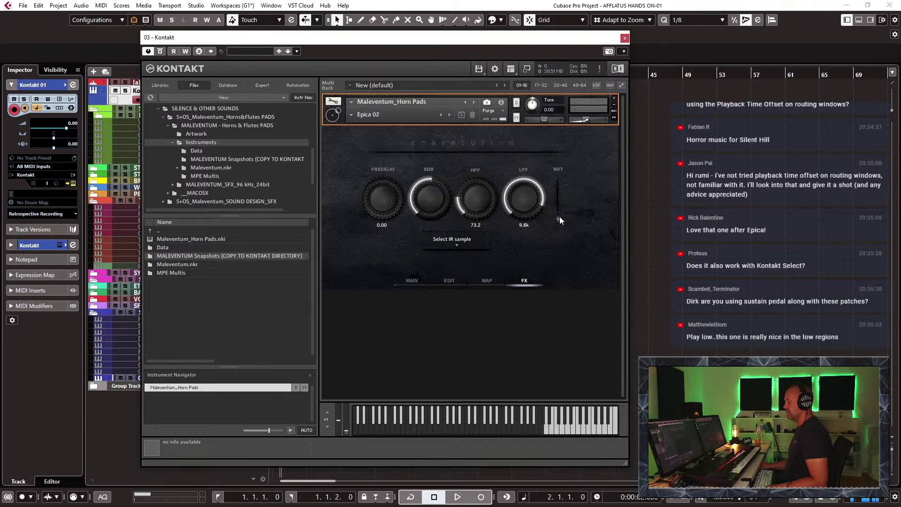
pyautogui.click(471, 244)
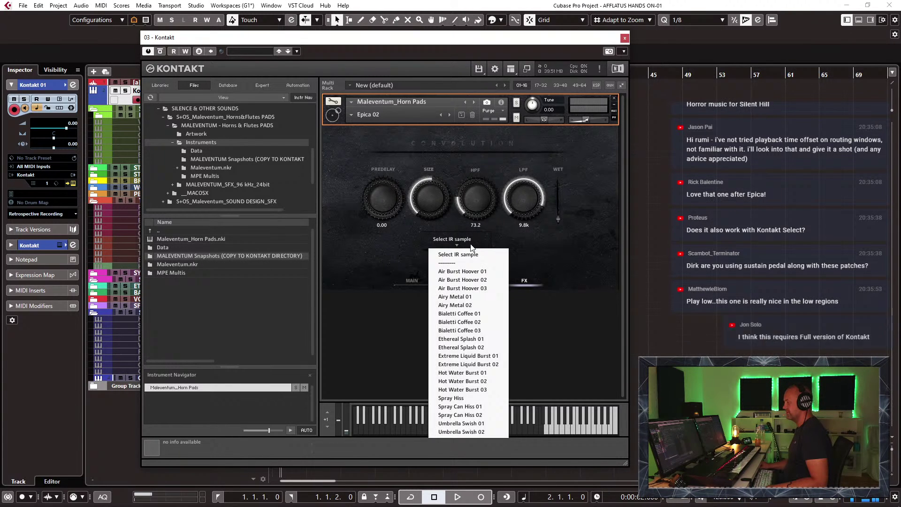
pyautogui.click(564, 249)
pyautogui.click(413, 282)
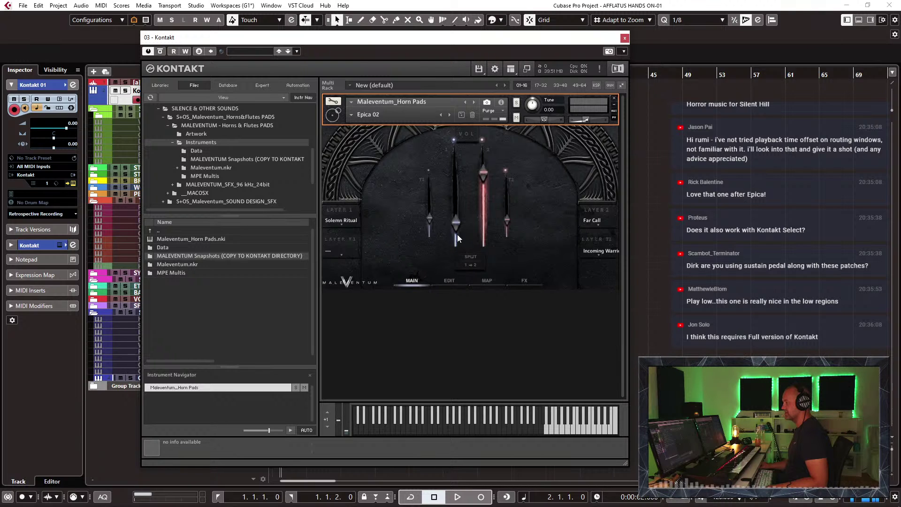
pyautogui.click(487, 281)
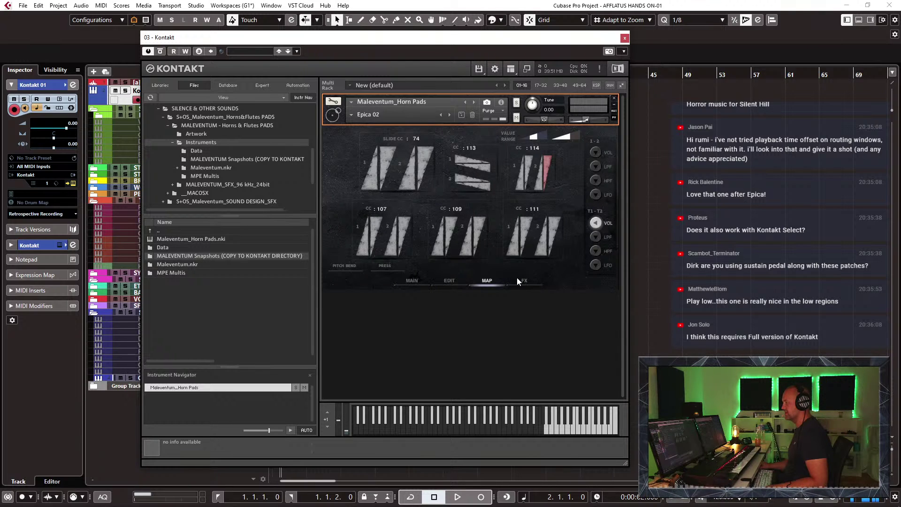
pyautogui.click(524, 281)
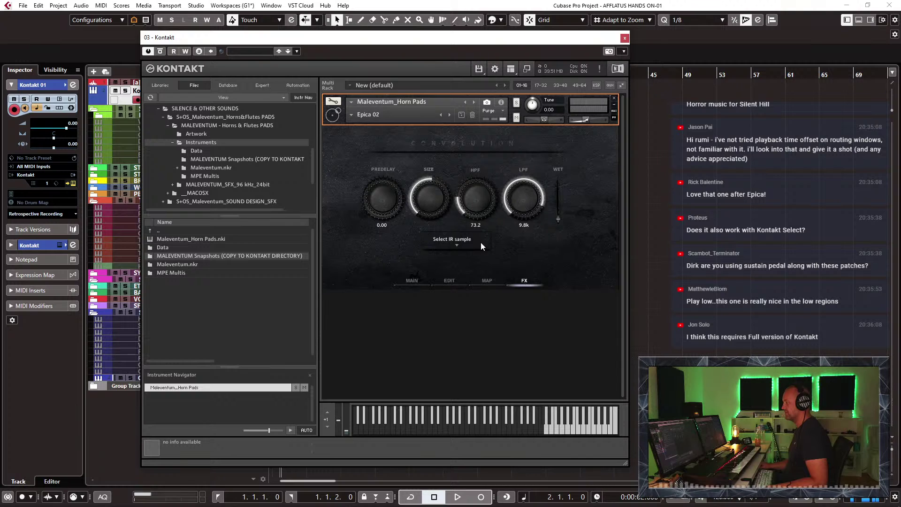
# Step: Shorten the volume envelope release times of both main layers and both texture layers in Epica 02
pyautogui.click(447, 281)
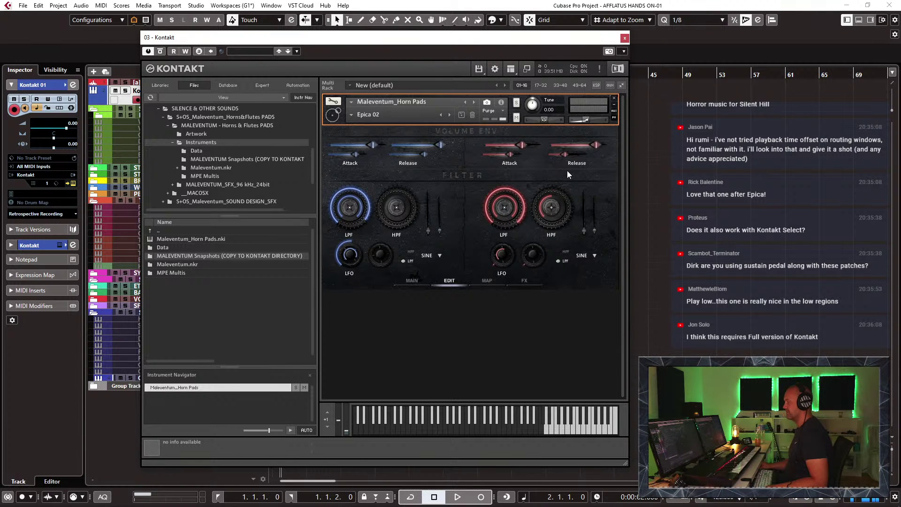
pyautogui.click(419, 154)
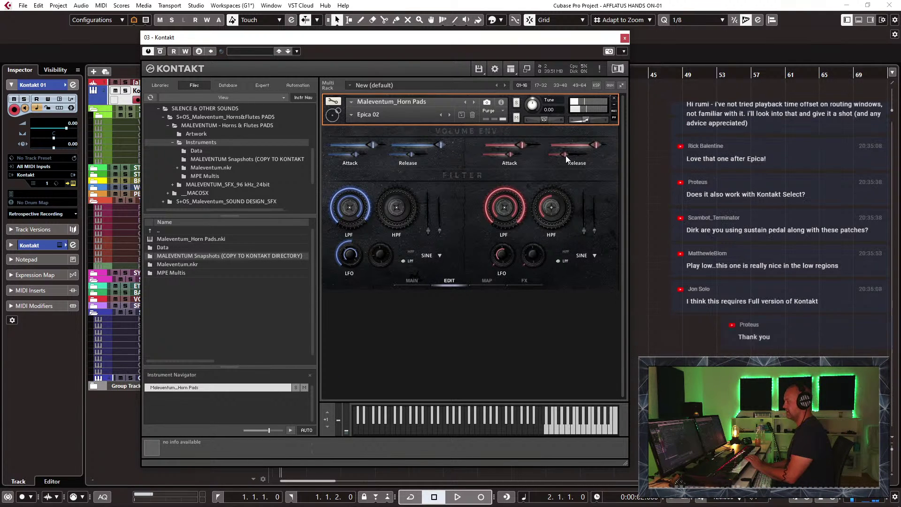
pyautogui.moveTo(565, 156); pyautogui.dragTo(562, 163)
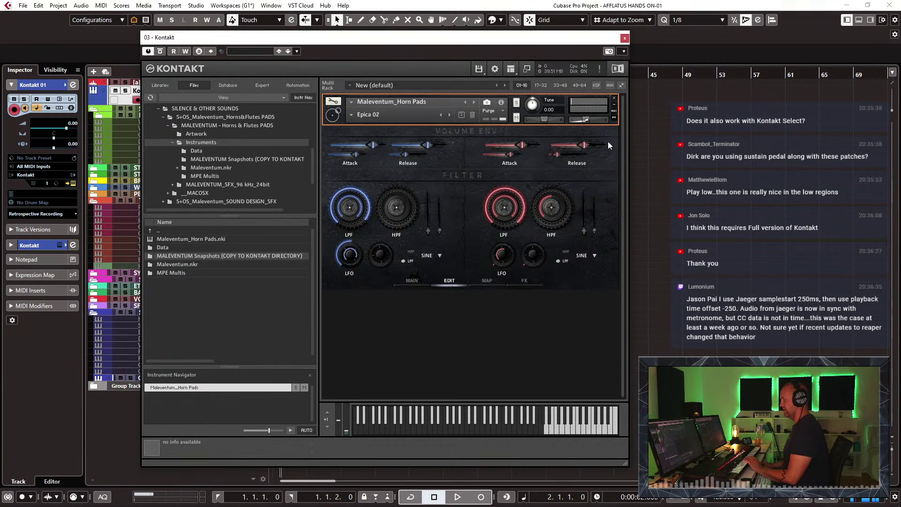
# Step: Load the Spray Hiss IR sample into the convolution reverb and raise its wet level
pyautogui.click(519, 283)
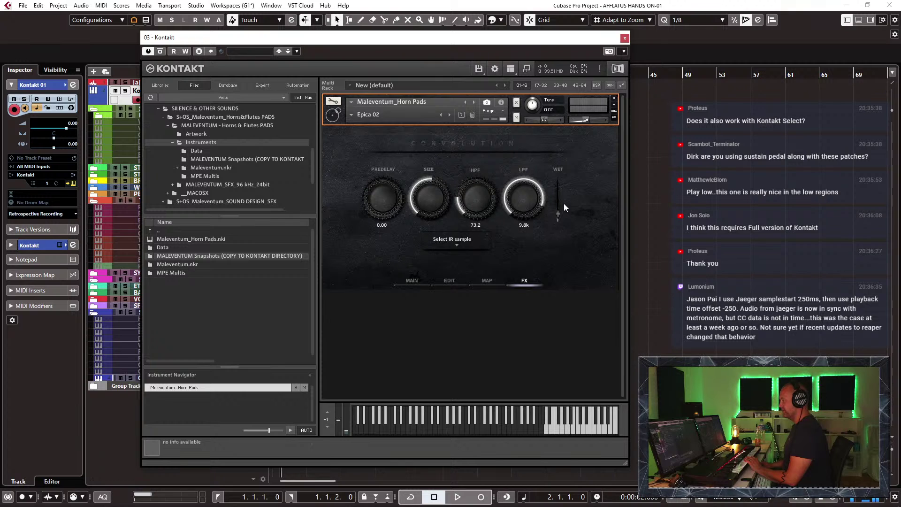
pyautogui.click(453, 240)
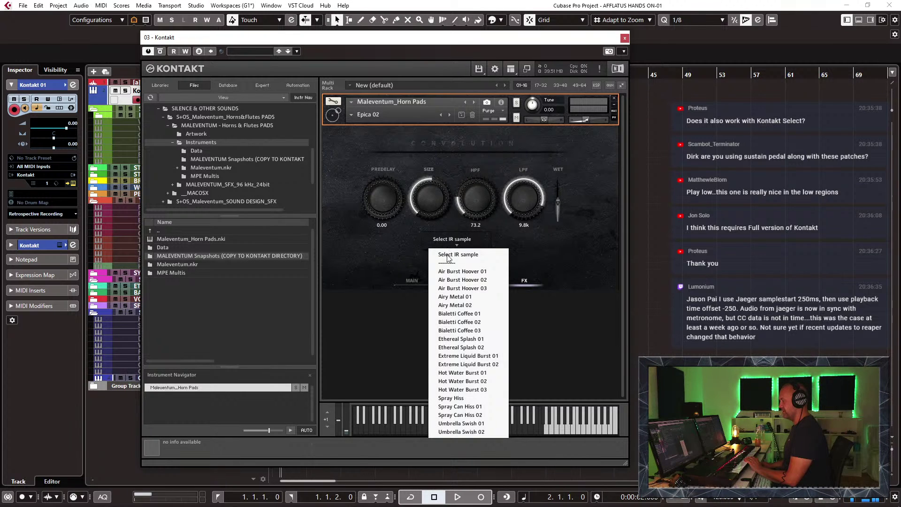
pyautogui.click(473, 399)
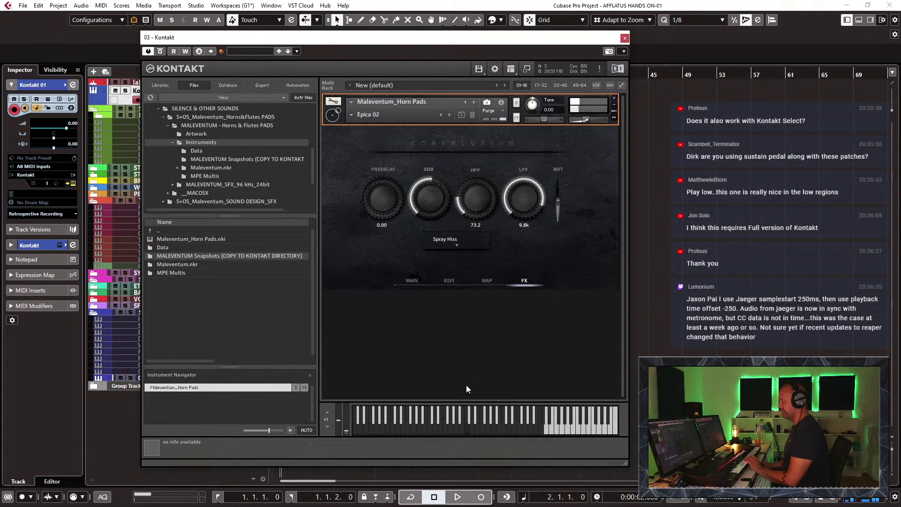
pyautogui.moveTo(558, 200)
pyautogui.mouseDown()
pyautogui.moveTo(561, 172)
pyautogui.moveTo(557, 205)
pyautogui.mouseUp()
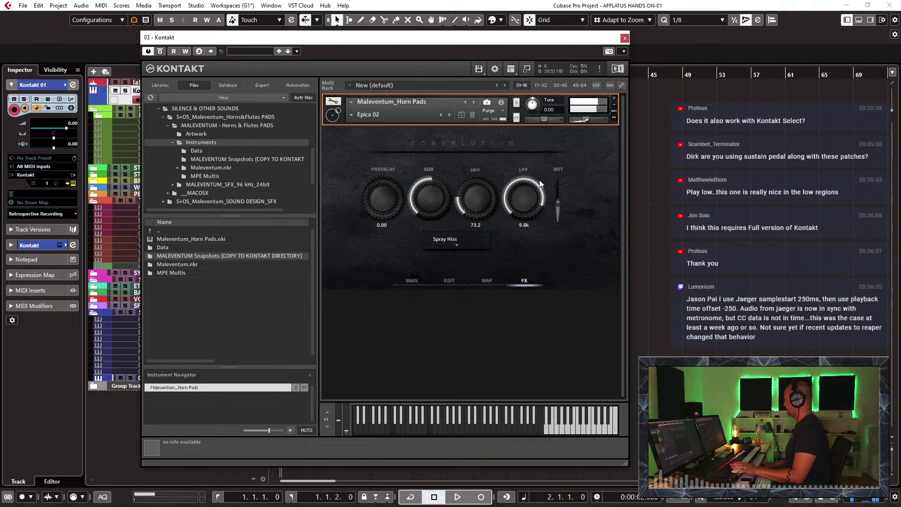
# Step: Step through the Horn Pads snapshots from Epica 03 and Evoking the Demons to Fire in my Chest 01, moving the Kontakt window aside
pyautogui.click(449, 114)
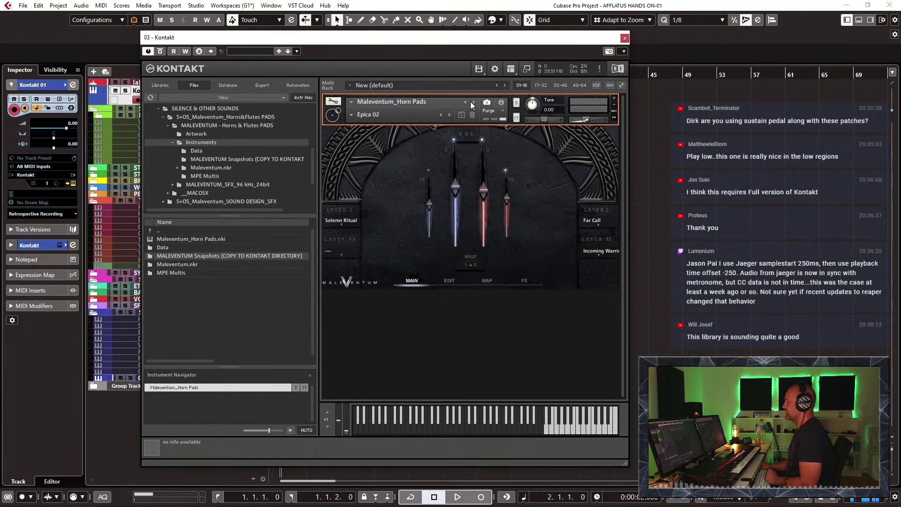
pyautogui.click(449, 115)
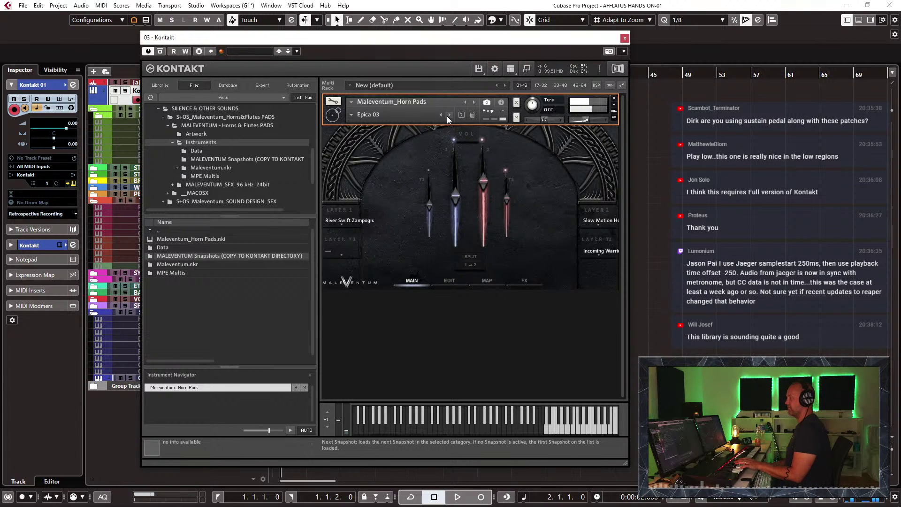
pyautogui.click(448, 116)
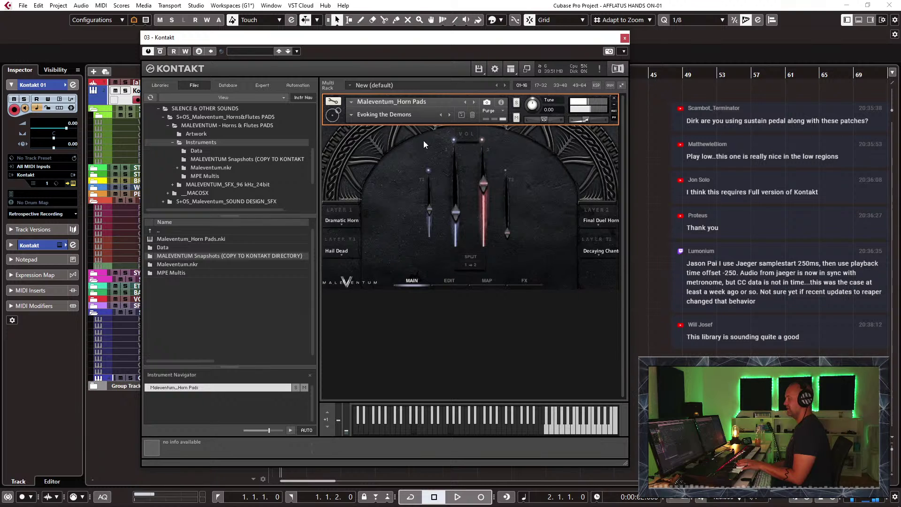
pyautogui.moveTo(383, 40); pyautogui.dragTo(445, 30)
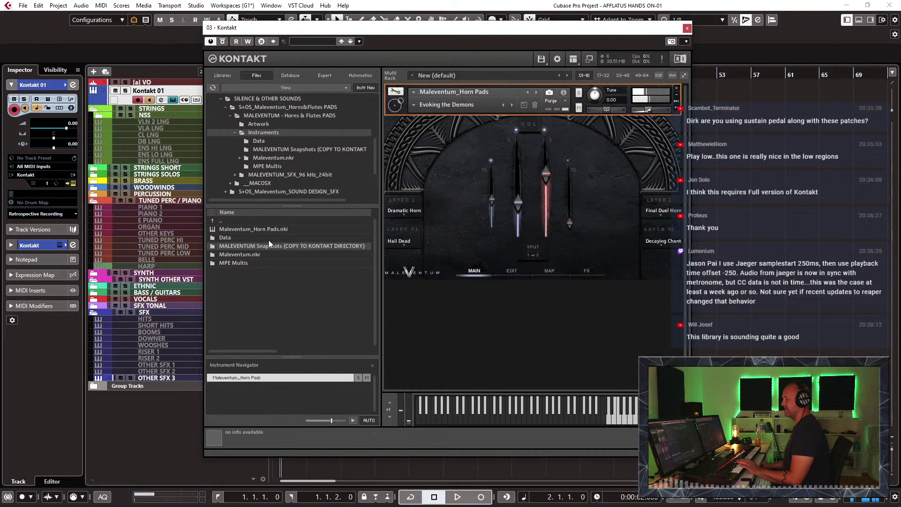
pyautogui.click(514, 105)
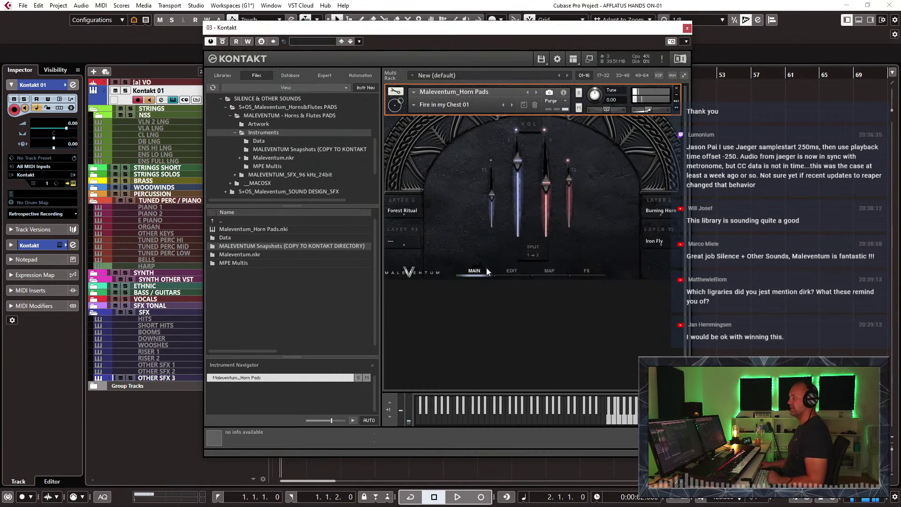
# Step: Move the Kontakt window clear of the track list and add an instrument track using Engine 2
pyautogui.moveTo(405, 29); pyautogui.dragTo(553, 40)
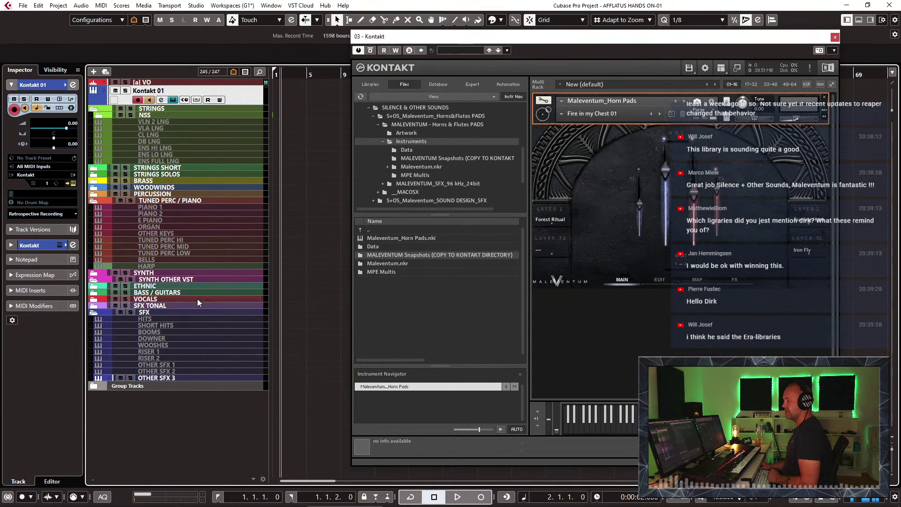
pyautogui.rightClick(175, 441)
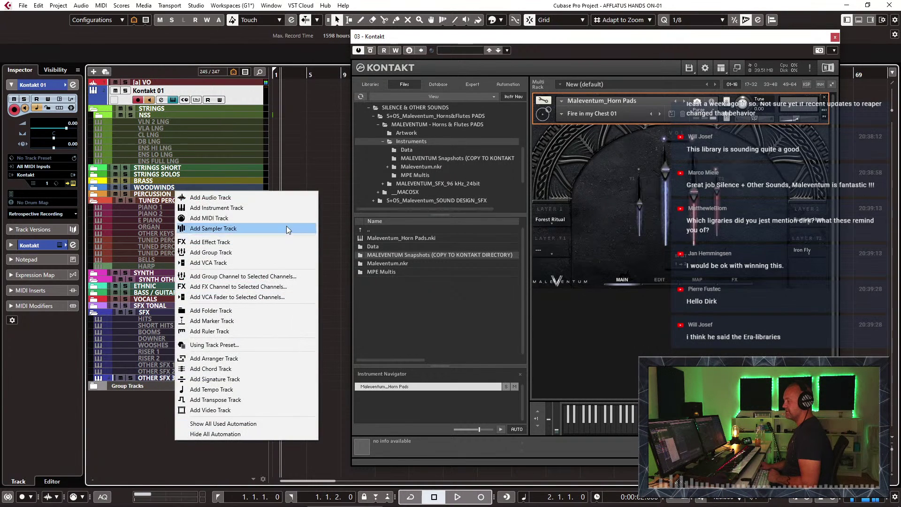
pyautogui.click(261, 210)
pyautogui.click(452, 185)
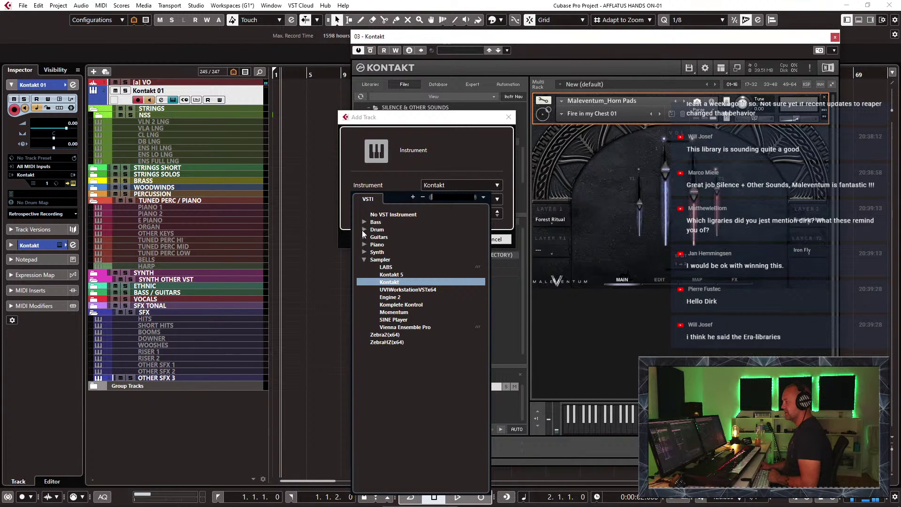
pyautogui.click(394, 298)
pyautogui.click(452, 240)
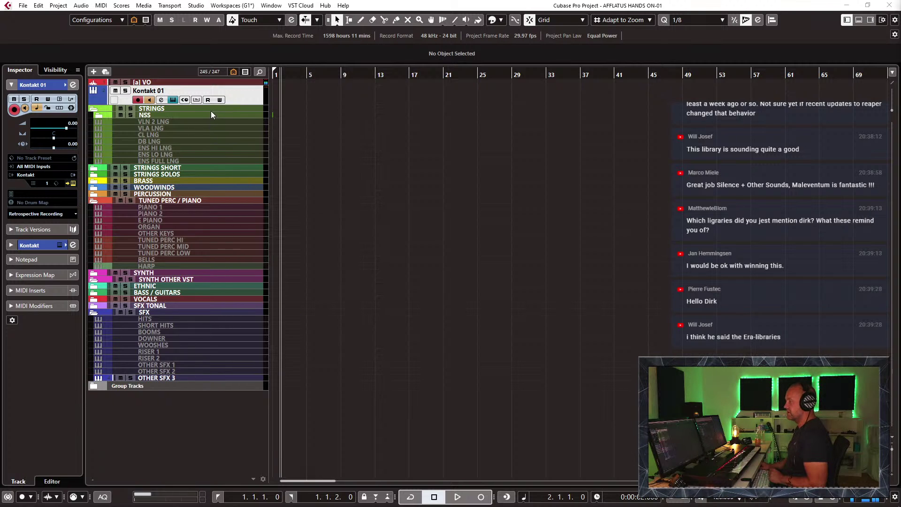
pyautogui.click(161, 119)
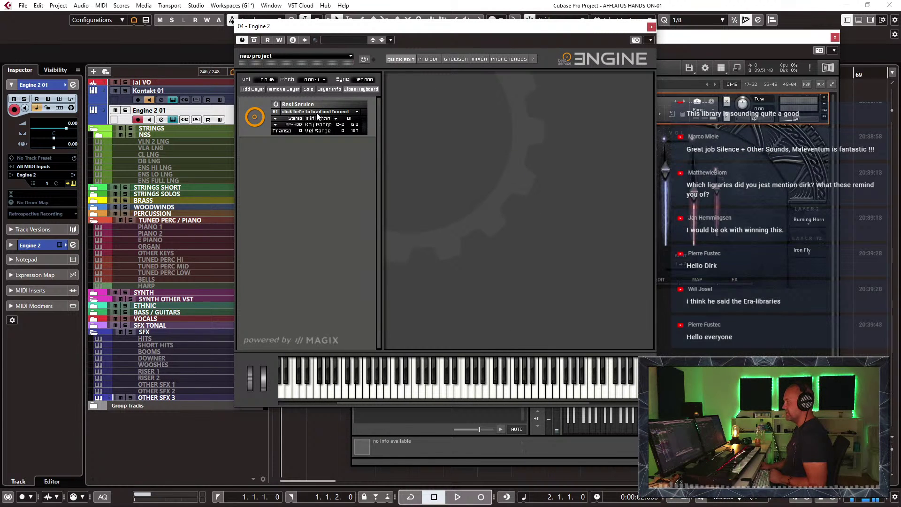
# Step: Load the Flutes of Fate soundscape from the Dark Era sound design patches into the Engine 2 instrument slot
pyautogui.click(317, 113)
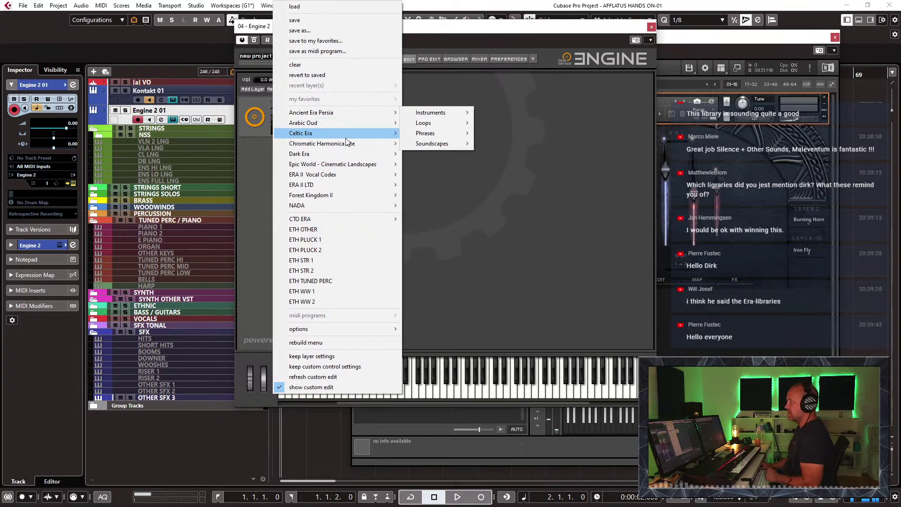
pyautogui.moveTo(363, 174)
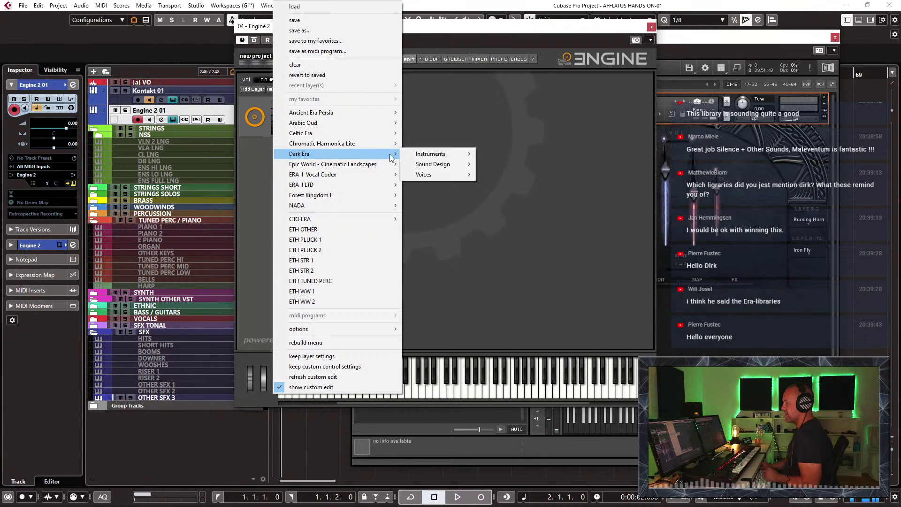
pyautogui.moveTo(439, 164)
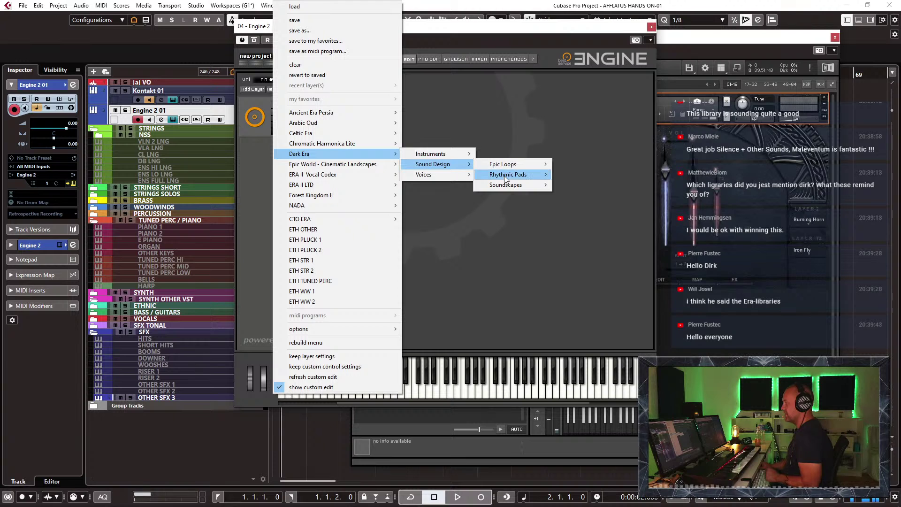
pyautogui.moveTo(506, 176)
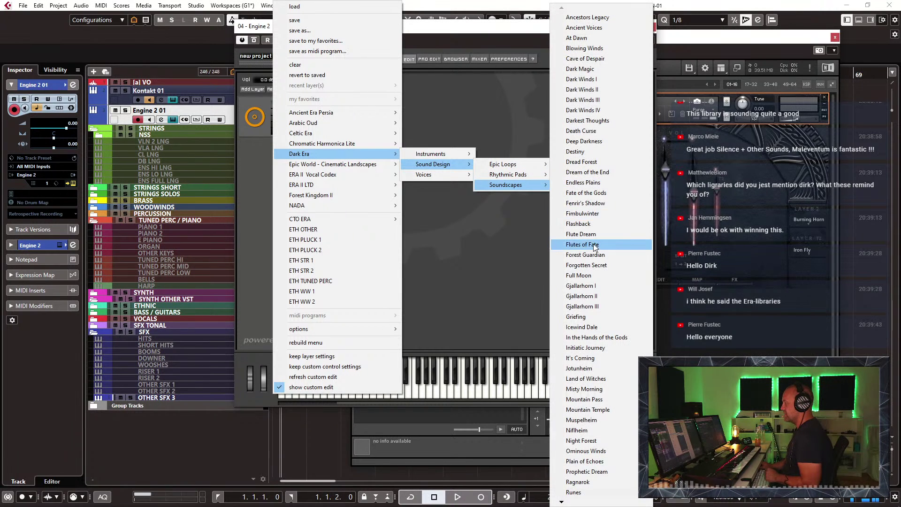
pyautogui.click(582, 244)
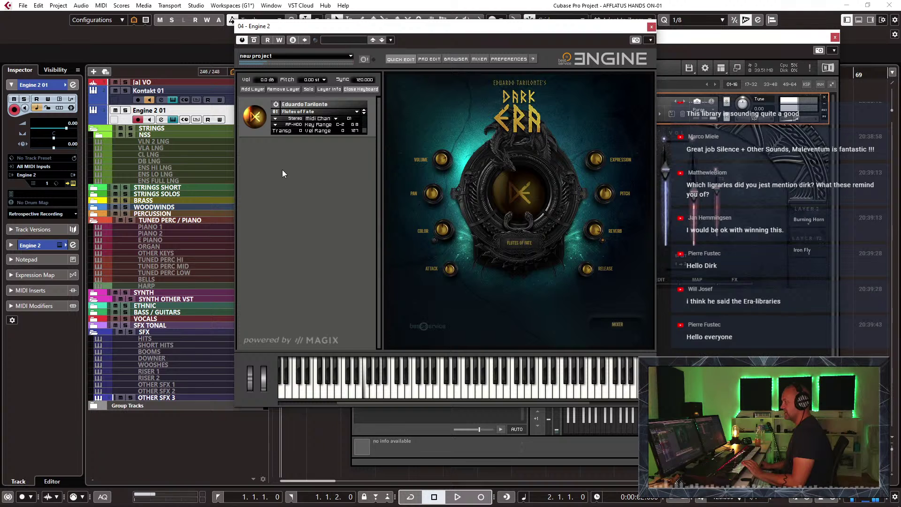
pyautogui.click(155, 99)
pyautogui.click(157, 112)
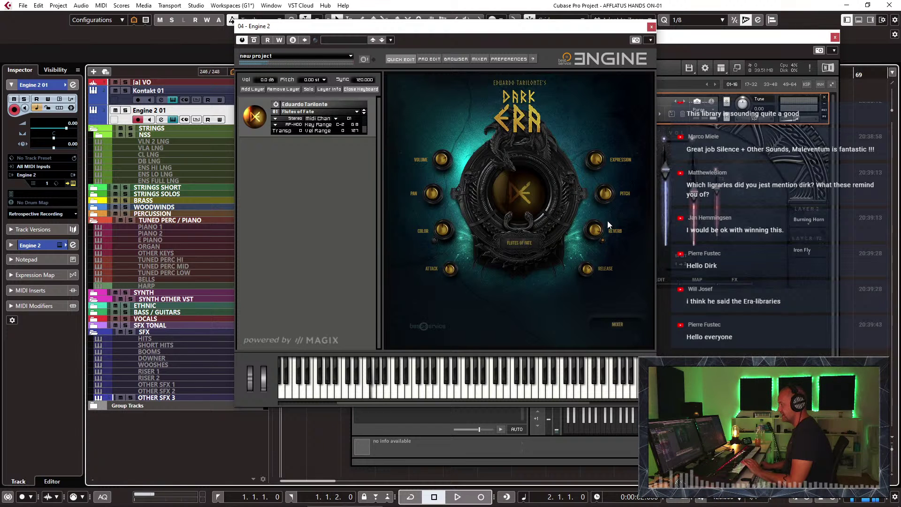
# Step: Rebalance the Flutes of Fate mixer, keeping Flute Pad loud and turning down the three flute layers beneath it
pyautogui.click(618, 324)
pyautogui.moveTo(534, 133); pyautogui.dragTo(487, 133)
pyautogui.moveTo(516, 221); pyautogui.dragTo(534, 192)
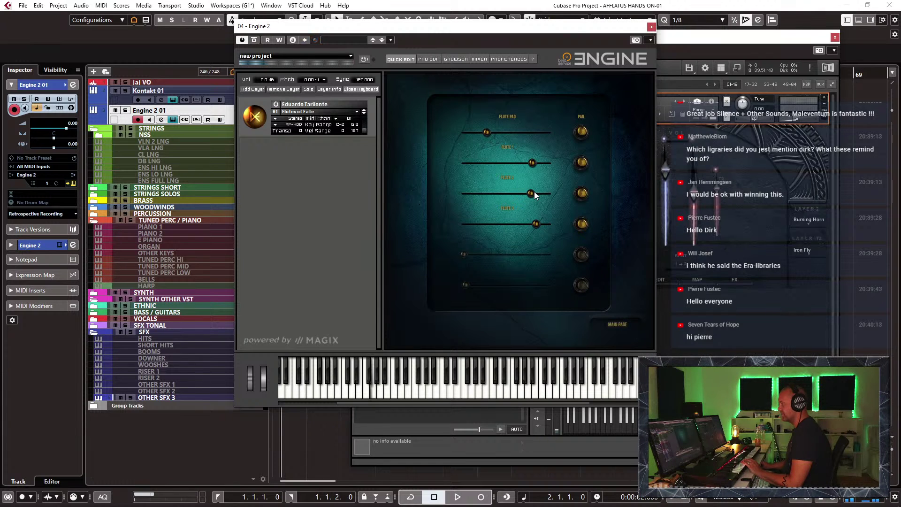
pyautogui.moveTo(486, 134); pyautogui.dragTo(530, 134)
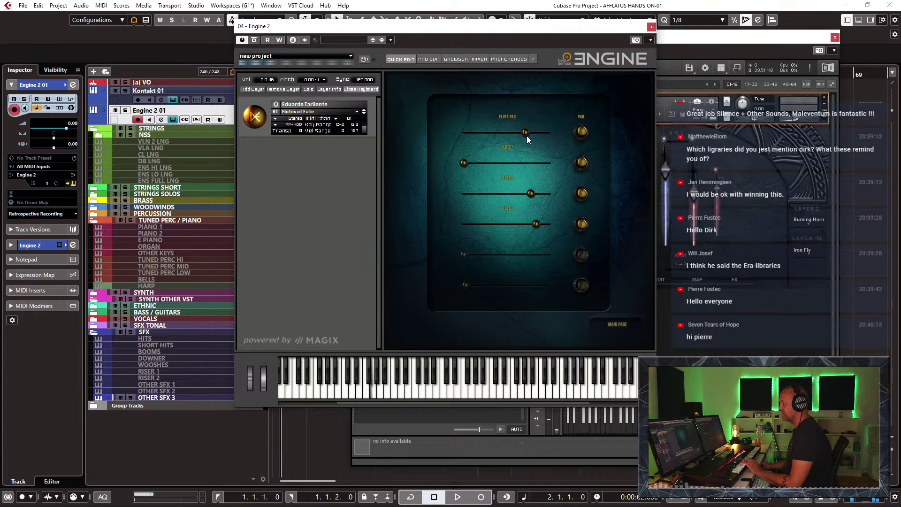
pyautogui.moveTo(531, 192); pyautogui.dragTo(480, 203)
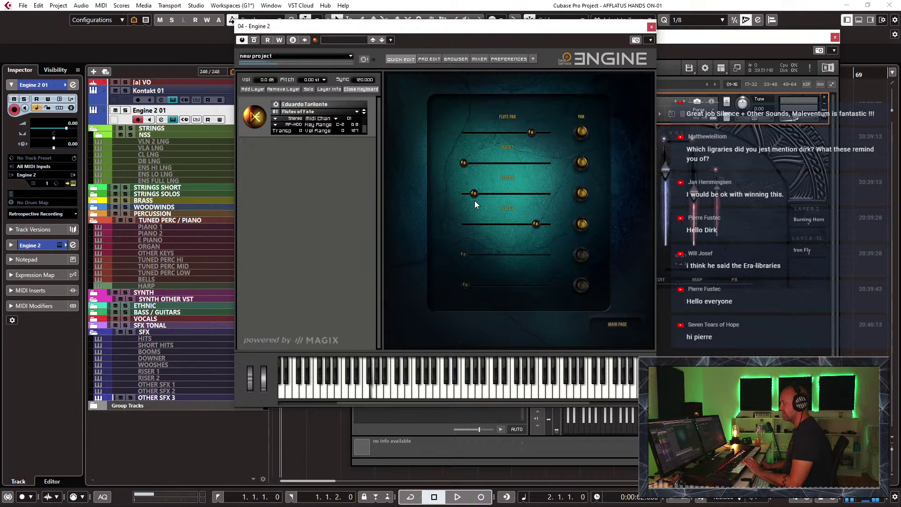
pyautogui.moveTo(528, 225); pyautogui.dragTo(477, 226)
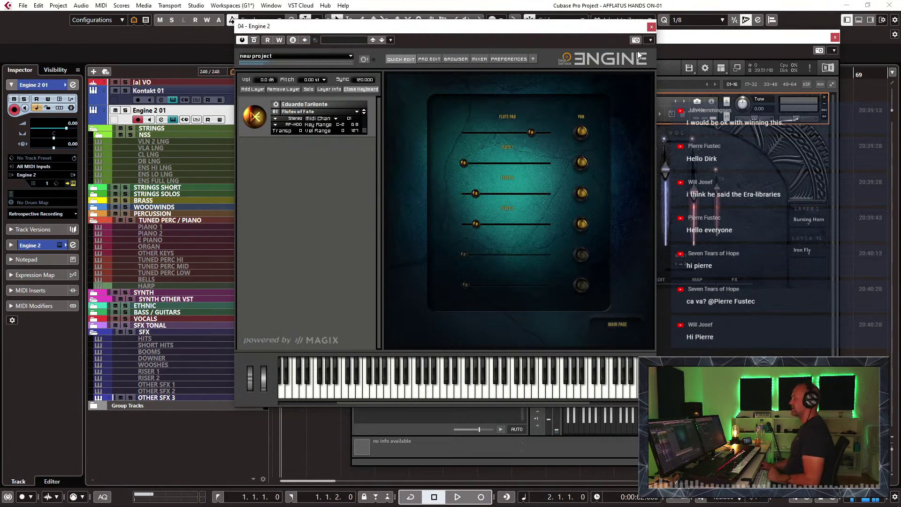
# Step: Delete the Engine 2 01 instrument track from the project
pyautogui.click(195, 111)
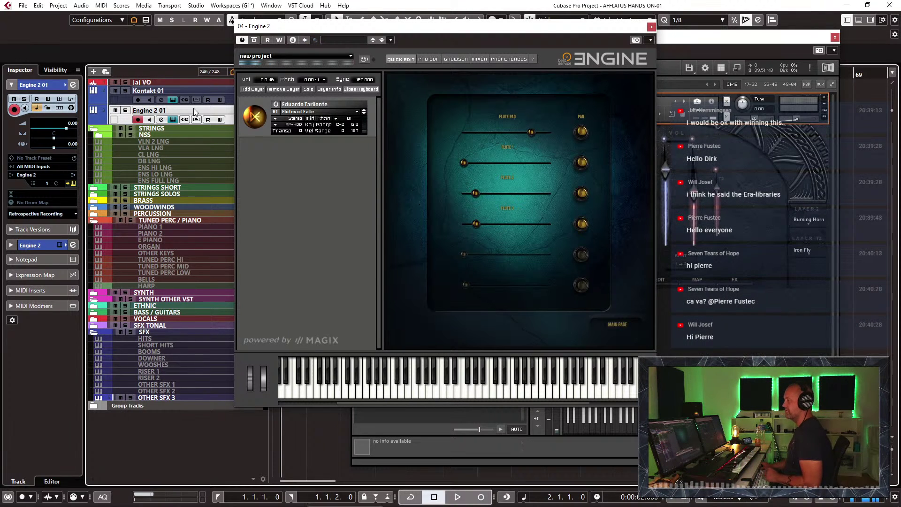
pyautogui.press('Delete')
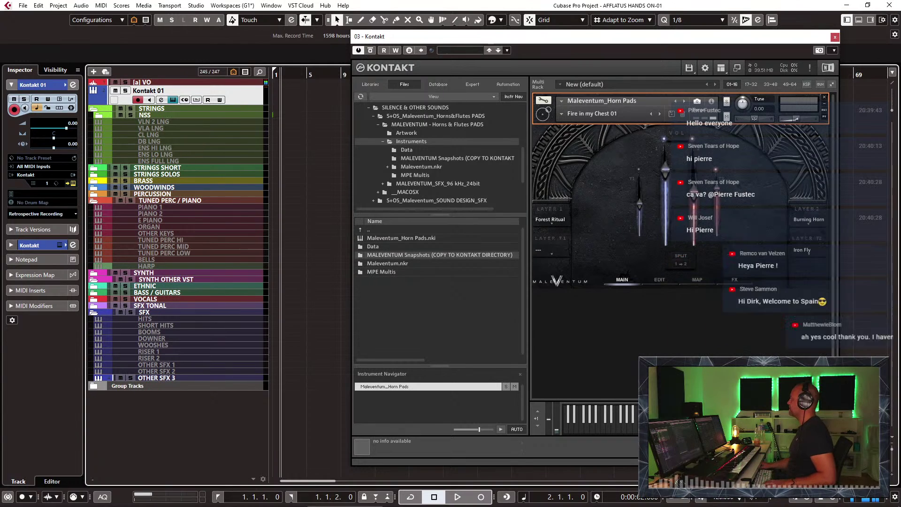
# Step: Switch to the Random Comment Picker page in the browser and fetch the Facebook post's comments with duplicate users filtered
pyautogui.hotkey('alt', 'Tab')
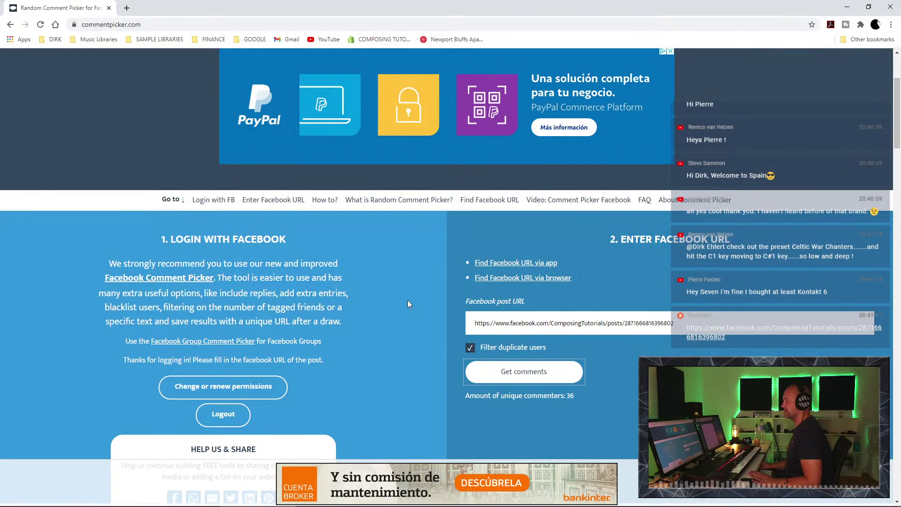
pyautogui.scroll(3, 406, 291)
pyautogui.scroll(-8, 405, 284)
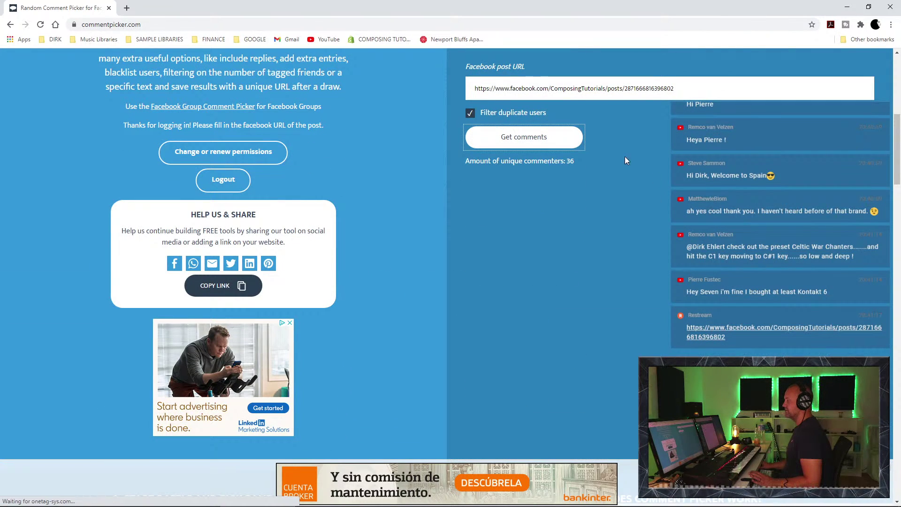
pyautogui.scroll(2, 615, 172)
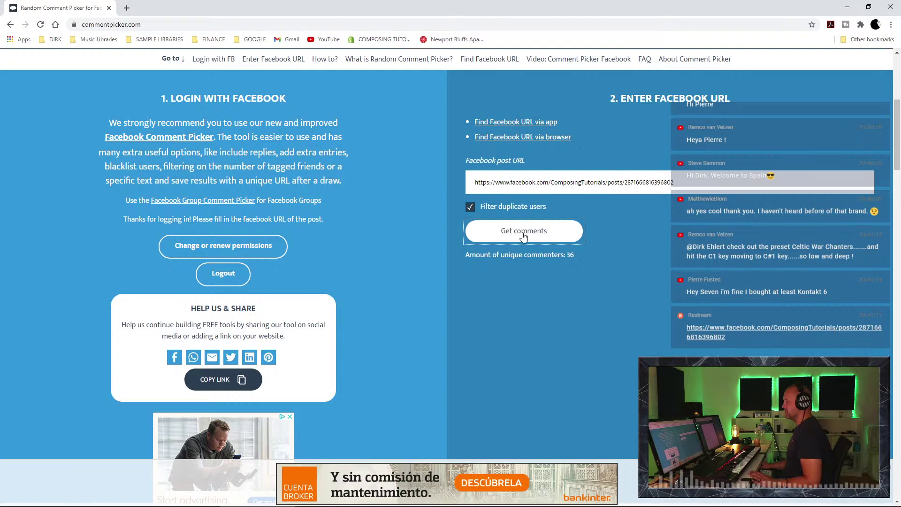
pyautogui.click(524, 235)
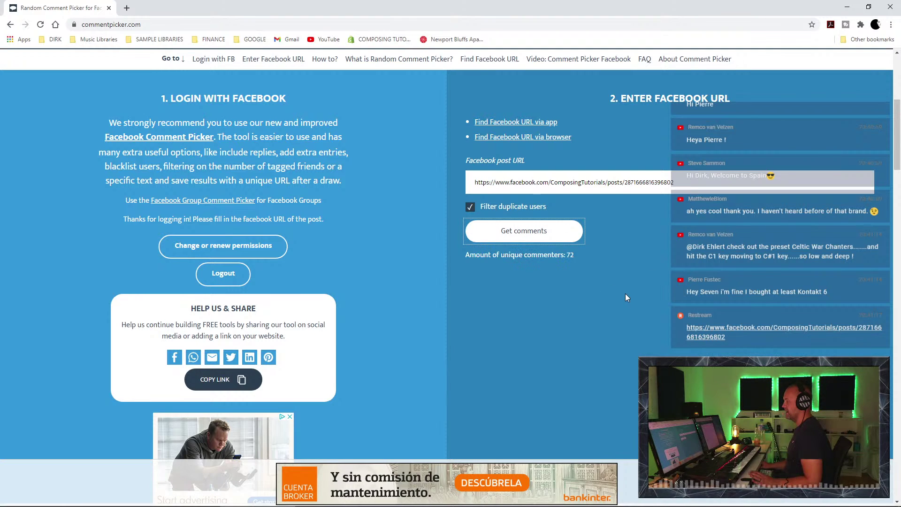
# Step: Look over the raffle section of the comment picker and move the browser window away from the Cubase project
pyautogui.scroll(-7, 626, 298)
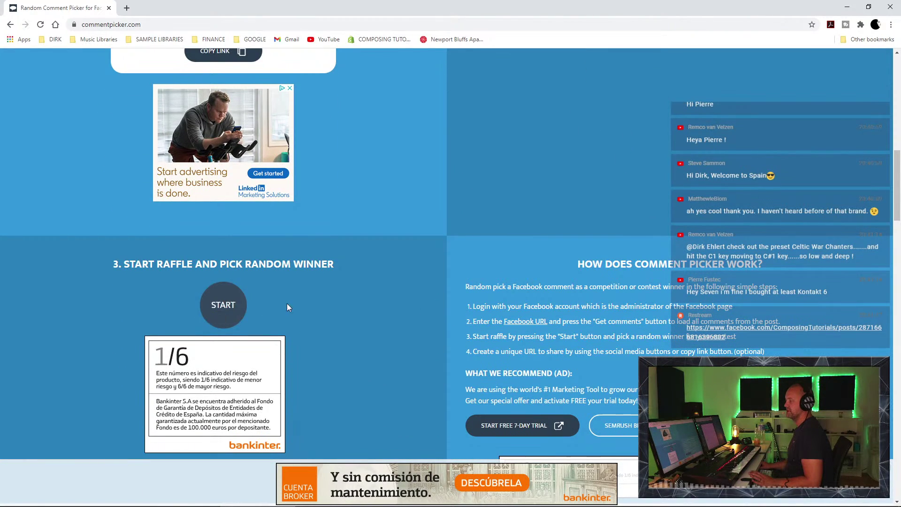
pyautogui.scroll(10, 288, 308)
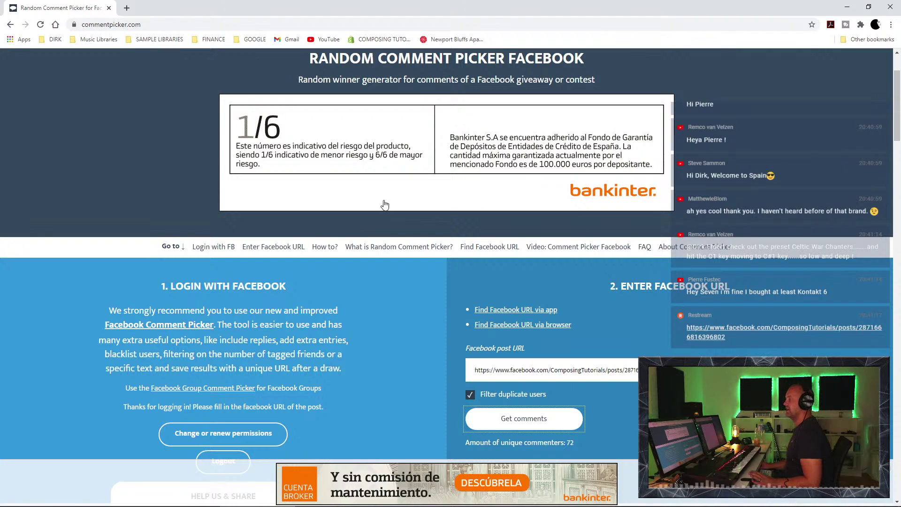
pyautogui.scroll(-2, 385, 205)
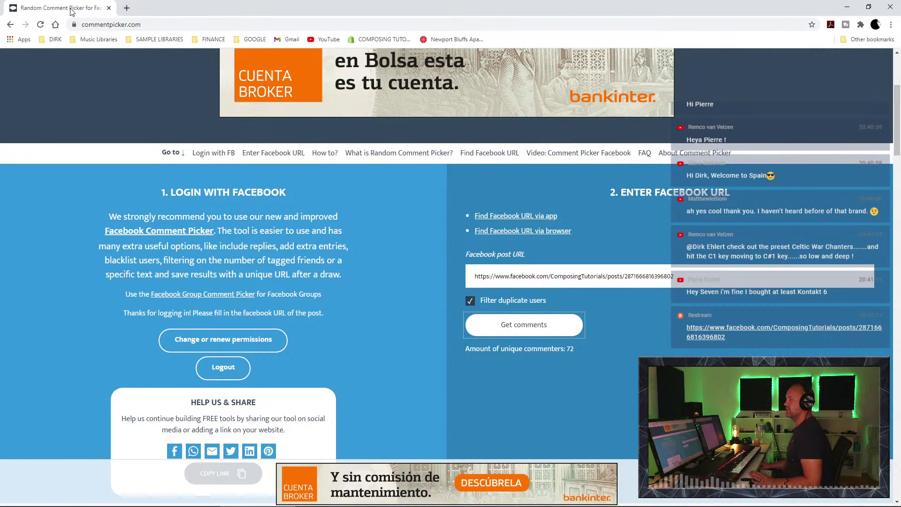
pyautogui.moveTo(71, 8); pyautogui.dragTo(900, 94)
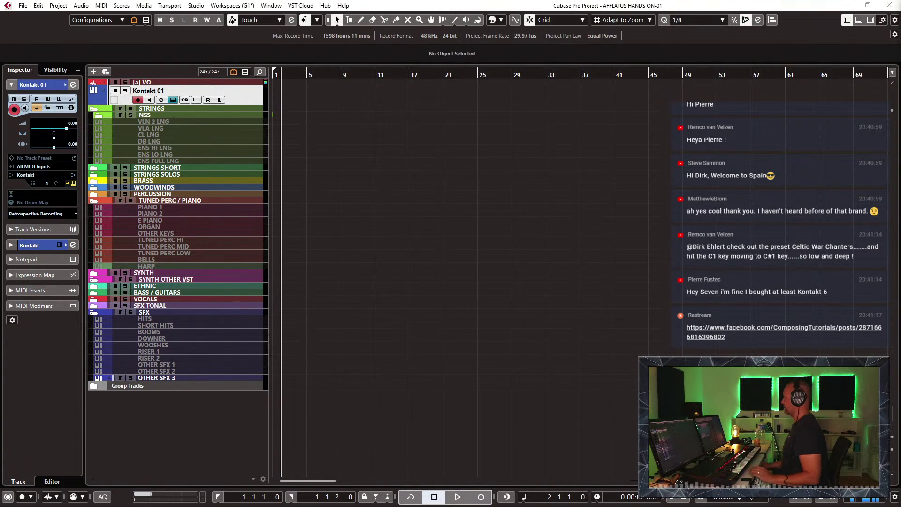
# Step: Reopen and reposition the Kontakt window, then step the Horn Pads snapshots through Fire in my Chest 02 to Fluttering Pitch Horns
pyautogui.click(240, 100)
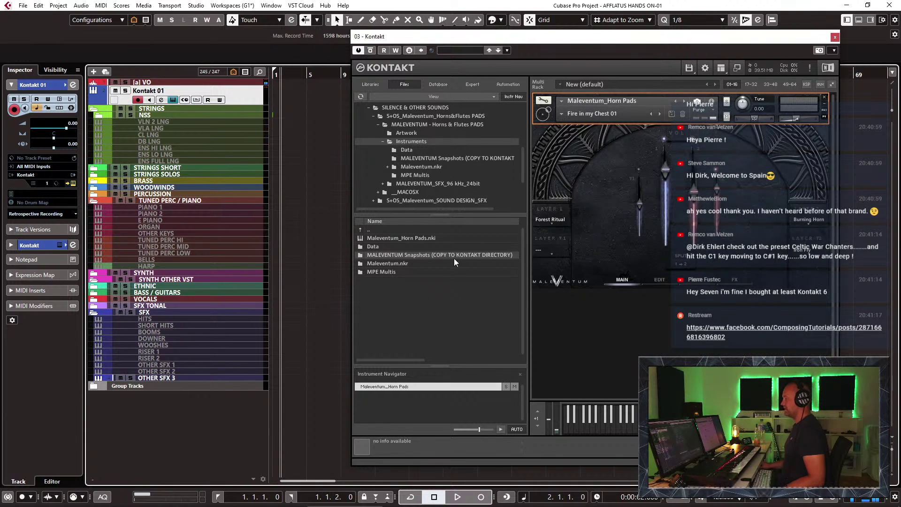
pyautogui.moveTo(633, 86); pyautogui.dragTo(432, 91)
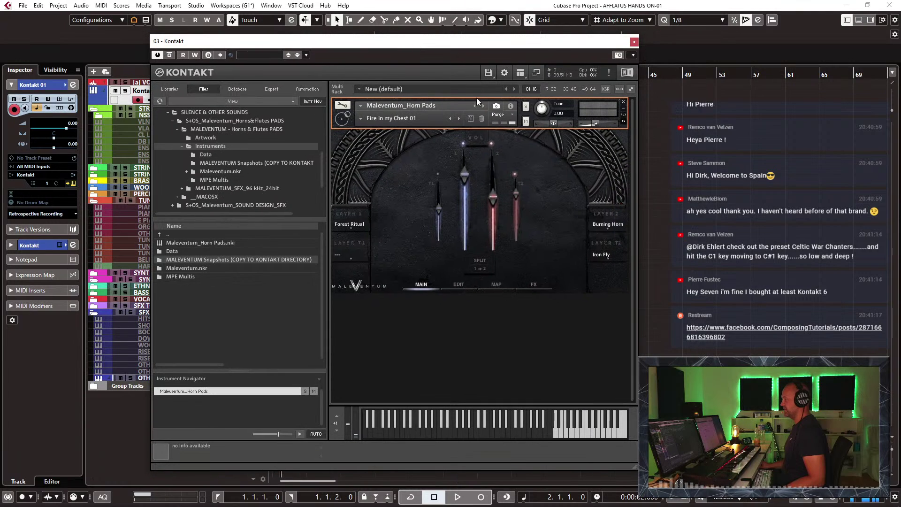
pyautogui.click(458, 118)
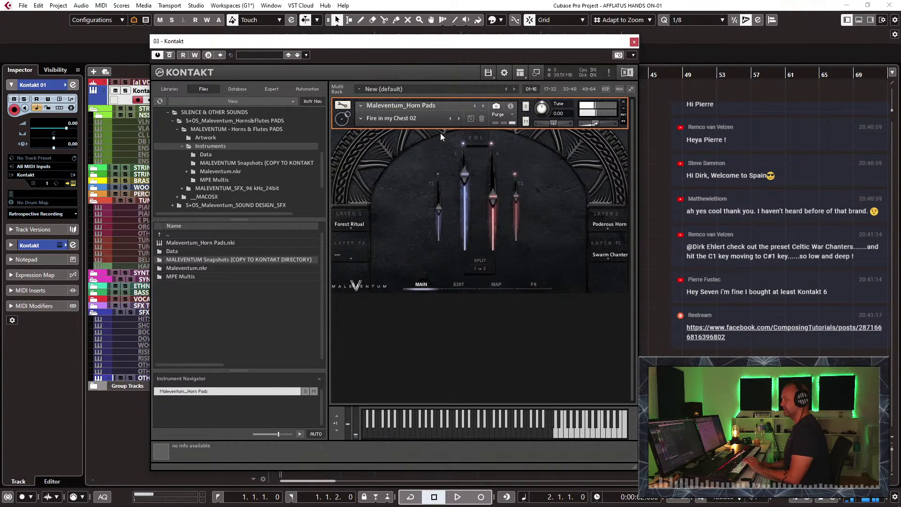
pyautogui.click(460, 119)
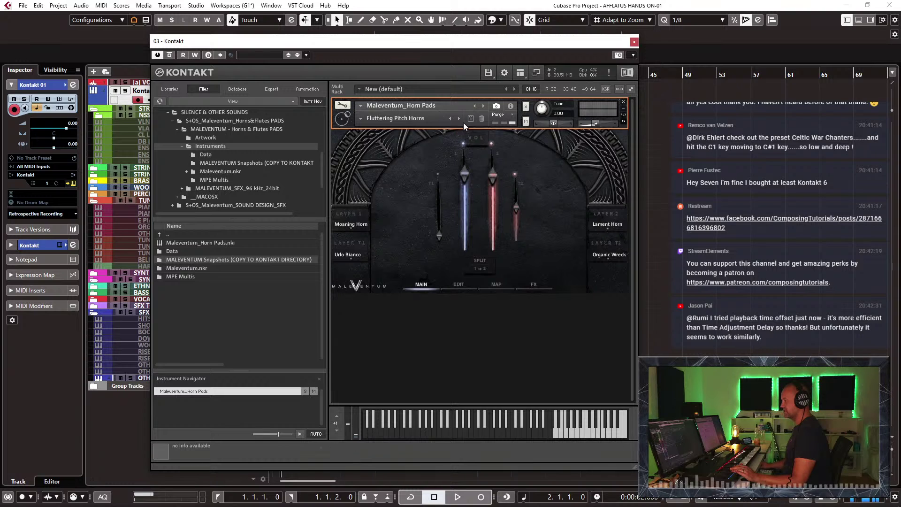
# Step: Load the Celtic War Chanters 01 snapshot in Horn Pads and return to the Kontakt 01 track with its instrument window showing
pyautogui.click(361, 118)
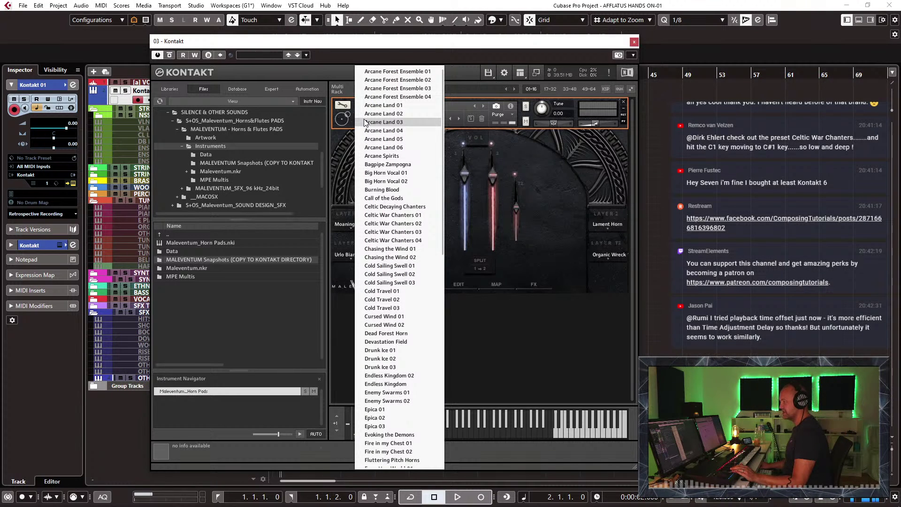
pyautogui.click(390, 216)
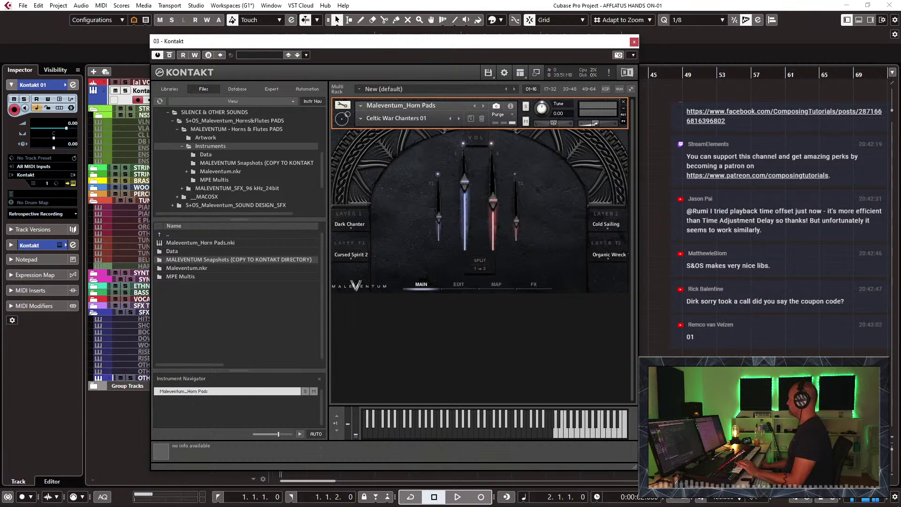
pyautogui.hotkey('alt', 'Tab')
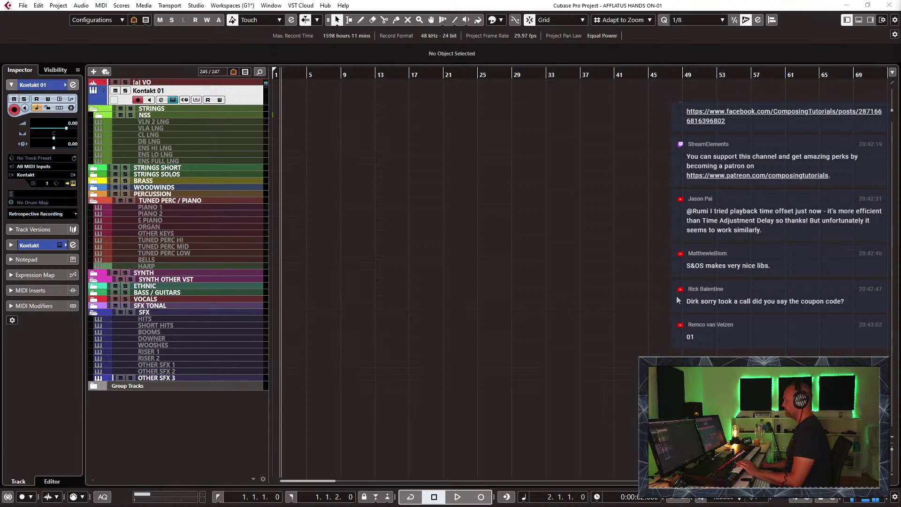
pyautogui.hotkey('alt', 'Tab')
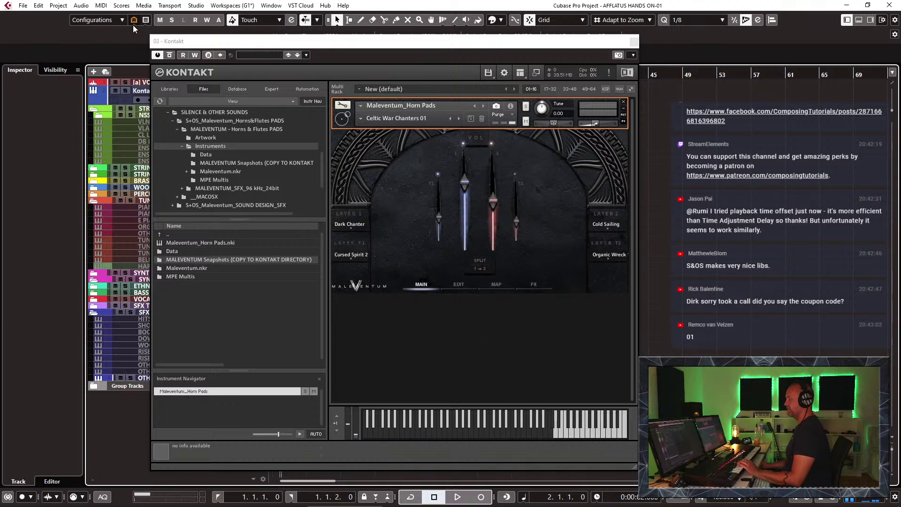
pyautogui.click(142, 91)
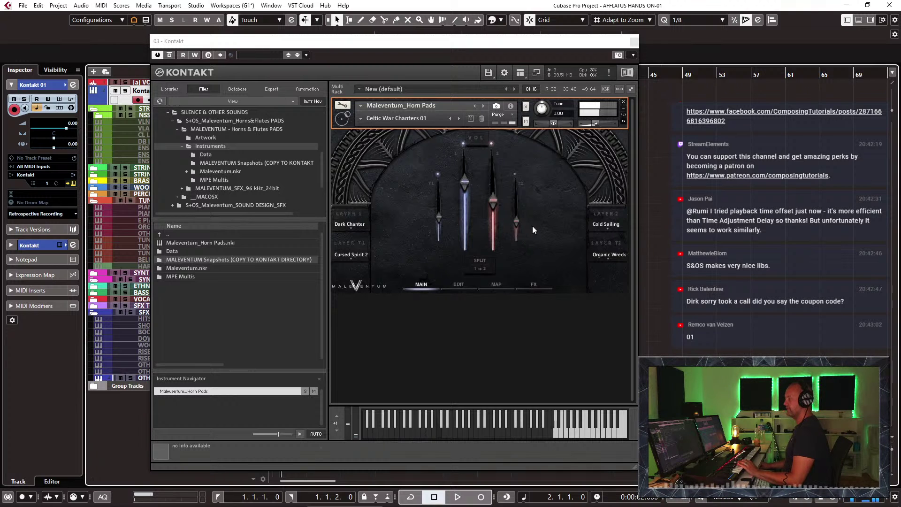
# Step: Load the Ice Bowels snapshot in Maleventum Horn Pads
pyautogui.click(361, 119)
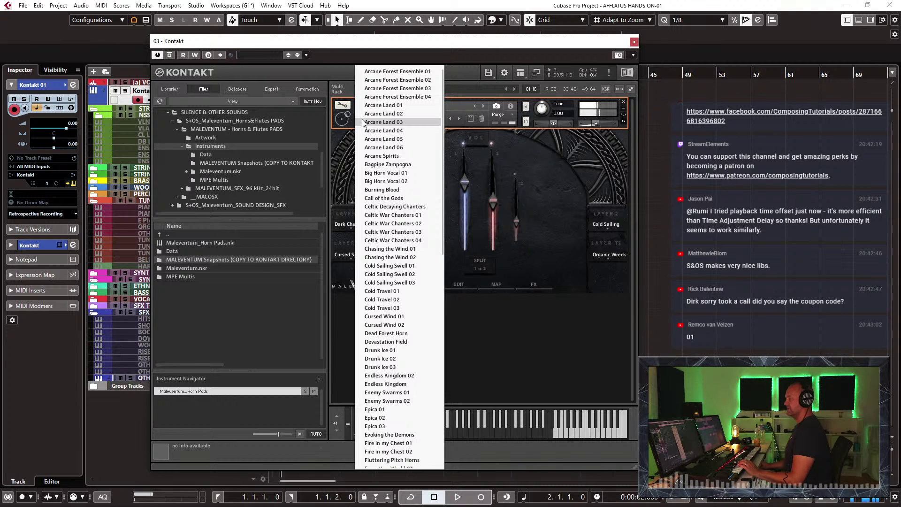
pyautogui.scroll(-5, 414, 386)
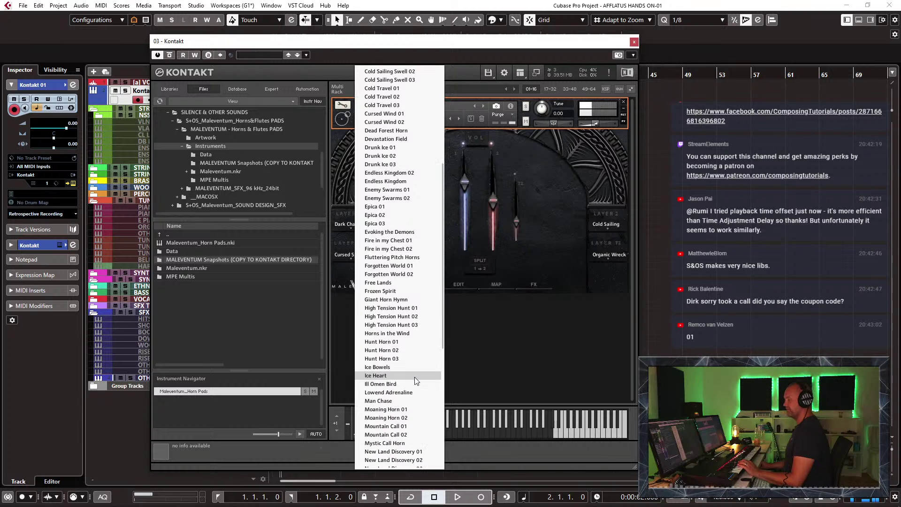
pyautogui.click(396, 367)
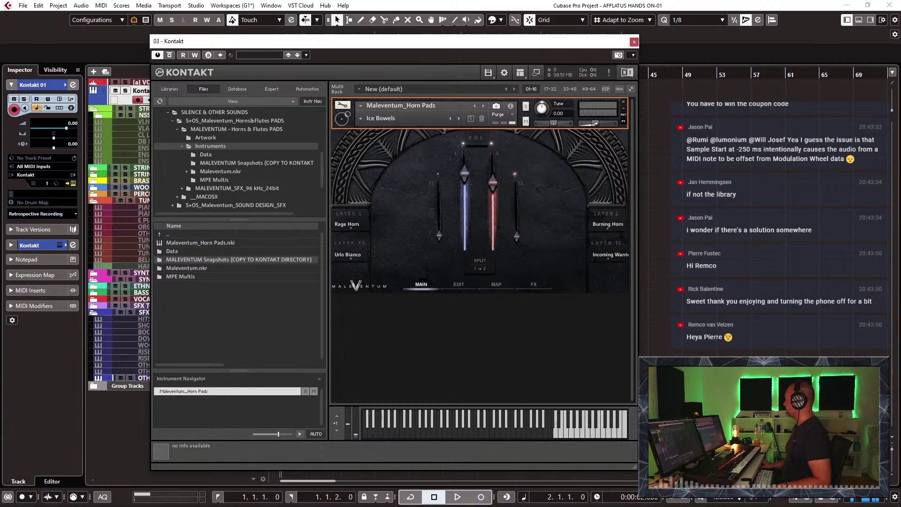
# Step: Bring the Kontakt window back in front of the project window
pyautogui.hotkey('alt', 'Tab')
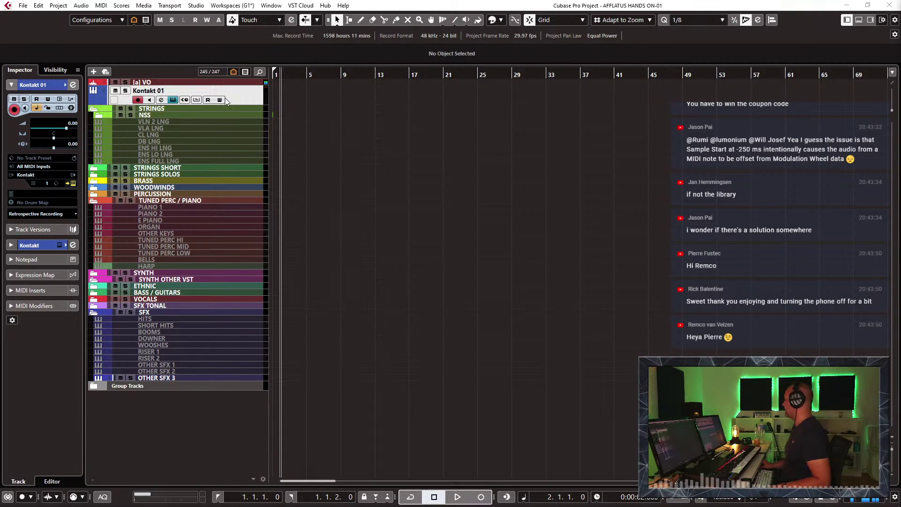
pyautogui.click(197, 100)
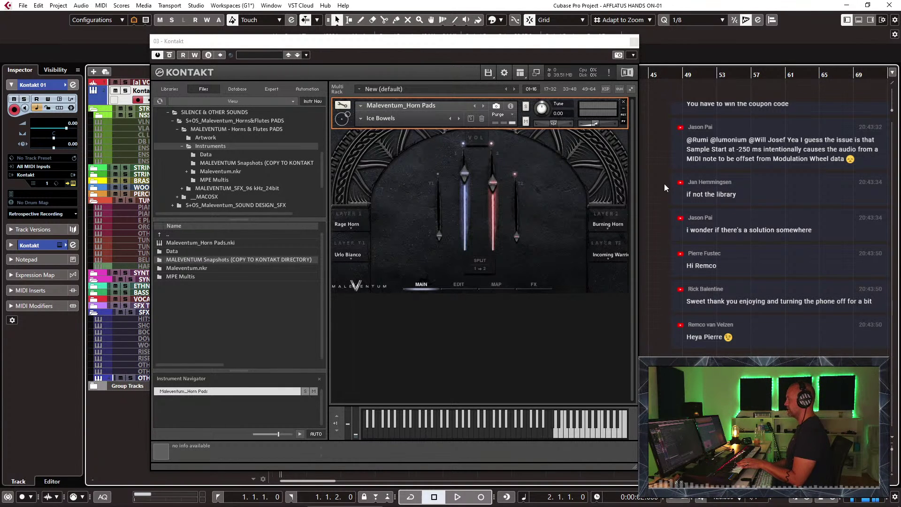
pyautogui.click(485, 106)
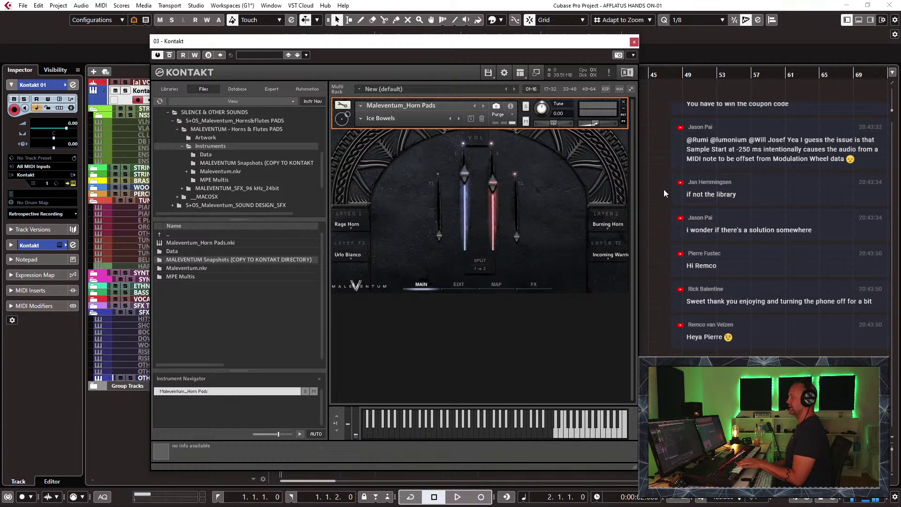
# Step: Load the Ice Heart snapshot in Maleventum Horn Pads, followed by the Shaman Flute 02 snapshot
pyautogui.click(459, 120)
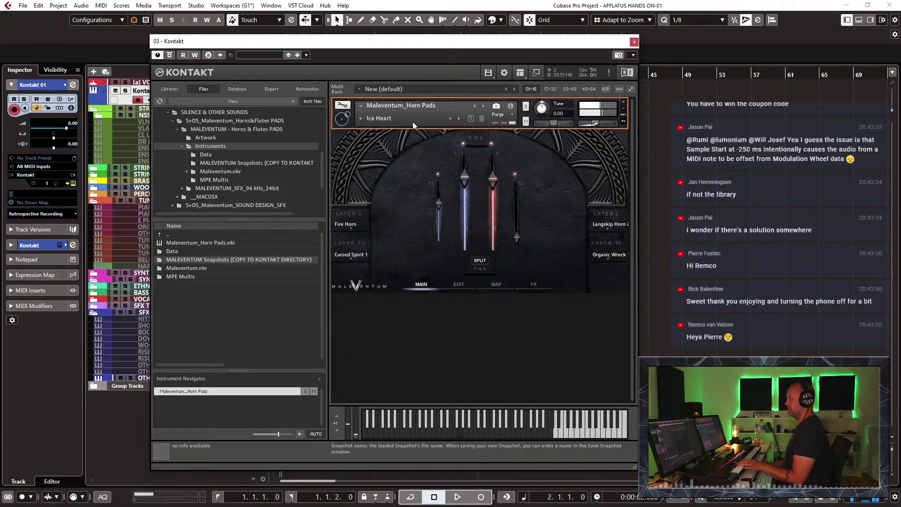
pyautogui.click(361, 119)
pyautogui.scroll(-12, 404, 309)
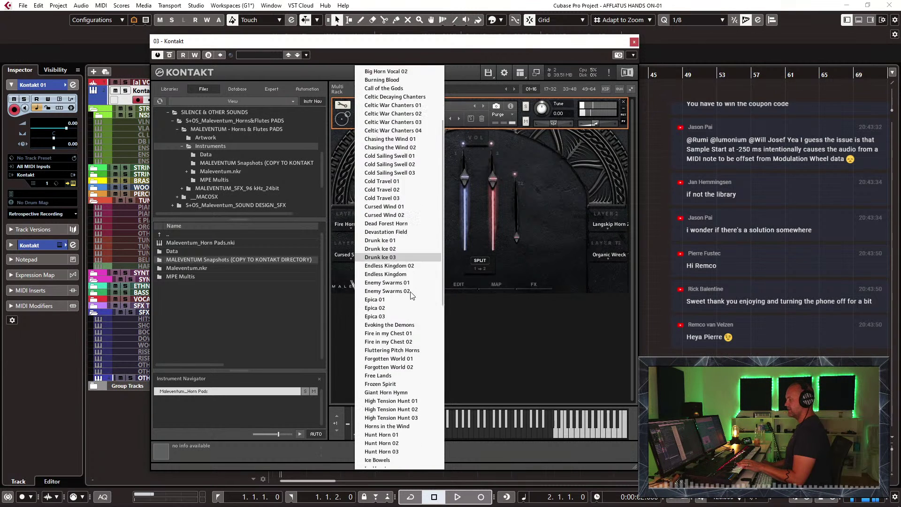
pyautogui.scroll(-6, 427, 336)
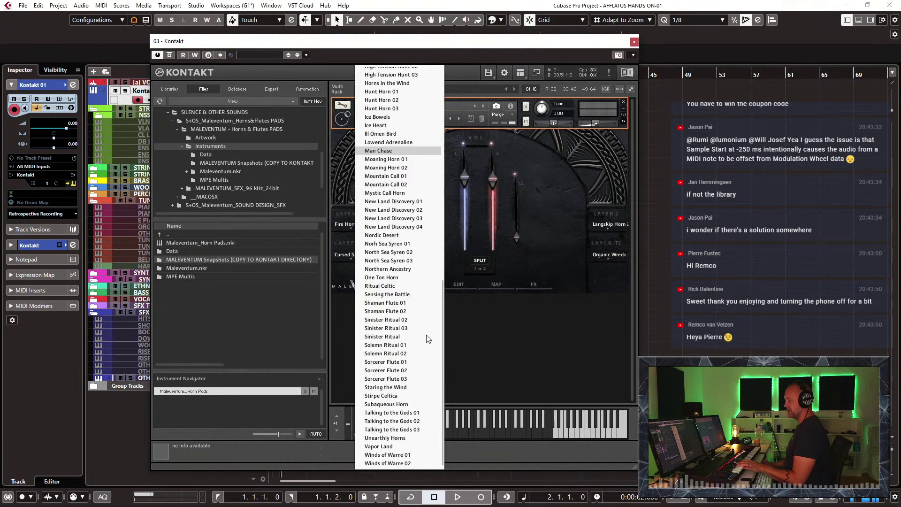
pyautogui.click(395, 311)
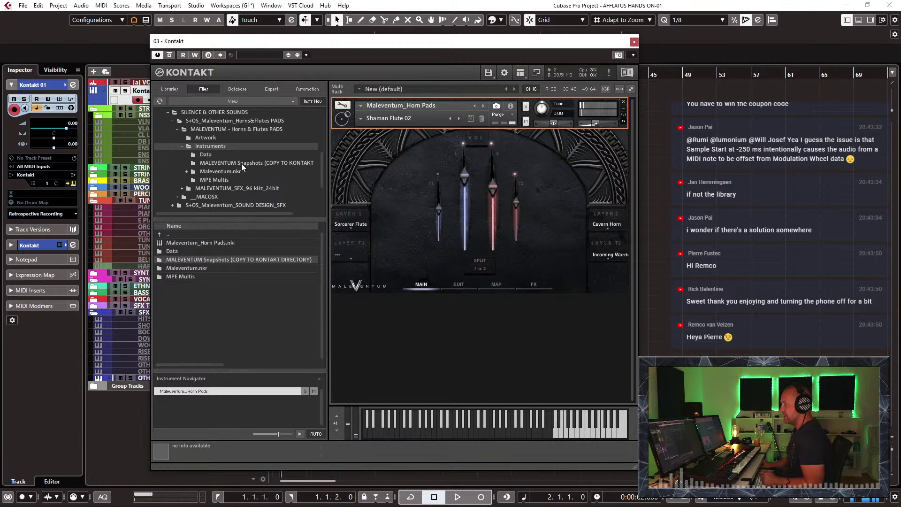
# Step: Browse to the Instruments folder of MALEVENTUM - Sound Design Instruments and load Maleventum_XX_BRAAMS_DARK HORNS 01.nki
pyautogui.click(177, 129)
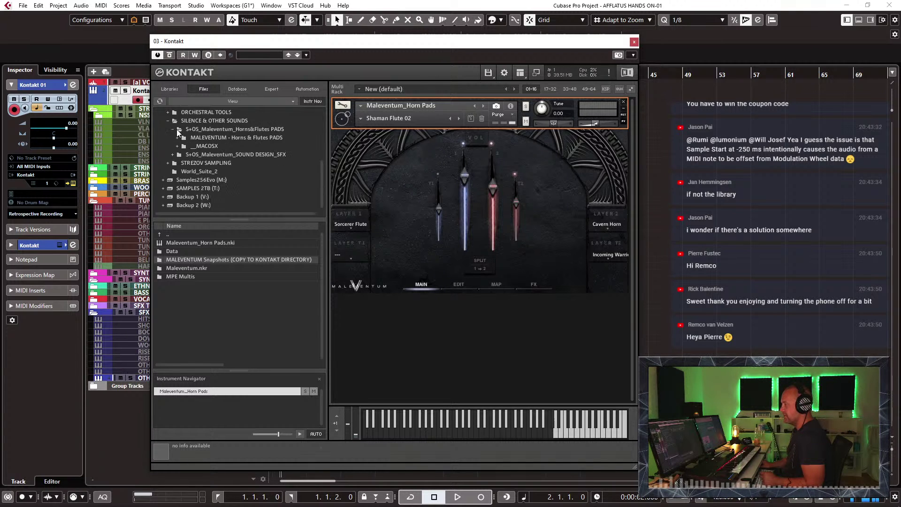
pyautogui.click(237, 154)
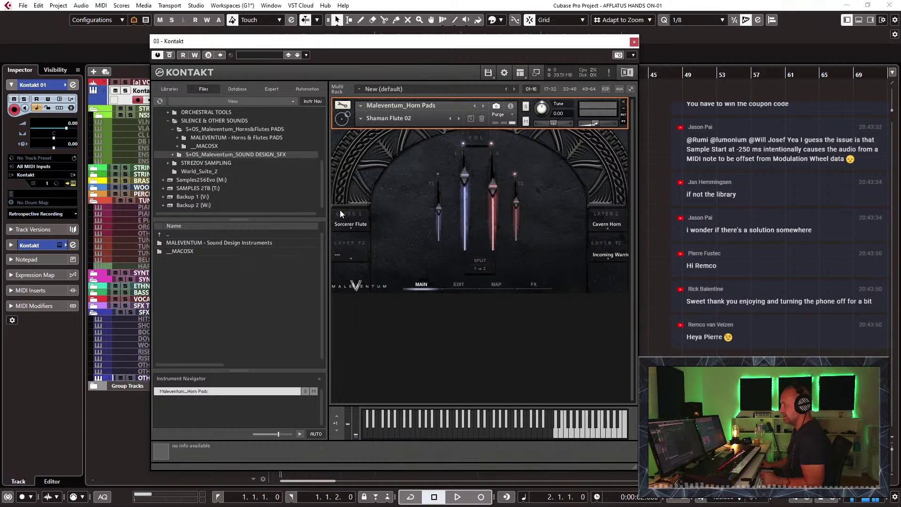
pyautogui.doubleClick(178, 243)
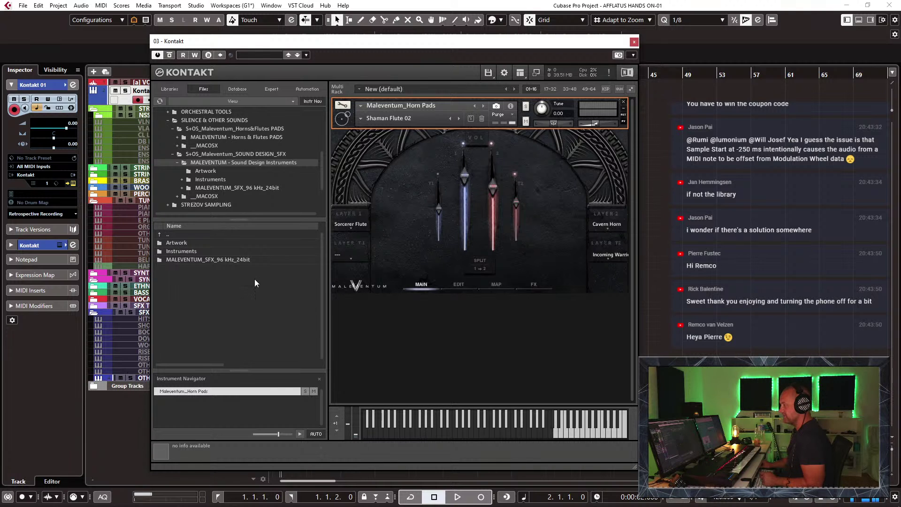
pyautogui.doubleClick(188, 250)
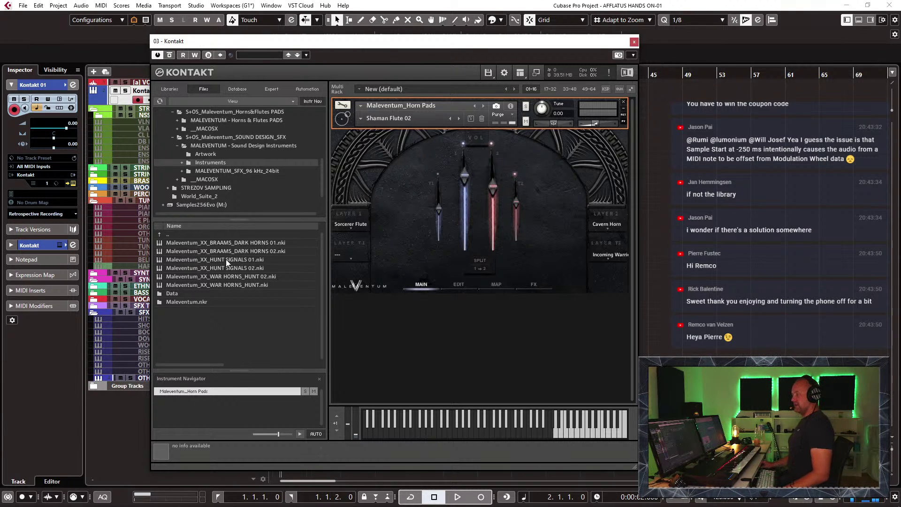
pyautogui.doubleClick(221, 241)
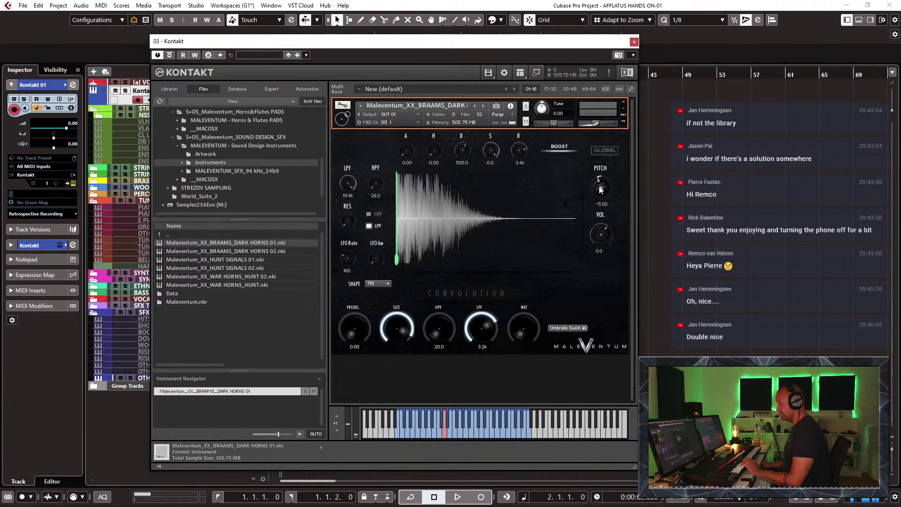
# Step: Try pitch settings such as -1.99 and -6.00 on the Dark Horns 01 instrument and adjust its convolution wet amount
pyautogui.scroll(3, 600, 185)
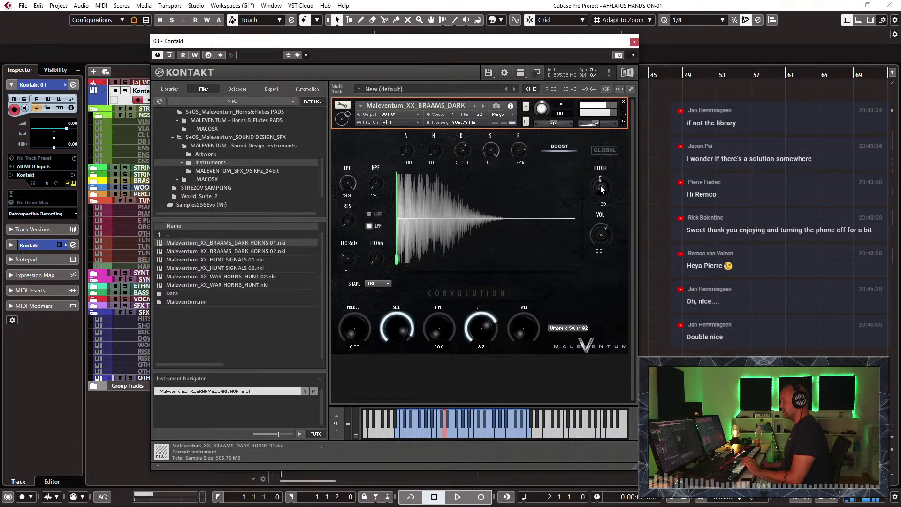
pyautogui.scroll(-4, 599, 186)
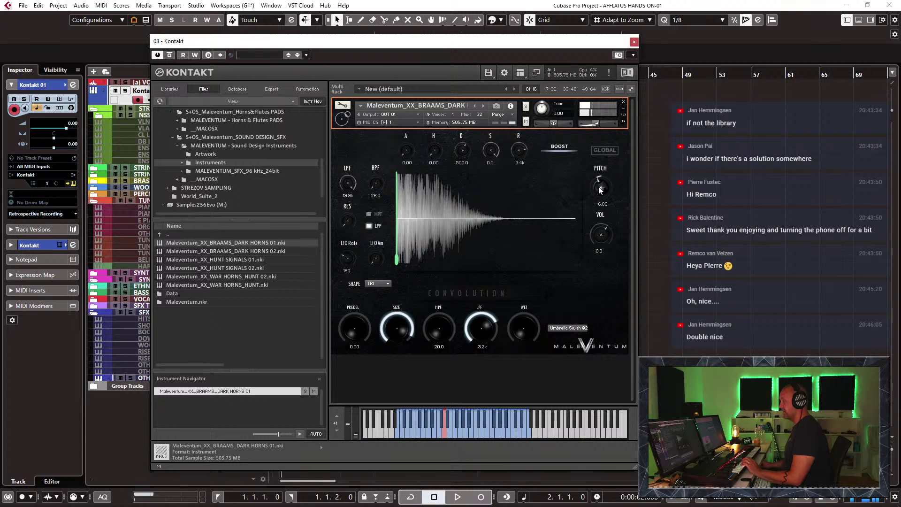
pyautogui.scroll(1, 599, 187)
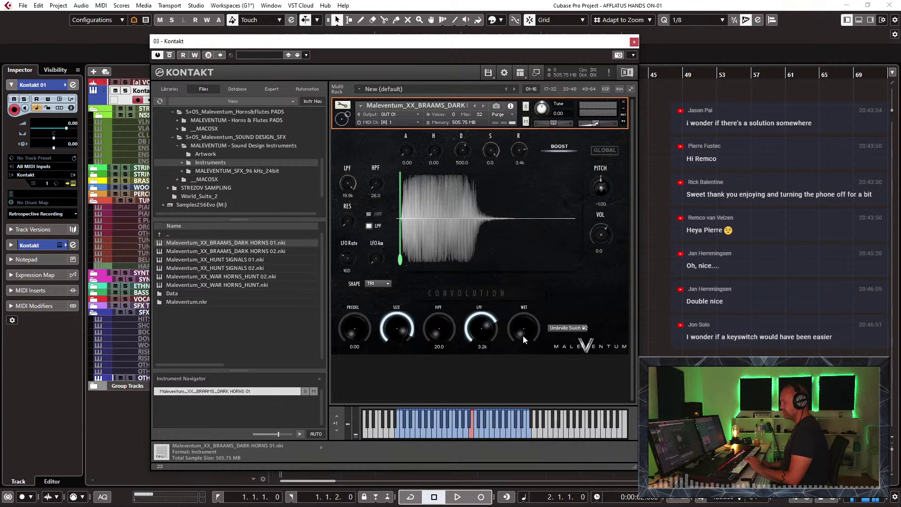
pyautogui.moveTo(525, 320)
pyautogui.mouseDown()
pyautogui.moveTo(531, 294)
pyautogui.moveTo(528, 330)
pyautogui.mouseUp()
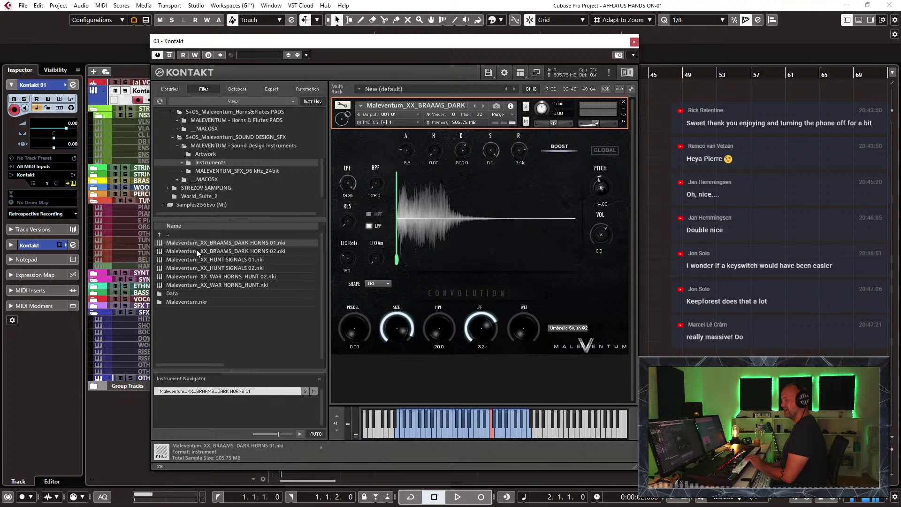
# Step: Replace the instrument with Maleventum_XX_BRAAMS_DARK HORNS 02 and adjust its low-pass filter, LFO rate and volume, bringing the volume to -1.9
pyautogui.moveTo(203, 252); pyautogui.dragTo(474, 210)
pyautogui.click(453, 292)
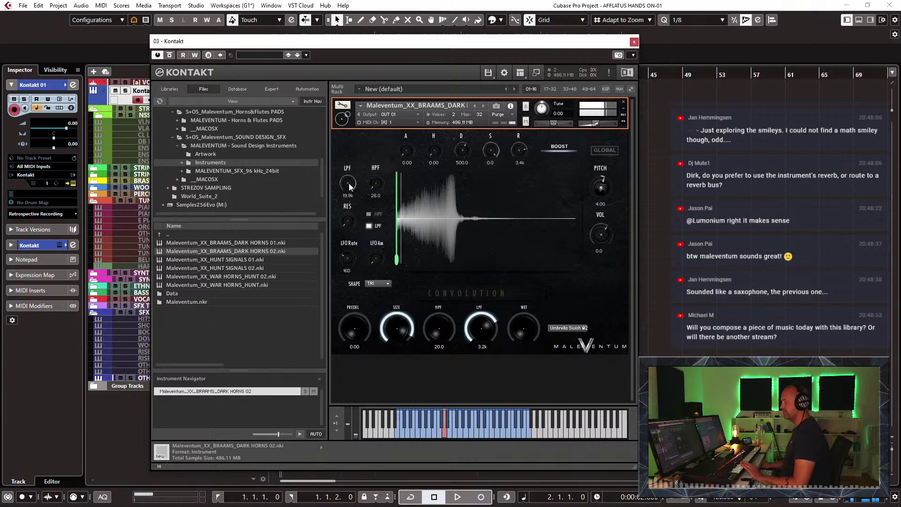
pyautogui.moveTo(349, 184); pyautogui.dragTo(342, 146)
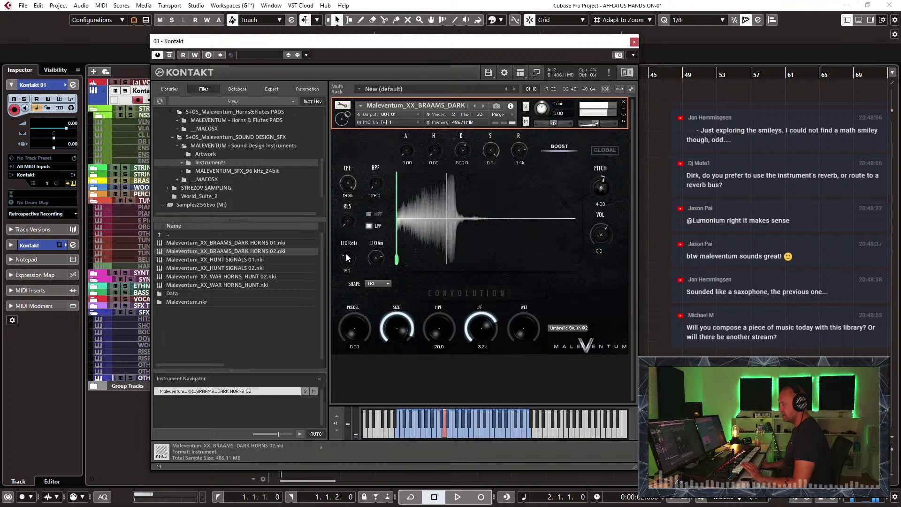
pyautogui.moveTo(345, 254)
pyautogui.mouseDown()
pyautogui.moveTo(354, 239)
pyautogui.moveTo(355, 250)
pyautogui.mouseUp()
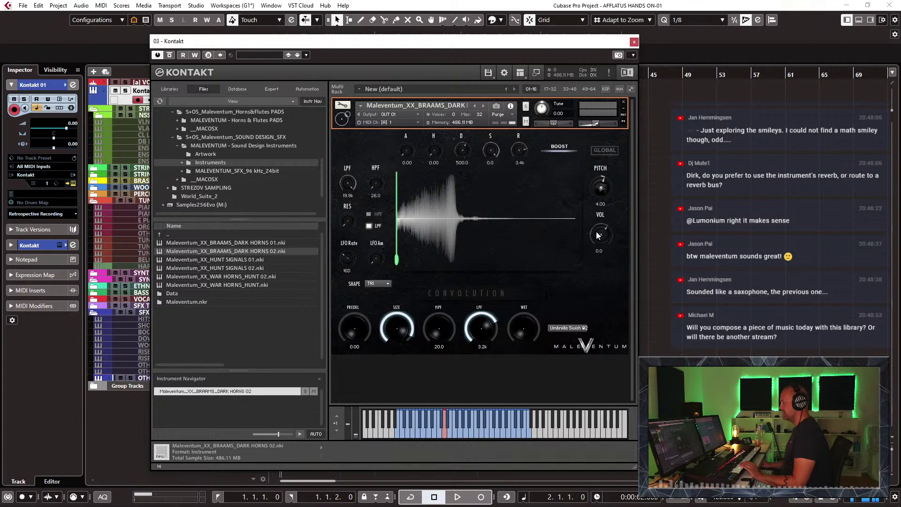
pyautogui.moveTo(593, 215); pyautogui.dragTo(603, 239)
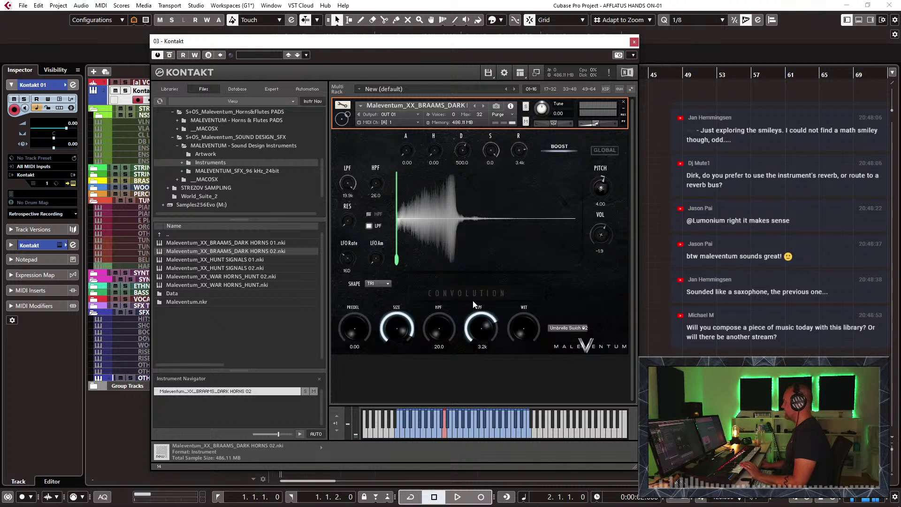
# Step: Set the convolution IR texture to Extreme Liquid Burst 02 and try a higher wet amount before reducing it to a low level
pyautogui.click(559, 328)
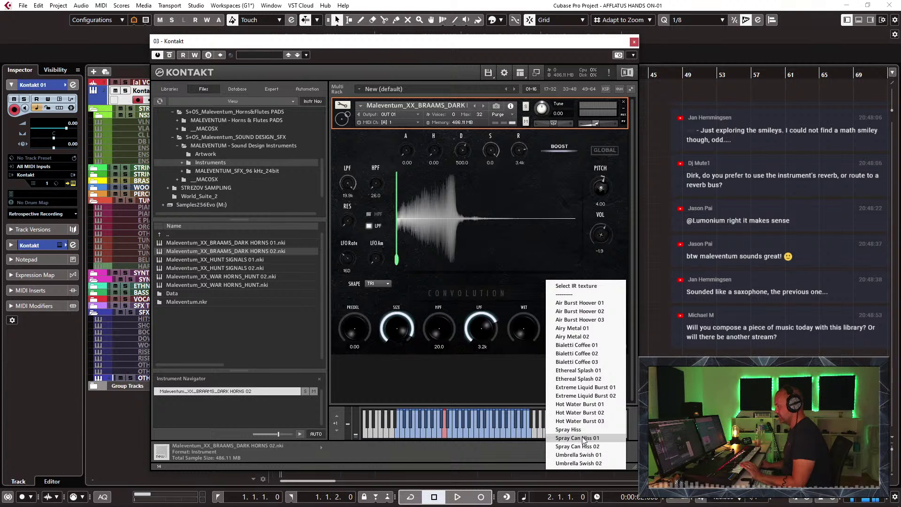
pyautogui.click(604, 393)
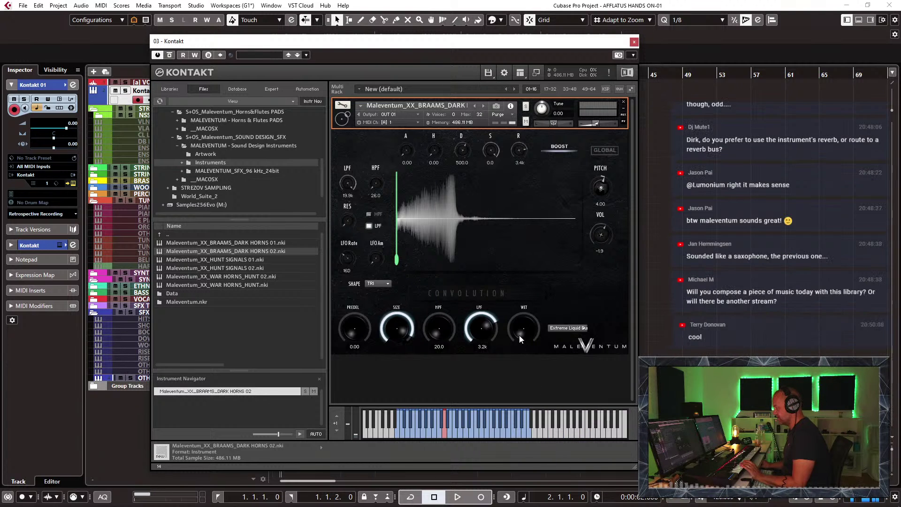
pyautogui.moveTo(522, 331); pyautogui.dragTo(526, 297)
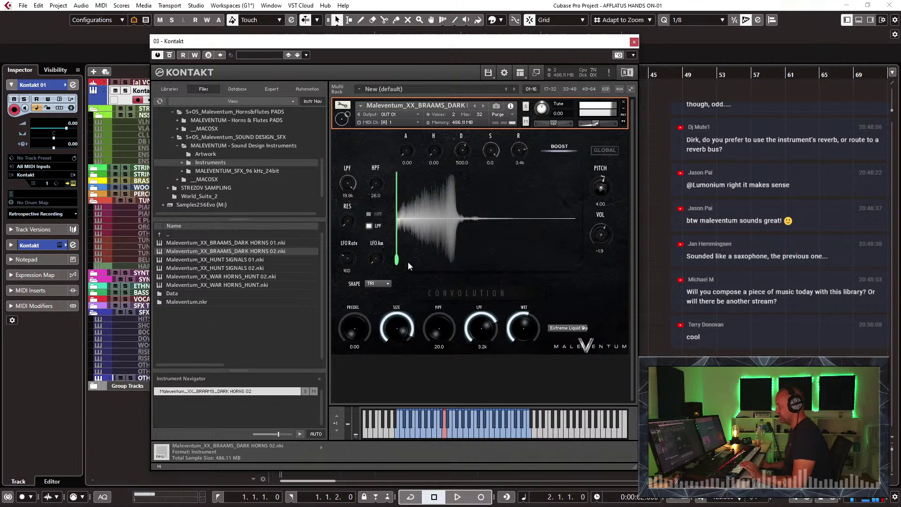
pyautogui.moveTo(523, 329); pyautogui.dragTo(522, 341)
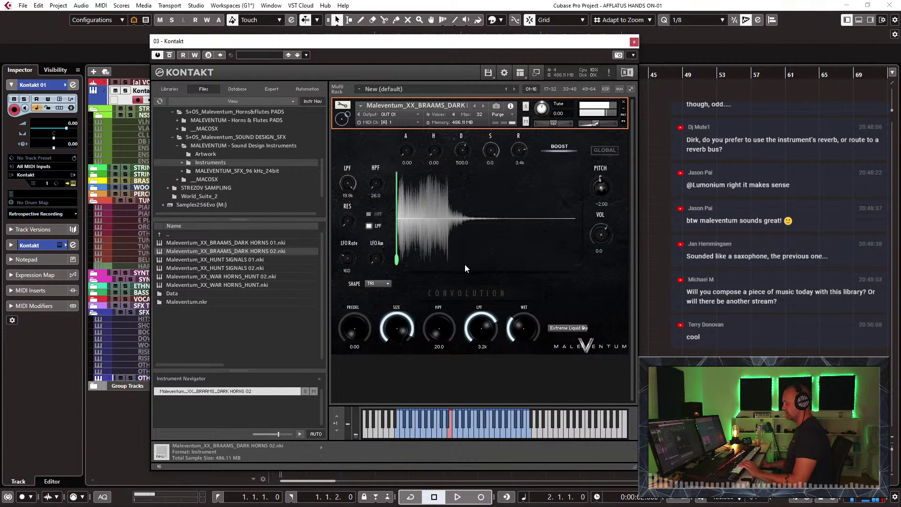
# Step: Audition the Air Burst Hoover 03, Hot Water Burst and Spray Can Hiss 02 IR textures in the convolution section
pyautogui.click(561, 328)
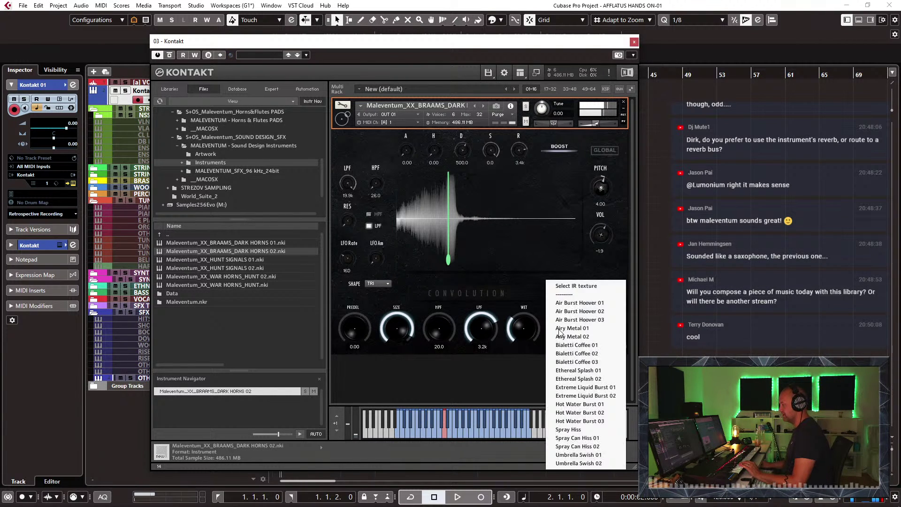
pyautogui.click(574, 317)
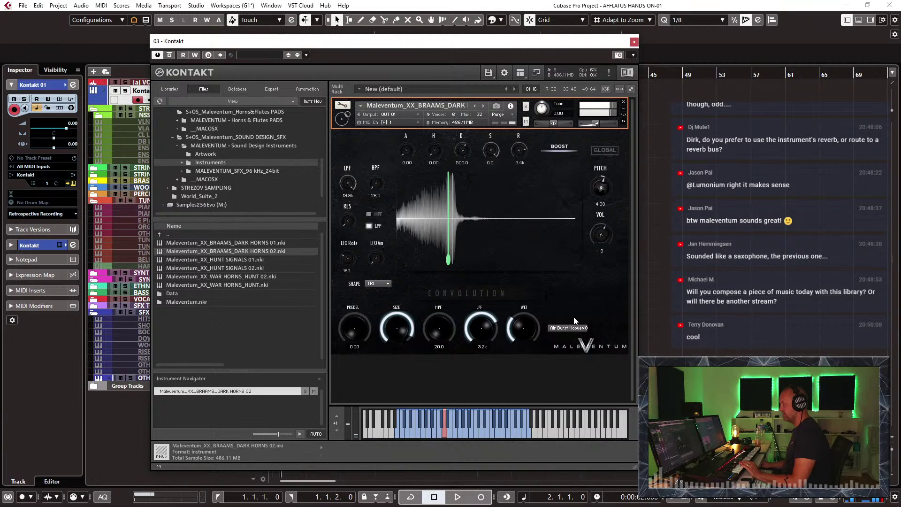
pyautogui.click(569, 328)
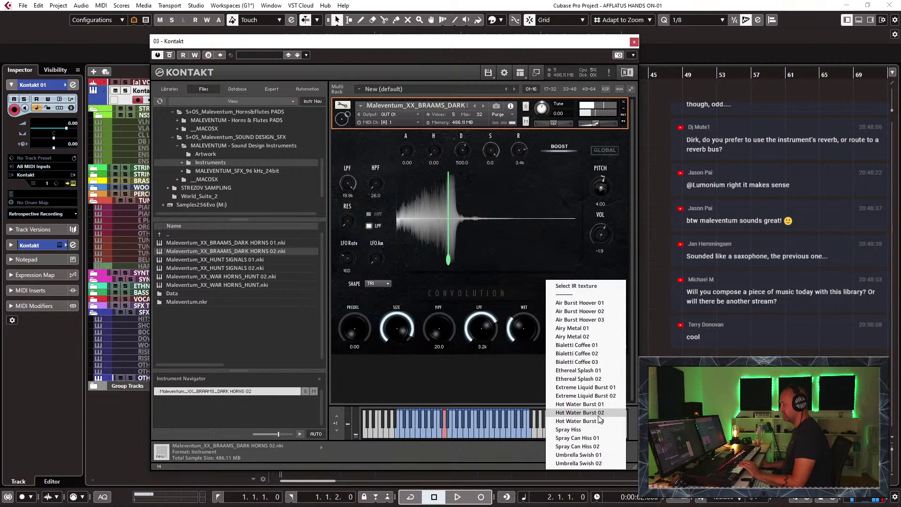
pyautogui.click(599, 416)
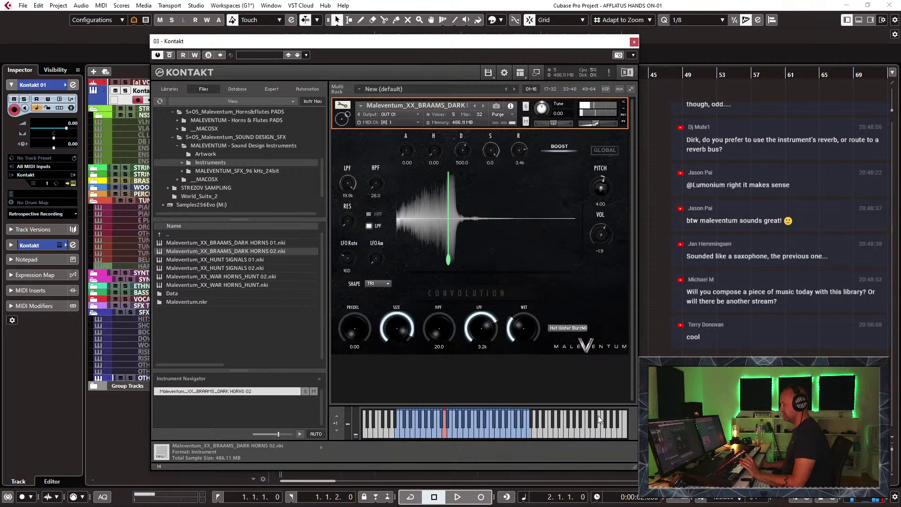
pyautogui.click(570, 329)
pyautogui.click(599, 444)
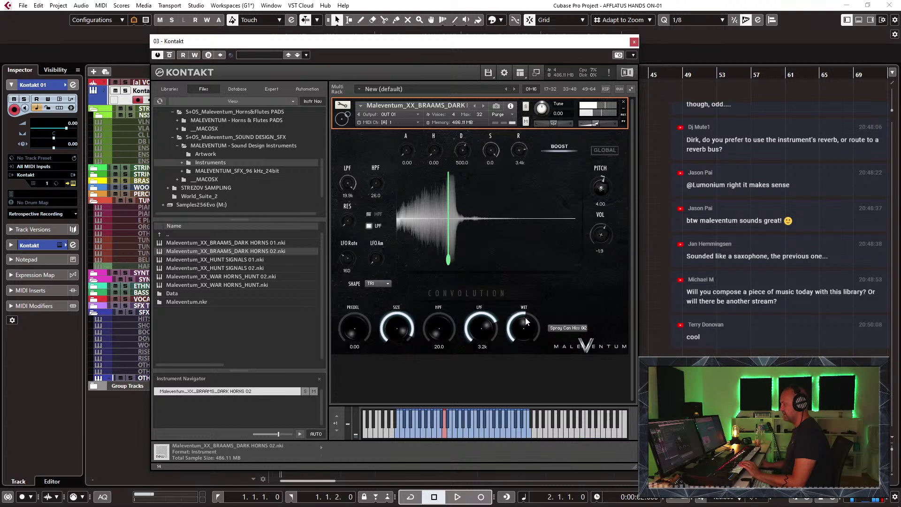
# Step: Switch the IR texture to Umbrella Swish 01 and on to Bialetti Coffee 01, and turn the convolution wet amount fully down
pyautogui.click(561, 327)
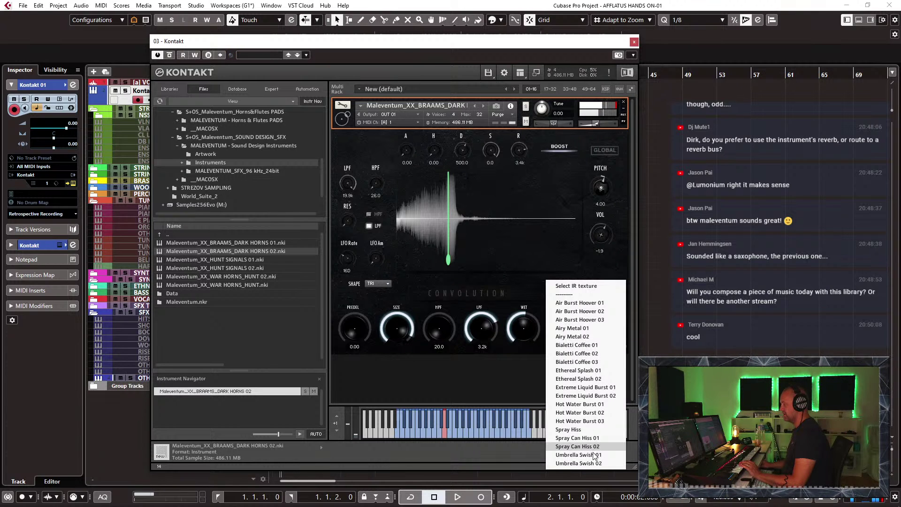
pyautogui.click(579, 455)
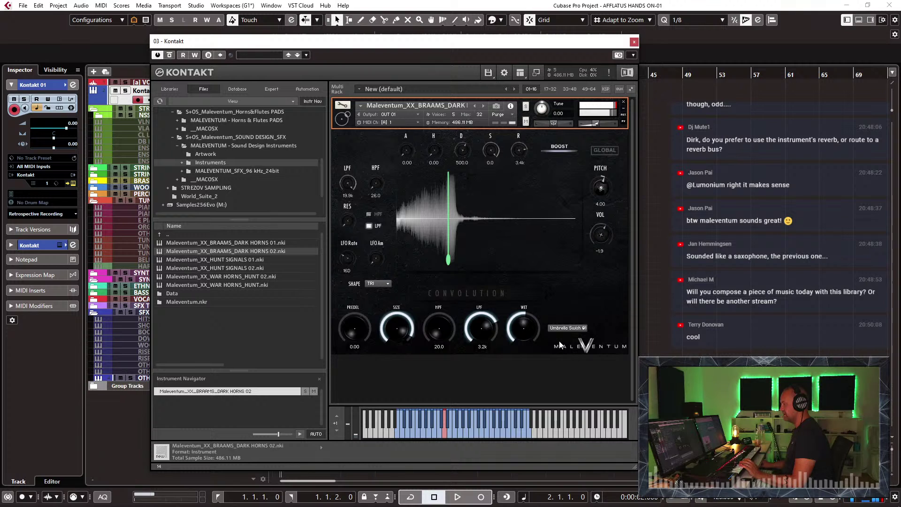
pyautogui.click(569, 329)
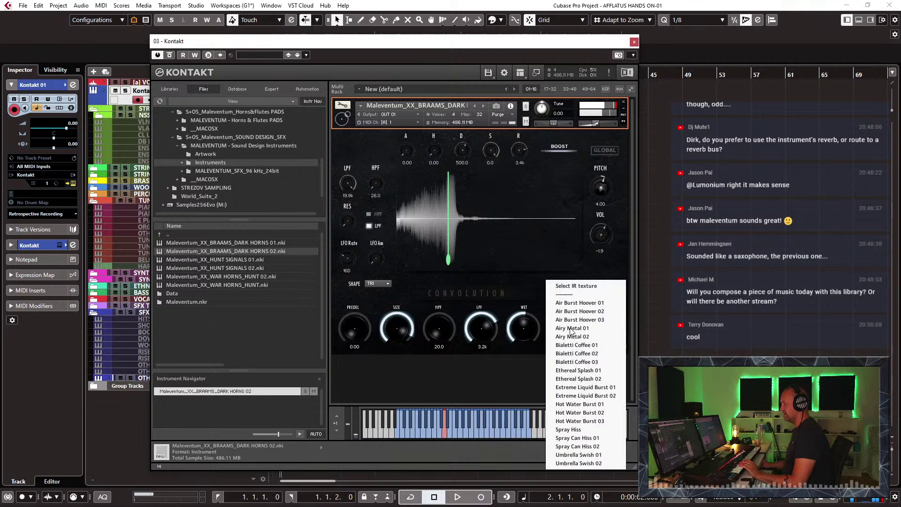
pyautogui.click(605, 347)
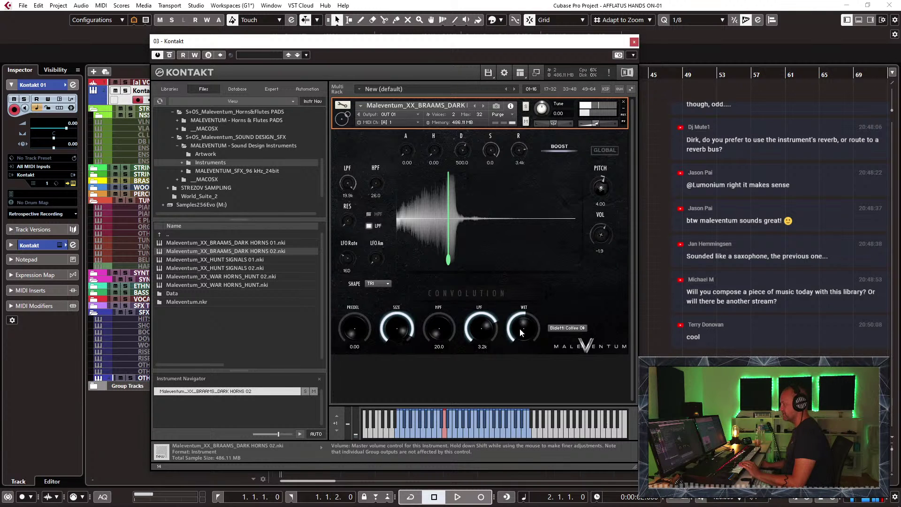
pyautogui.moveTo(520, 328); pyautogui.dragTo(533, 473)
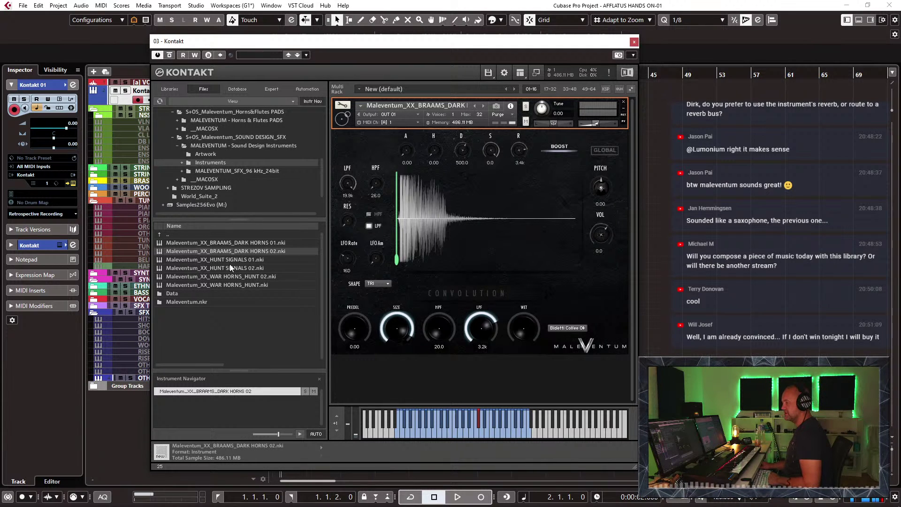
# Step: Replace the loaded instrument with Maleventum_XX_HUNT SIGNALS 01.nki, discarding the changes to Dark Horns 02
pyautogui.moveTo(219, 261); pyautogui.dragTo(505, 233)
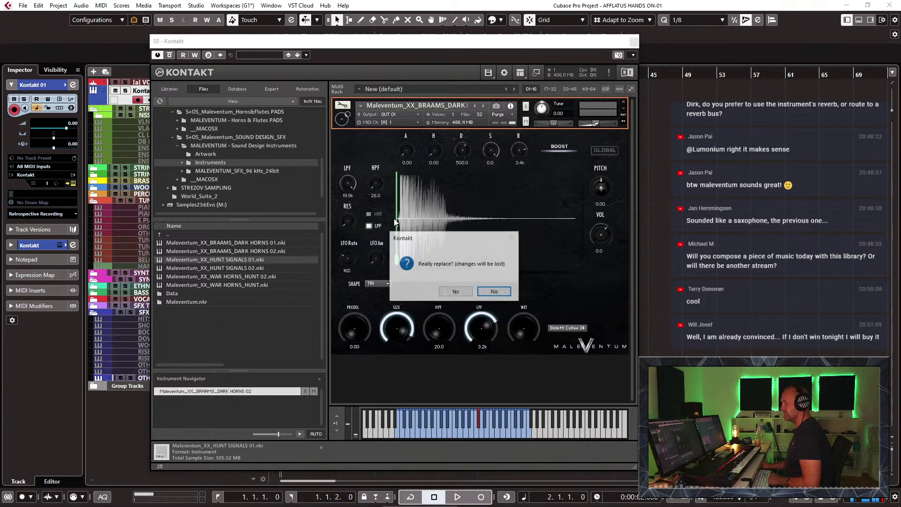
pyautogui.click(454, 292)
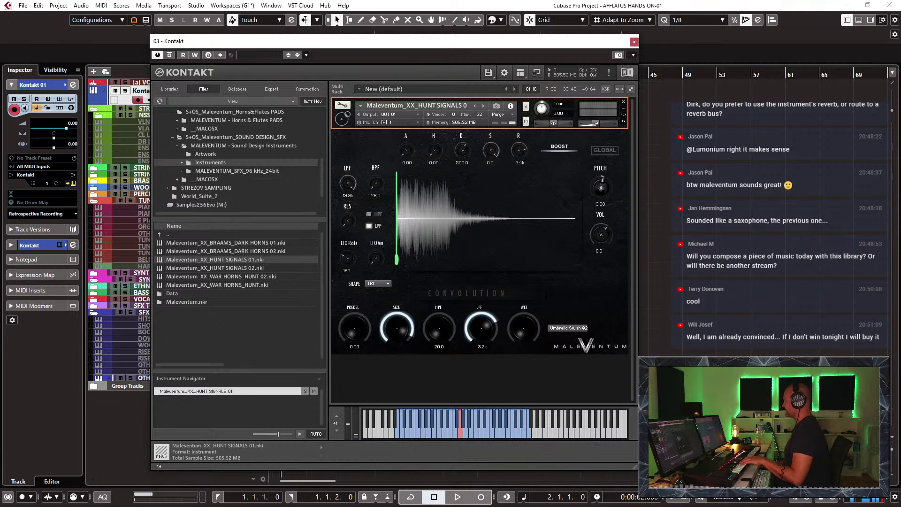
# Step: Clear the track selection in the project window and return to the Kontakt instrument window
pyautogui.hotkey('ctrl', 'w')
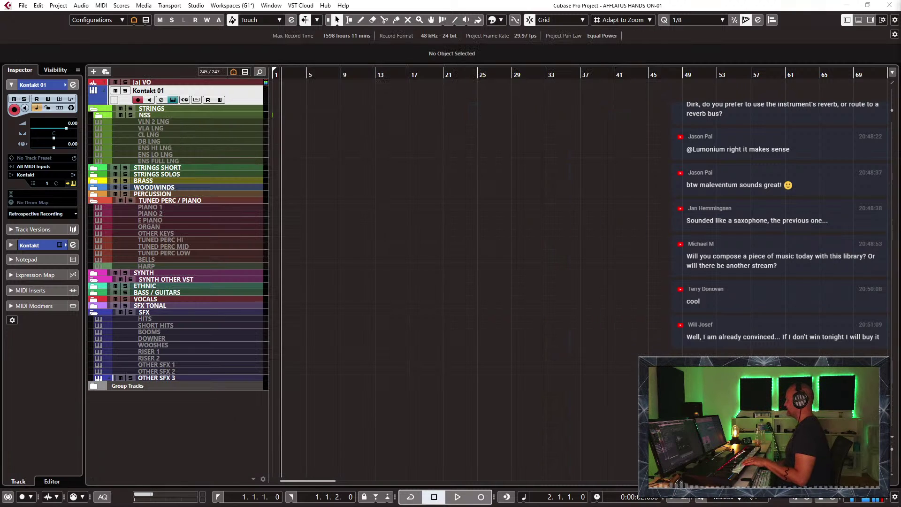
pyautogui.click(844, 280)
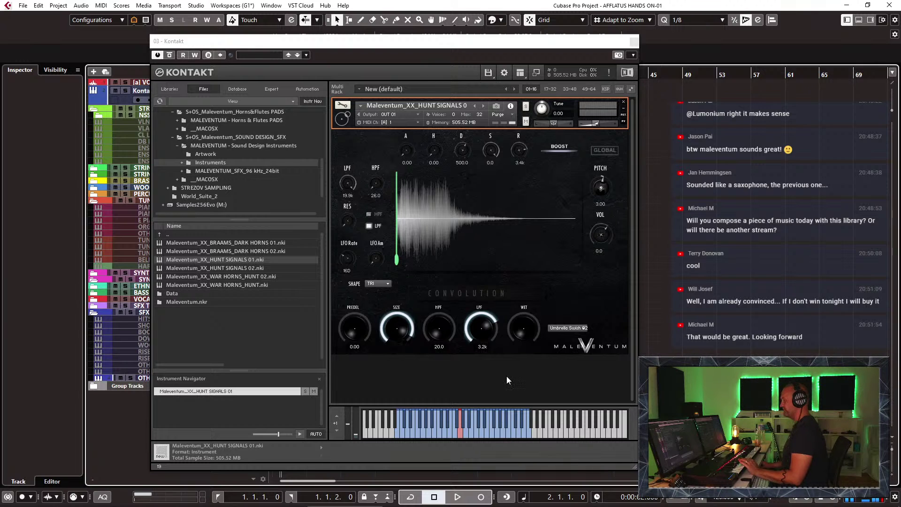
# Step: Select the Kontakt 01 track and try out the low-pass filter on the Hunt Signals 01 instrument
pyautogui.click(126, 99)
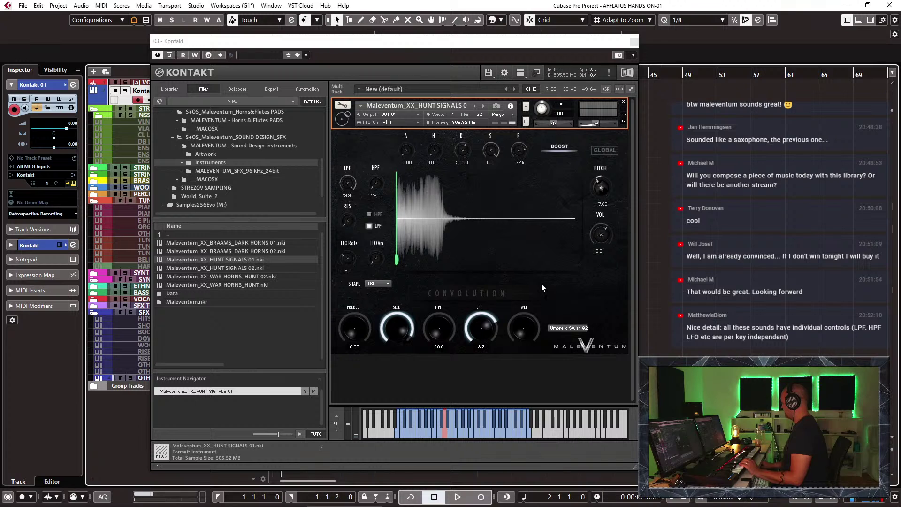
pyautogui.click(347, 186)
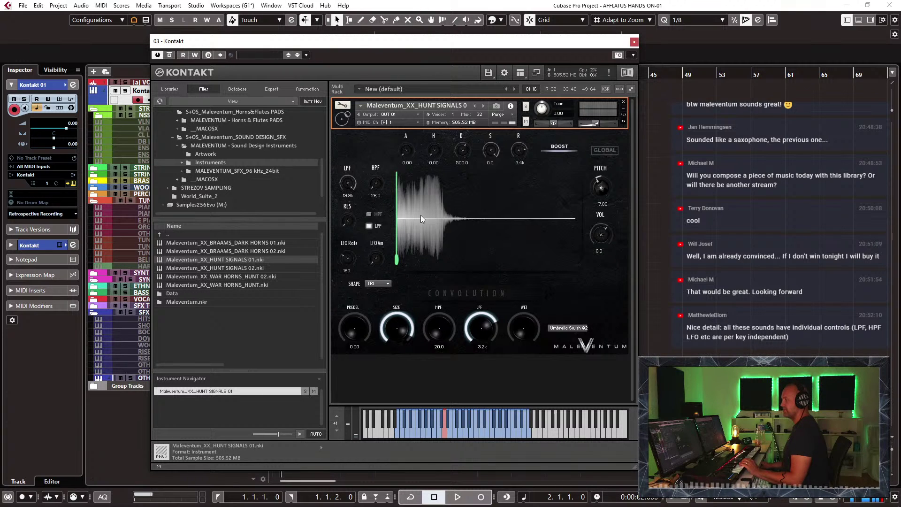
pyautogui.moveTo(347, 187); pyautogui.dragTo(357, 249)
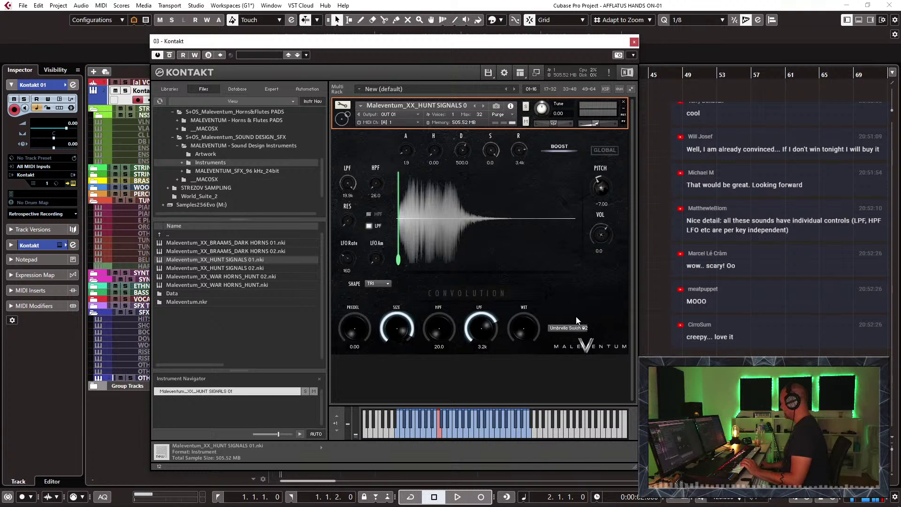
# Step: Replace the instrument with Maleventum_XX_HUNT SIGNALS 02.nki and set its pitch to -36.00 and its low-pass filter to 128.5
pyautogui.doubleClick(241, 267)
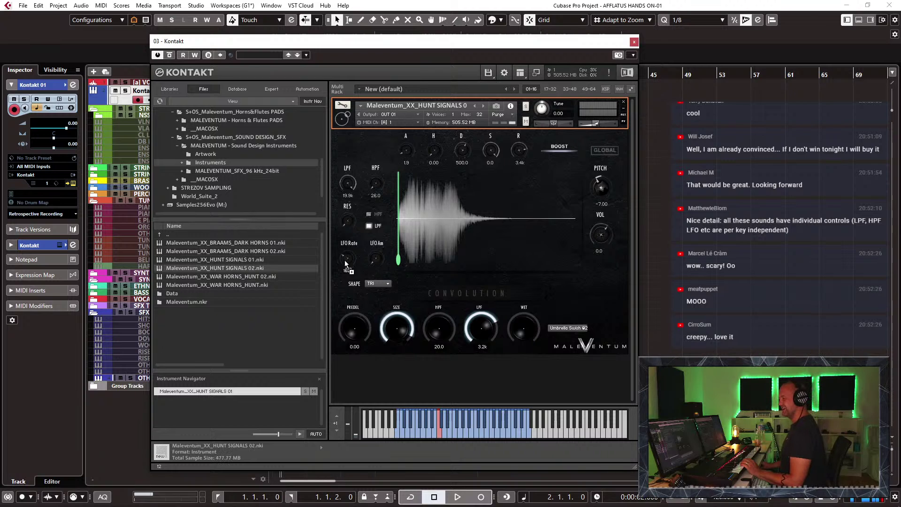
pyautogui.click(471, 292)
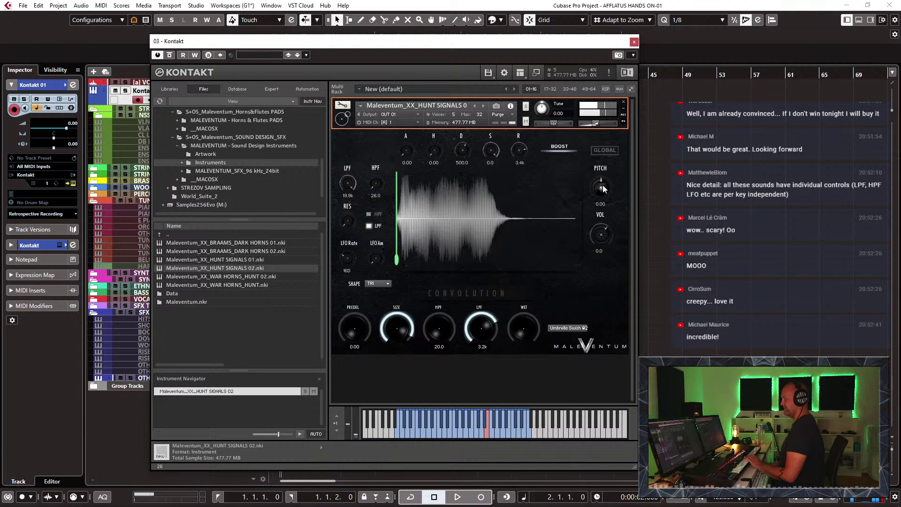
pyautogui.moveTo(603, 184); pyautogui.dragTo(604, 183)
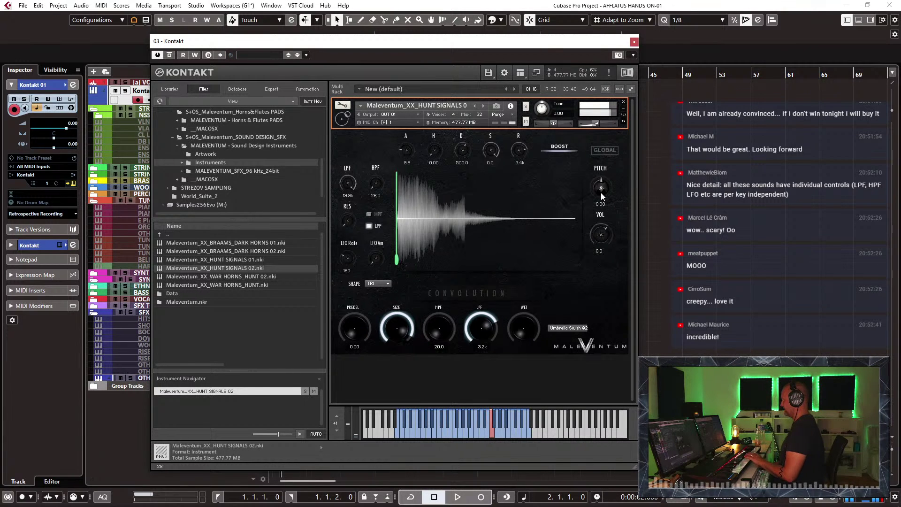
pyautogui.moveTo(603, 187); pyautogui.dragTo(563, 248)
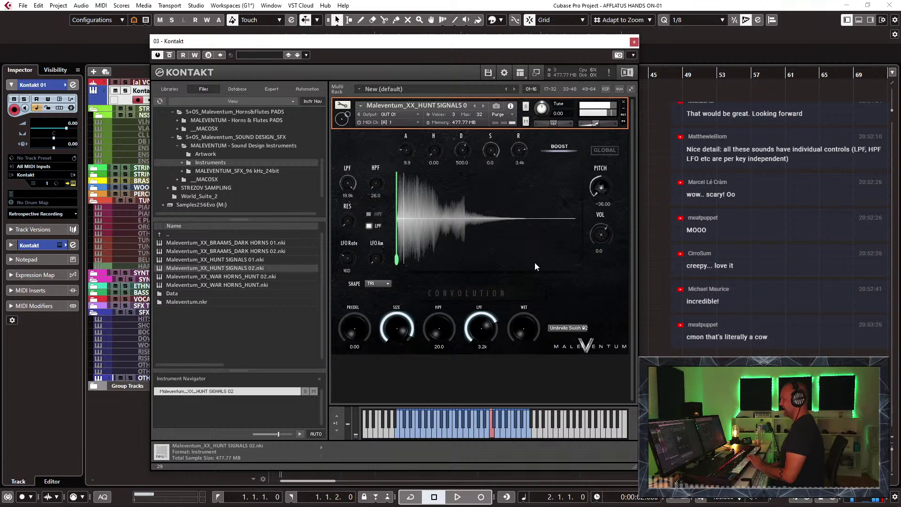
pyautogui.moveTo(348, 185); pyautogui.dragTo(351, 201)
pyautogui.moveTo(360, 241); pyautogui.dragTo(355, 276)
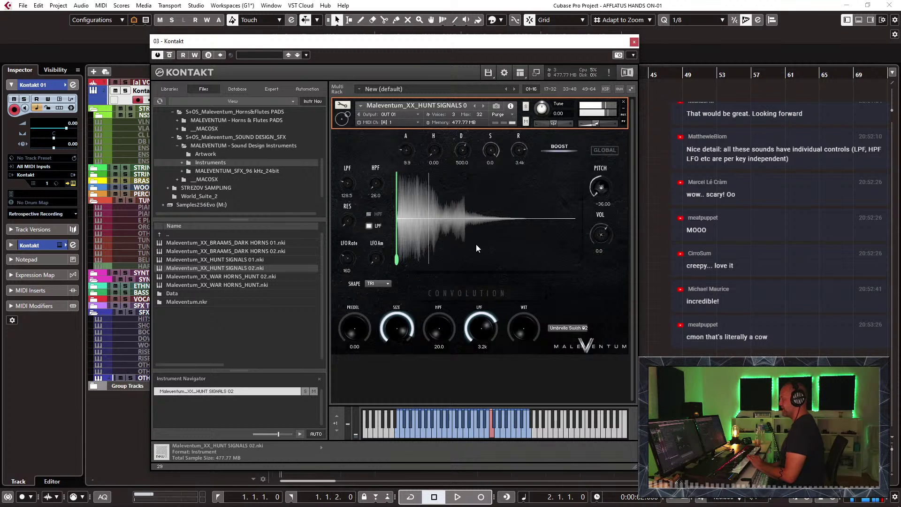
# Step: Load Maleventum_XX_WAR HORNS_HUNT 02.nki, discarding the Hunt Signals 02 changes, and replace it with Maleventum_XX_WAR HORNS_HUNT.nki
pyautogui.doubleClick(221, 276)
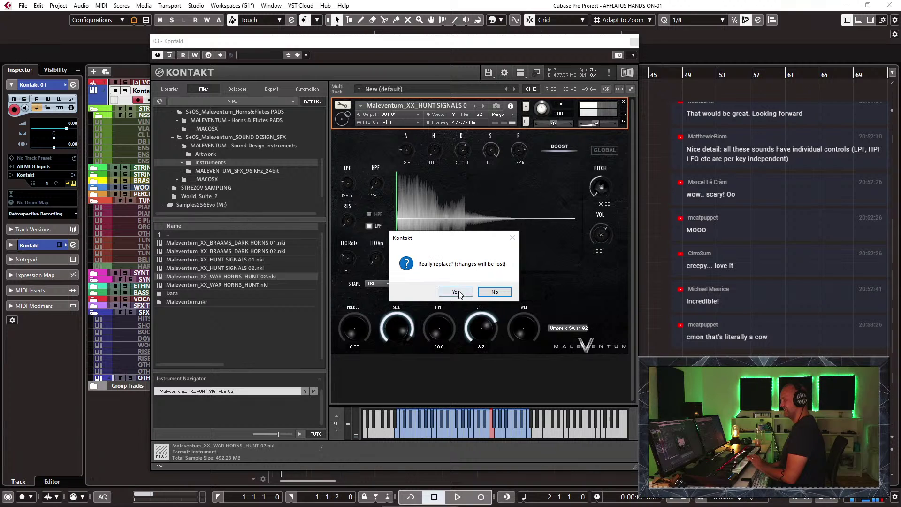
pyautogui.click(455, 292)
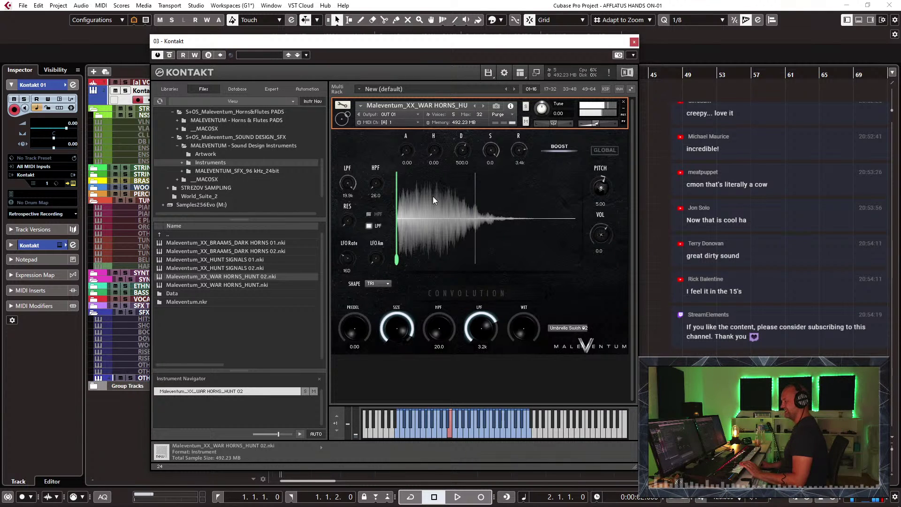
pyautogui.doubleClick(245, 285)
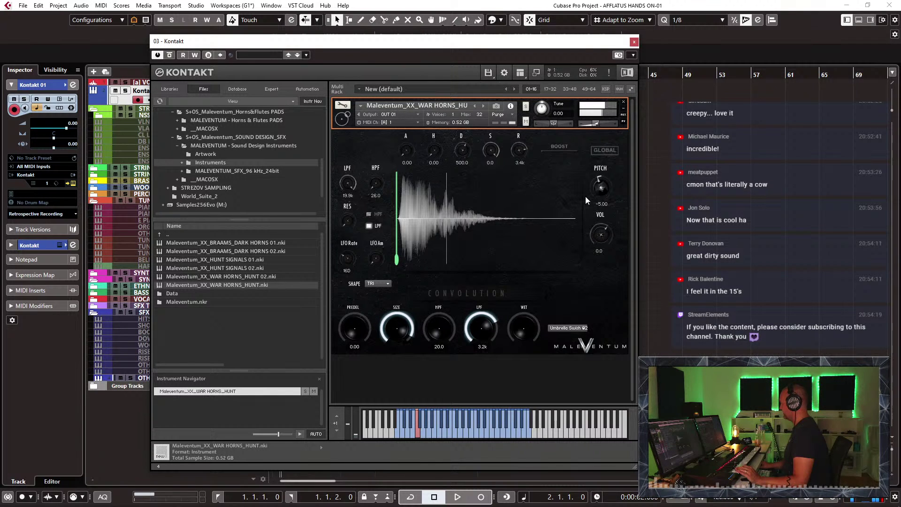
# Step: Close the Kontakt instrument window and select the OTHER SFX 3 track in the project
pyautogui.click(634, 42)
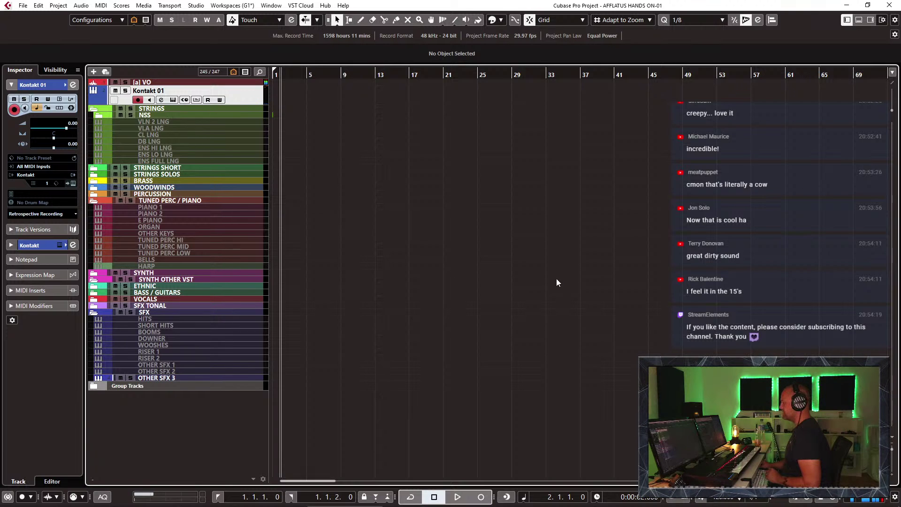
pyautogui.click(174, 378)
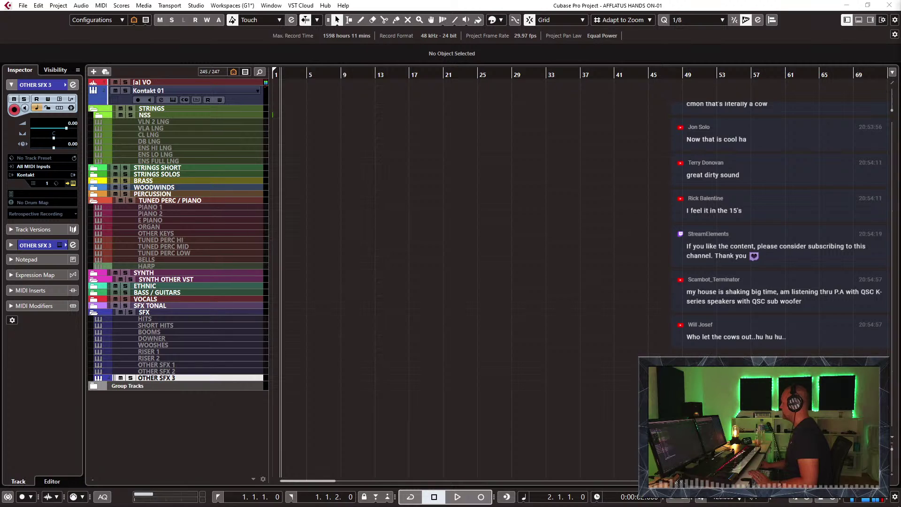
# Step: Switch to Chrome and copy the MALEVENTUM giveaway post's URL from the Code Generator for the stream chat
pyautogui.moveTo(900, 78); pyautogui.dragTo(382, 1)
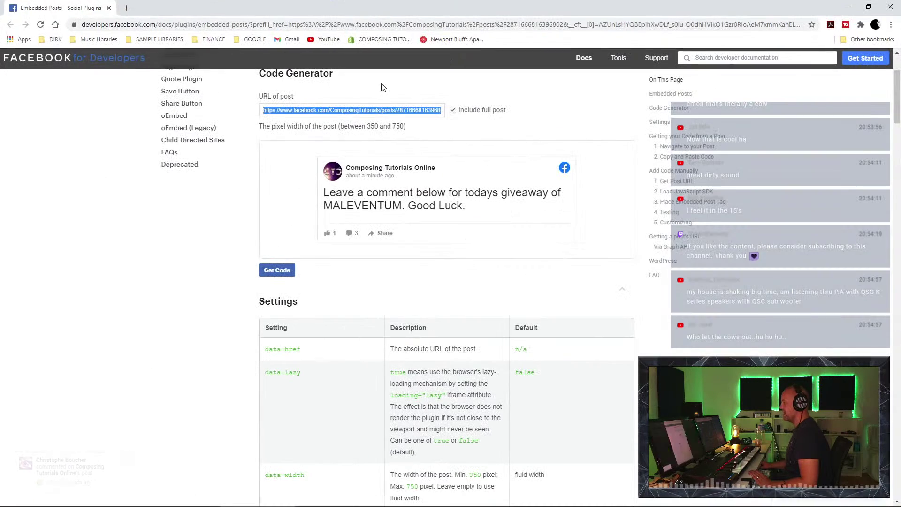
pyautogui.scroll(3, 634, 260)
pyautogui.scroll(-9, 638, 247)
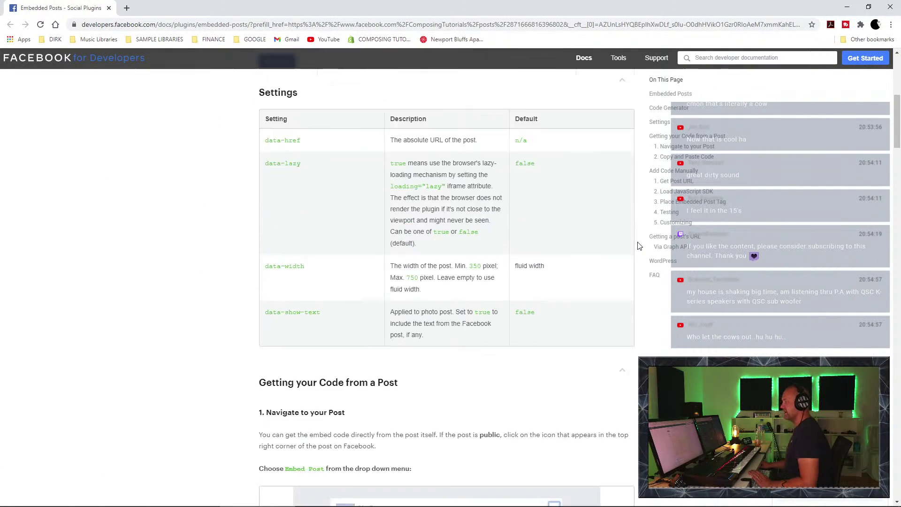
pyautogui.scroll(7, 638, 244)
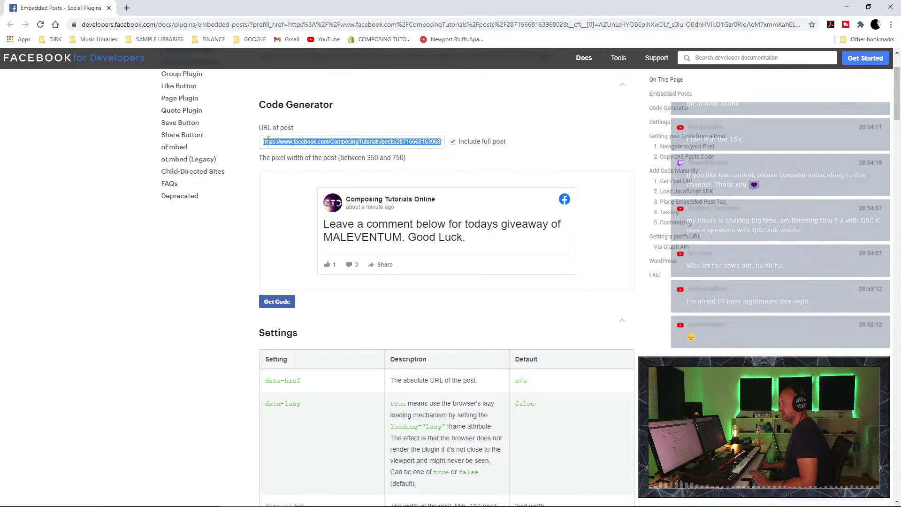
pyautogui.click(374, 103)
pyautogui.moveTo(263, 144); pyautogui.dragTo(593, 156)
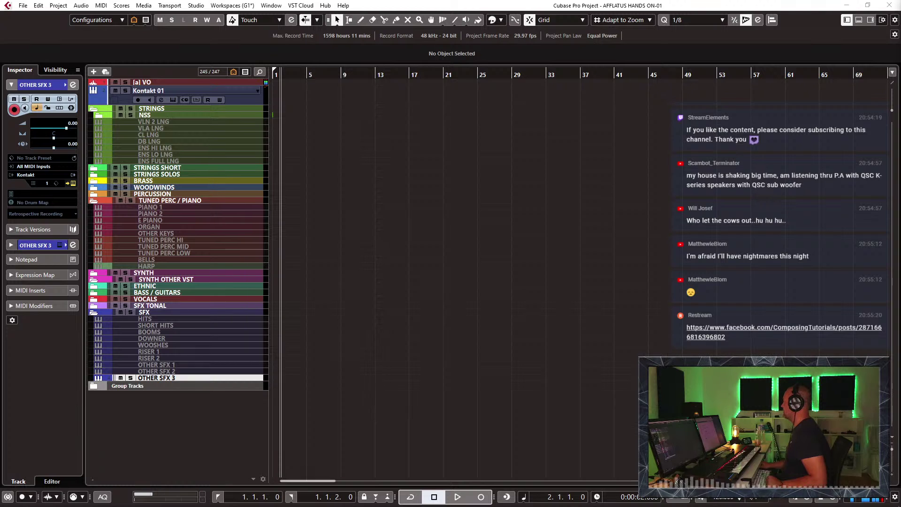
# Step: Switch to the Comment Picker page in Chrome and fetch the giveaway post's comments again
pyautogui.hotkey('alt', 'Tab')
pyautogui.click(671, 165)
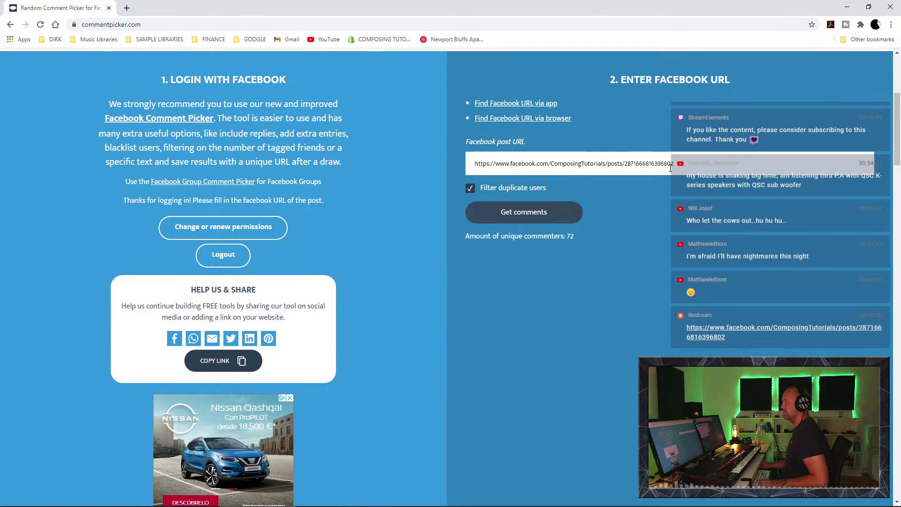
pyautogui.click(534, 216)
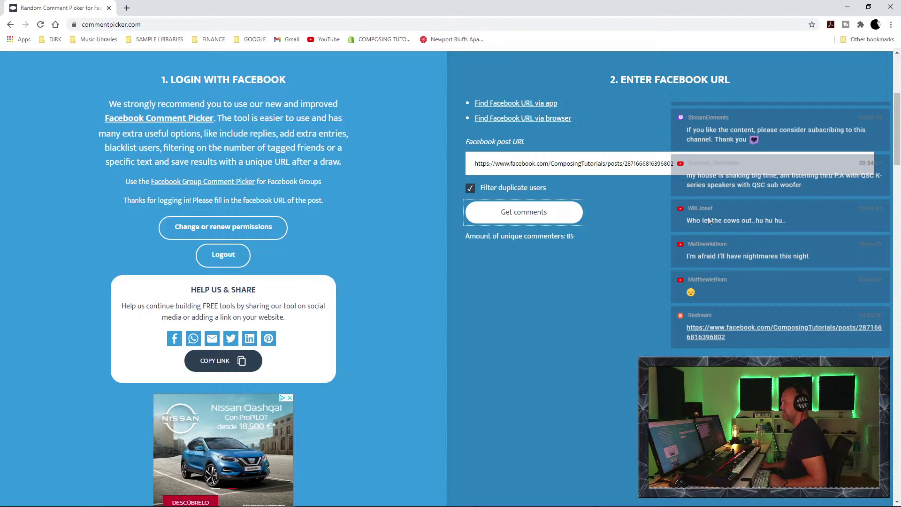
# Step: Return to Cubase, select the Kontakt 01 track, and collapse the STRINGS and TUNED PERC / PIANO folders
pyautogui.hotkey('alt', 'Tab')
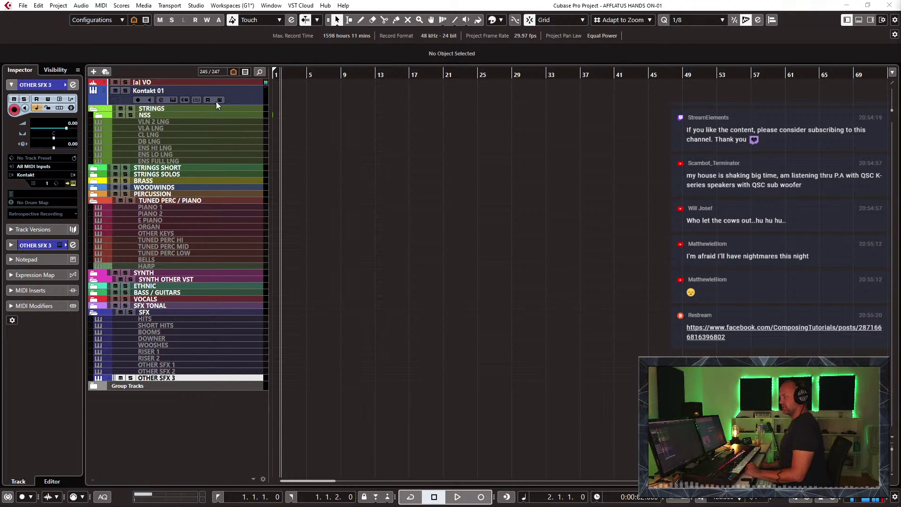
pyautogui.click(258, 102)
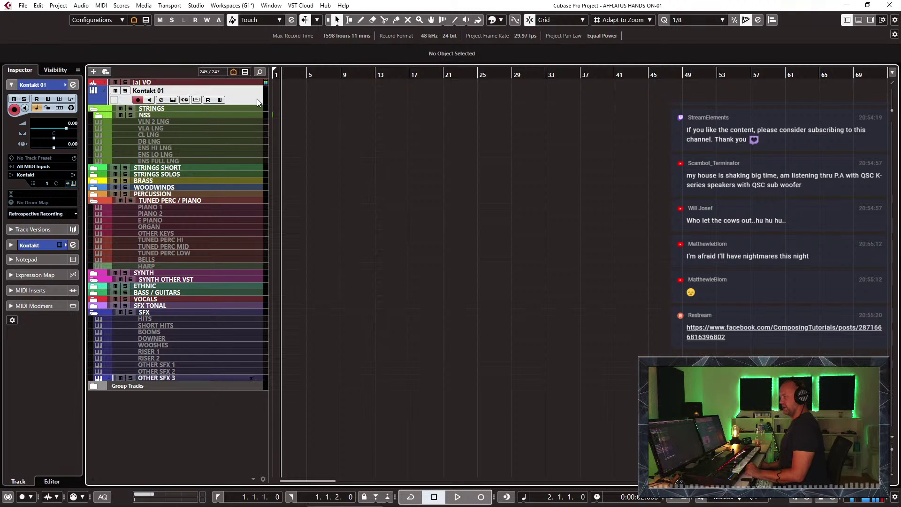
pyautogui.click(94, 109)
pyautogui.click(93, 148)
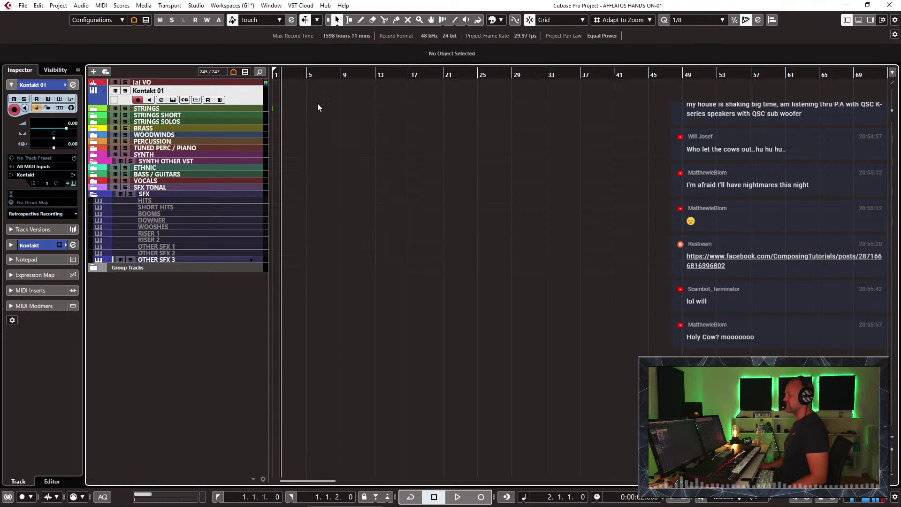
# Step: Zoom in horizontally on the opening bars of the project and test playback there
pyautogui.press('h')
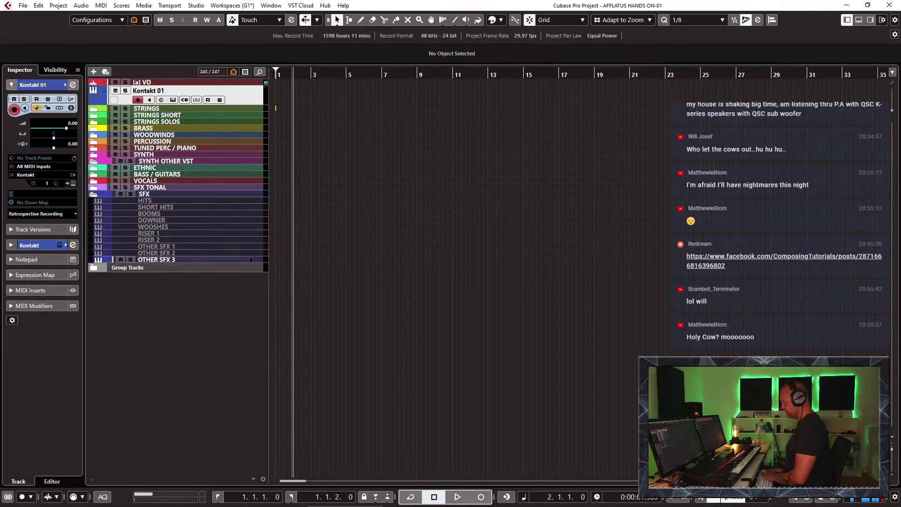
pyautogui.press('space')
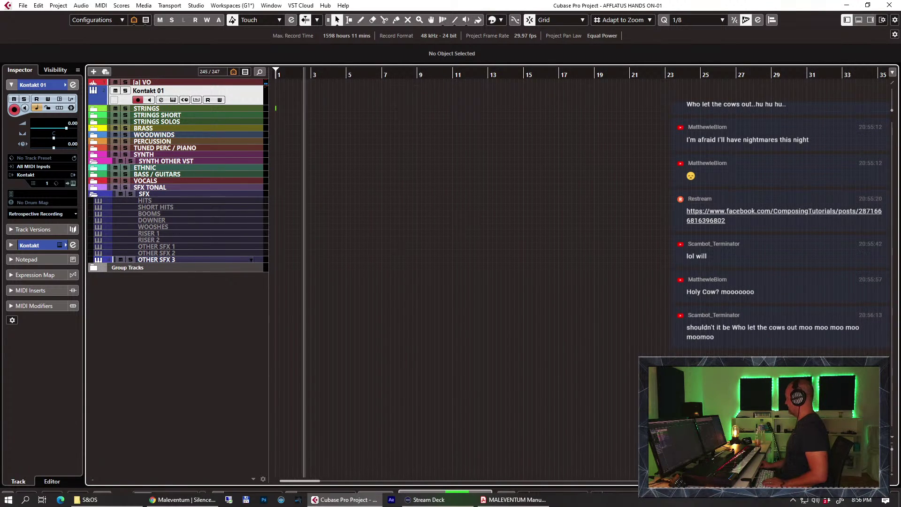
pyautogui.press('space')
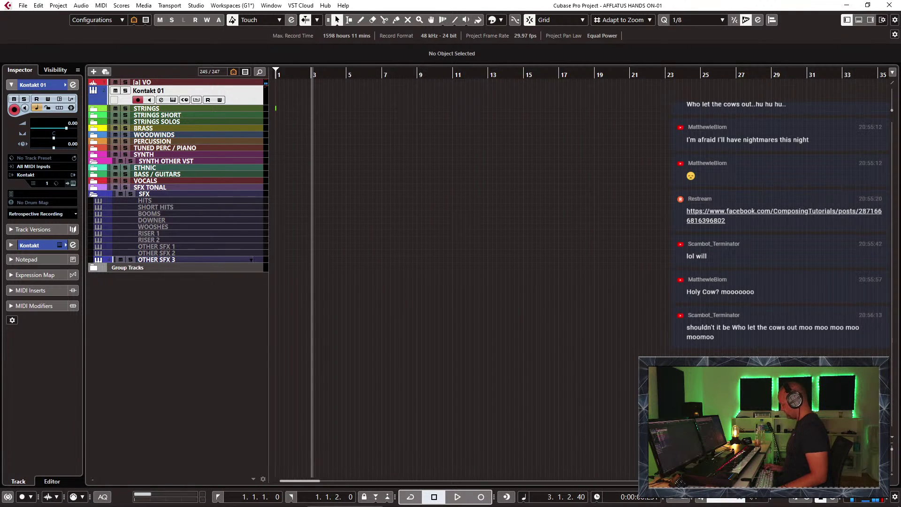
pyautogui.press('h')
pyautogui.press('space')
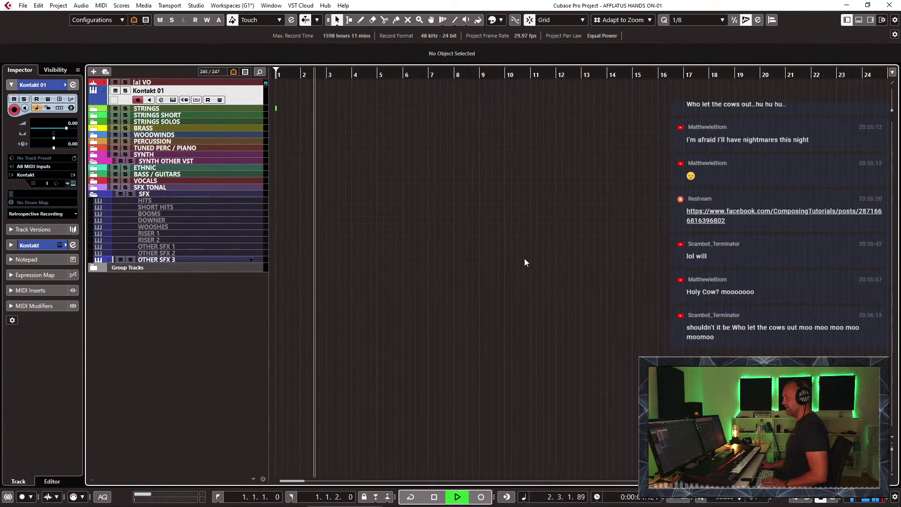
pyautogui.press('h')
pyautogui.press('space')
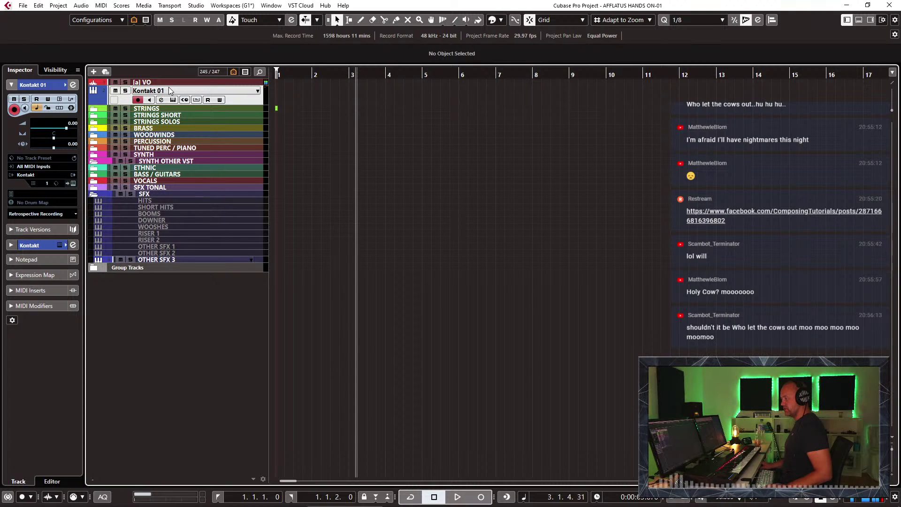
# Step: Expand the SFX TONAL folder and move the Kontakt 01 track into it, directly below BRAAMS 1
pyautogui.click(94, 188)
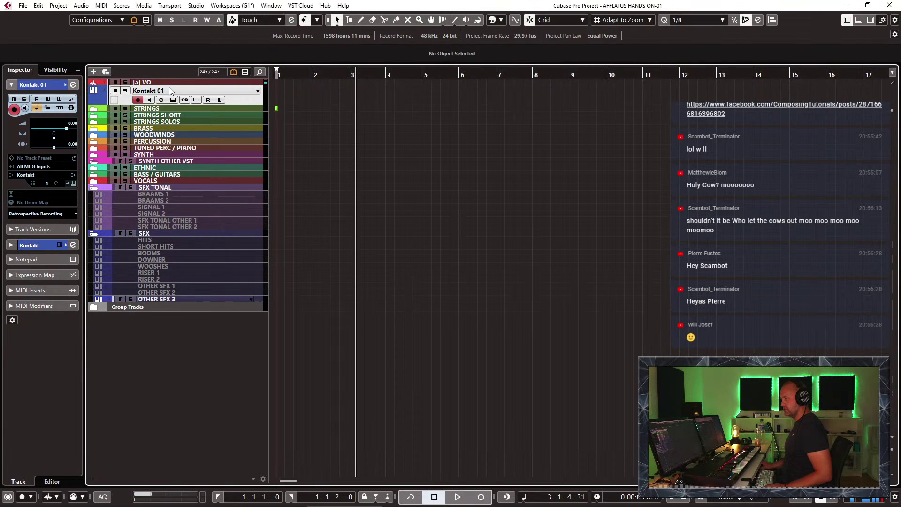
pyautogui.moveTo(170, 89); pyautogui.dragTo(211, 195)
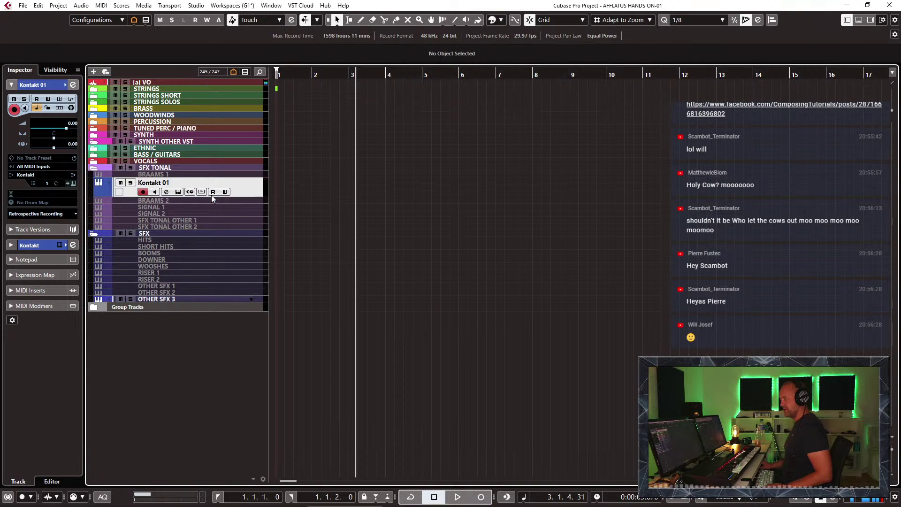
# Step: Change the Kontakt 01 track's direct routing from Stereo Out to the ++BRAAMS++ group
pyautogui.click(29, 245)
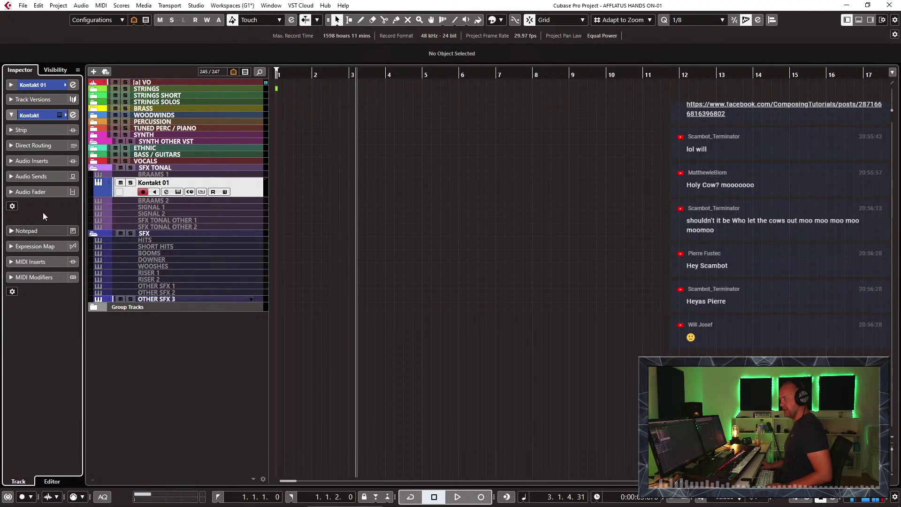
pyautogui.click(34, 141)
pyautogui.click(66, 163)
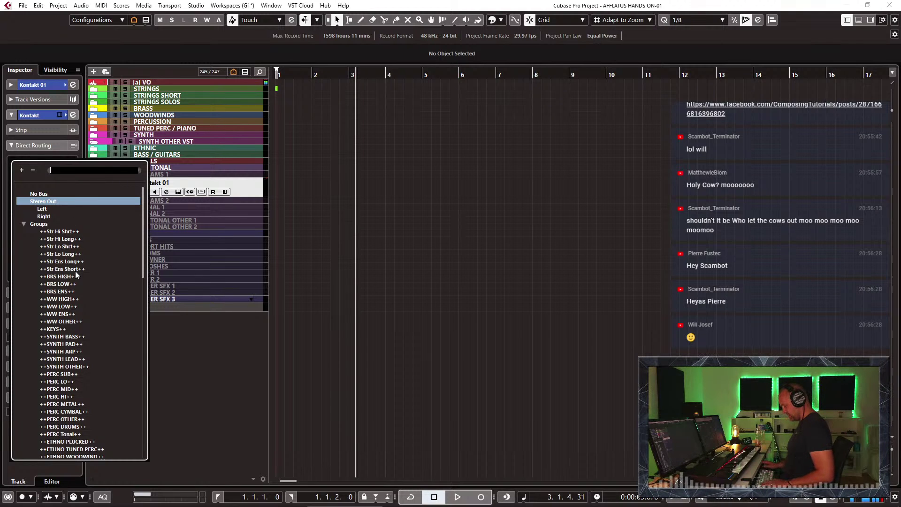
pyautogui.write('br')
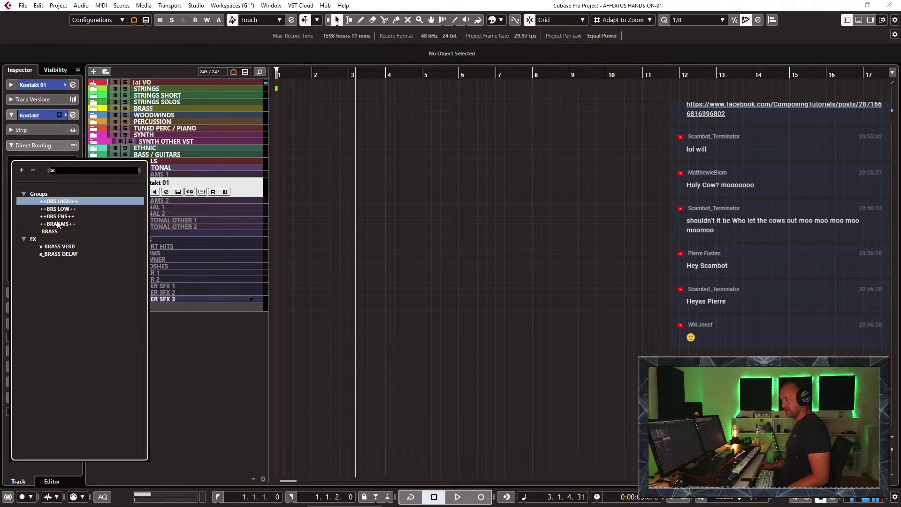
pyautogui.click(58, 224)
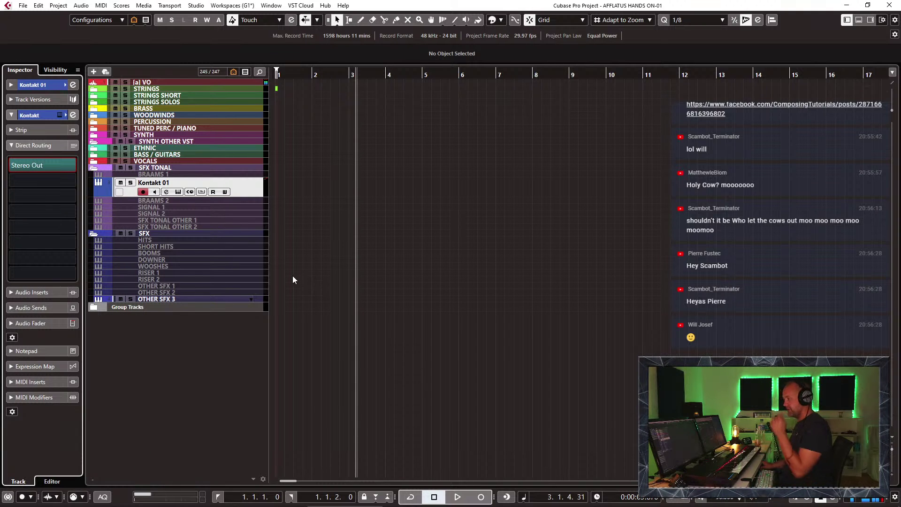
# Step: Reopen the Kontakt 01 instrument window and load Maleventum_XX_BRAAMS_DARK HORNS 01.nki in place of the current instrument
pyautogui.click(246, 186)
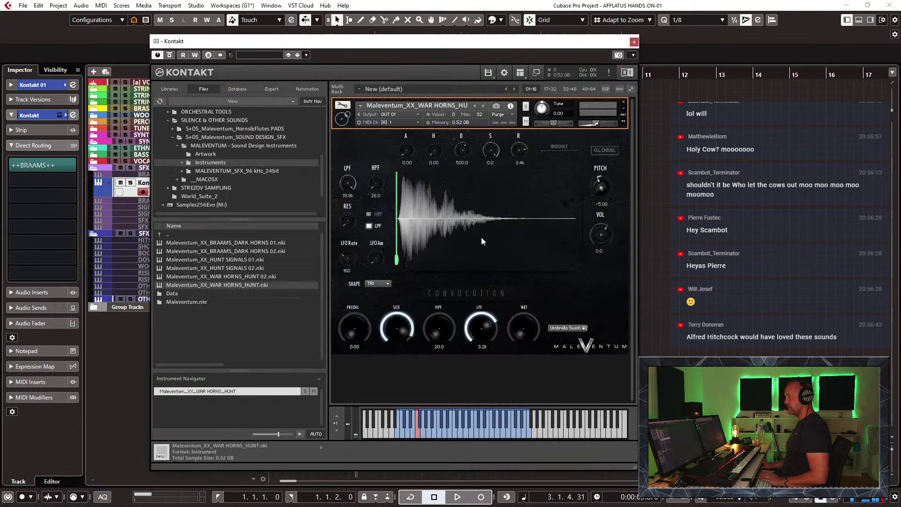
pyautogui.doubleClick(203, 244)
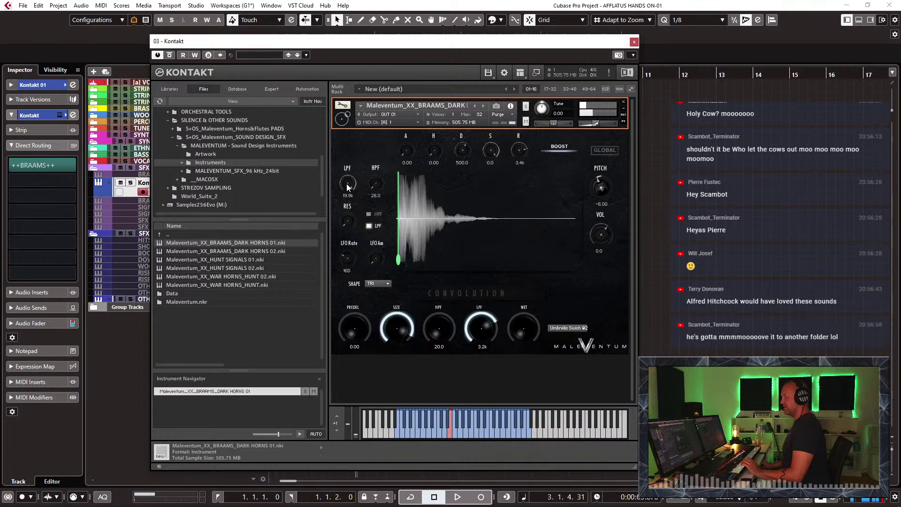
# Step: Lower the Dark Horns low-pass filter to 834.6, start MIDI CC learning for its LFO amount, and close the instrument window
pyautogui.moveTo(348, 188); pyautogui.dragTo(346, 243)
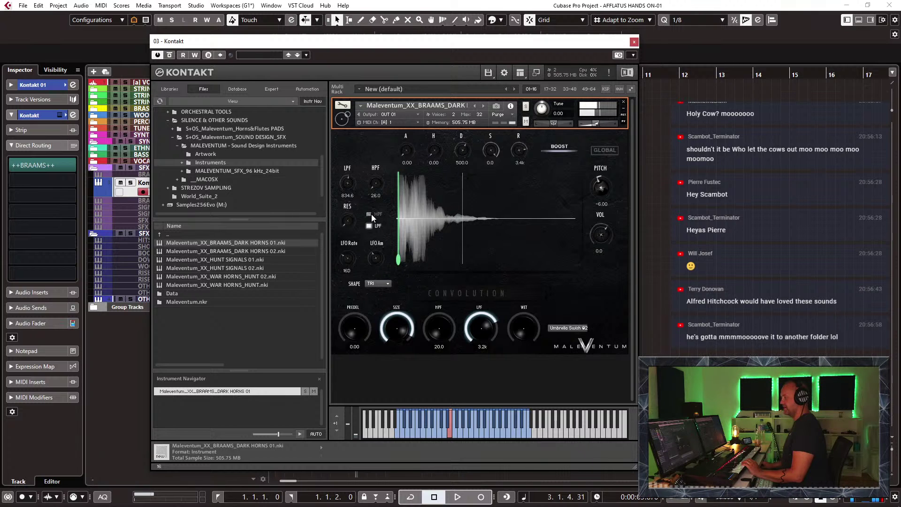
pyautogui.rightClick(375, 264)
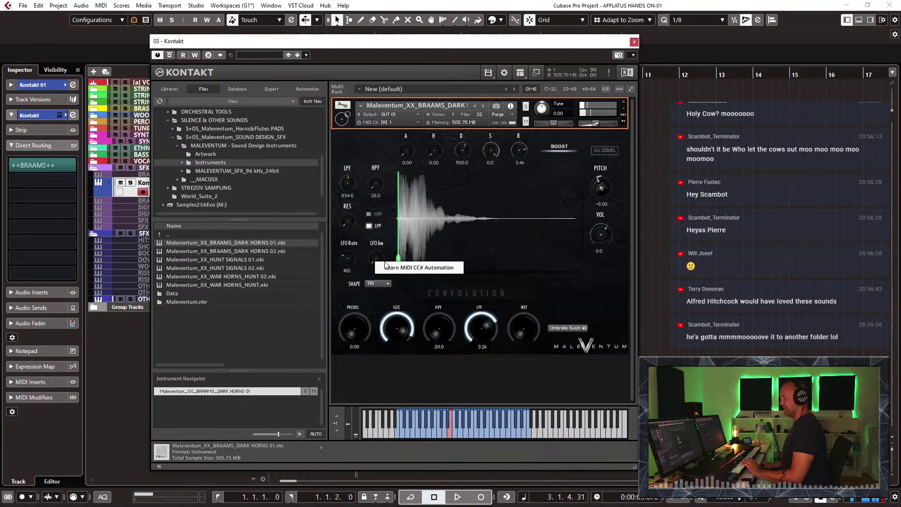
pyautogui.click(391, 268)
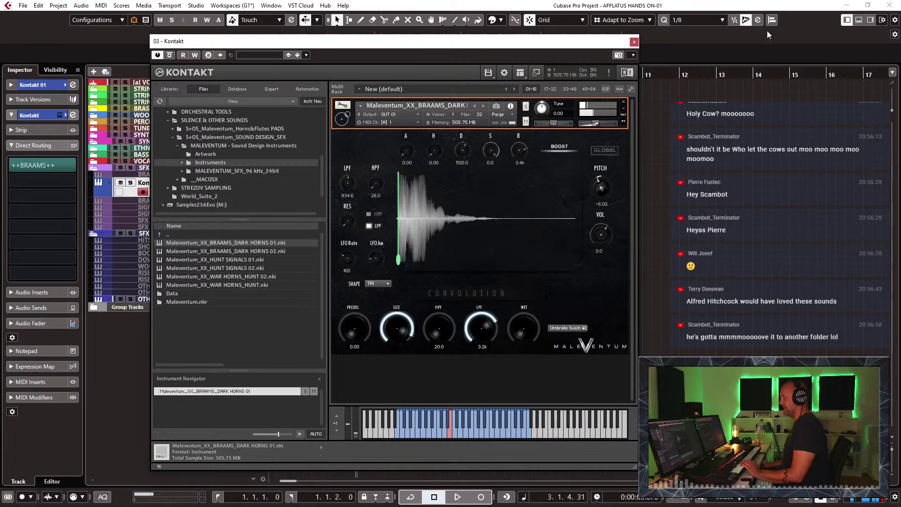
pyautogui.click(634, 41)
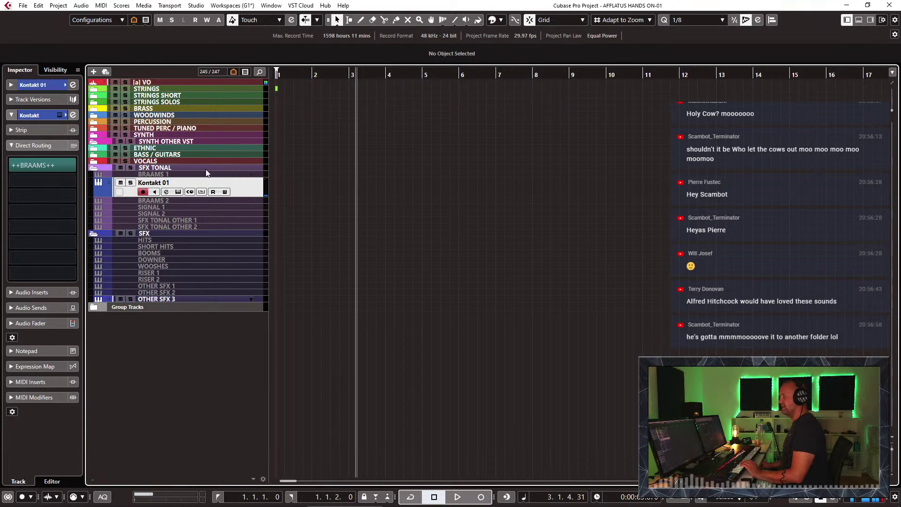
# Step: Rename the Kontakt 01 track as BRAAMS
pyautogui.doubleClick(161, 185)
pyautogui.write('BRAAMS')
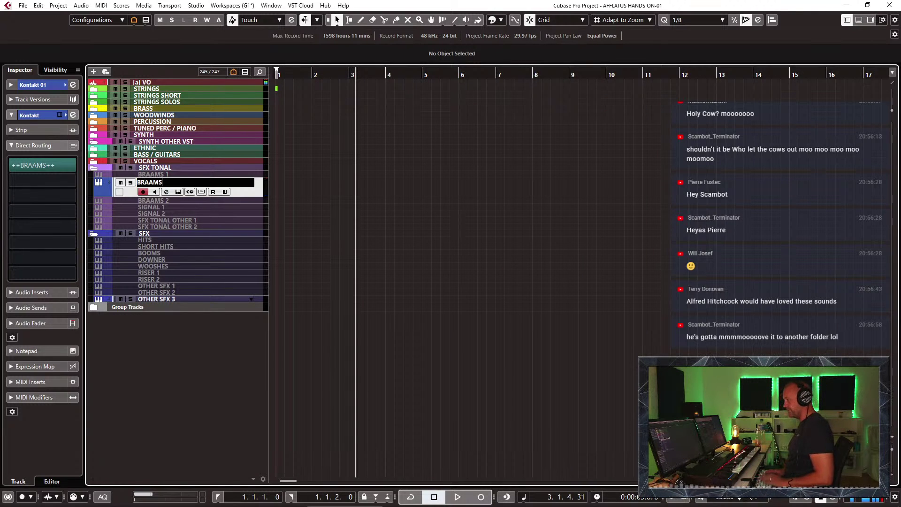
pyautogui.press('Return')
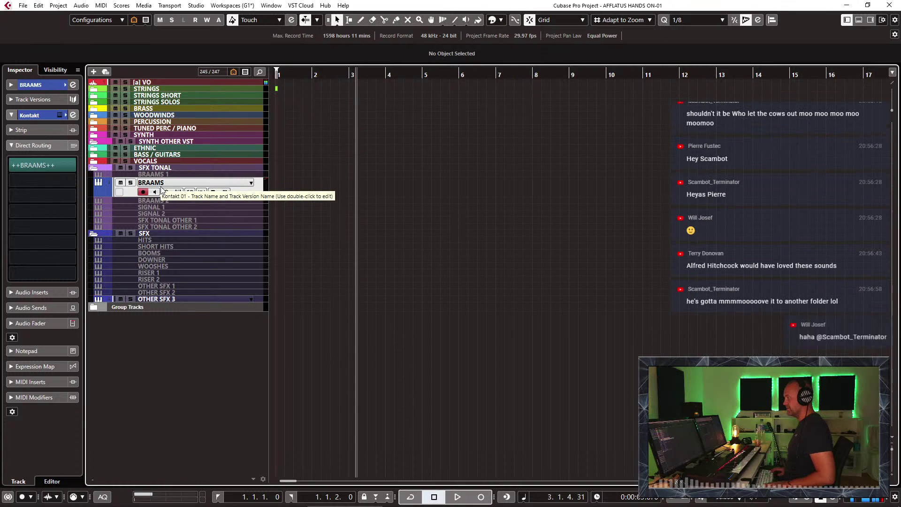
# Step: Record a MIDI part on the BRAAMS track from bar 1 to about bar 7
pyautogui.press('Home')
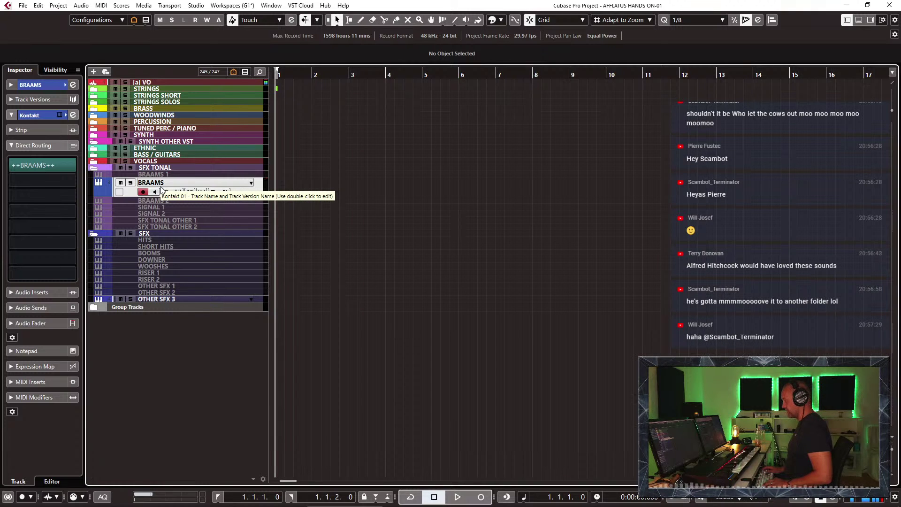
pyautogui.press('KP_Multiply')
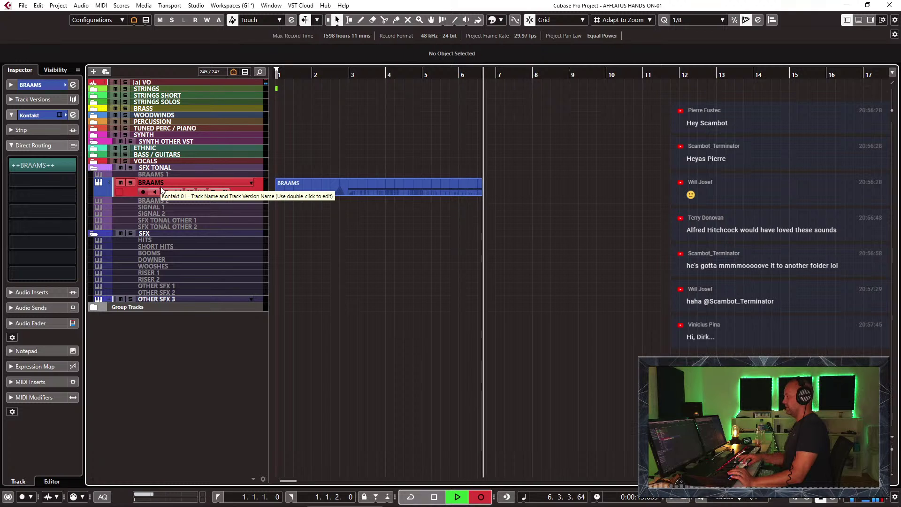
pyautogui.press('space')
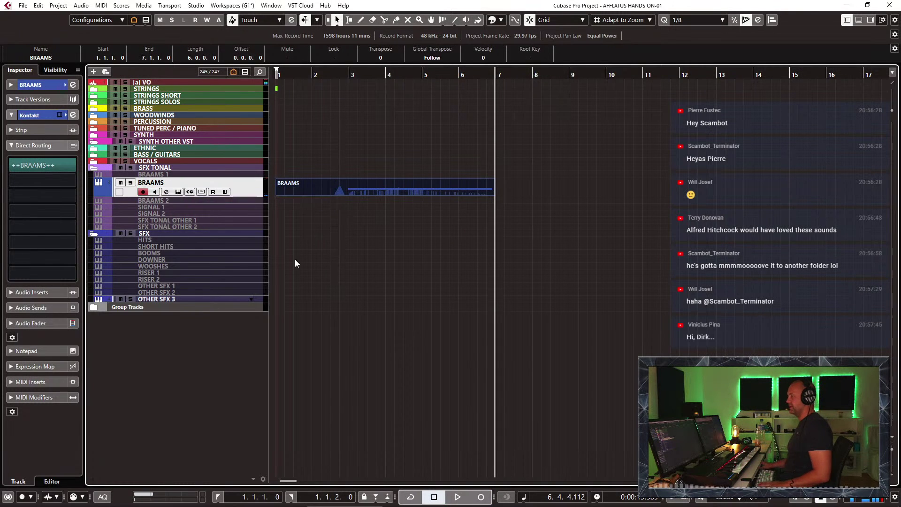
# Step: Examine the recorded BRAAMS note up close in the Key Editor and return to the project view
pyautogui.doubleClick(347, 192)
pyautogui.press('g')
pyautogui.press('g')
pyautogui.press('g')
pyautogui.press('g')
pyautogui.press('g')
pyautogui.press('g')
pyautogui.press('g')
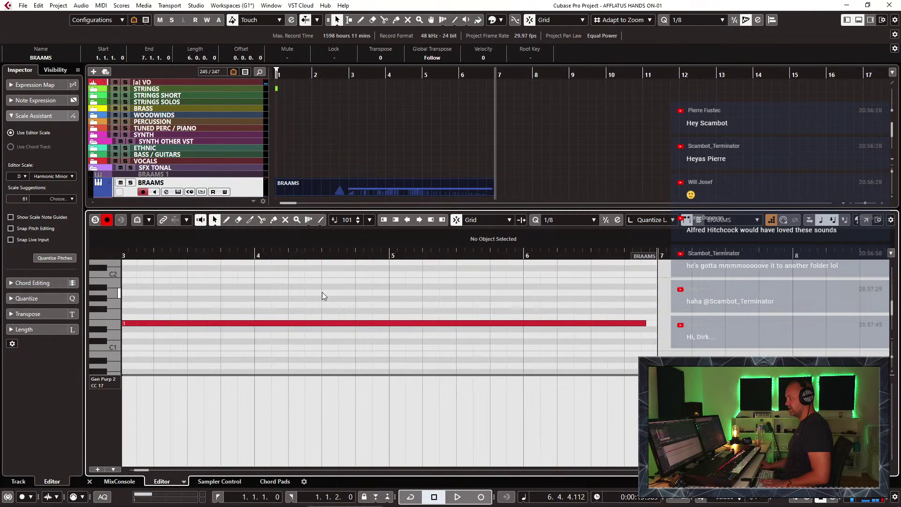
pyautogui.hotkey('ctrl', 'e')
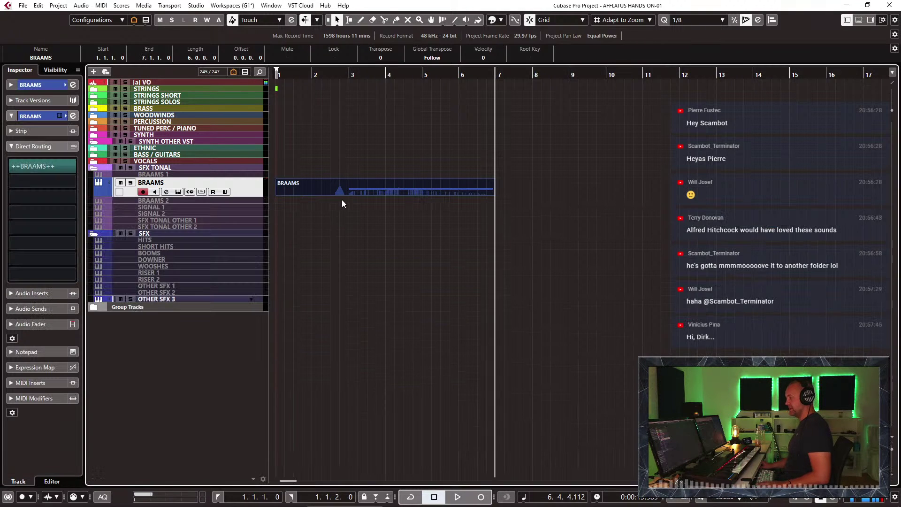
# Step: Split the BRAAMS part at bar 3 and delete the section before the split
pyautogui.press('3')
pyautogui.click(348, 193)
pyautogui.press('1')
pyautogui.click(342, 187)
pyautogui.press('Delete')
# Step: Duplicate the BRAAMS track without keeping the copied part, and repeat the original part directly after itself from bar 7 to bar 11
pyautogui.click(356, 194)
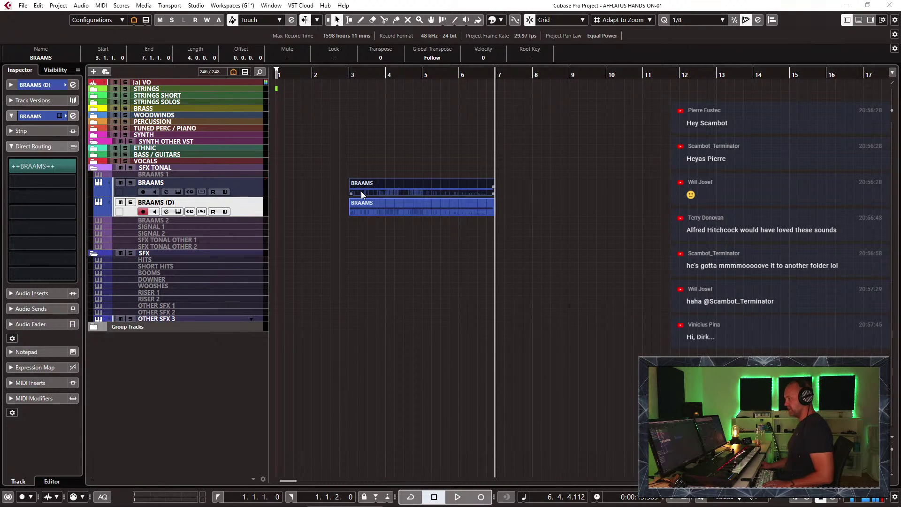
pyautogui.click(398, 193)
pyautogui.hotkey('ctrl', 'd')
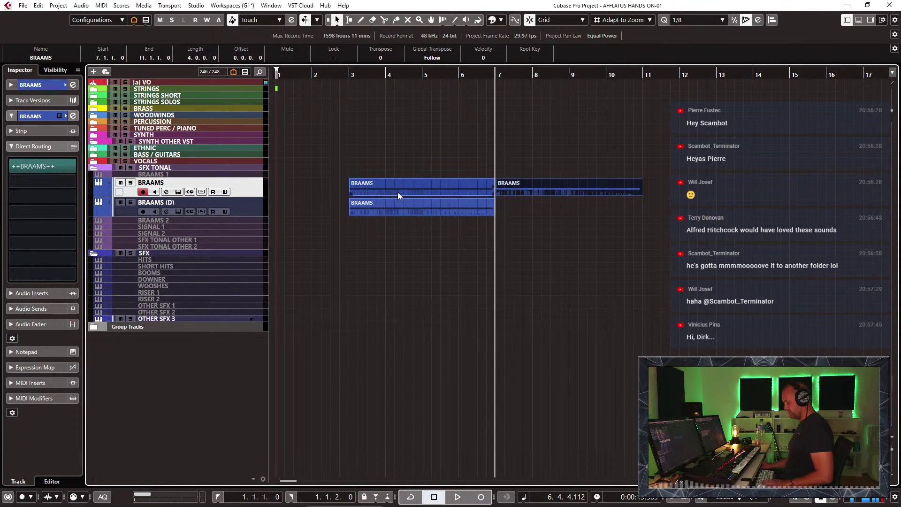
pyautogui.click(371, 209)
pyautogui.press('Delete')
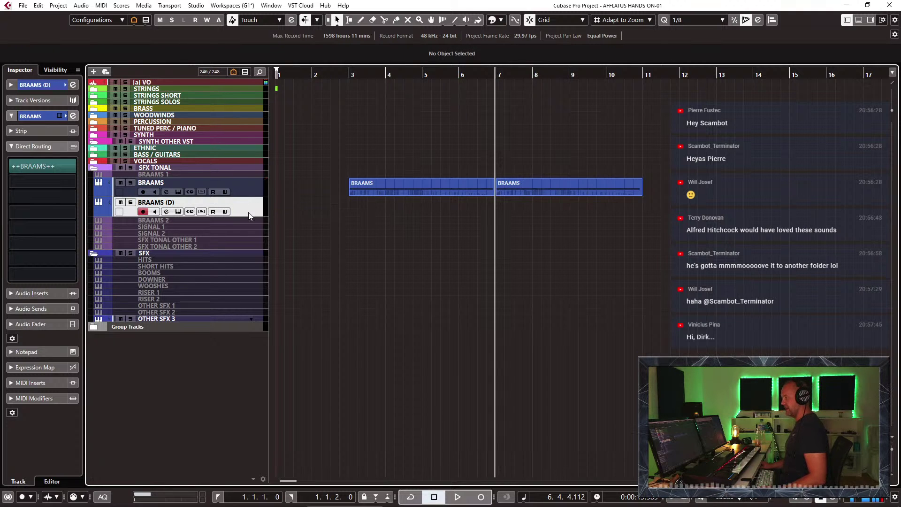
# Step: Play back the BRAAMS parts from the middle of bar 2 into bar 7 with the timeline zoomed out
pyautogui.click(351, 73)
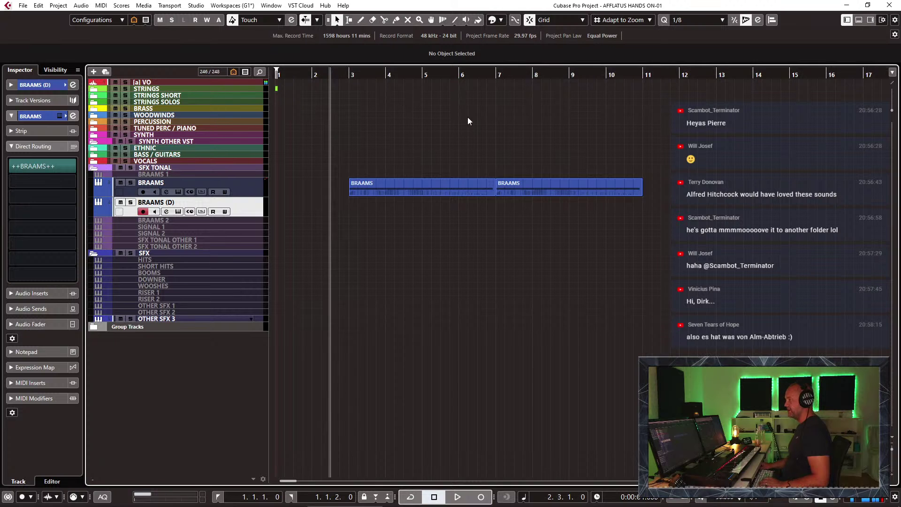
pyautogui.press('space')
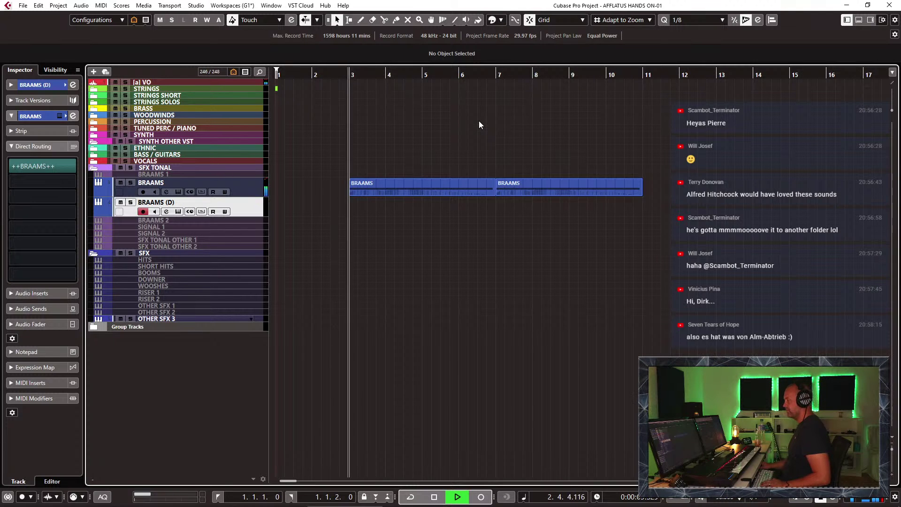
pyautogui.press('h')
pyautogui.press('h')
pyautogui.press('h')
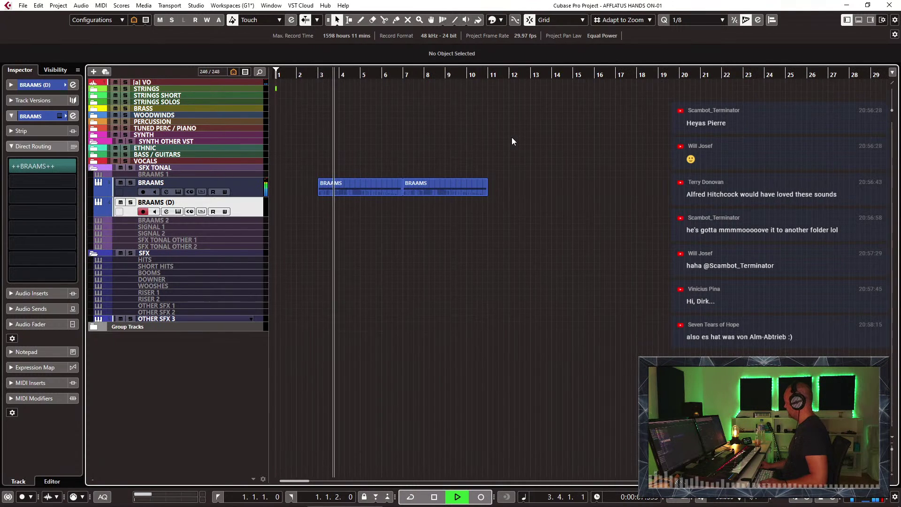
pyautogui.press('g')
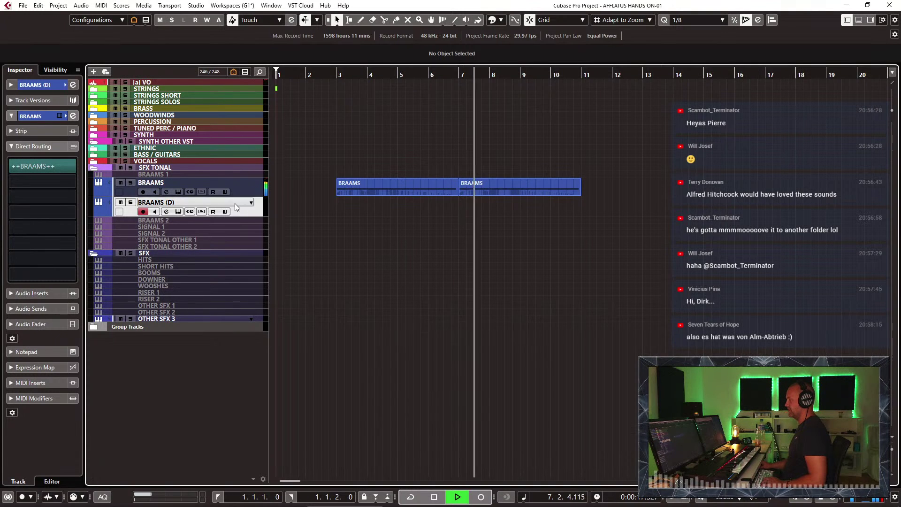
pyautogui.press('space')
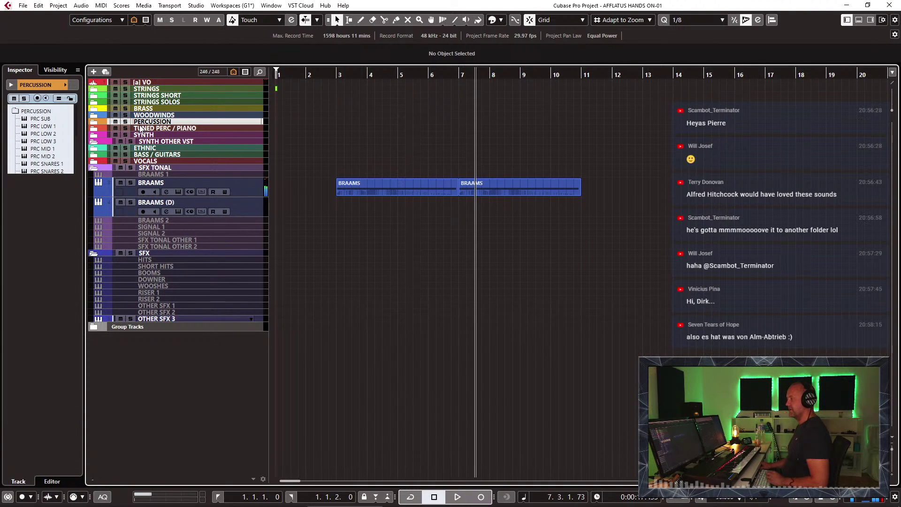
# Step: Check the tracks in the PERCUSSION folder, and enable the HITS track in the SFX folder with its Kontakt window open
pyautogui.click(93, 123)
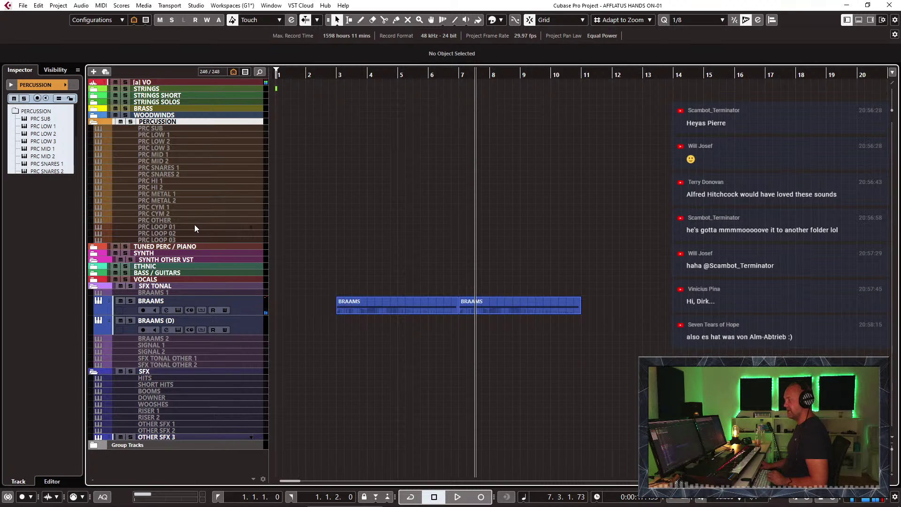
pyautogui.click(94, 123)
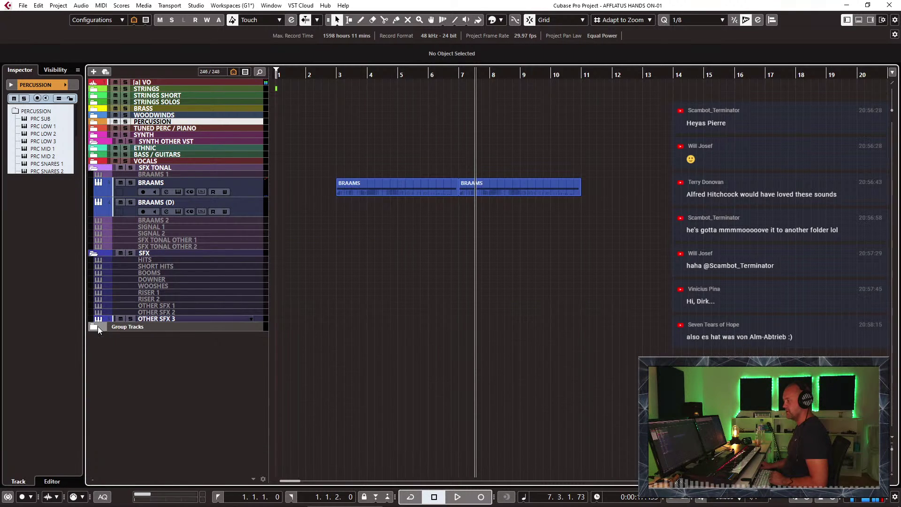
pyautogui.click(171, 260)
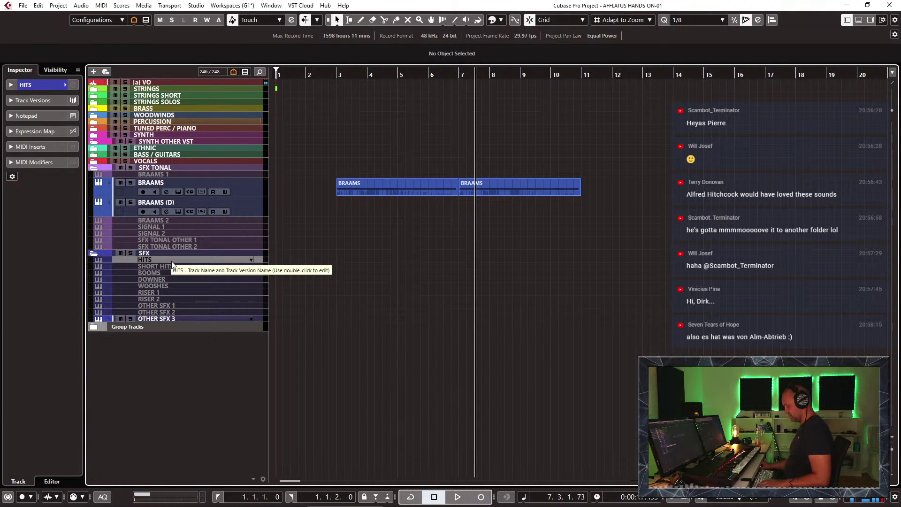
pyautogui.doubleClick(171, 261)
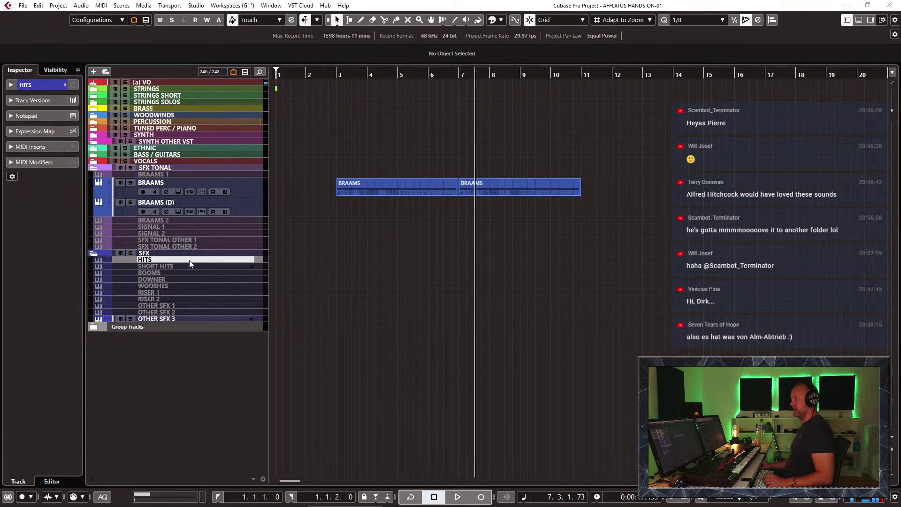
pyautogui.press('Return')
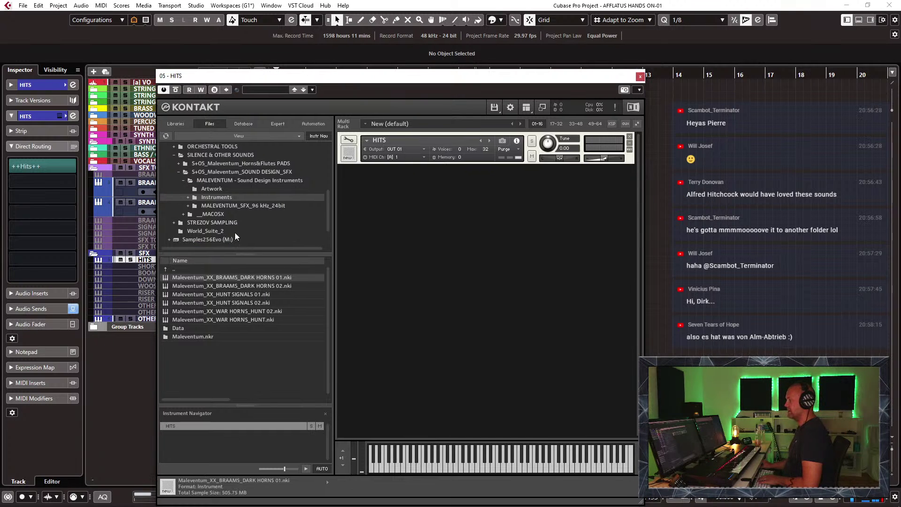
# Step: Search the Kontakt libraries for "ferr", load Ferrum - 02 Epic Trailer Percussion.nki into the HITS instrument, and close its window
pyautogui.click(168, 126)
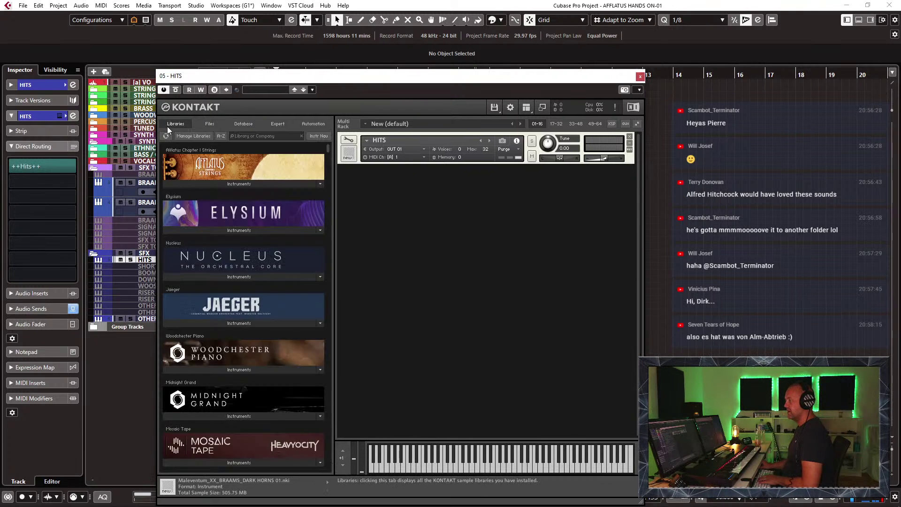
pyautogui.click(249, 136)
pyautogui.write('ferr')
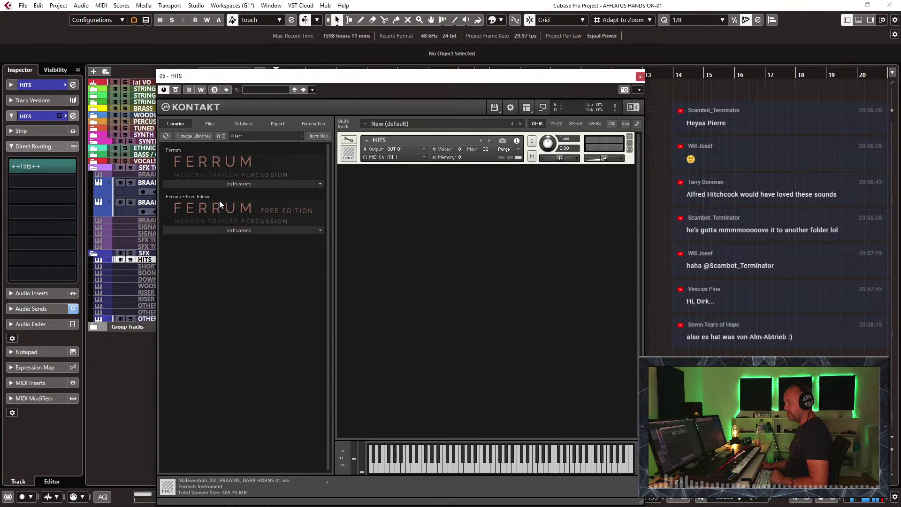
pyautogui.click(207, 184)
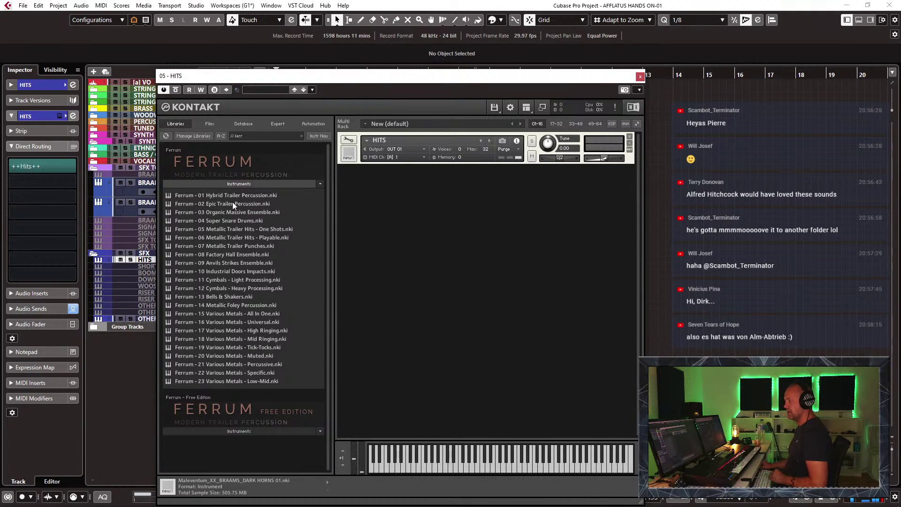
pyautogui.moveTo(233, 203); pyautogui.dragTo(457, 142)
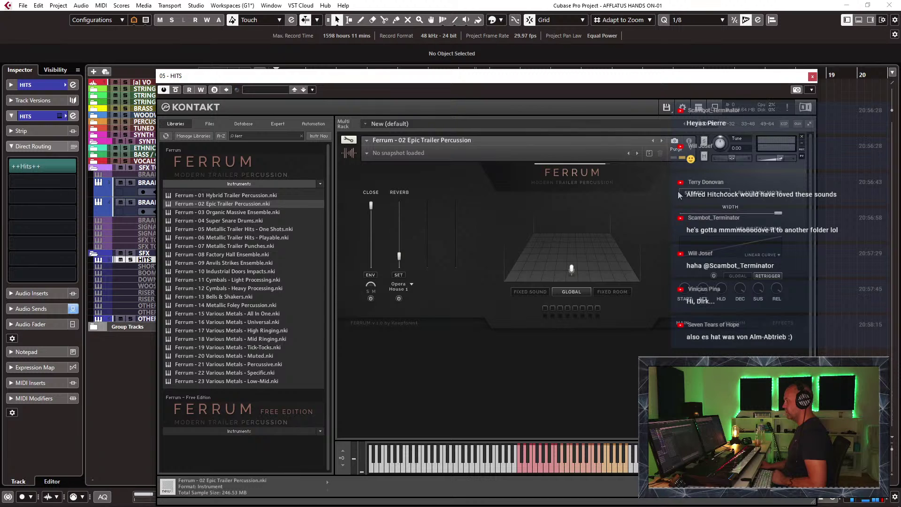
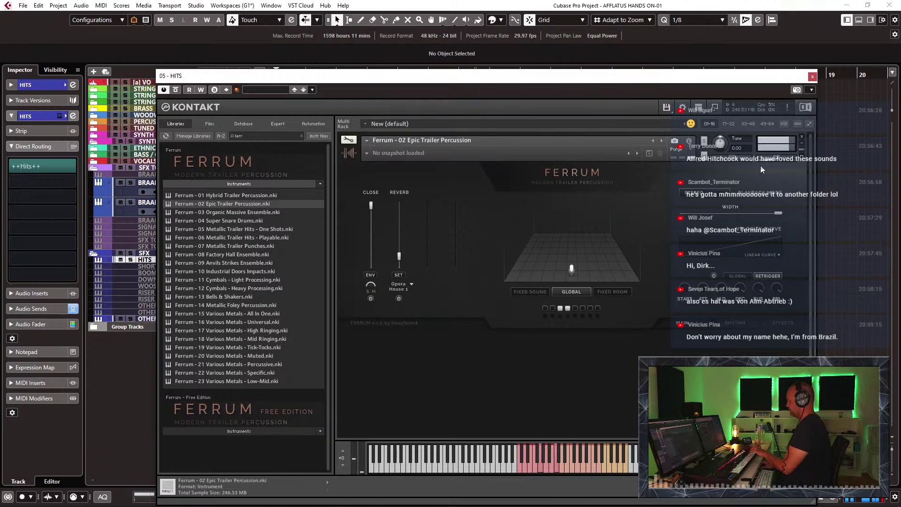
pyautogui.click(813, 77)
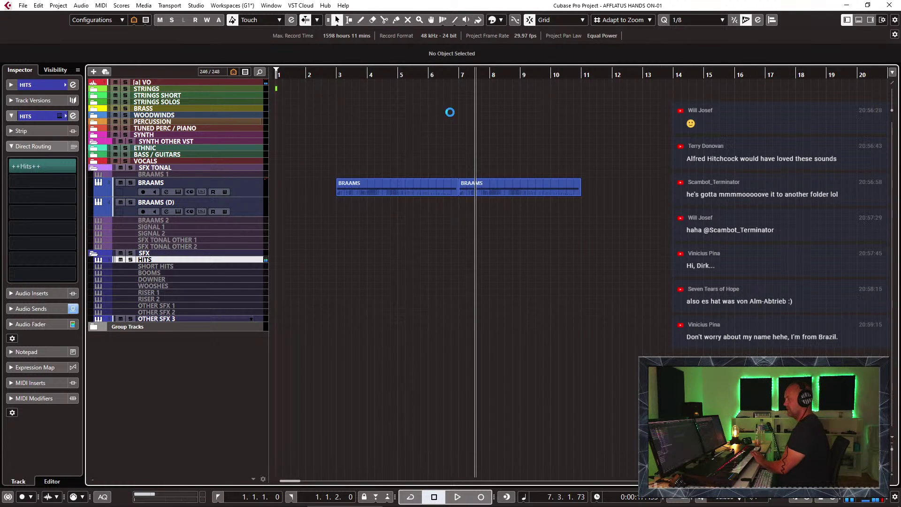
# Step: Record a hit on the HITS track starting from bar 6 and inspect the recorded notes in the Key Editor
pyautogui.moveTo(430, 74); pyautogui.dragTo(430, 76)
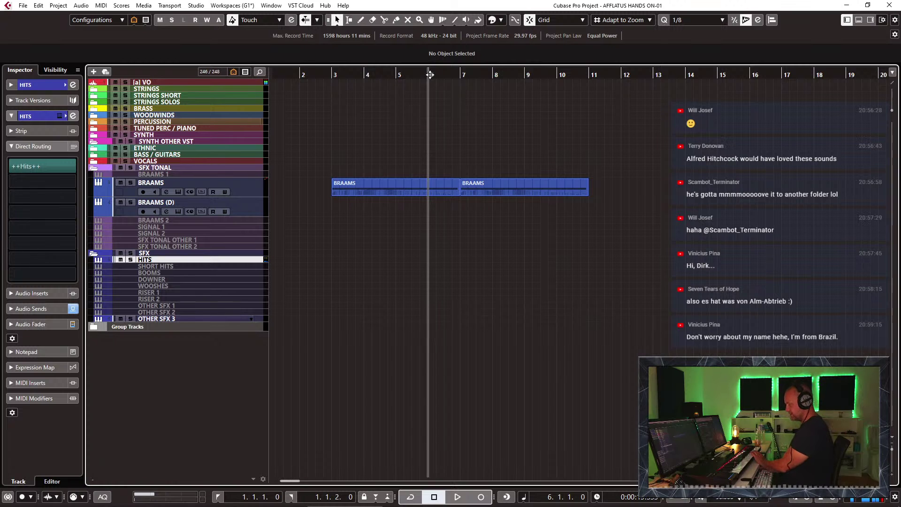
pyautogui.press('KP_Multiply')
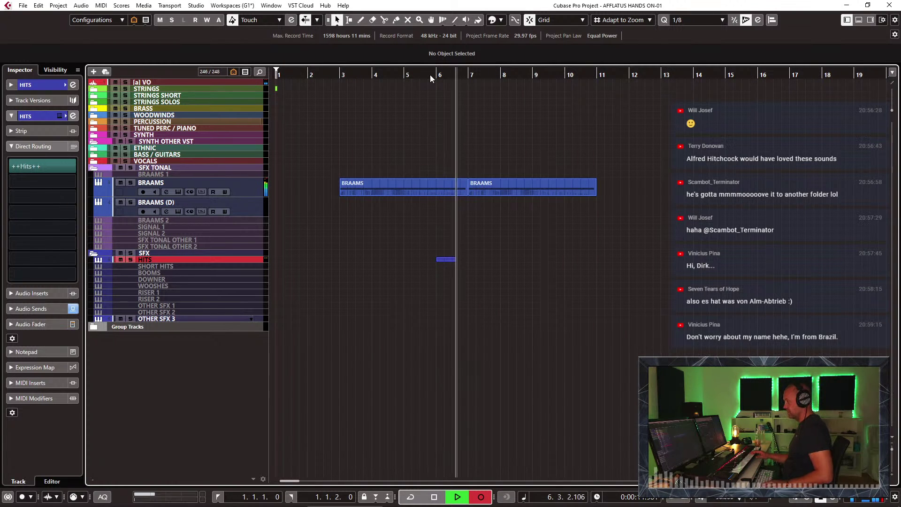
pyautogui.press('space')
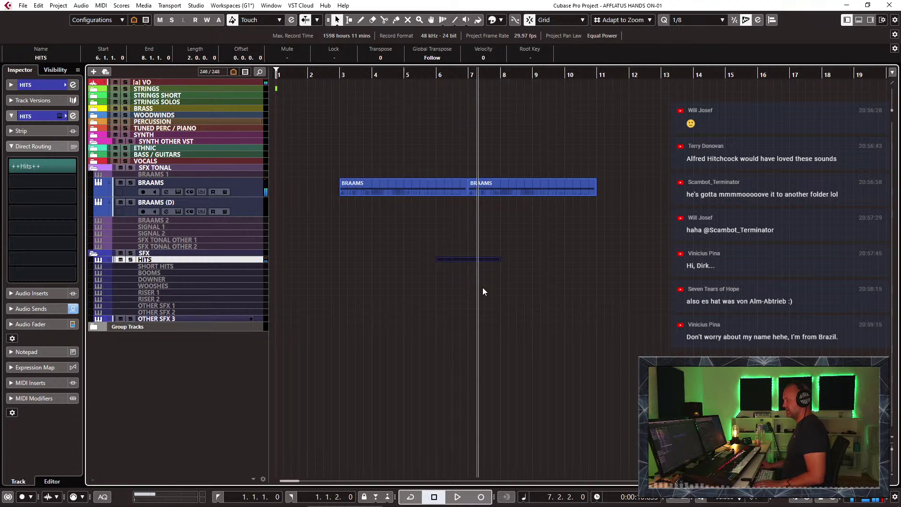
pyautogui.press('Return')
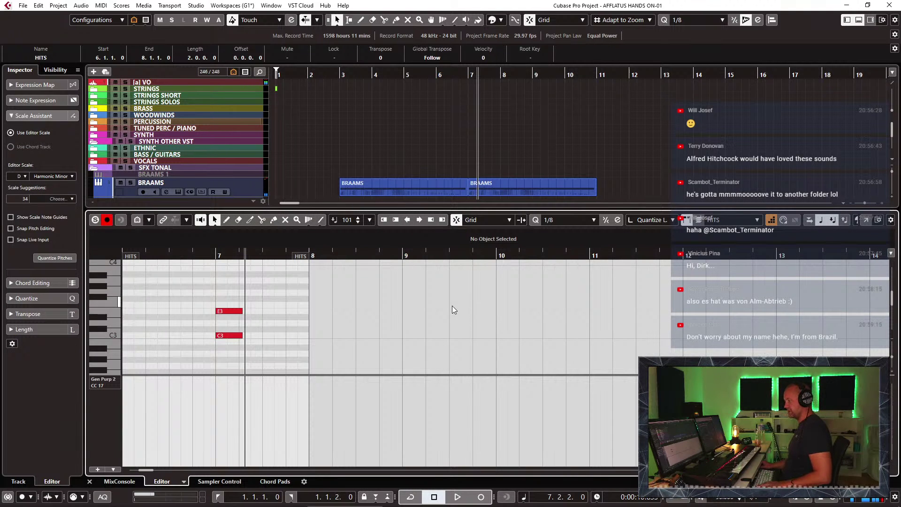
pyautogui.press('Return')
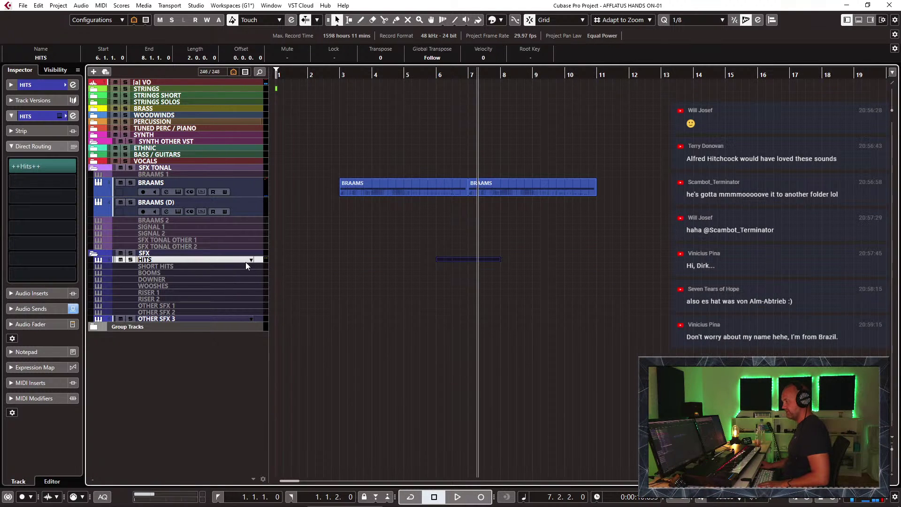
# Step: Enlarge the HITS track, split its recorded part at bar 7, and delete the empty section before the hit
pyautogui.moveTo(237, 262); pyautogui.dragTo(300, 306)
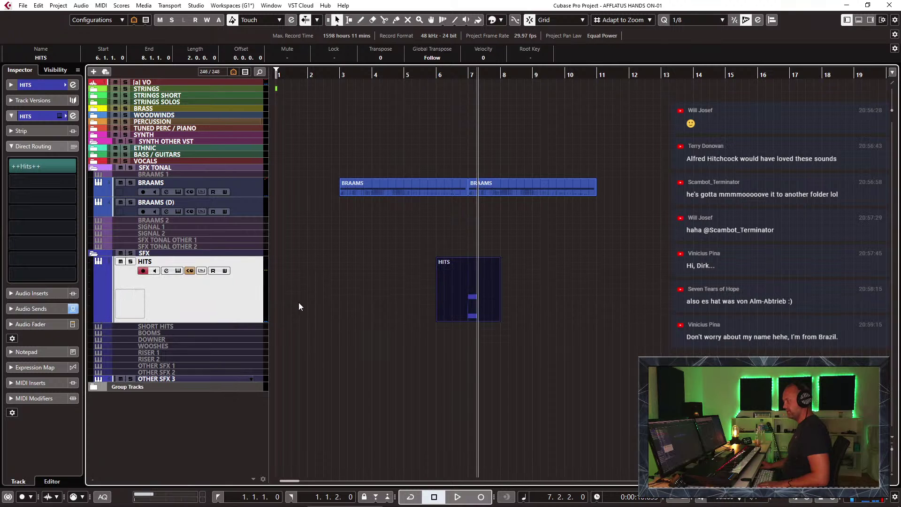
pyautogui.keyDown('alt'); pyautogui.click(472, 305); pyautogui.keyUp('alt')
pyautogui.click(458, 300)
pyautogui.press('Delete')
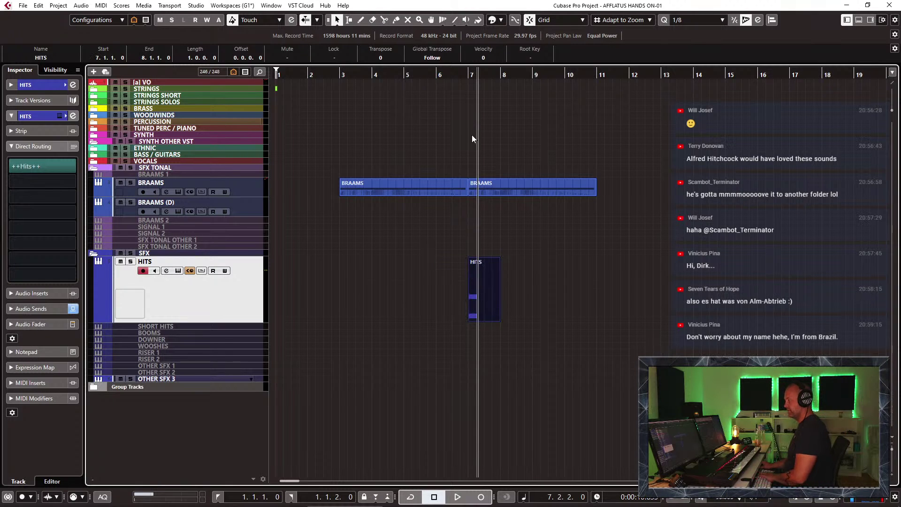
# Step: Create a one-bar part at bar 3 on the HITS track and enter a short D2 hit at its start
pyautogui.click(340, 75)
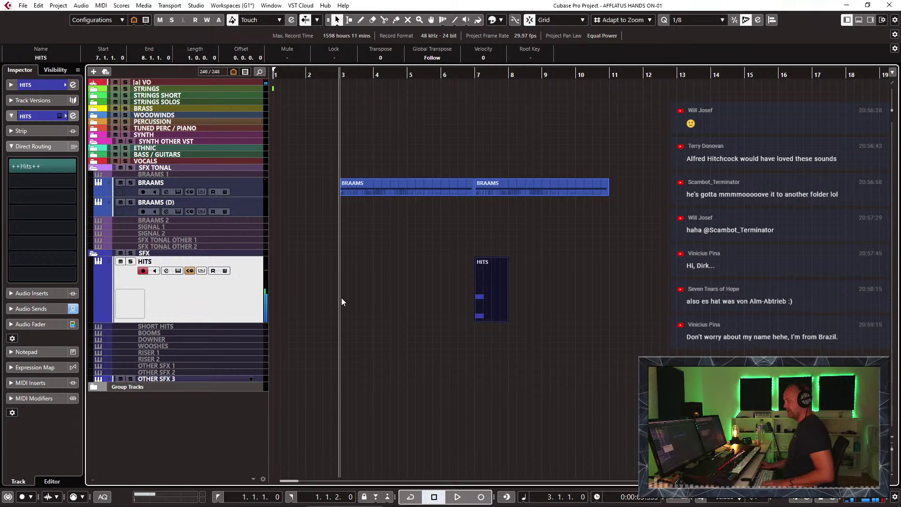
pyautogui.moveTo(342, 298); pyautogui.dragTo(377, 299)
pyautogui.doubleClick(360, 299)
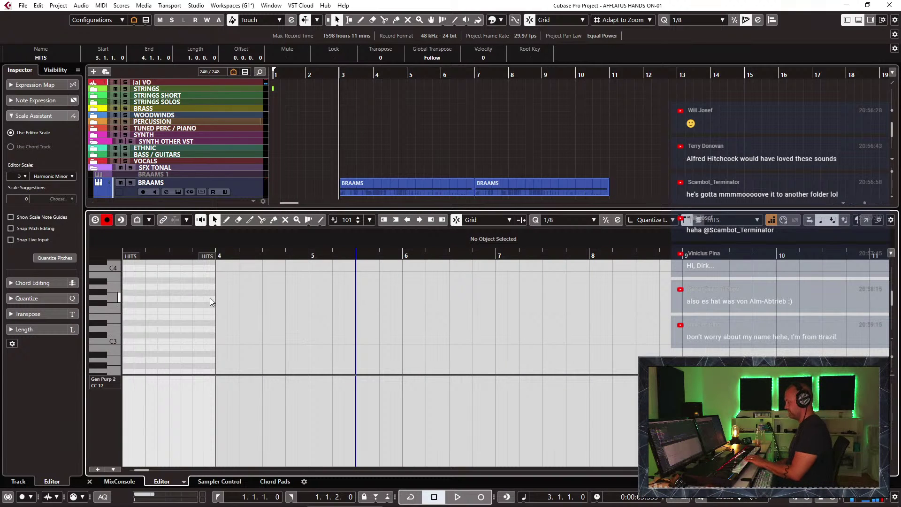
pyautogui.click(132, 314)
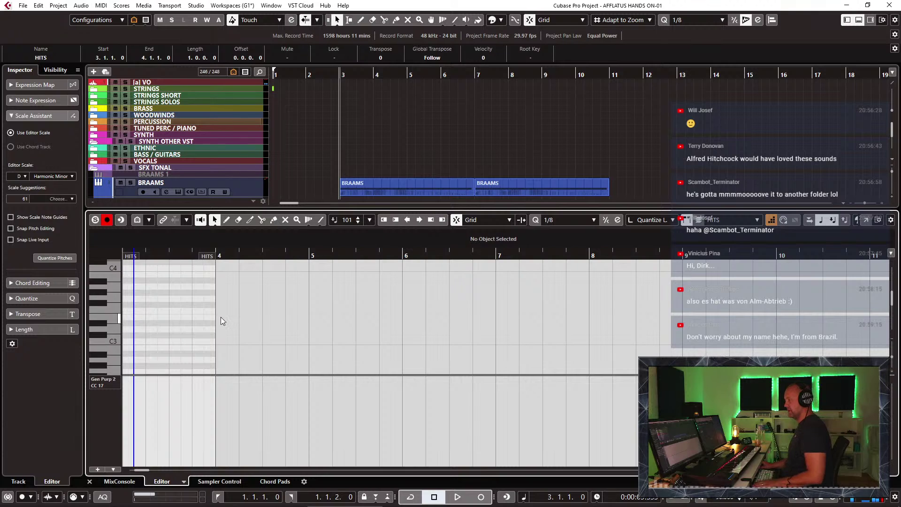
pyautogui.press('Return')
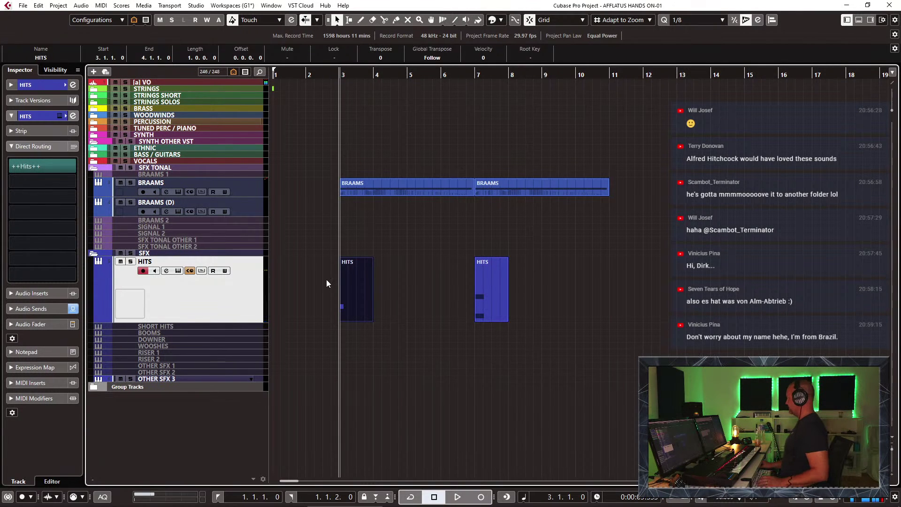
# Step: Check the D2 hit of the bar 3 HITS part in the Key Editor with the controller lane showing Velocity
pyautogui.doubleClick(342, 259)
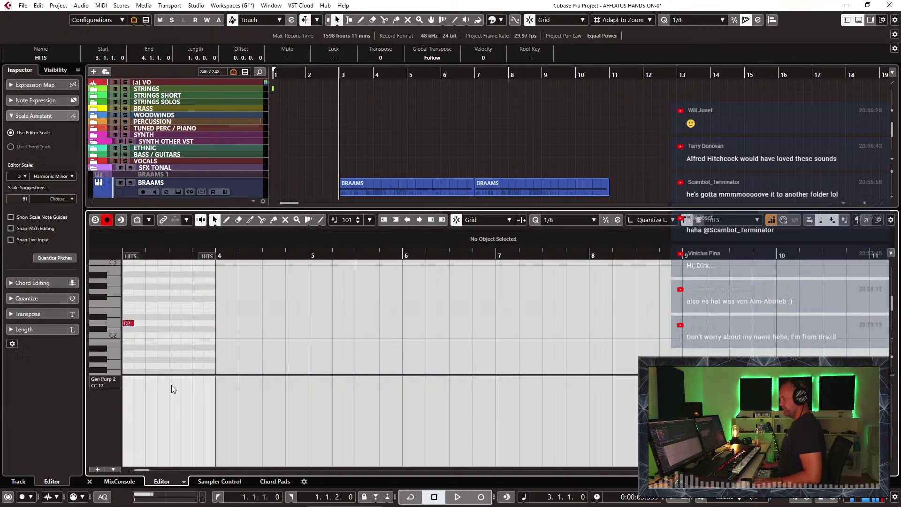
pyautogui.click(115, 384)
pyautogui.click(122, 9)
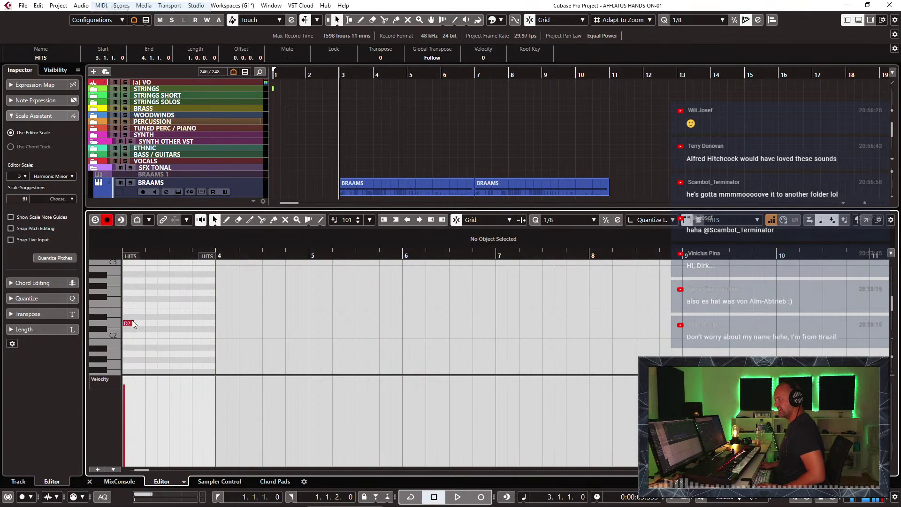
pyautogui.hotkey('ctrl', 'e')
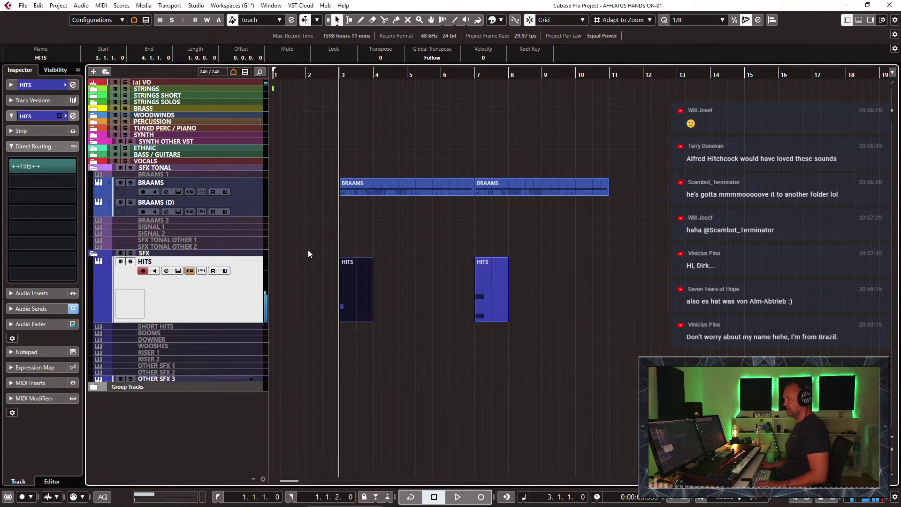
# Step: Set the left locator to 2.3.1 and play back the braams and hits from there into bar 8
pyautogui.moveTo(323, 74); pyautogui.dragTo(320, 76)
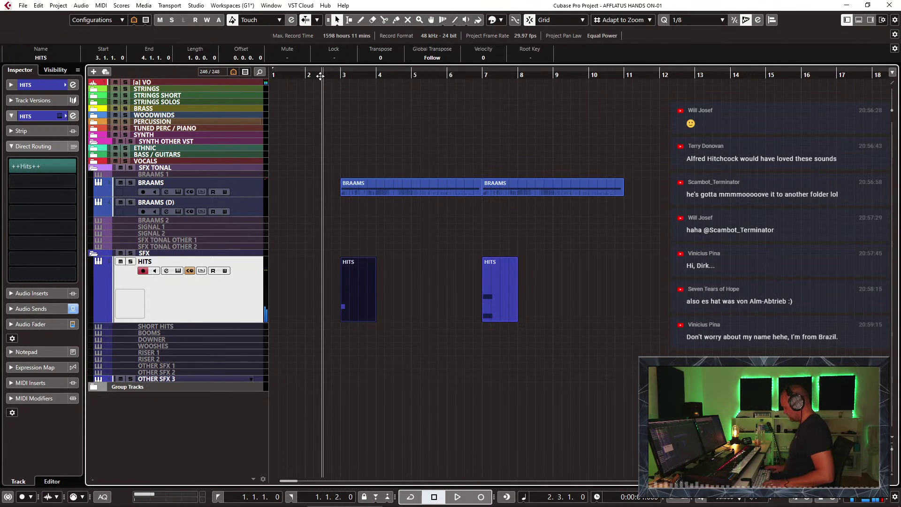
pyautogui.keyDown('ctrl'); pyautogui.click(320, 75); pyautogui.keyUp('ctrl')
pyautogui.press('space')
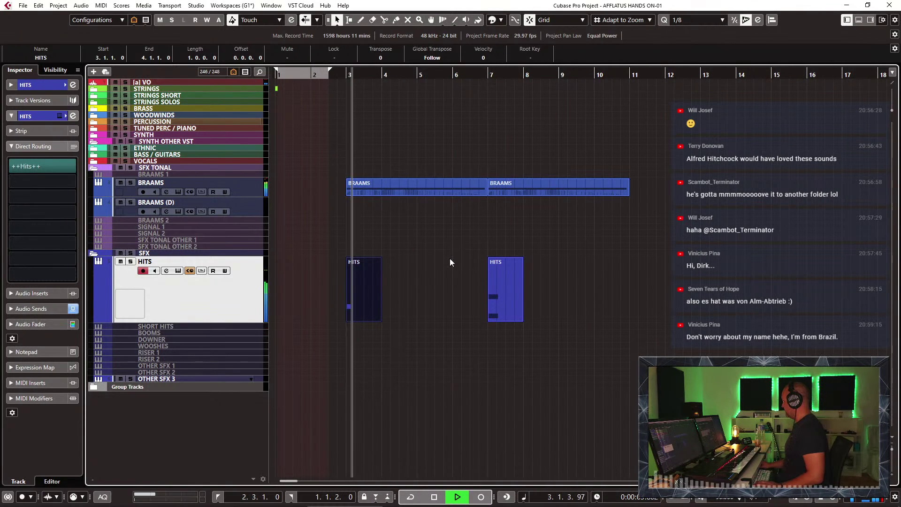
pyautogui.press('h')
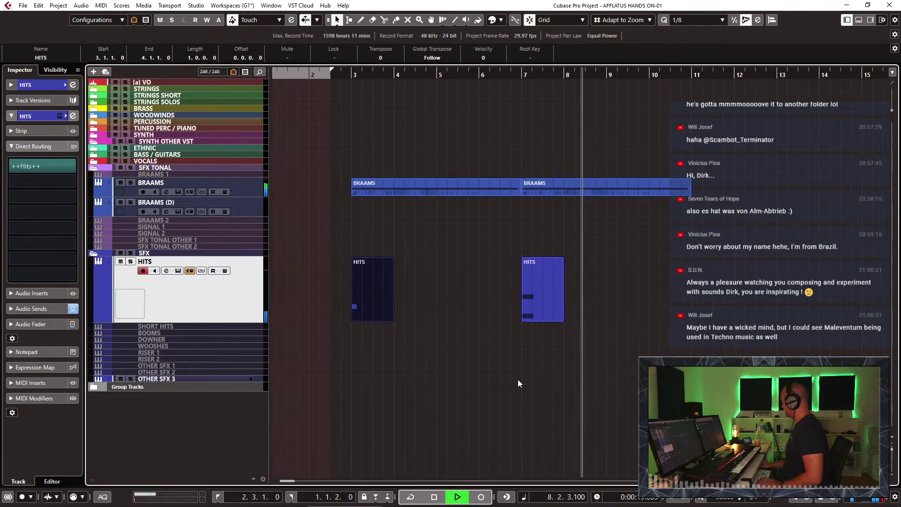
pyautogui.press('space')
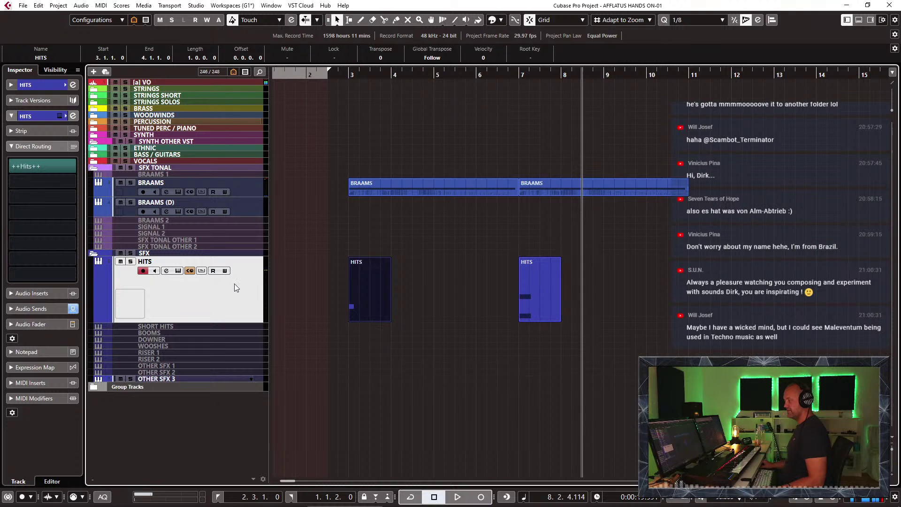
# Step: Enable the WOOSHES track in the SFX folder, enlarge it, and open its Kontakt window beside the track list
pyautogui.click(172, 339)
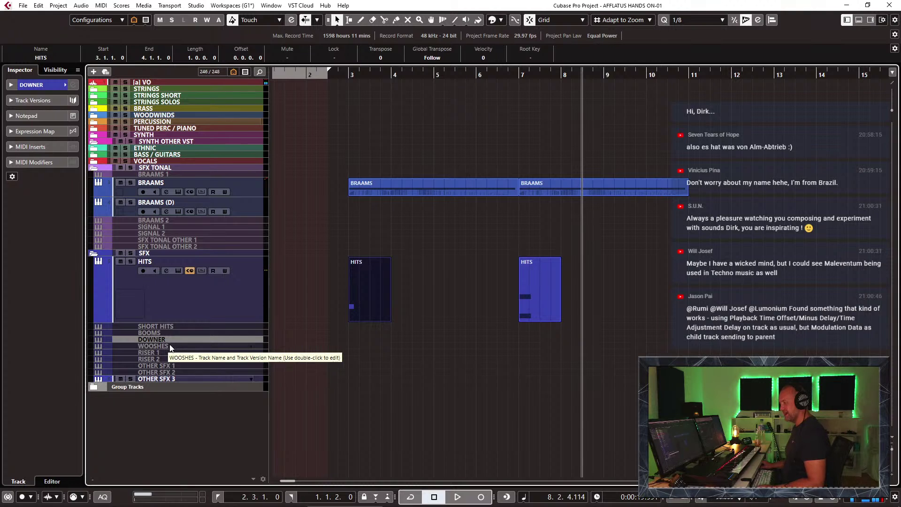
pyautogui.click(170, 346)
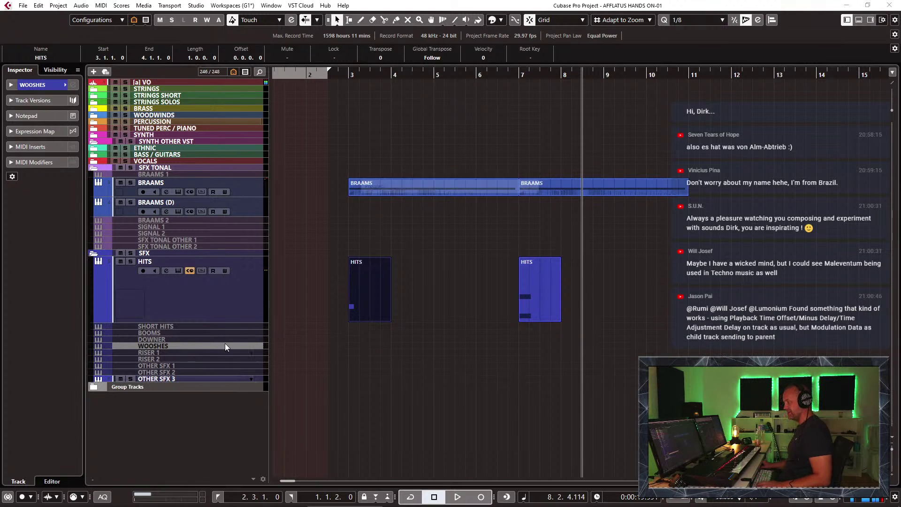
pyautogui.click(179, 347)
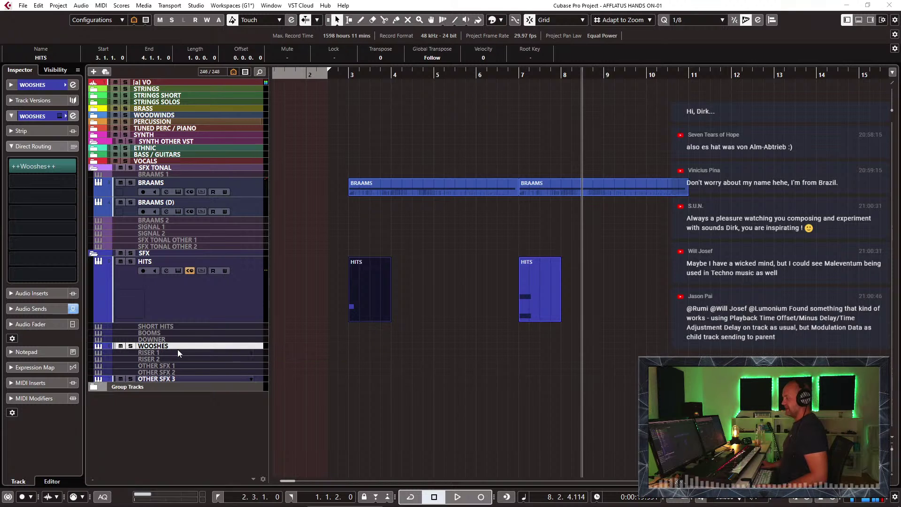
pyautogui.moveTo(178, 348); pyautogui.dragTo(177, 371)
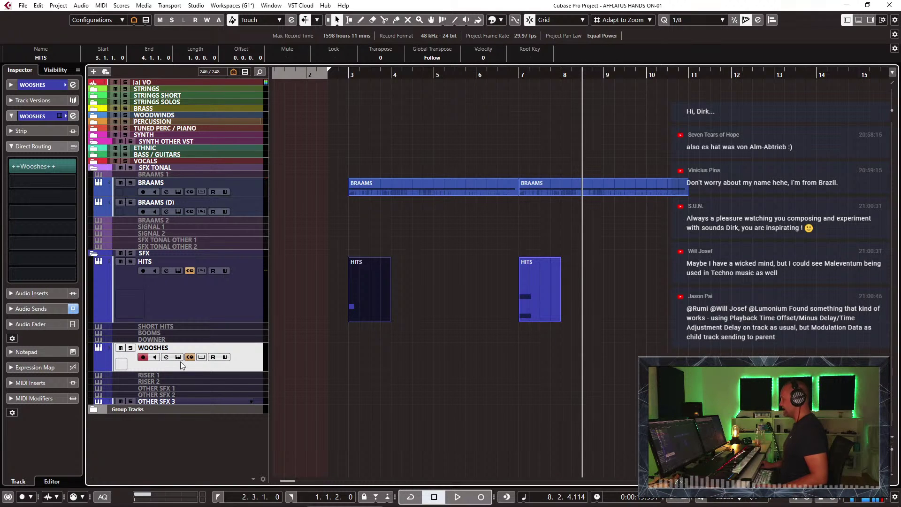
pyautogui.click(170, 81)
pyautogui.click(239, 363)
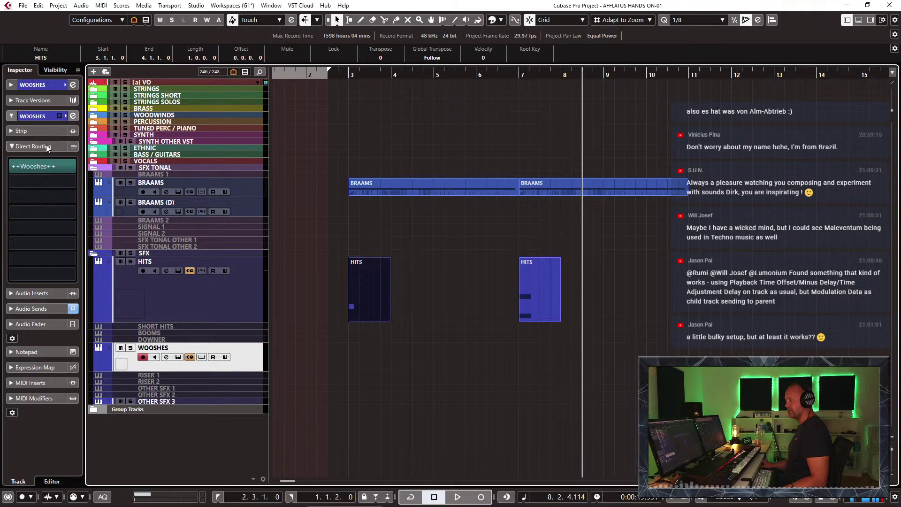
pyautogui.press('e')
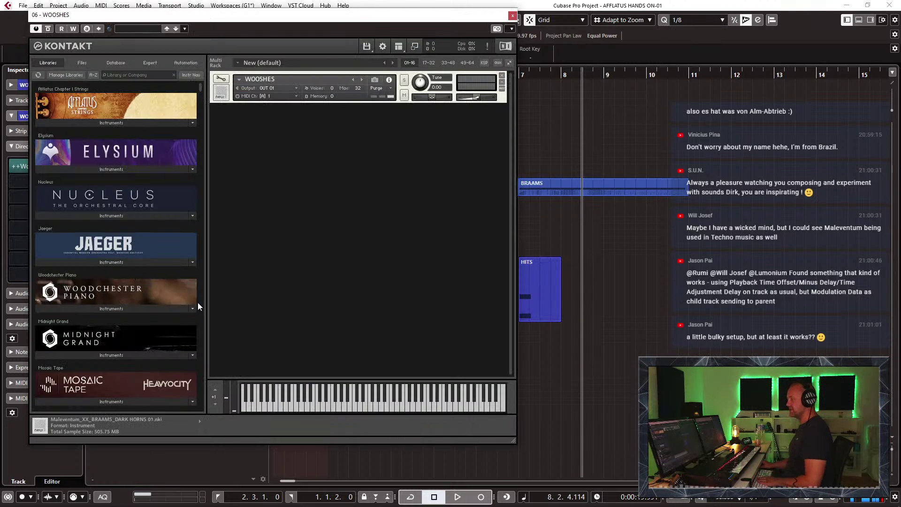
pyautogui.moveTo(228, 20); pyautogui.dragTo(466, 29)
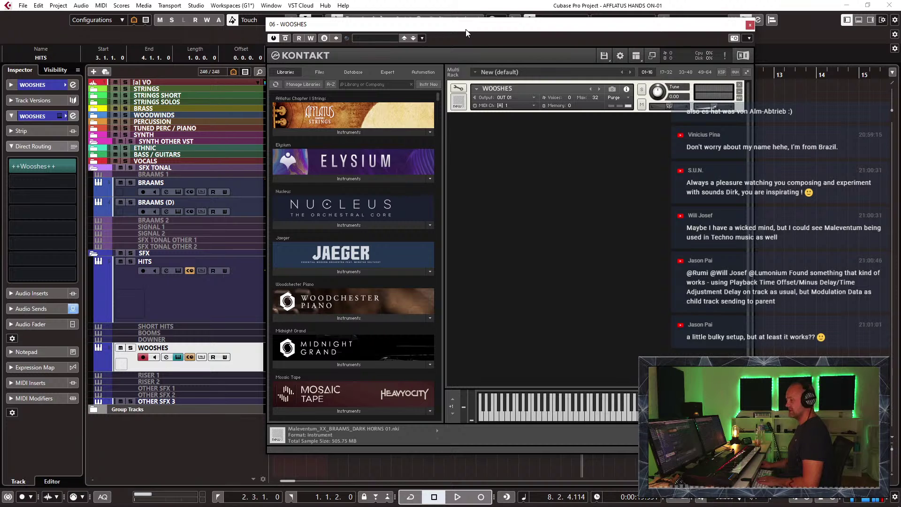
# Step: Search the Kontakt libraries for "dam" and load D2 Ensemble Designer.nki from Damage 2 into the WOOSHES instrument
pyautogui.click(360, 85)
pyautogui.write('dam')
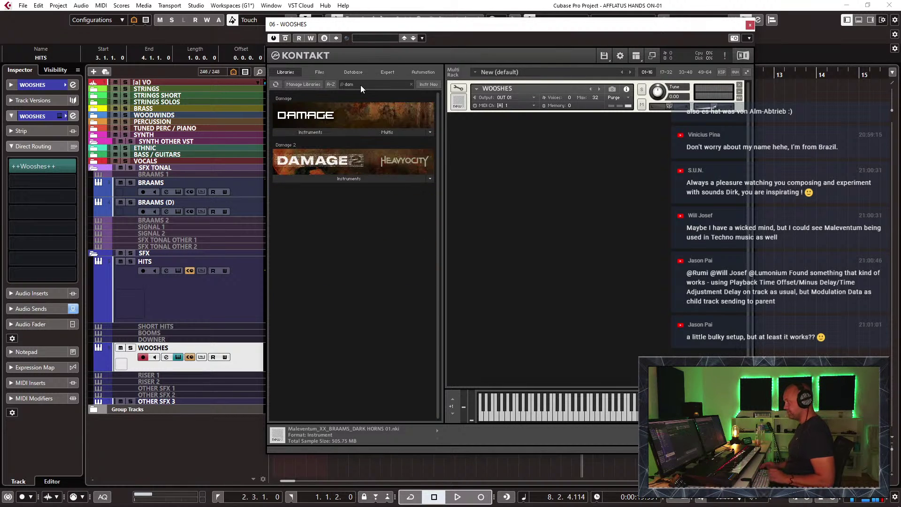
pyautogui.click(352, 177)
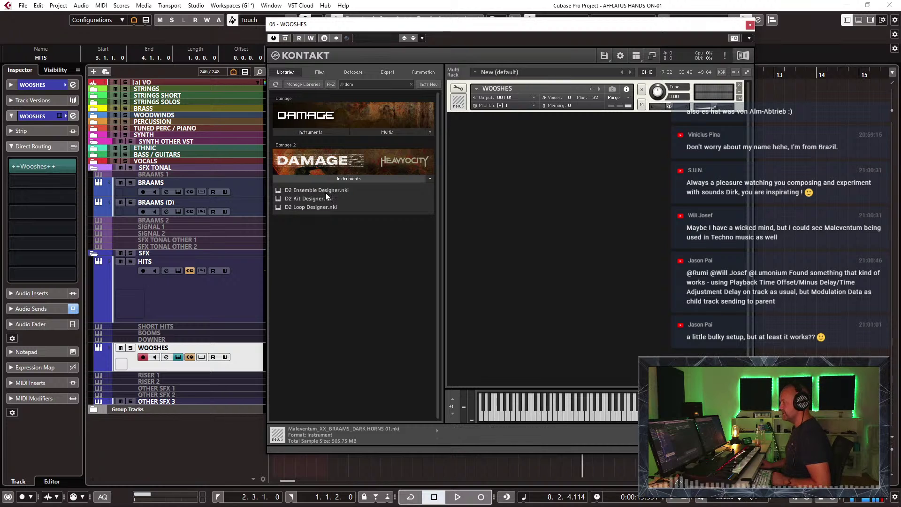
pyautogui.doubleClick(308, 190)
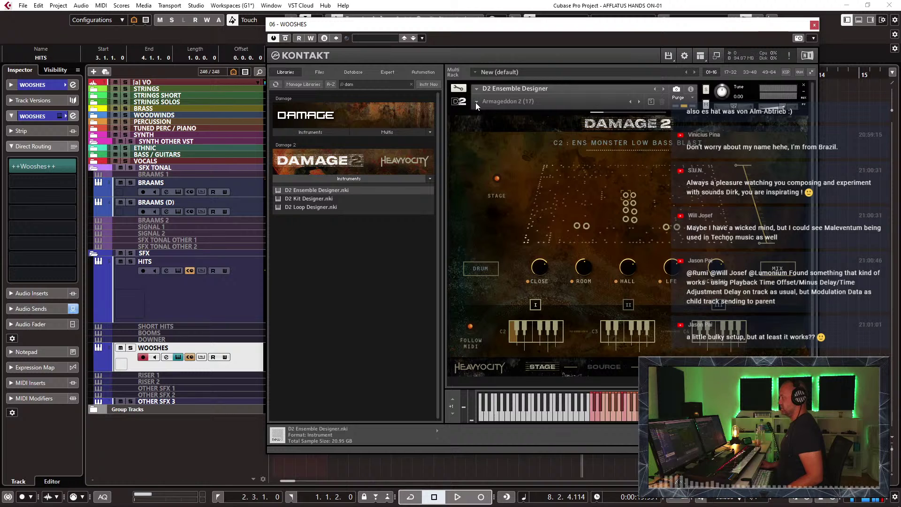
# Step: Load the factory preset It Swells (36) from 01 All-Star Presets in D2 Ensemble Designer and audition its sounds
pyautogui.click(477, 102)
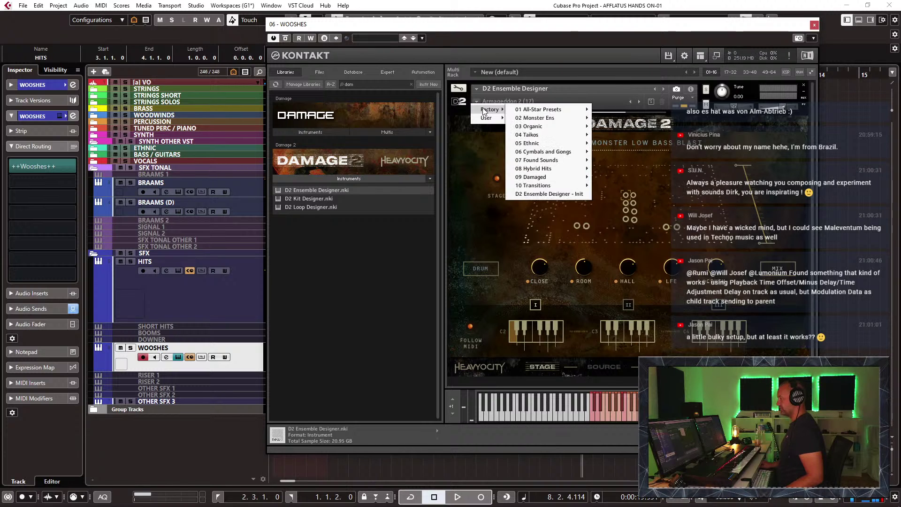
pyautogui.moveTo(562, 108)
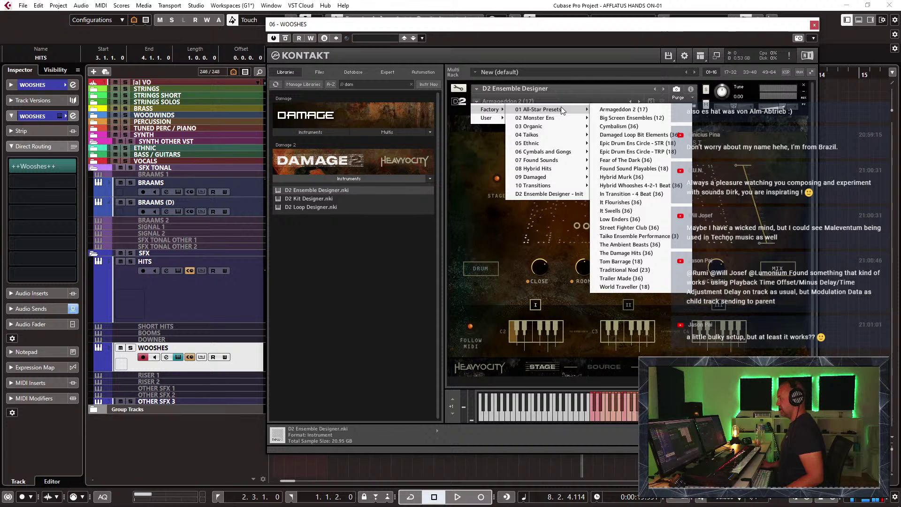
pyautogui.moveTo(570, 170)
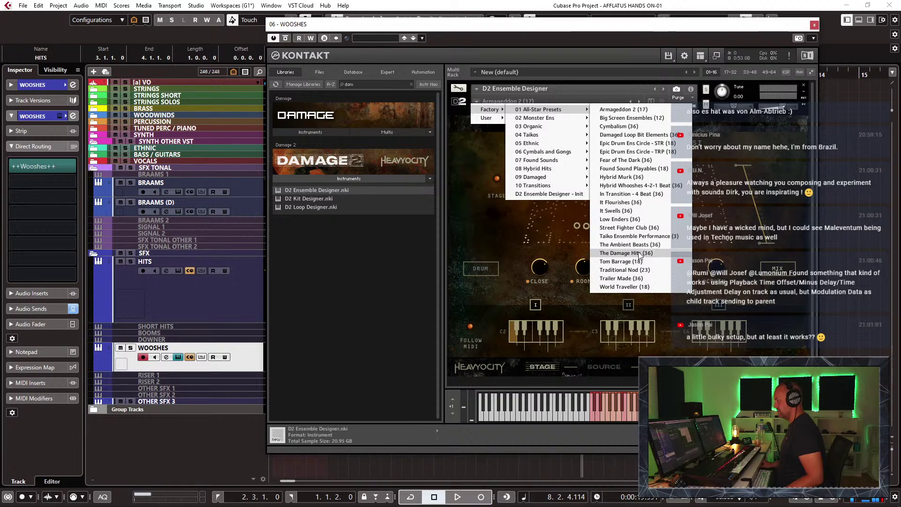
pyautogui.click(634, 211)
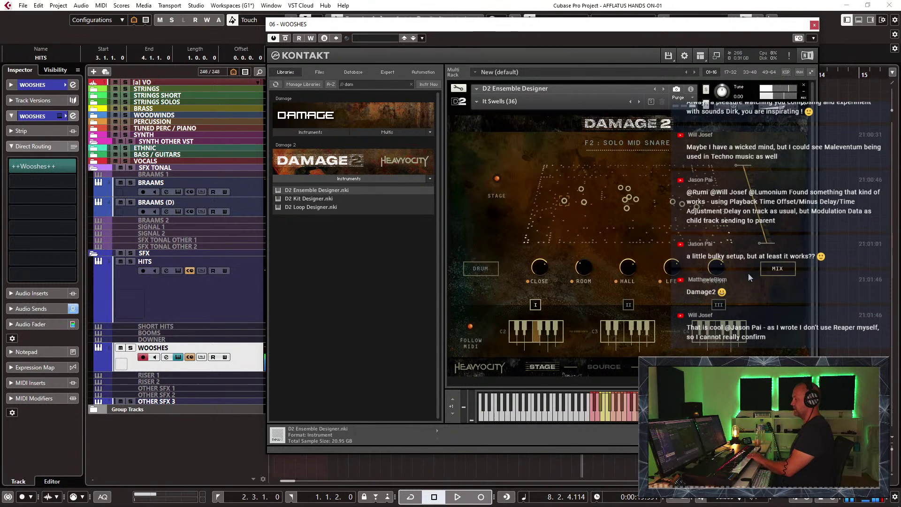
# Step: Open the preset list of D2 Ensemble Designer again
pyautogui.click(476, 102)
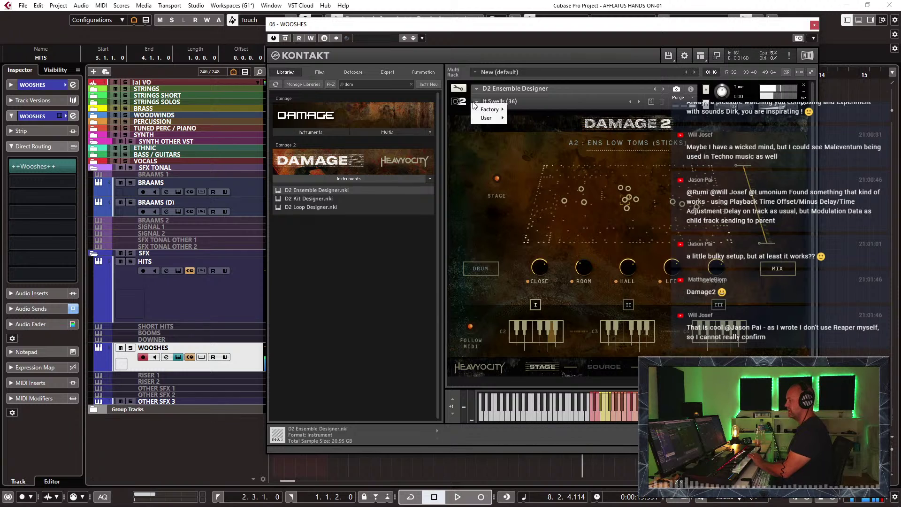
# Step: Load the factory transition preset Hybrid Whooshes - Menu (36) in D2 Ensemble Designer and close the instrument window
pyautogui.moveTo(489, 109)
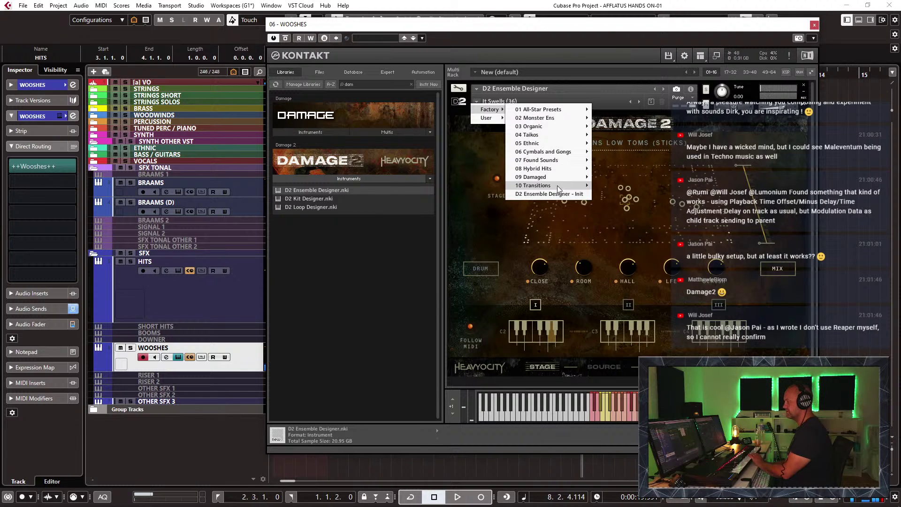
pyautogui.moveTo(558, 187)
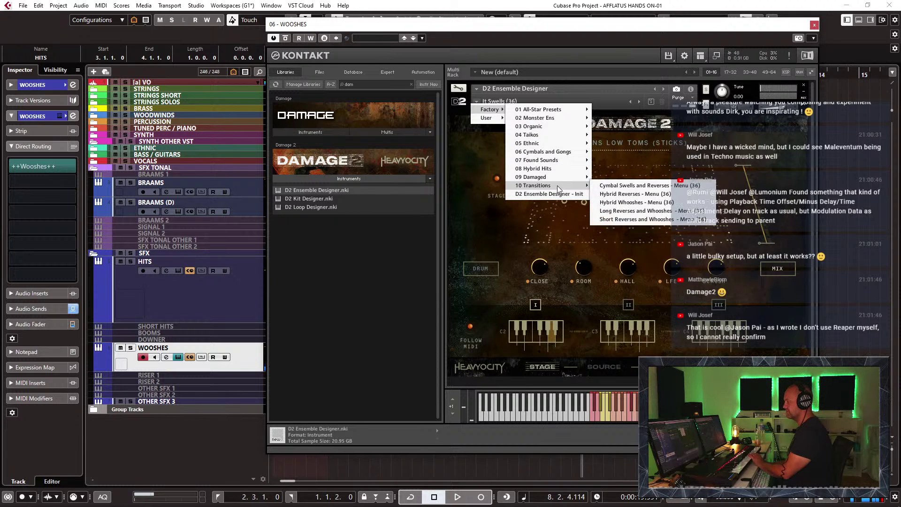
pyautogui.click(629, 203)
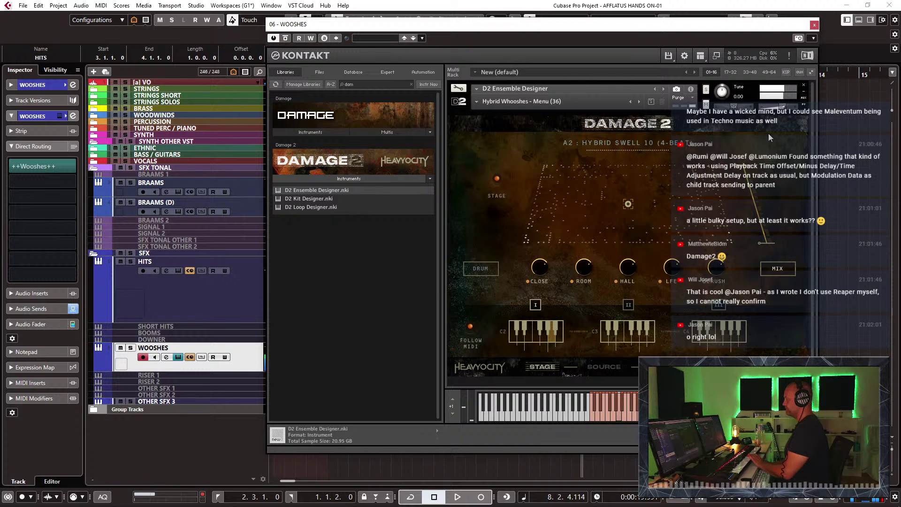
pyautogui.click(814, 26)
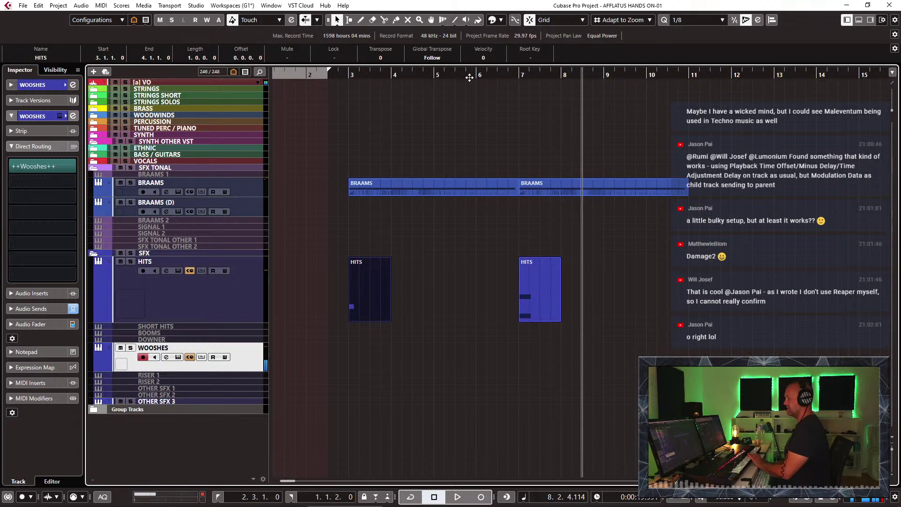
# Step: Record a whoosh part on the WOOSHES track starting at bar 5 and check its note in the editor
pyautogui.click(435, 74)
pyautogui.press('KP_Multiply')
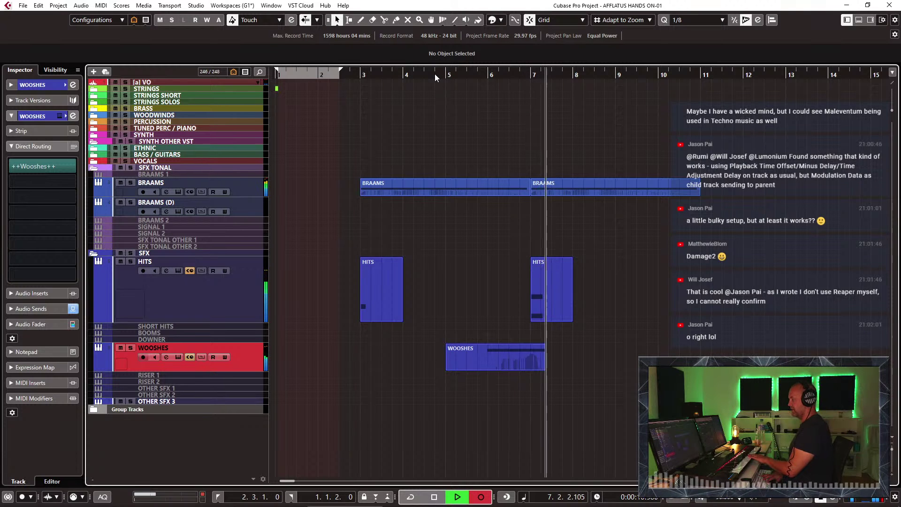
pyautogui.press('space')
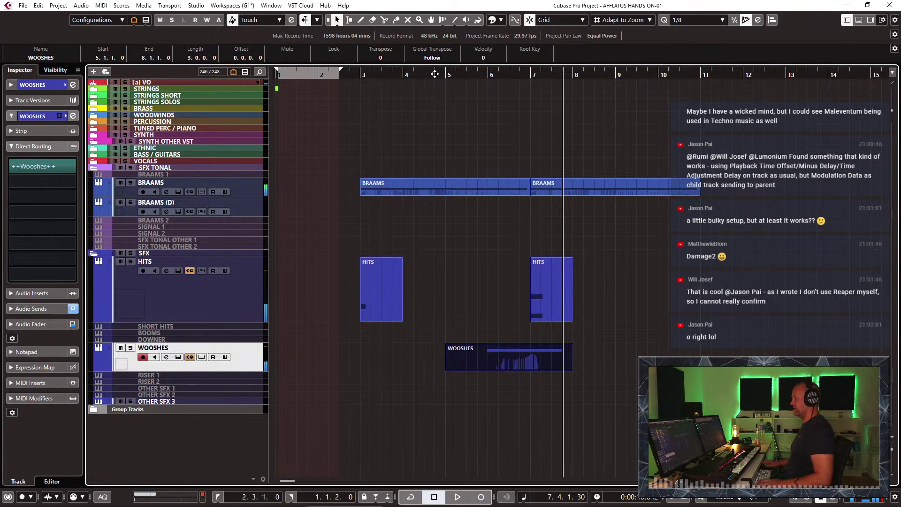
pyautogui.doubleClick(521, 360)
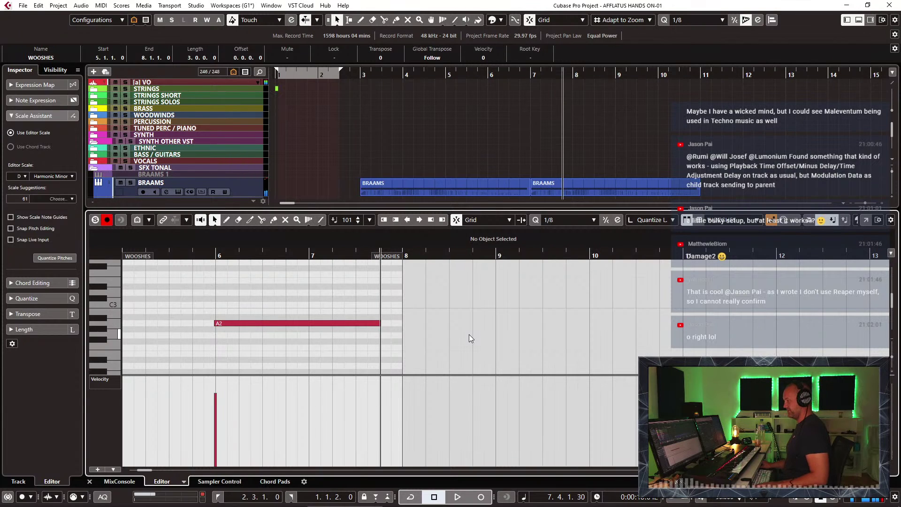
pyautogui.hotkey('ctrl', 'e')
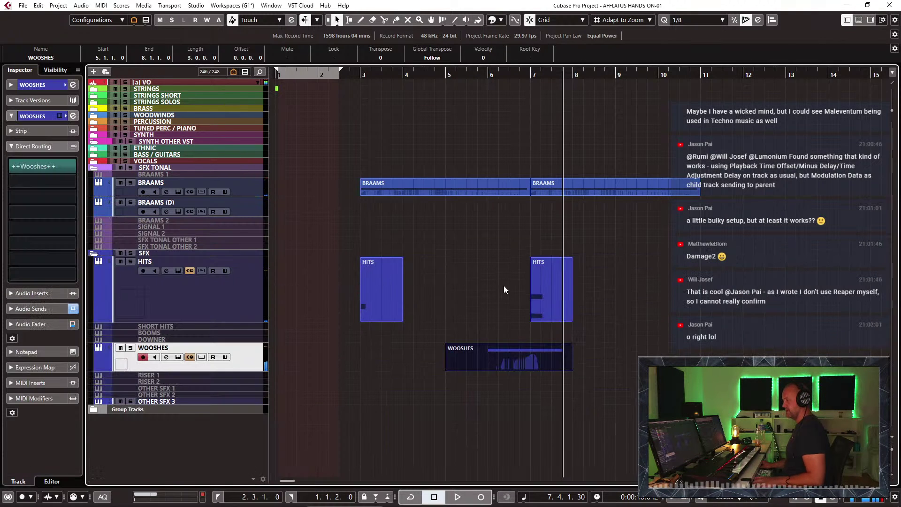
# Step: Rename the WOOSHES track as WOOSHES DMG 2
pyautogui.doubleClick(173, 348)
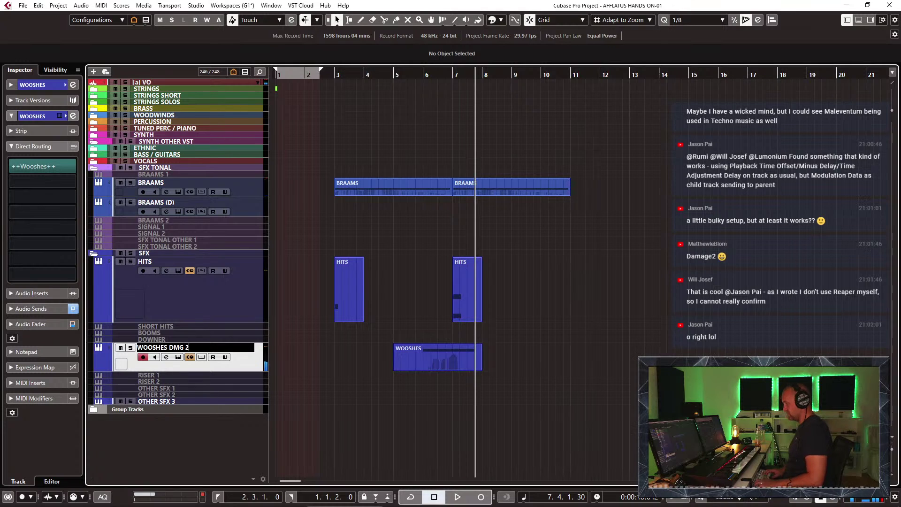
pyautogui.write('DMG 2')
pyautogui.press('Return')
# Step: Audition the HITS track during playback and record a series of hits on it starting from bar 7
pyautogui.press('space')
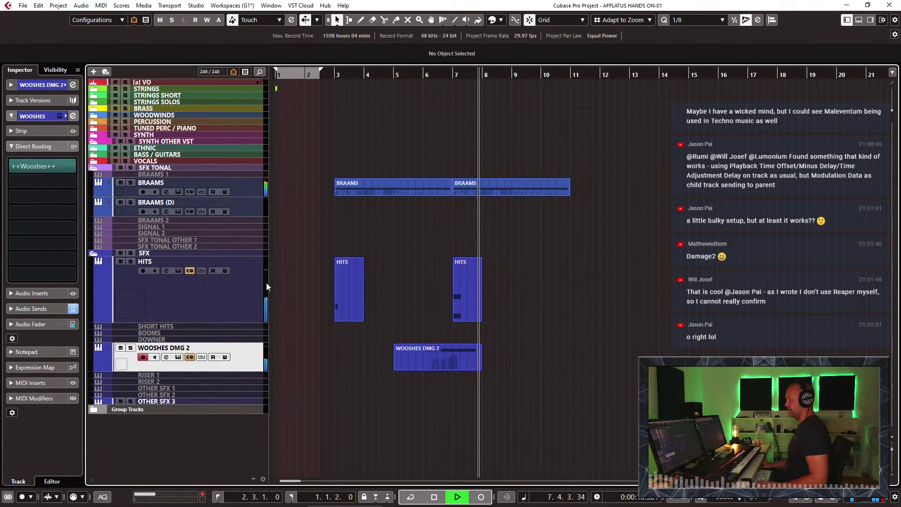
pyautogui.click(241, 308)
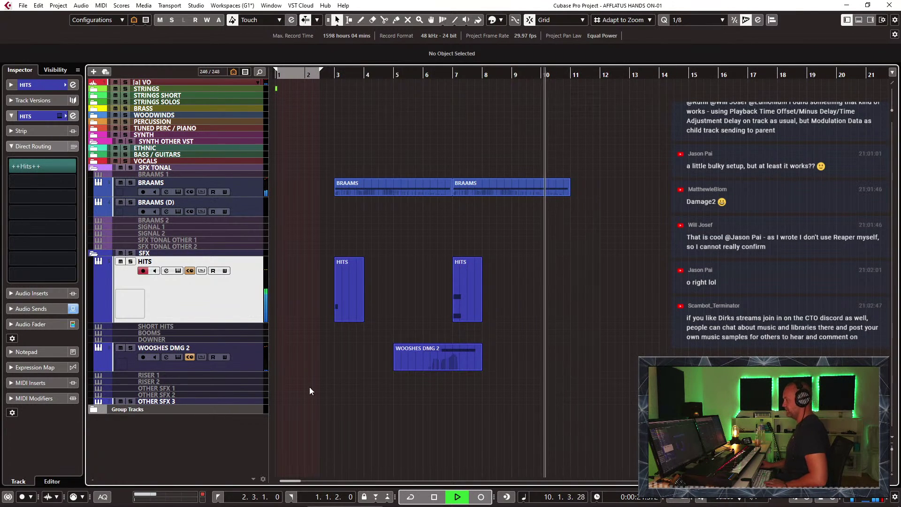
pyautogui.press('space')
pyautogui.click(513, 76)
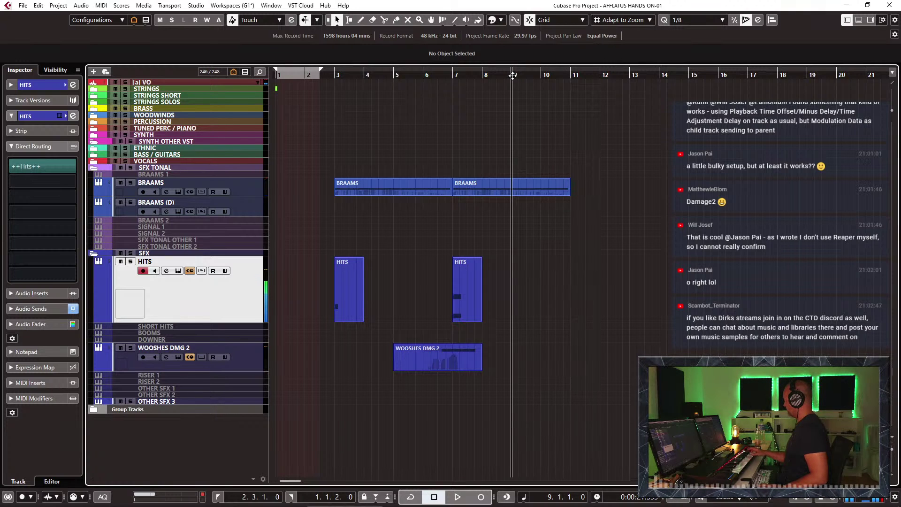
pyautogui.click(453, 75)
pyautogui.press('KP_Multiply')
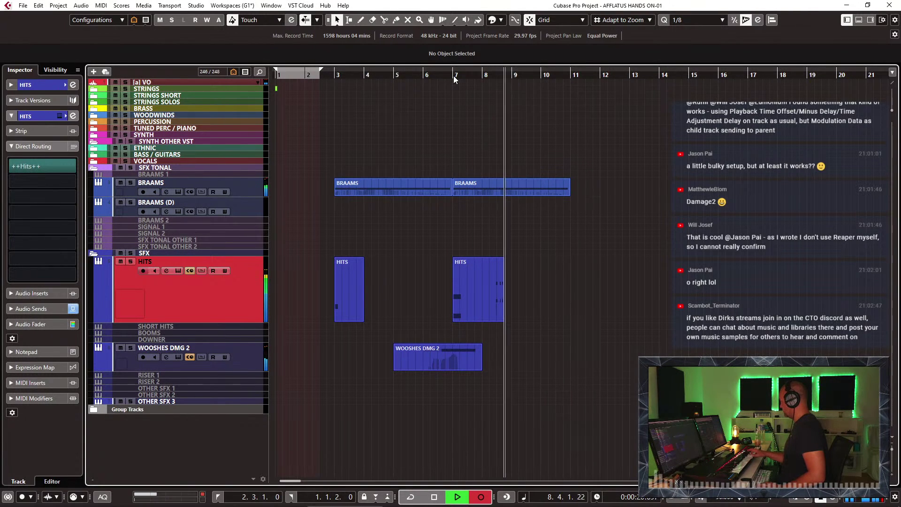
pyautogui.press('space')
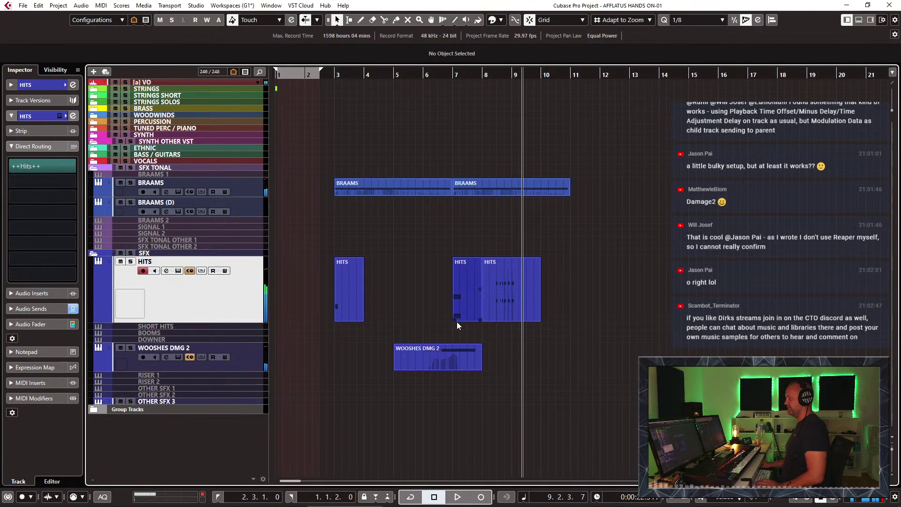
# Step: Quantize all notes of the newly recorded HITS part to 1/16
pyautogui.doubleClick(516, 289)
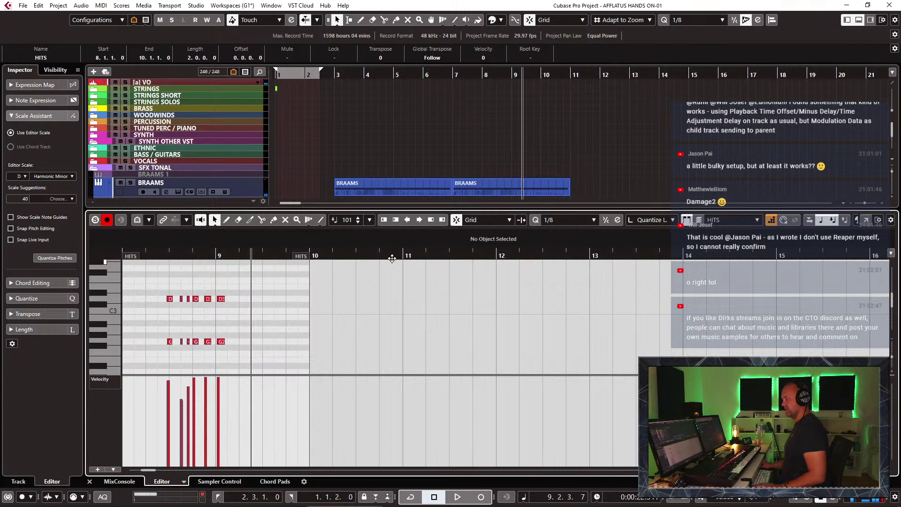
pyautogui.click(592, 220)
pyautogui.click(604, 284)
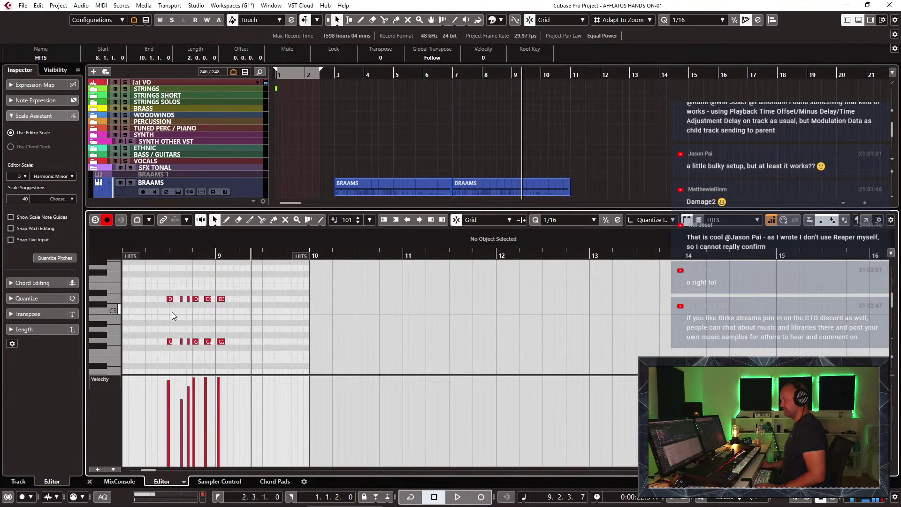
pyautogui.moveTo(156, 282); pyautogui.dragTo(312, 371)
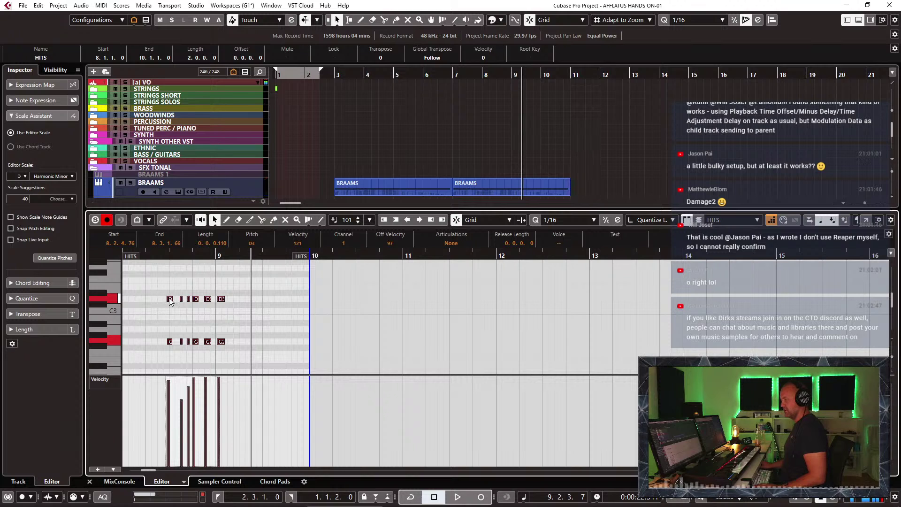
pyautogui.moveTo(170, 300); pyautogui.dragTo(172, 301)
pyautogui.press('q')
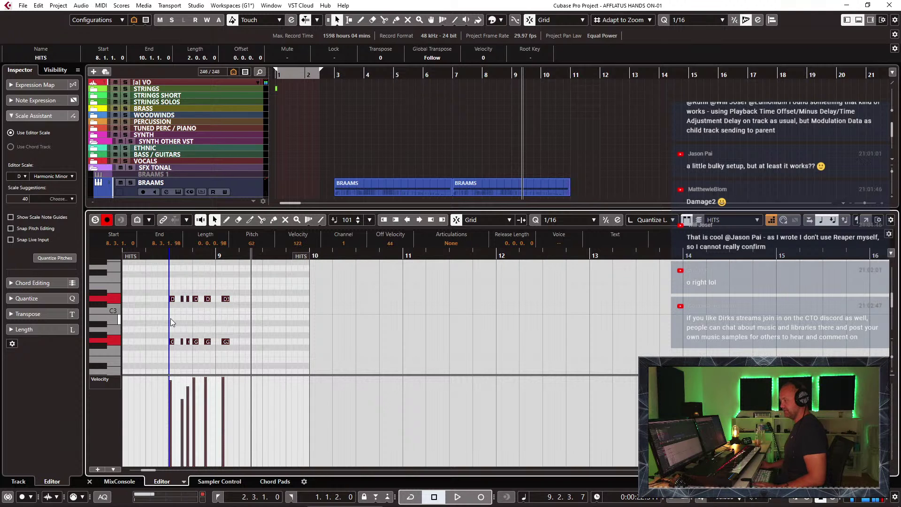
# Step: Move the last pair of hits to the start of bar 9 and close the editor
pyautogui.moveTo(218, 284); pyautogui.dragTo(221, 344)
pyautogui.click(257, 335)
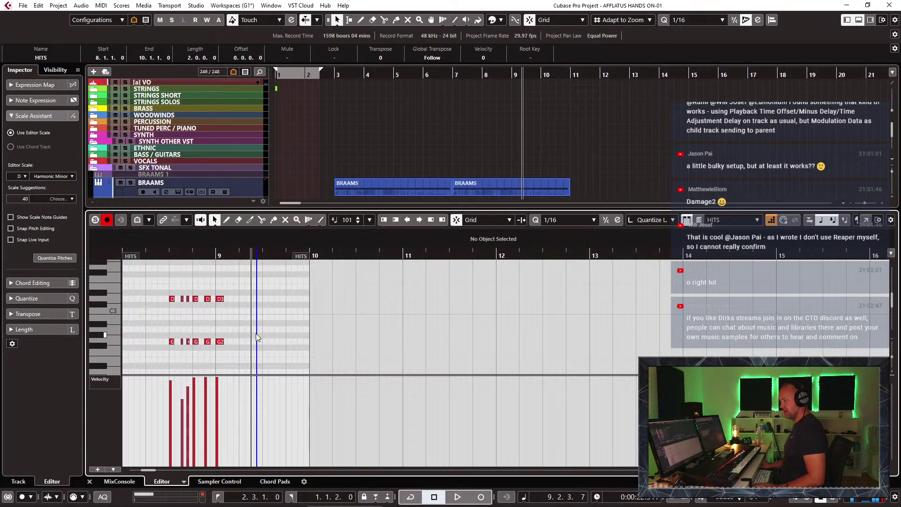
pyautogui.hotkey('ctrl', 'e')
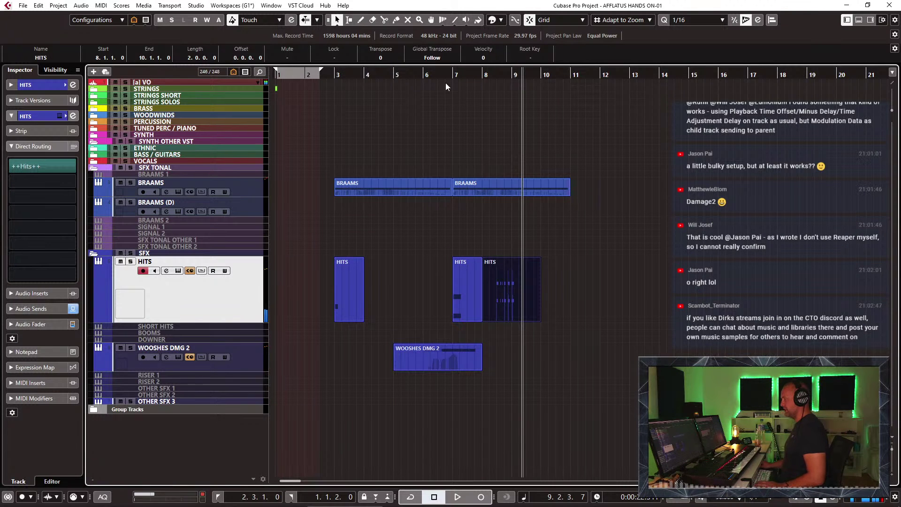
# Step: Play the arrangement from bar 6 and copy the WOOSHES DMG 2 part to bar 9
pyautogui.moveTo(438, 75); pyautogui.dragTo(440, 83)
pyautogui.press('space')
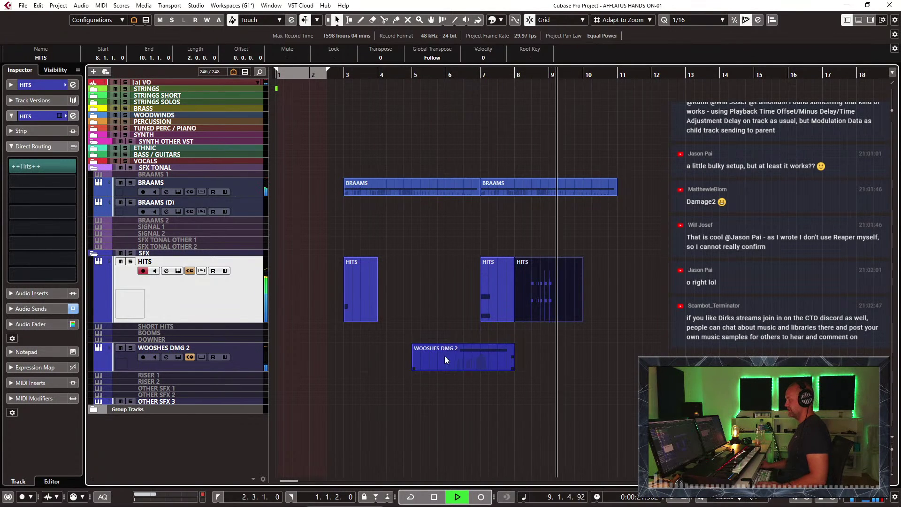
pyautogui.moveTo(444, 356); pyautogui.dragTo(576, 353)
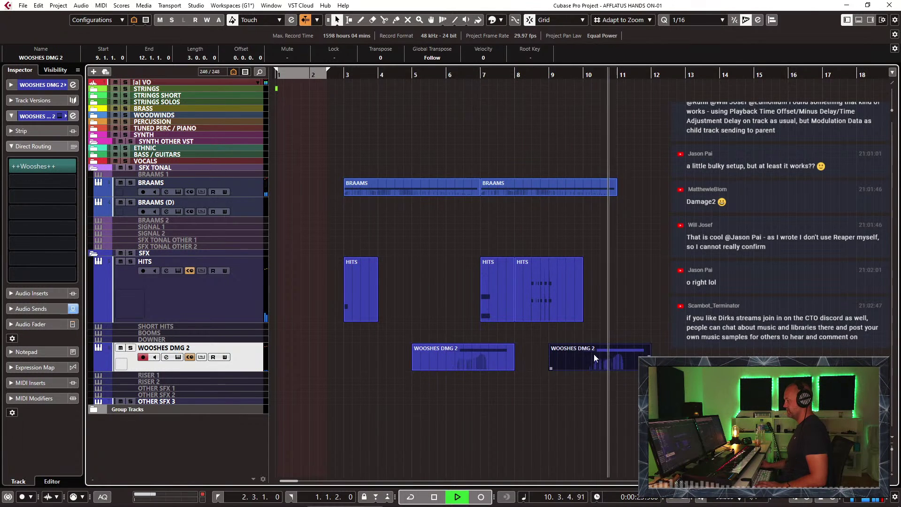
pyautogui.press('space')
pyautogui.press('g')
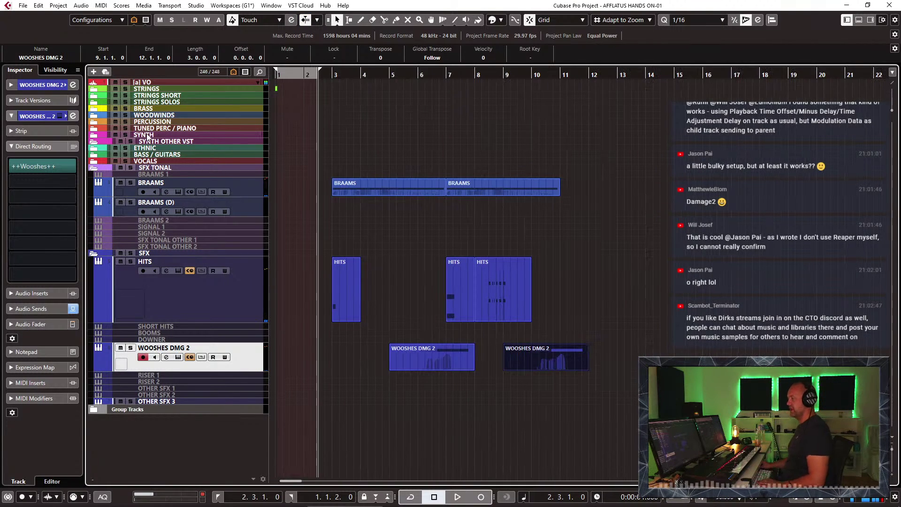
# Step: Expand the SYNTH folder and select the SYNTH PAD 1 track
pyautogui.click(155, 136)
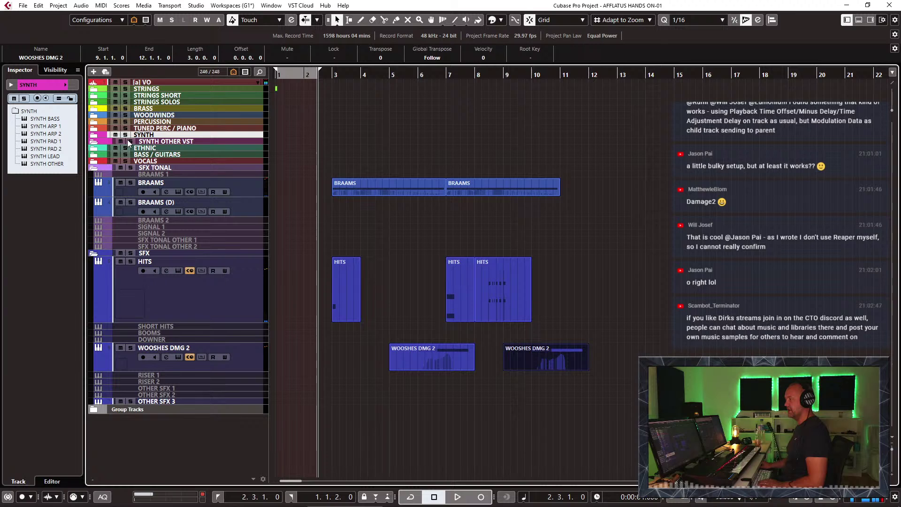
pyautogui.click(93, 136)
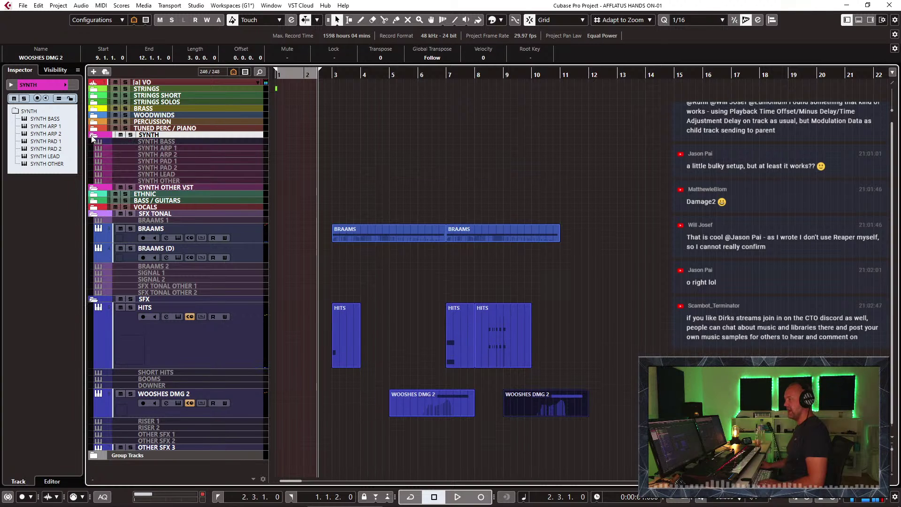
pyautogui.click(187, 162)
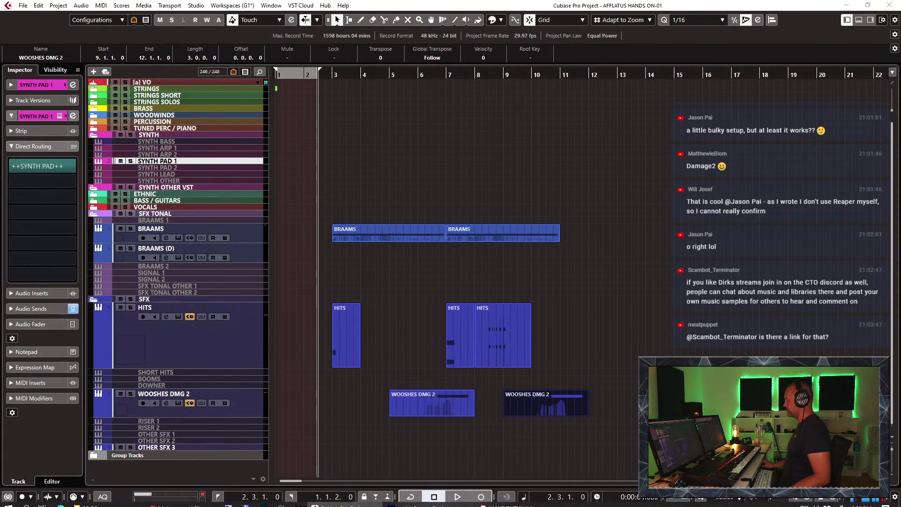
# Step: Switch to Discord, look through the track-feedback-community channel and the member list, and return to the Cubase project
pyautogui.moveTo(536, 505)
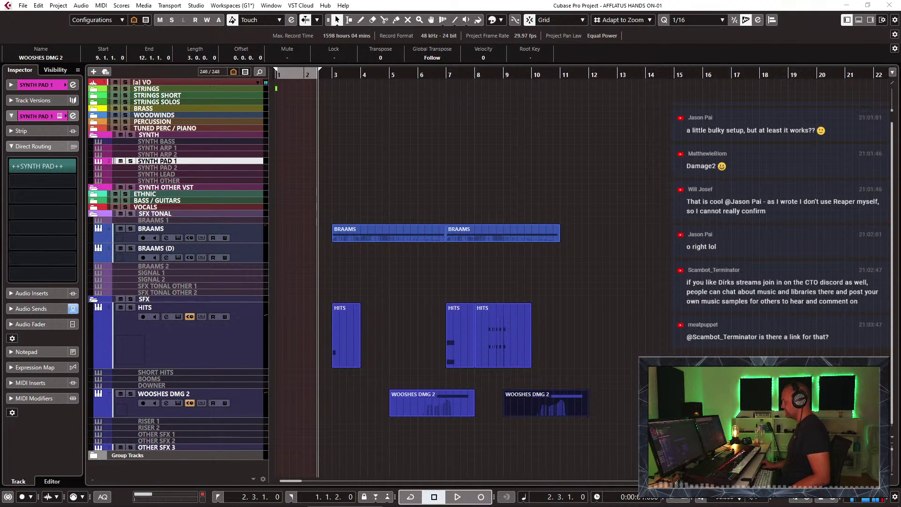
pyautogui.moveTo(815, 504)
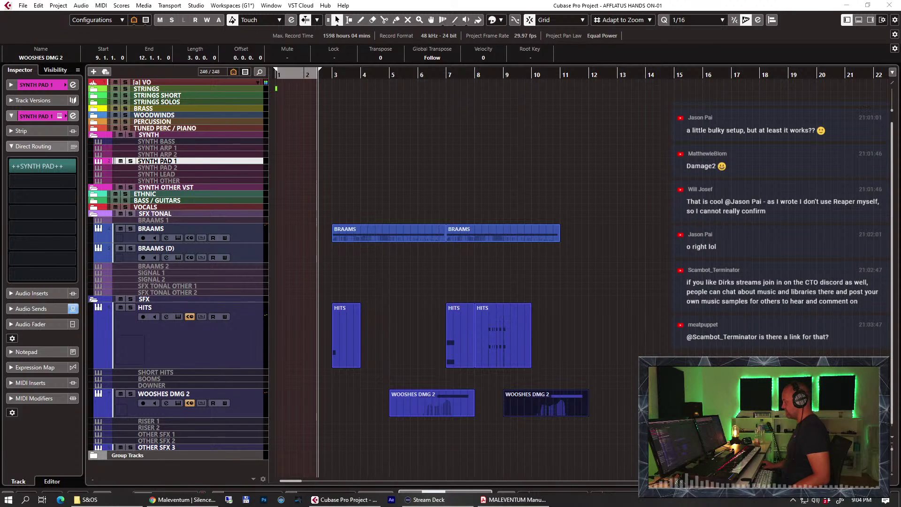
pyautogui.click(827, 500)
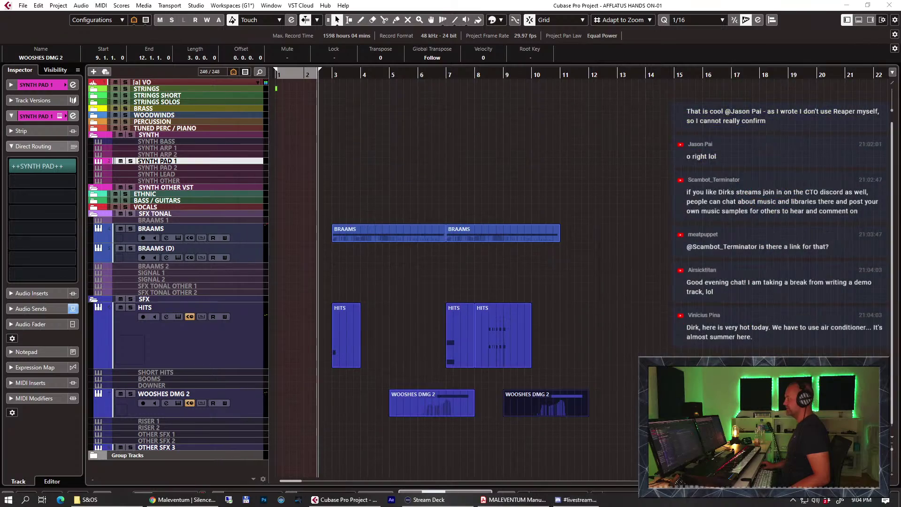
pyautogui.doubleClick(420, 107)
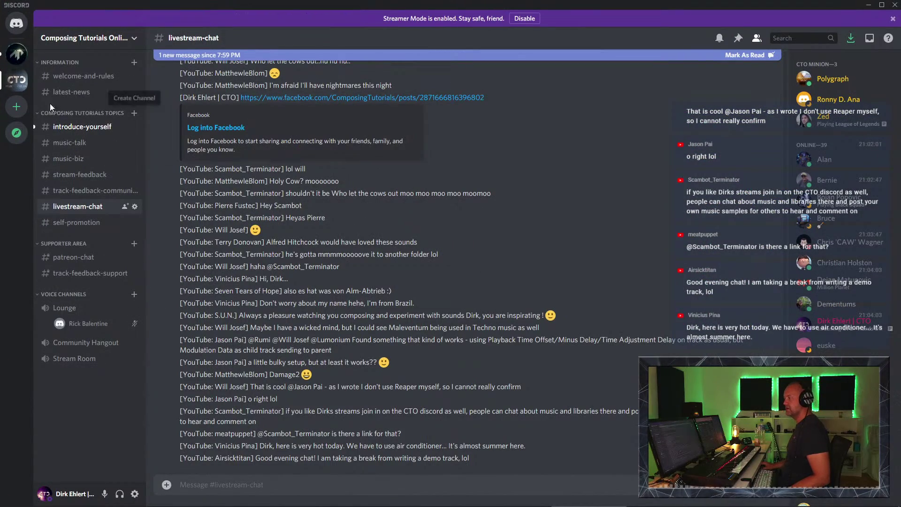
pyautogui.click(80, 189)
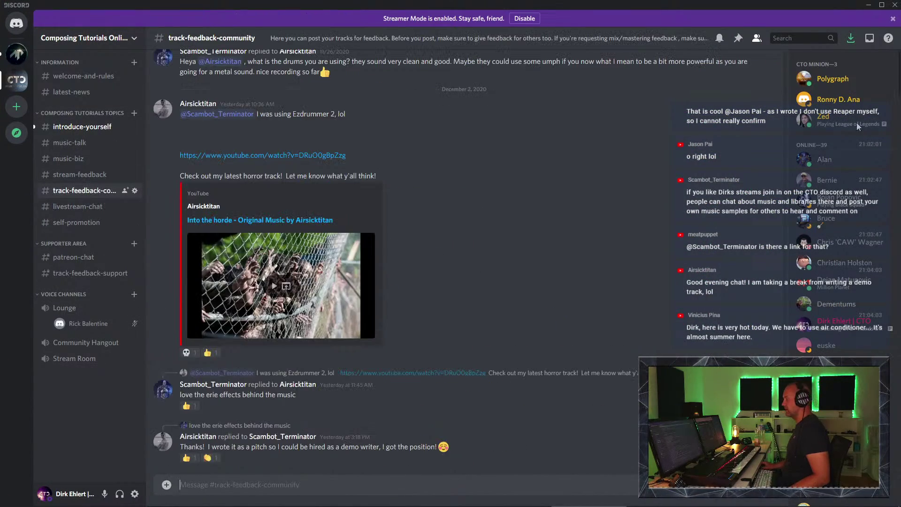
pyautogui.scroll(-3, 855, 154)
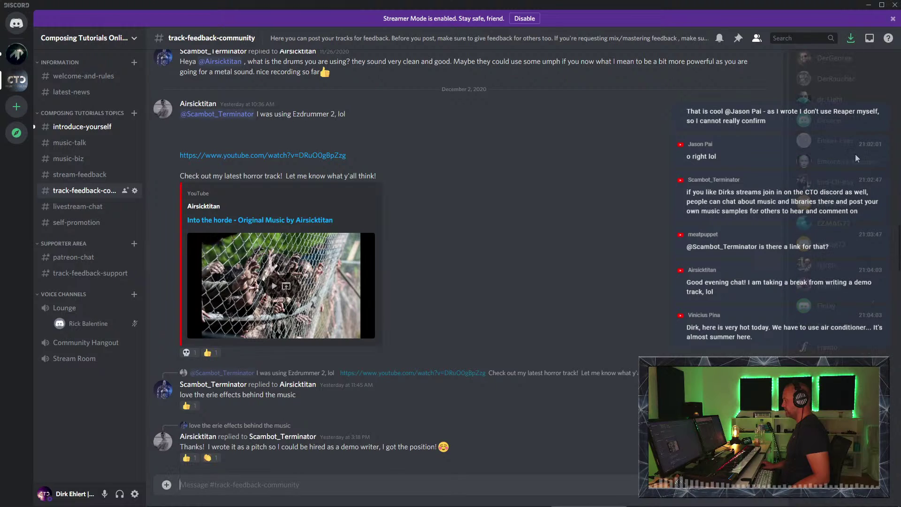
pyautogui.scroll(5, 861, 148)
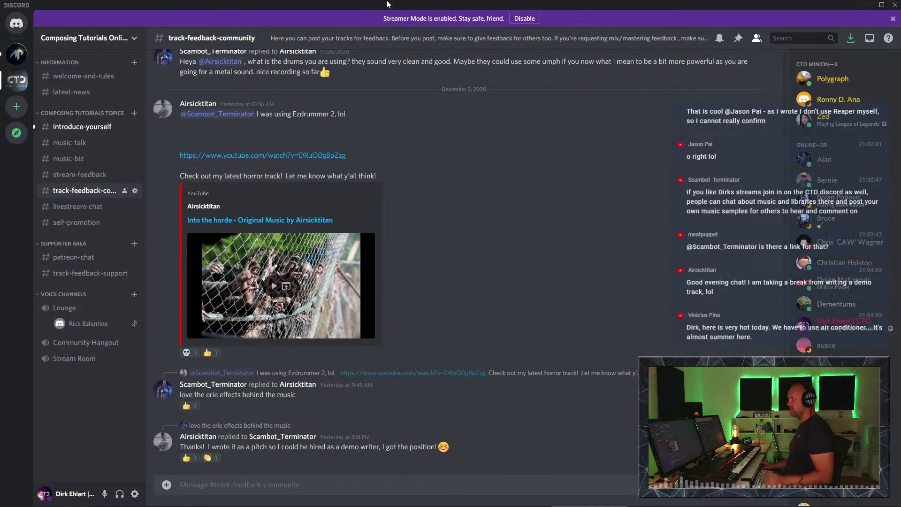
pyautogui.moveTo(386, 3); pyautogui.dragTo(413, 0)
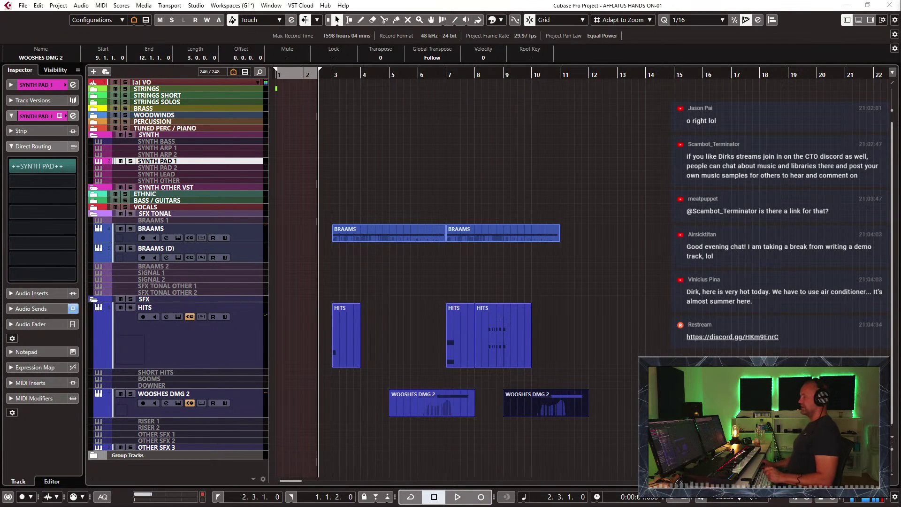
pyautogui.click(634, 348)
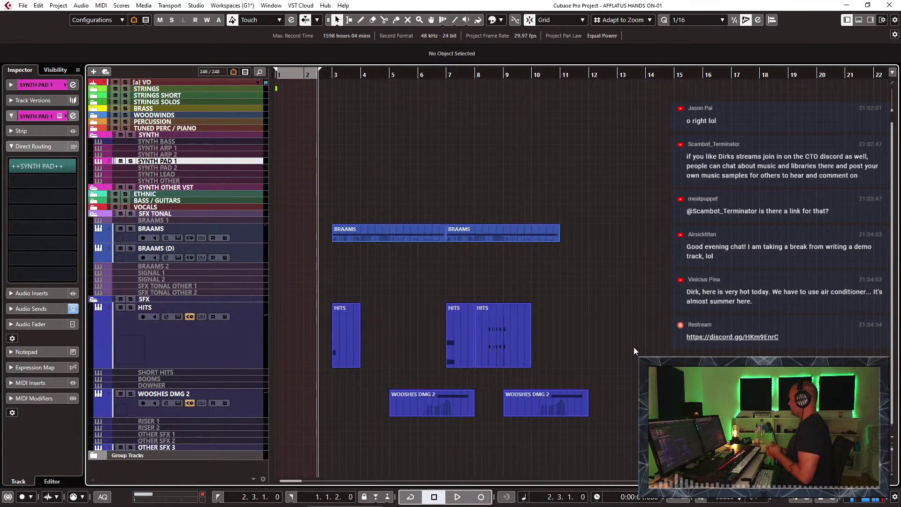
# Step: Reduce the height of the HITS and WOOSHES DMG 2 tracks and play the arrangement through to bar 9
pyautogui.click(259, 345)
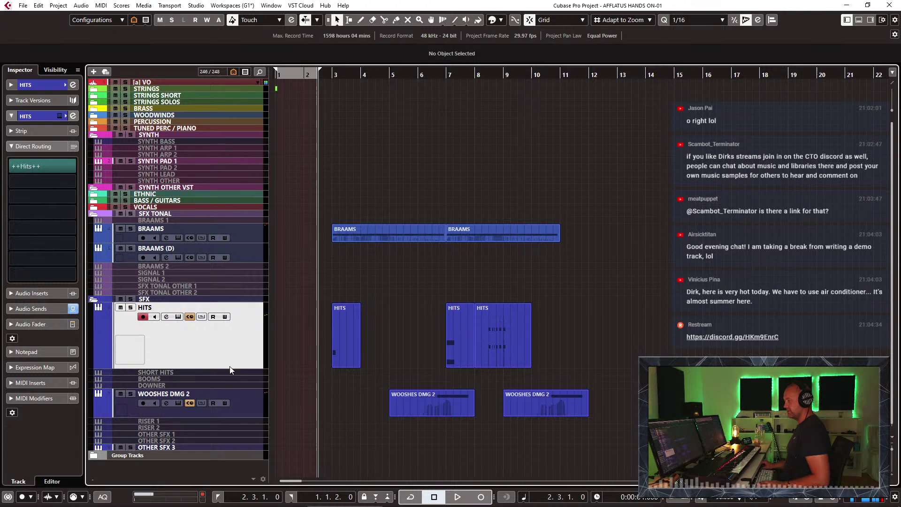
pyautogui.moveTo(233, 369); pyautogui.dragTo(219, 331)
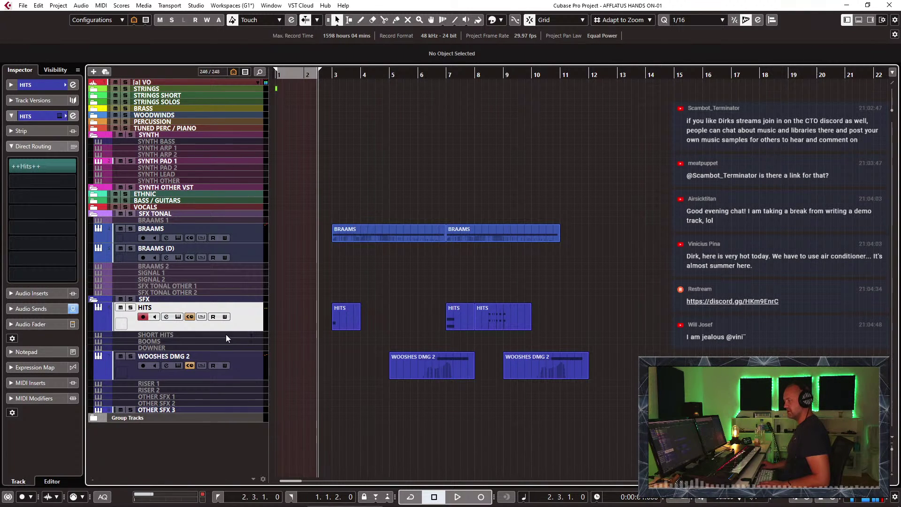
pyautogui.moveTo(223, 379); pyautogui.dragTo(224, 374)
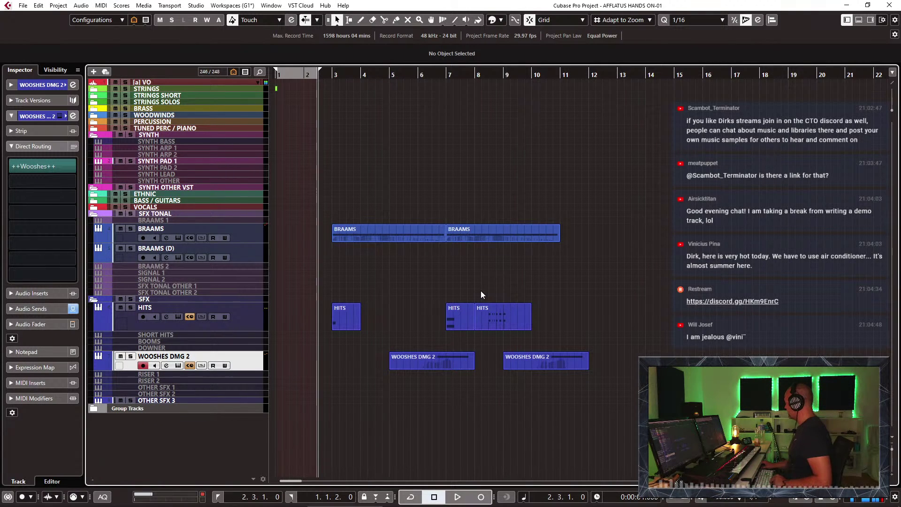
pyautogui.press('space')
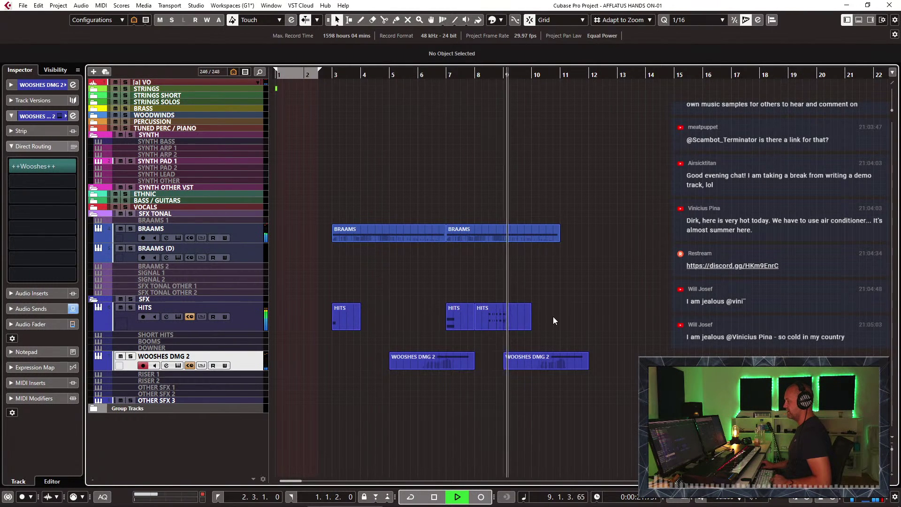
pyautogui.press('space')
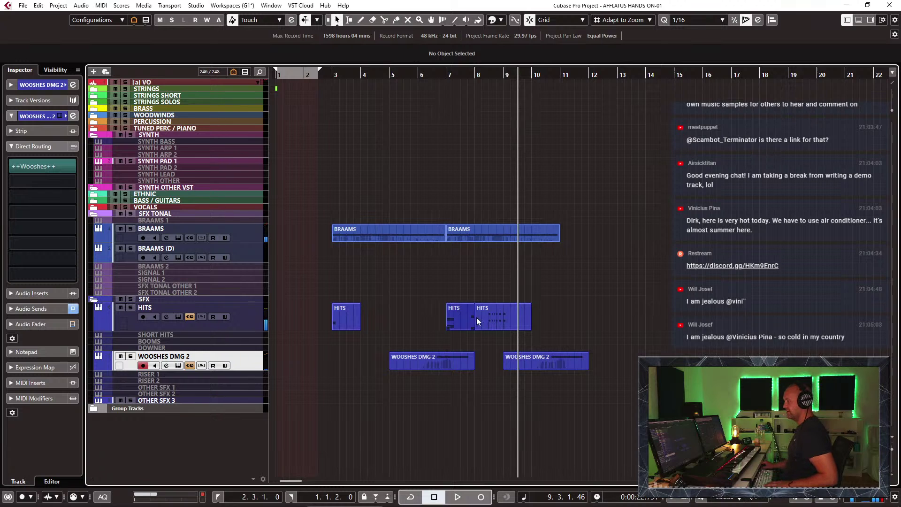
# Step: Copy the first HITS part to bar 10 and glue the HITS parts from bar 7 onward into one
pyautogui.moveTo(351, 319); pyautogui.dragTo(545, 314)
pyautogui.press('4')
pyautogui.click(507, 317)
pyautogui.click(462, 317)
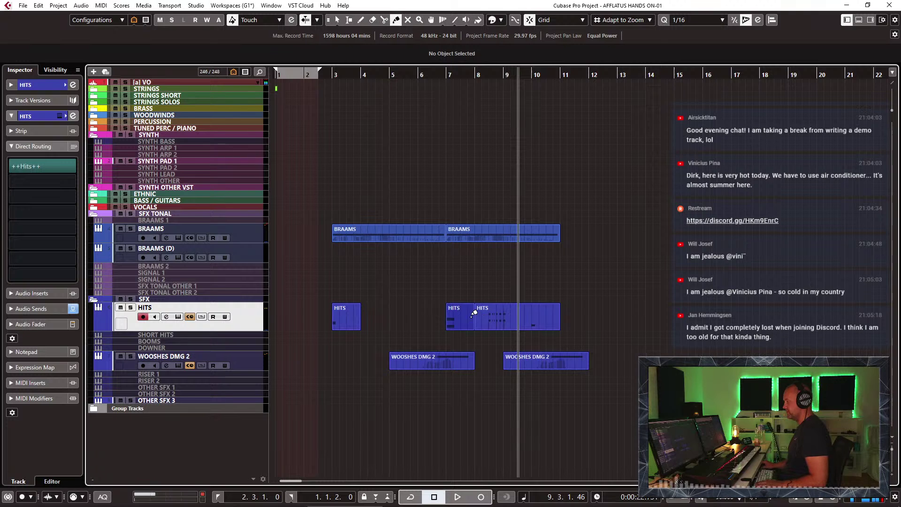
pyautogui.press('1')
# Step: Open the SYNTH PAD 1 instrument in Kontakt and browse to the Instruments folder of MALEVENTUM - Horns & Flutes PADS
pyautogui.click(175, 162)
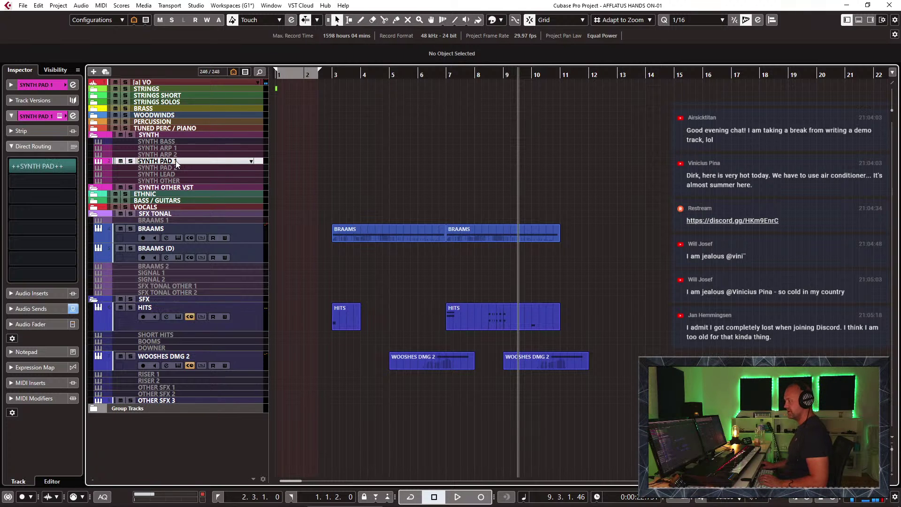
pyautogui.press('Return')
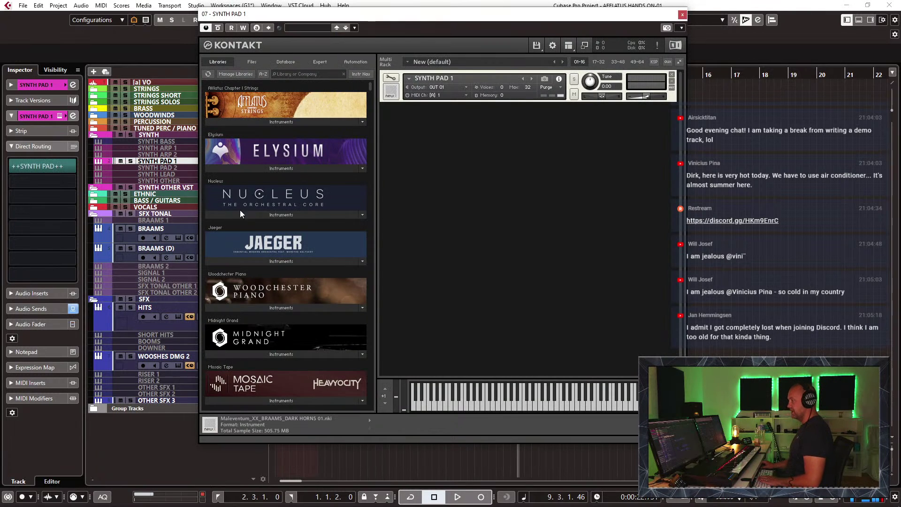
pyautogui.click(249, 66)
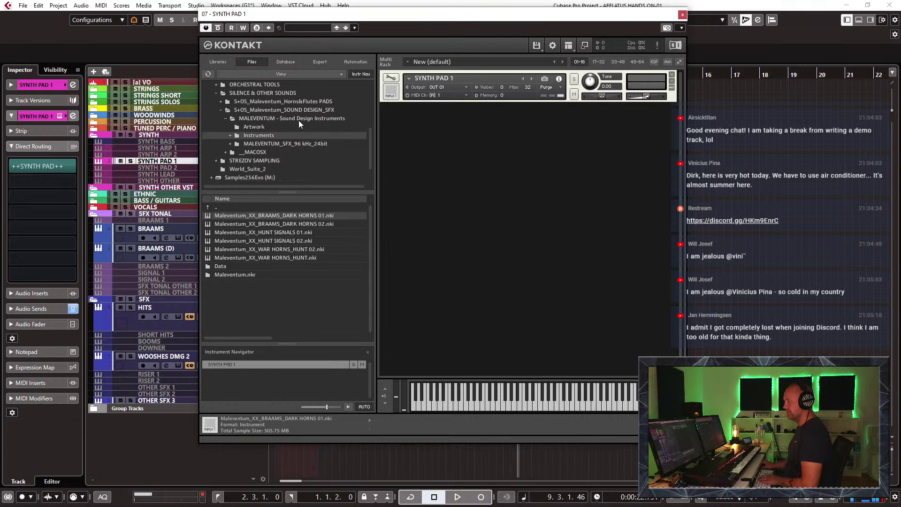
pyautogui.click(296, 101)
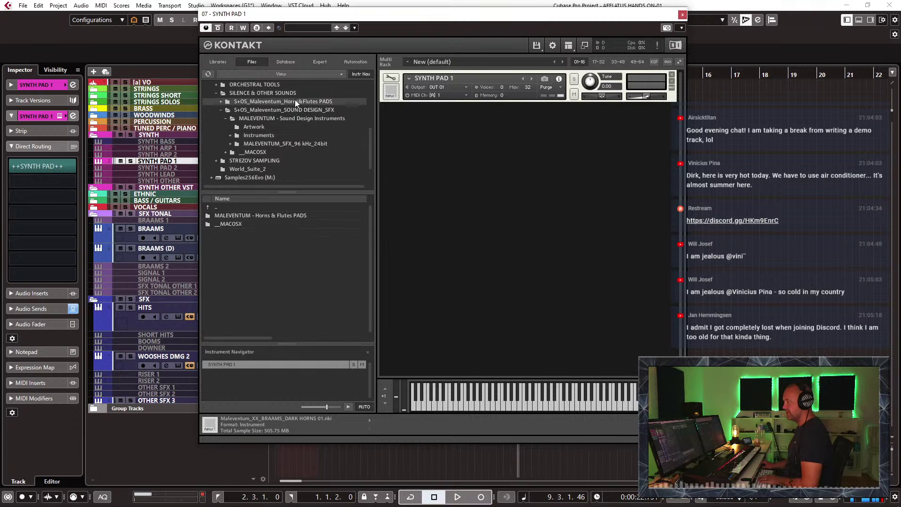
pyautogui.doubleClick(232, 215)
pyautogui.doubleClick(237, 223)
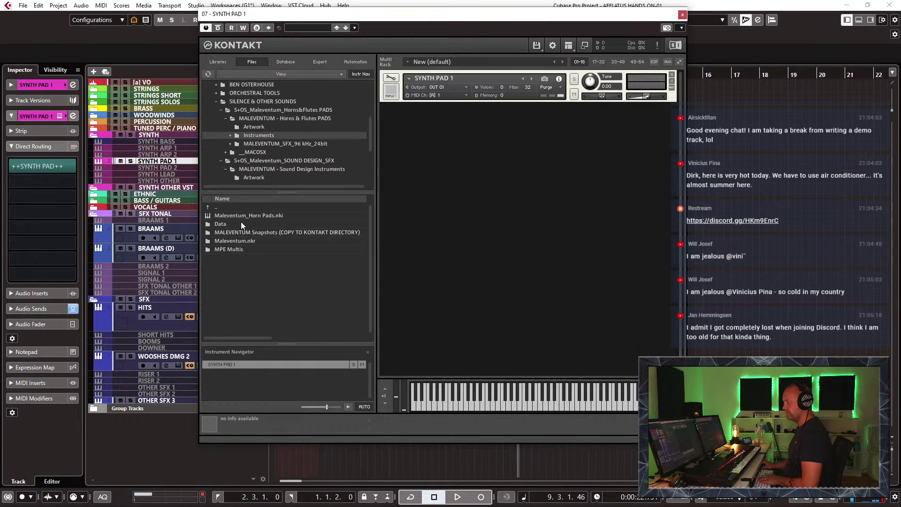
# Step: Load Maleventum_Horn Pads.nki in place of the empty SYNTH PAD 1 instrument
pyautogui.moveTo(236, 216); pyautogui.dragTo(452, 218)
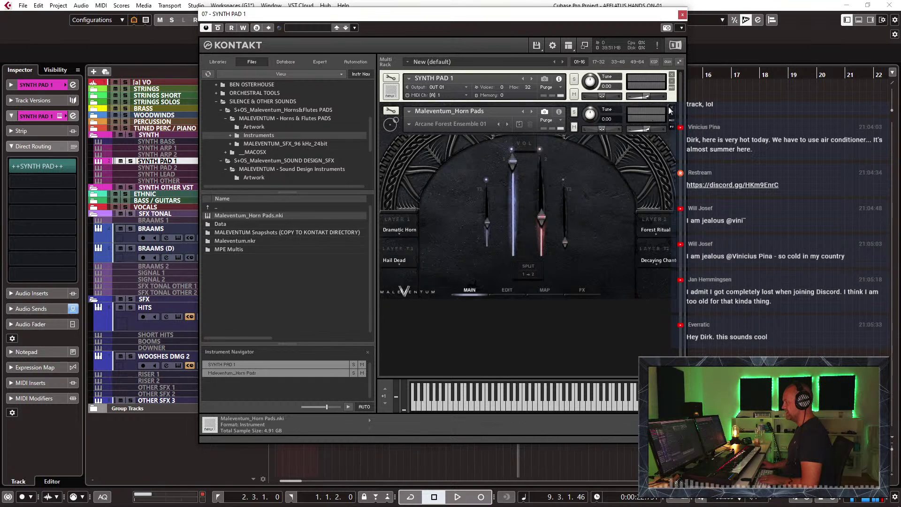
pyautogui.click(666, 112)
pyautogui.click(672, 109)
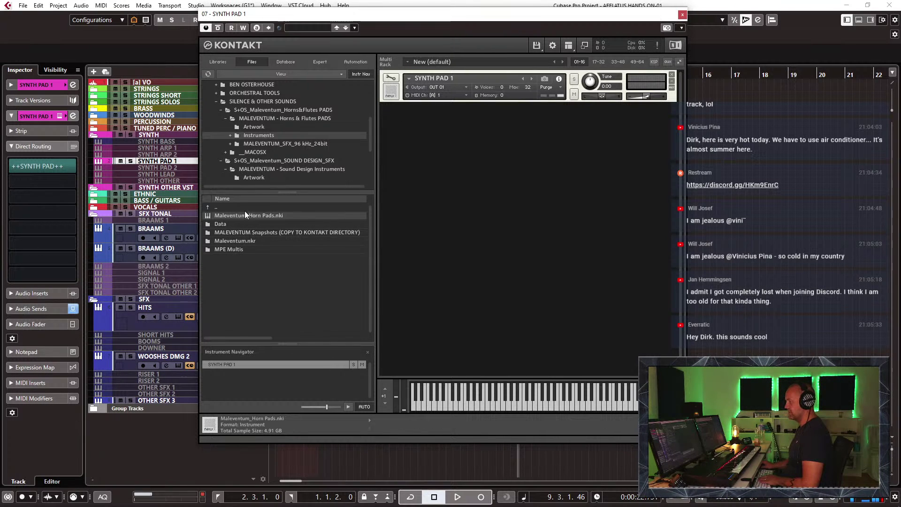
pyautogui.moveTo(437, 136); pyautogui.dragTo(438, 137)
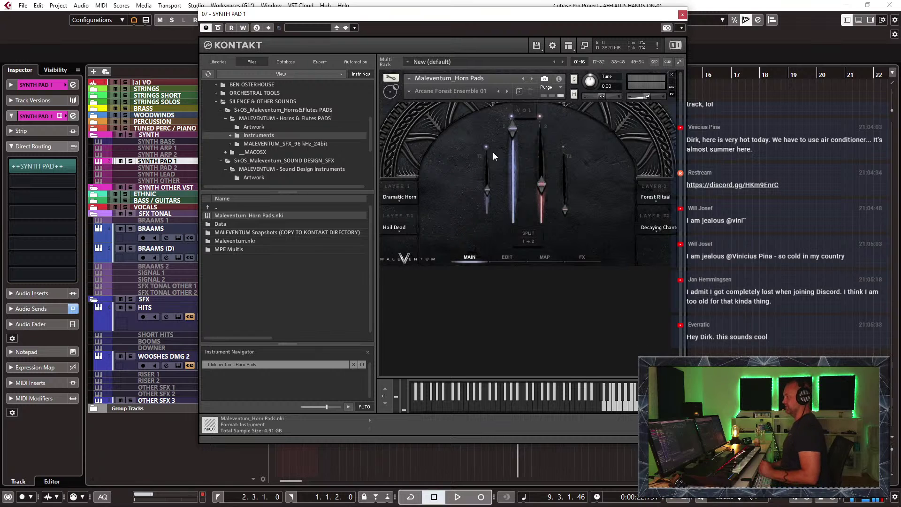
# Step: Browse the Horn Pads snapshots and load Celtic War Chanters 01
pyautogui.click(410, 94)
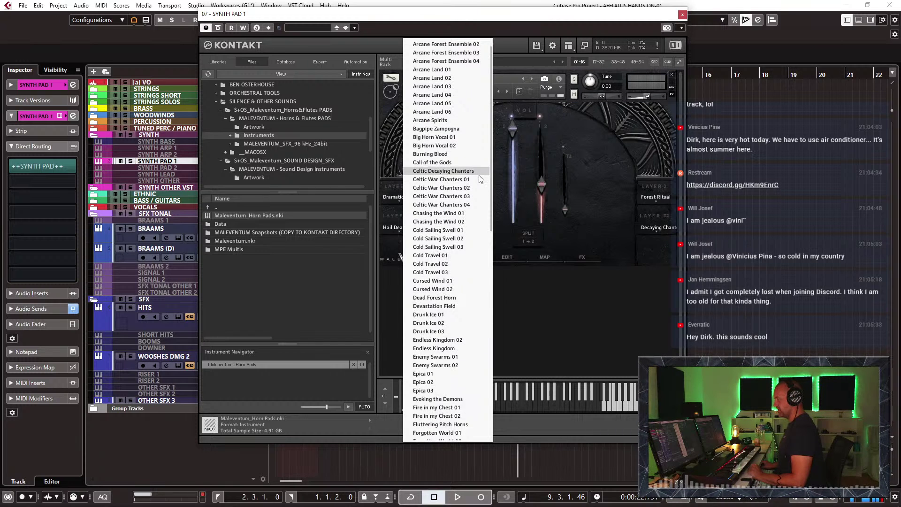
pyautogui.scroll(-5, 474, 173)
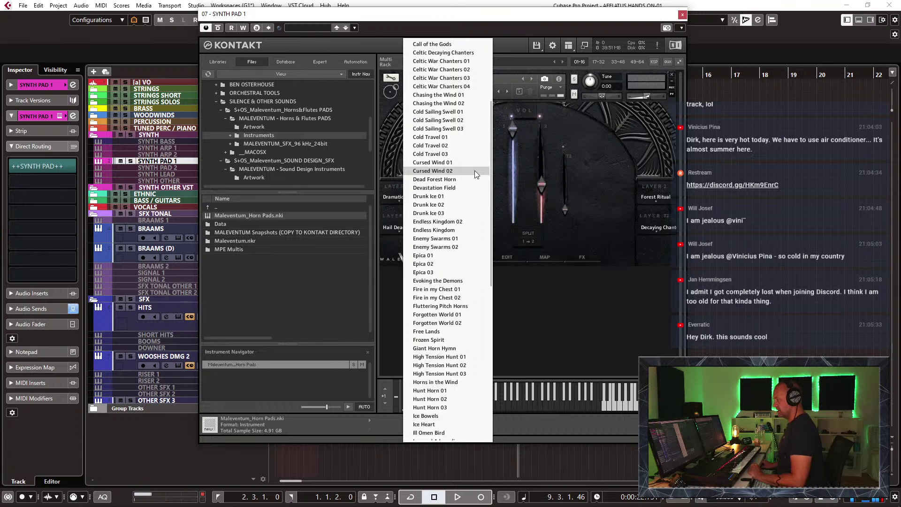
pyautogui.scroll(3, 475, 170)
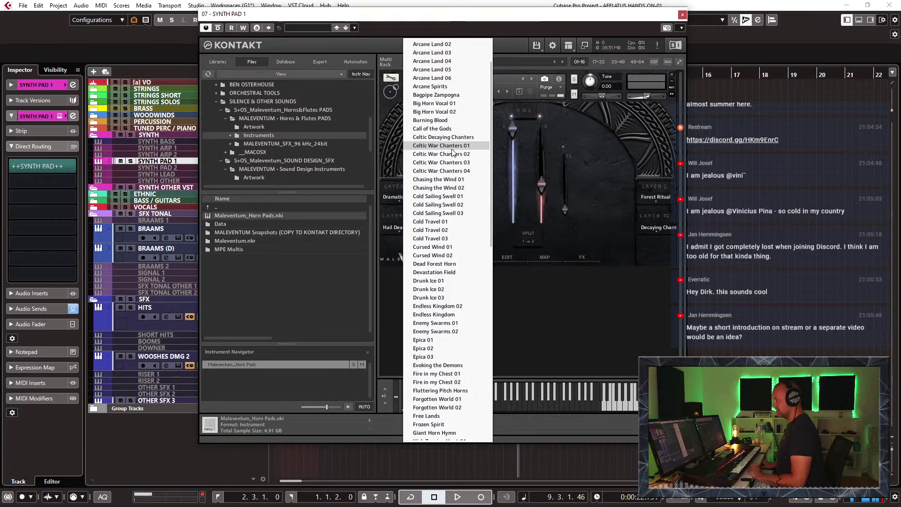
pyautogui.click(453, 148)
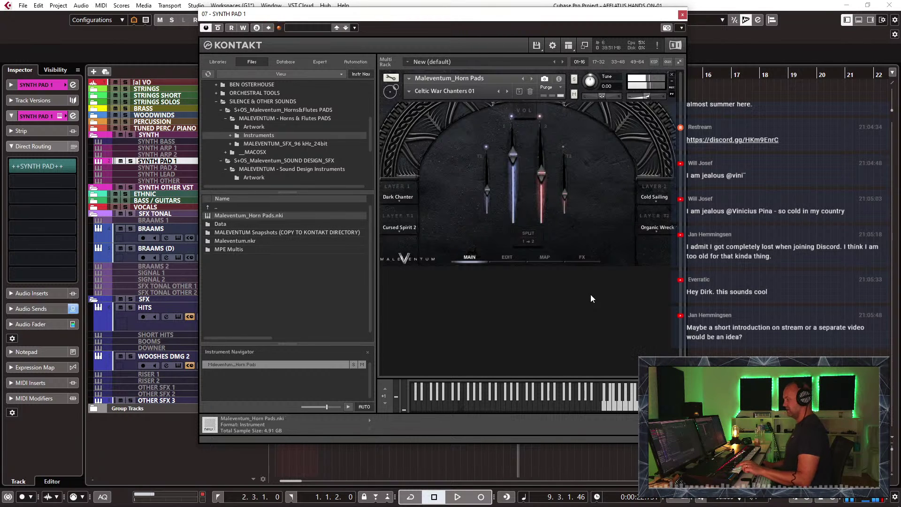
# Step: Adjust the snapshot's filters, lowering the low-pass cutoff of both layers, with the first layer at 1.6k
pyautogui.click(507, 258)
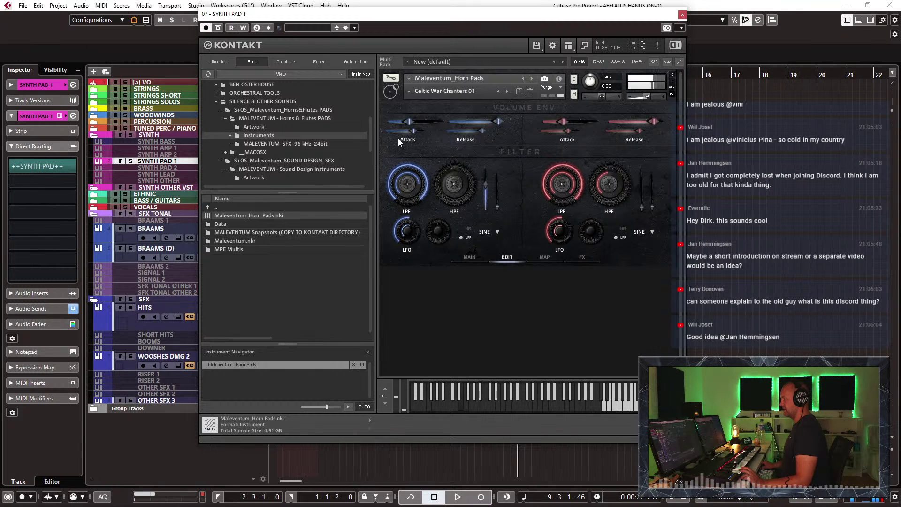
pyautogui.moveTo(406, 203); pyautogui.dragTo(408, 179)
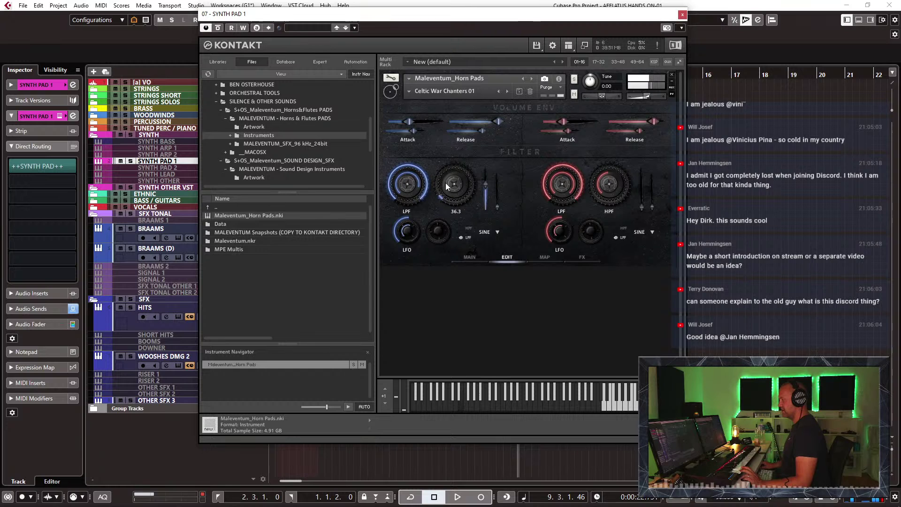
pyautogui.moveTo(447, 187); pyautogui.dragTo(462, 268)
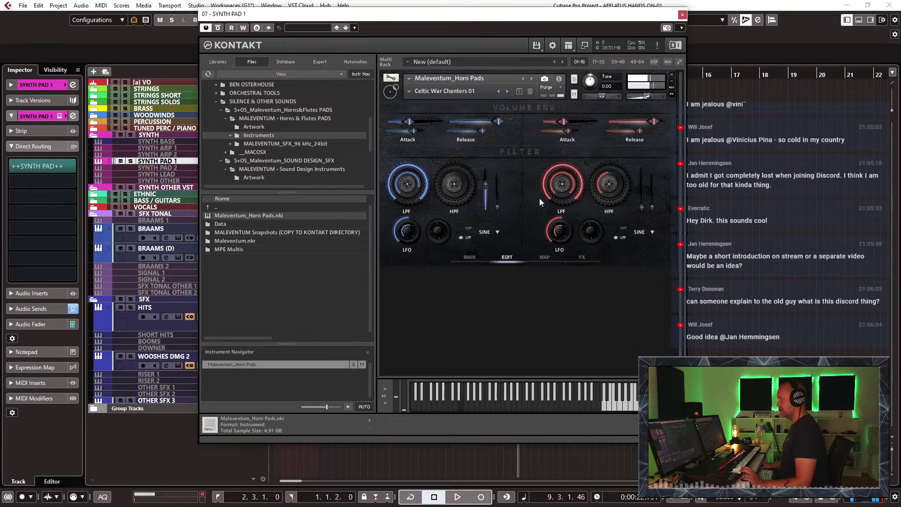
pyautogui.moveTo(549, 211); pyautogui.dragTo(549, 303)
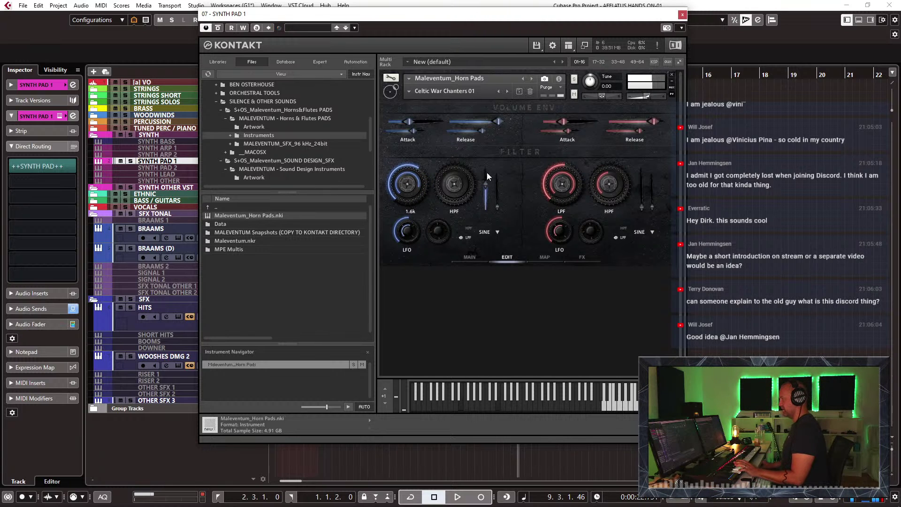
# Step: Assign learned MIDI CC automation to the layer volume faders on the instrument's main page
pyautogui.click(462, 258)
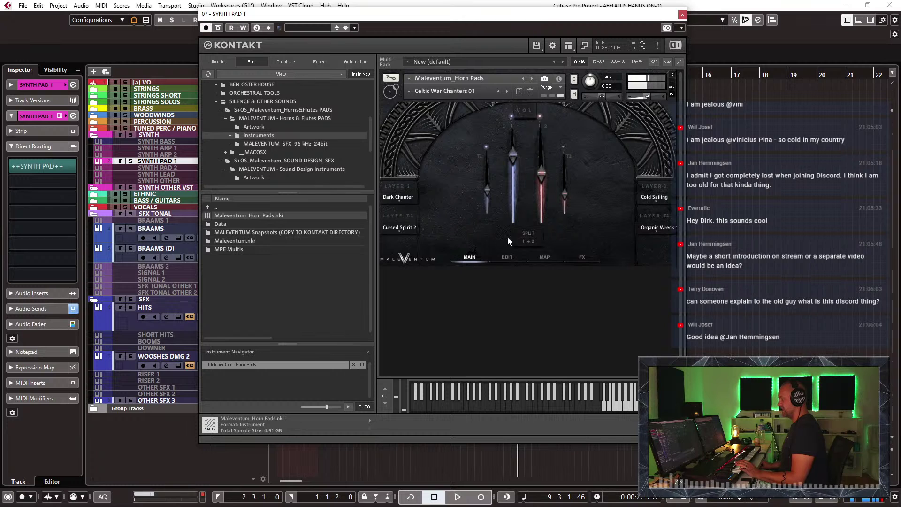
pyautogui.moveTo(489, 192); pyautogui.dragTo(515, 167)
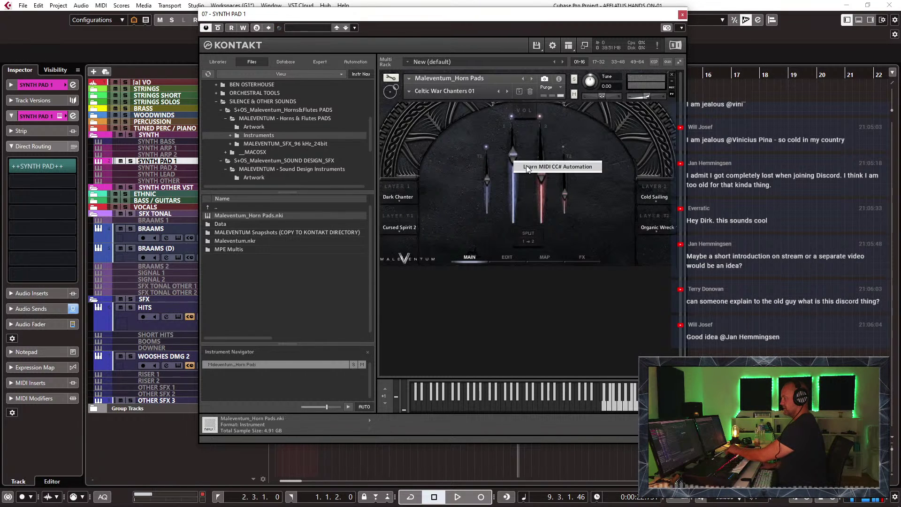
pyautogui.rightClick(541, 175)
pyautogui.click(554, 180)
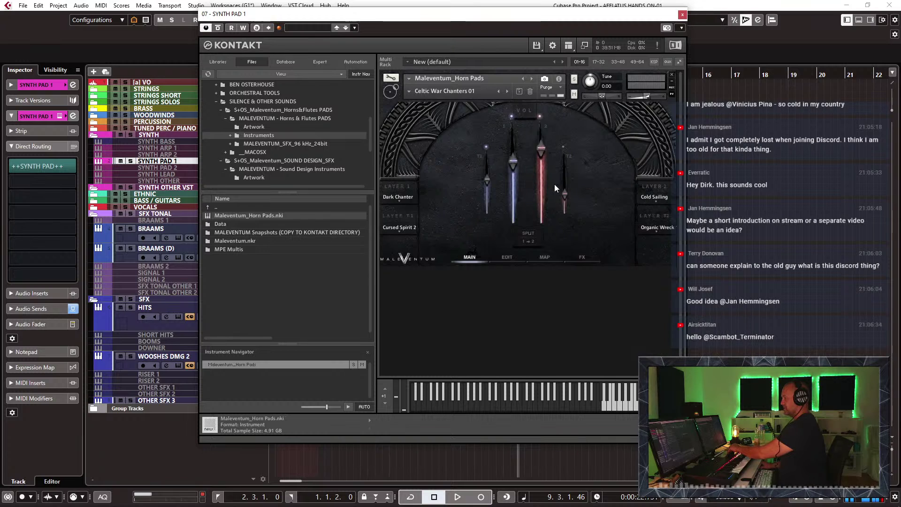
pyautogui.rightClick(565, 195)
pyautogui.click(582, 202)
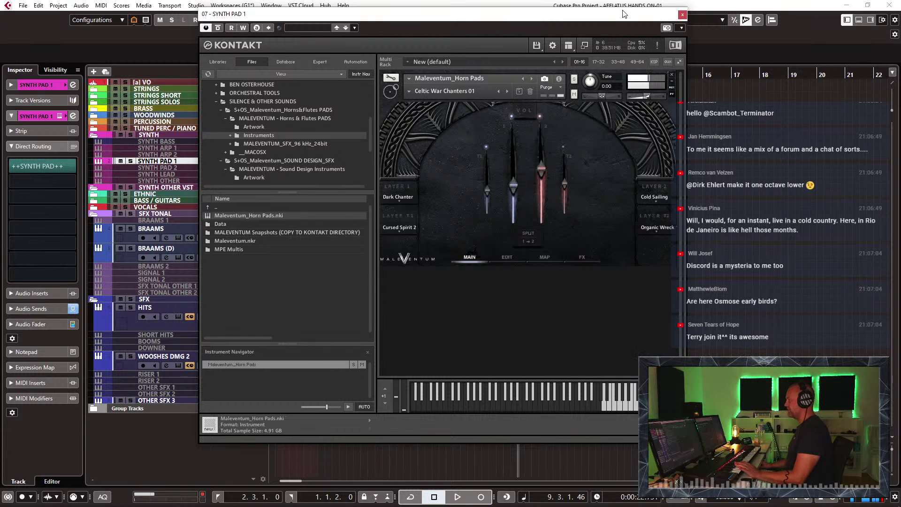
# Step: Close the Kontakt window and show the audio fader of the SYNTH PAD 1 track
pyautogui.moveTo(624, 14); pyautogui.dragTo(751, 46)
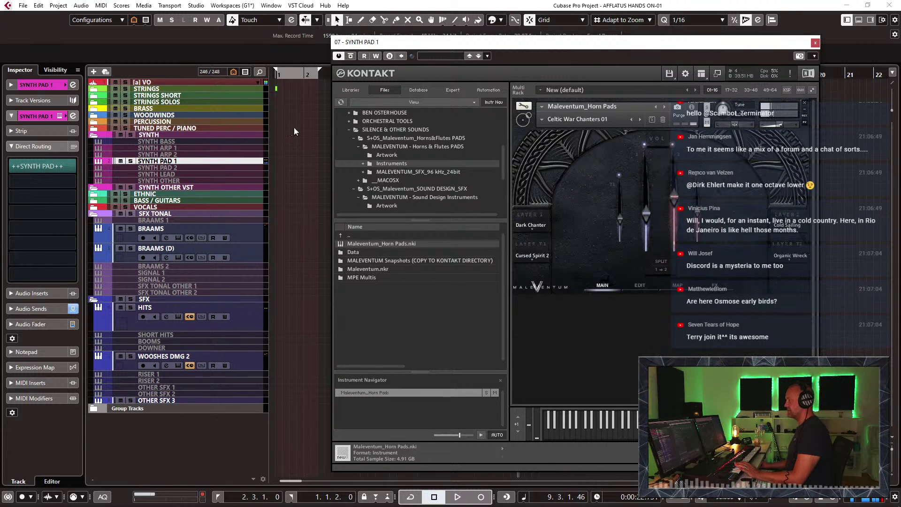
pyautogui.click(815, 41)
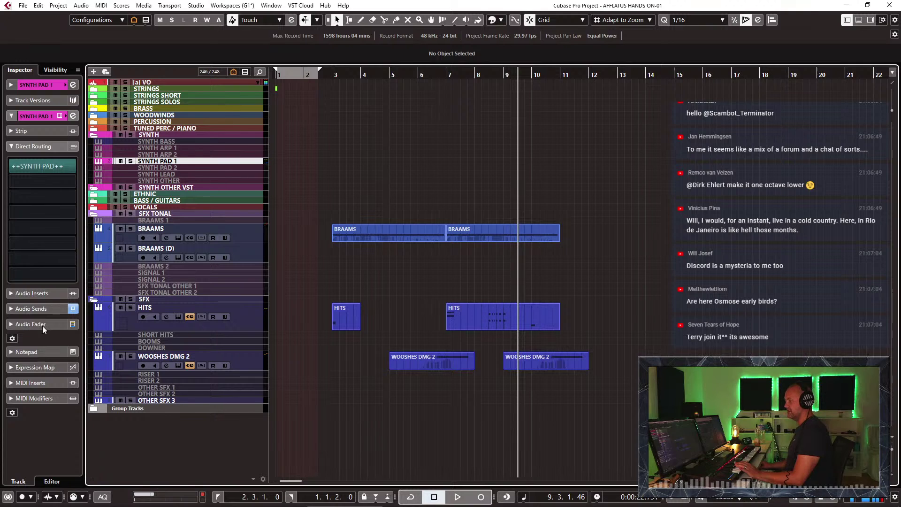
pyautogui.click(40, 325)
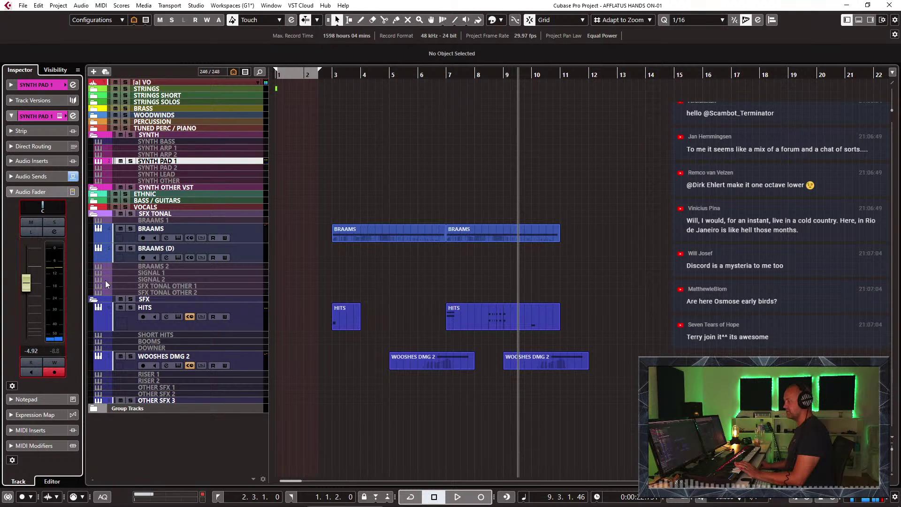
# Step: Record a sustained pad part on SYNTH PAD 1 from bar 2 to bar 12 and make the track taller
pyautogui.press('KP_1')
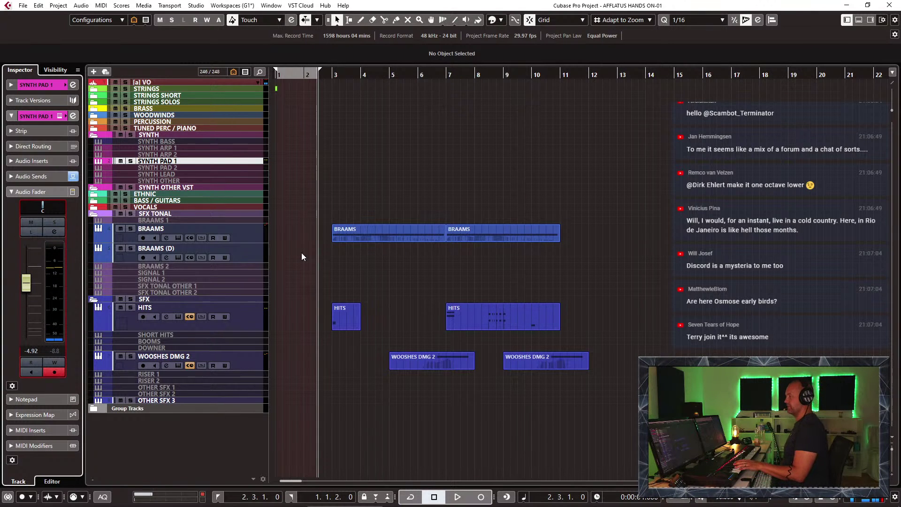
pyautogui.press('KP_Multiply')
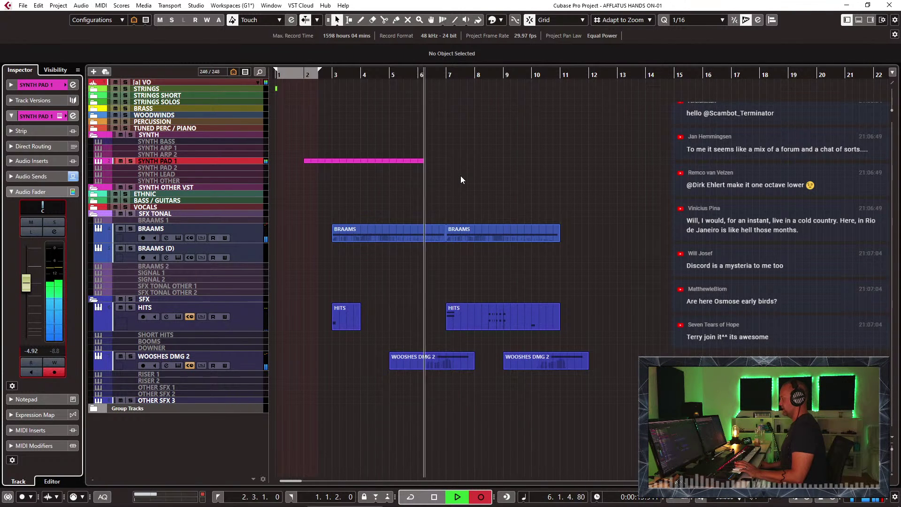
pyautogui.moveTo(188, 163); pyautogui.dragTo(190, 187)
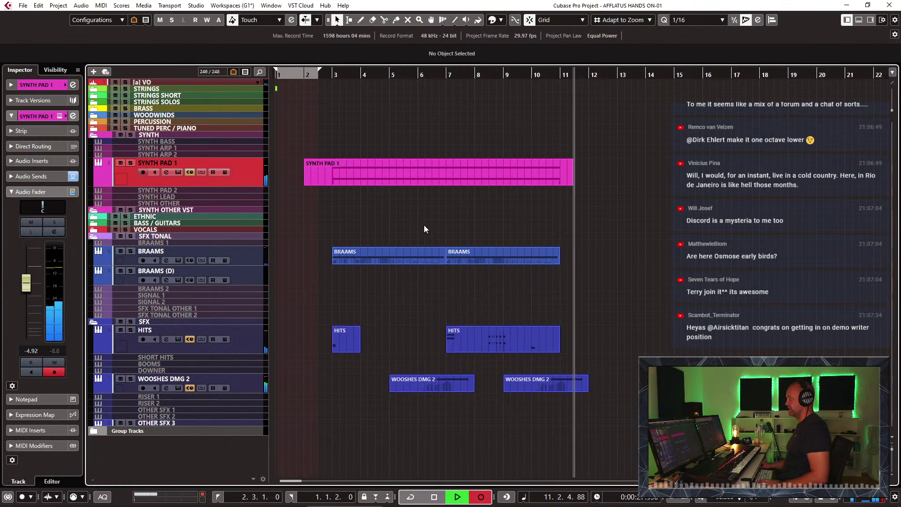
pyautogui.press('space')
# Step: Record layer volume fader movements into the SYNTH PAD 1 part from bar 2 to bar 12 using the Kontakt instrument
pyautogui.press('KP_1')
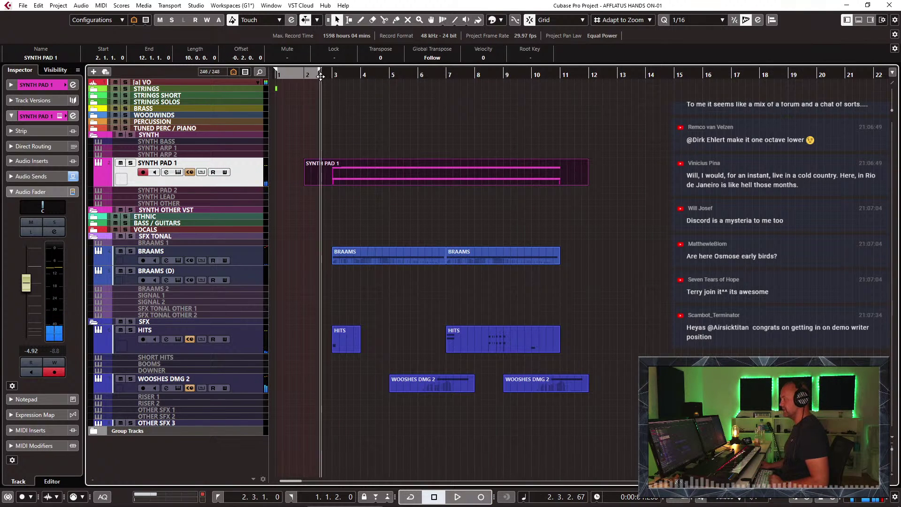
pyautogui.click(178, 172)
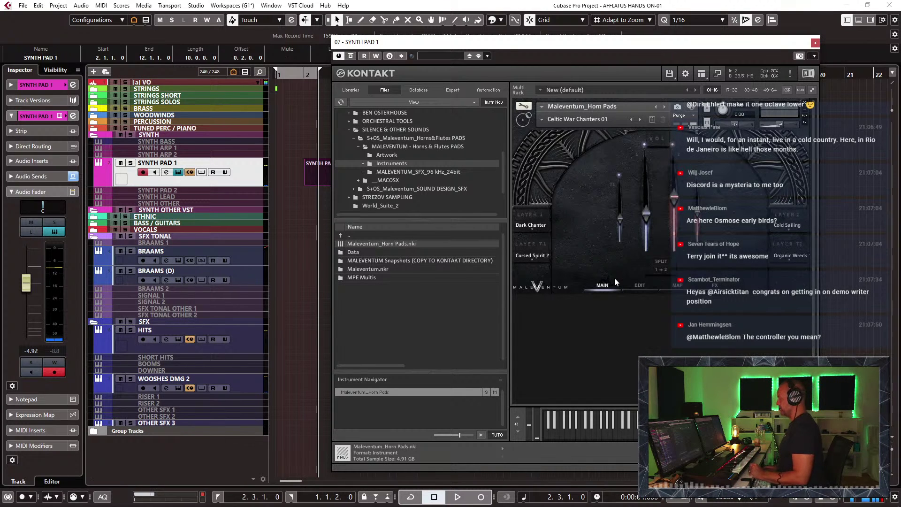
pyautogui.press('KP_Multiply')
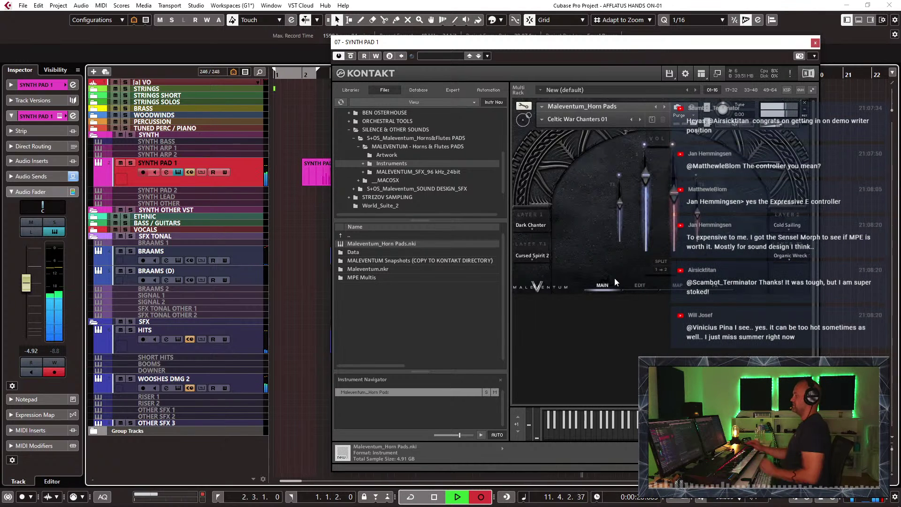
pyautogui.press('space')
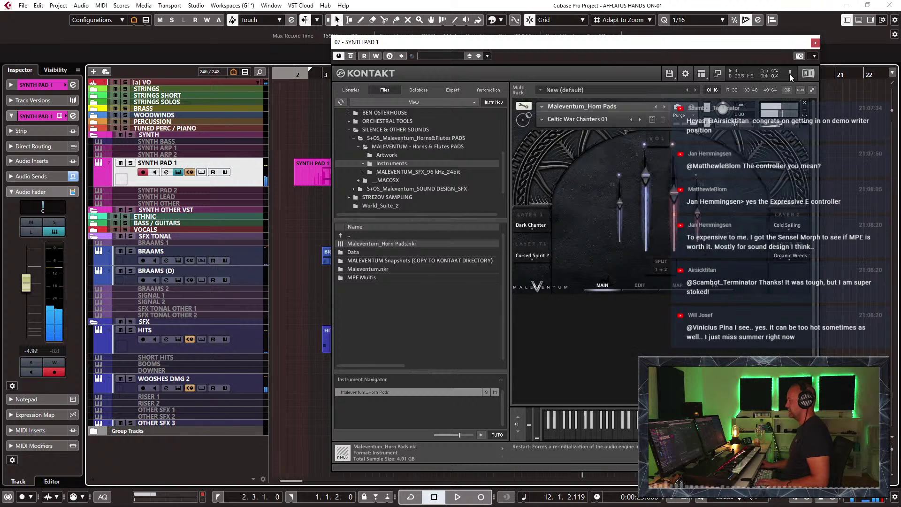
pyautogui.click(815, 43)
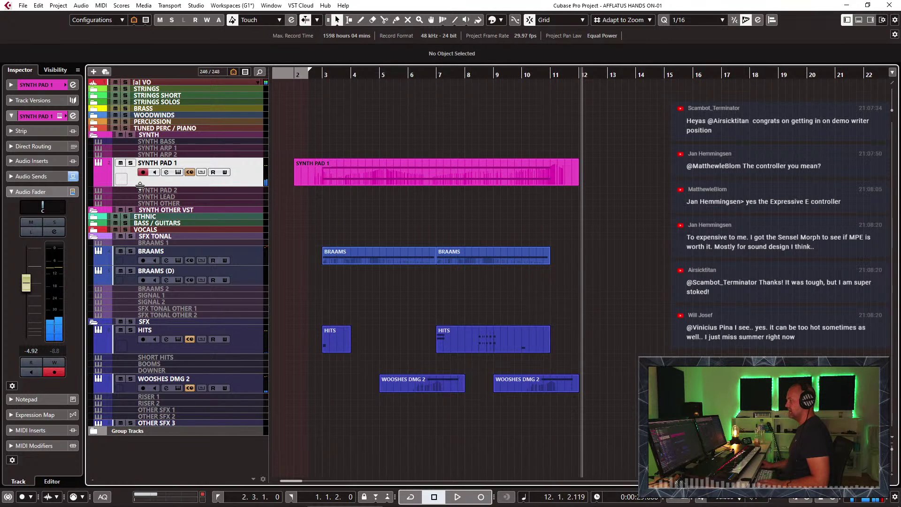
# Step: Show the volume automation of SYNTH PAD 1, enable reading and drop the volume to -oo at bar 11
pyautogui.click(98, 183)
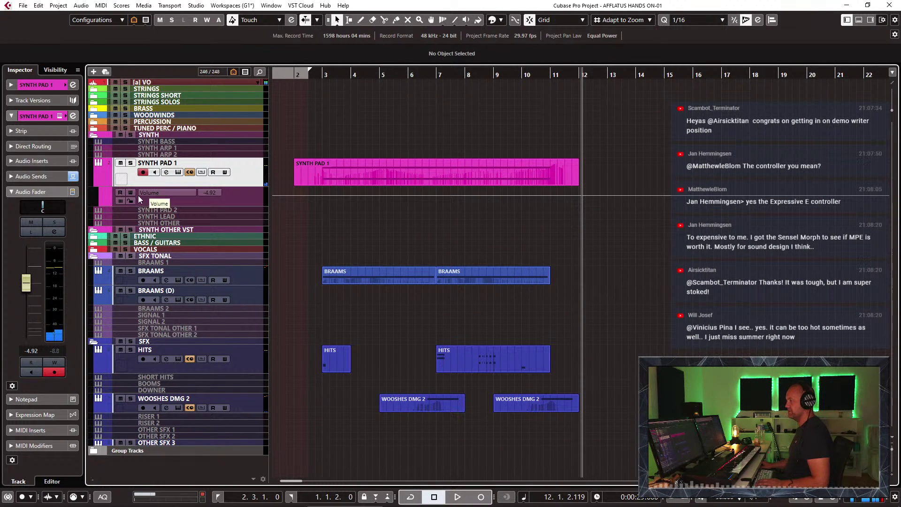
pyautogui.click(121, 193)
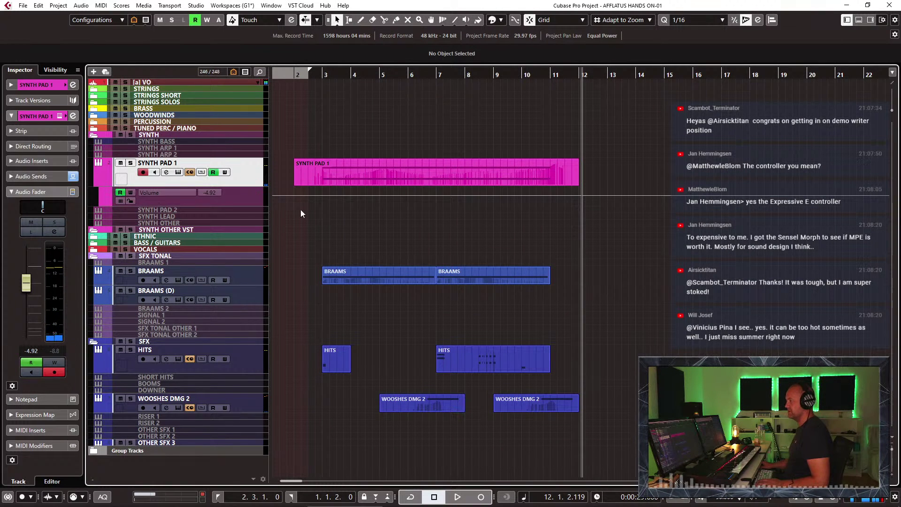
pyautogui.click(552, 194)
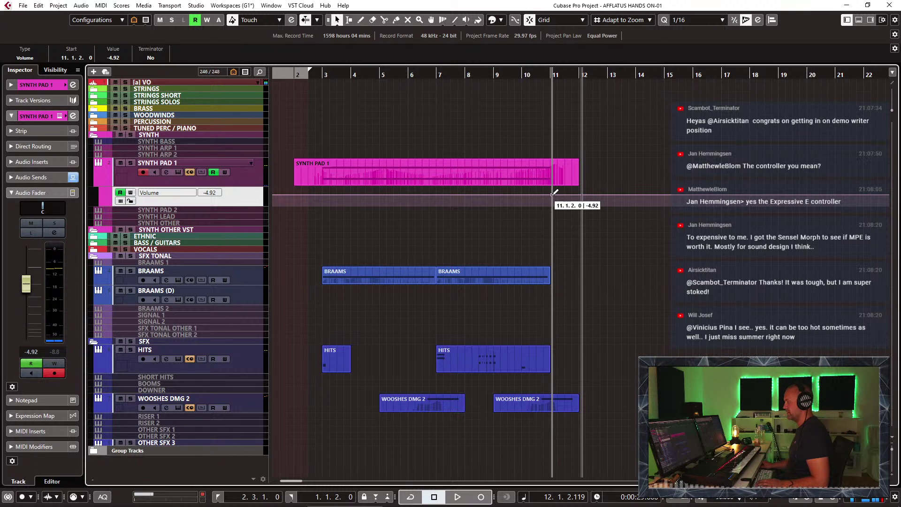
pyautogui.moveTo(553, 194); pyautogui.dragTo(551, 194)
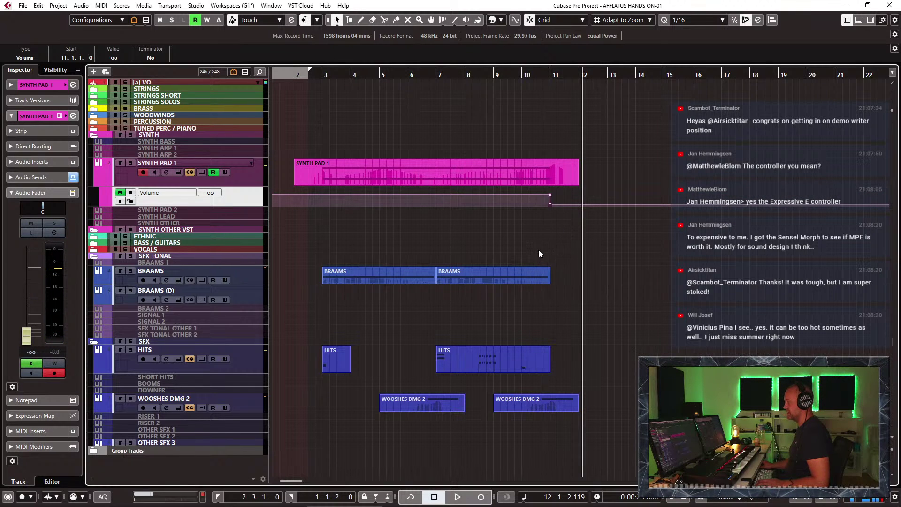
pyautogui.press('KP_0')
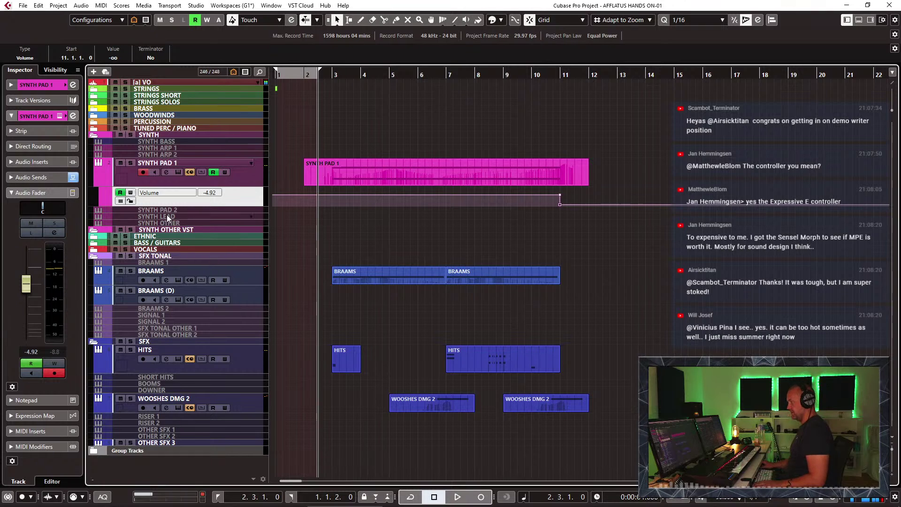
# Step: Play back the arrangement from bar 2 while watching the SYNTH PAD 1 instrument's fader movements in Kontakt
pyautogui.click(130, 181)
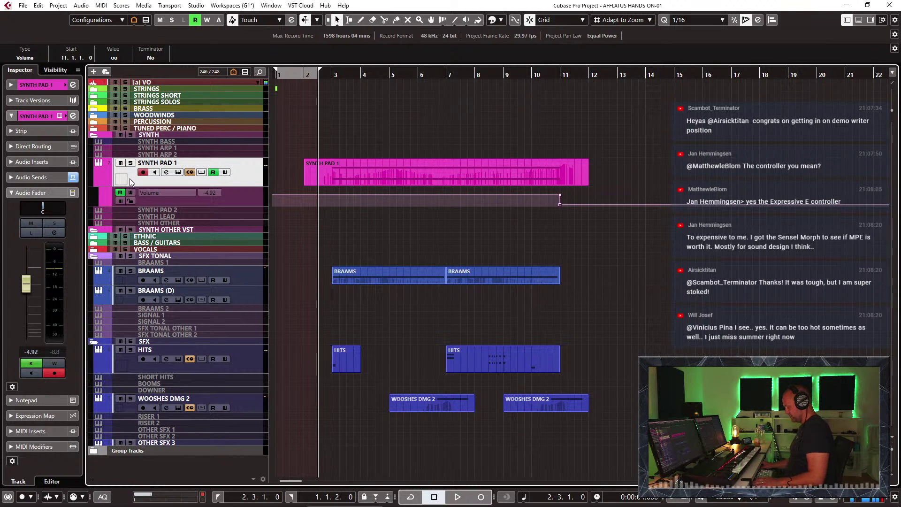
pyautogui.press('e')
pyautogui.press('space')
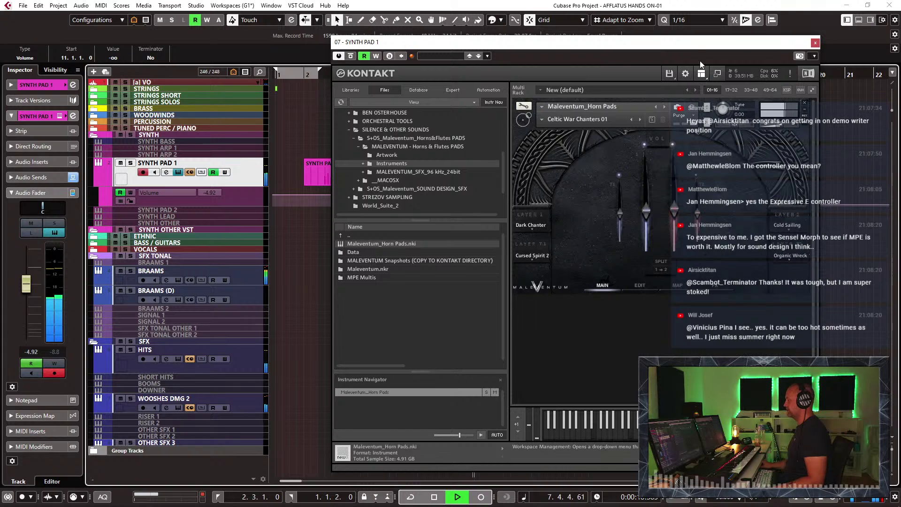
pyautogui.moveTo(690, 45); pyautogui.dragTo(640, 33)
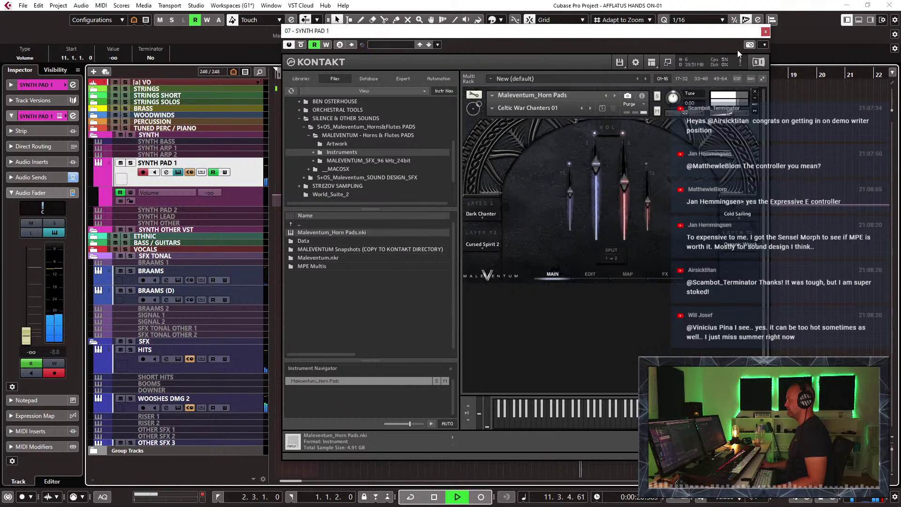
pyautogui.click(766, 31)
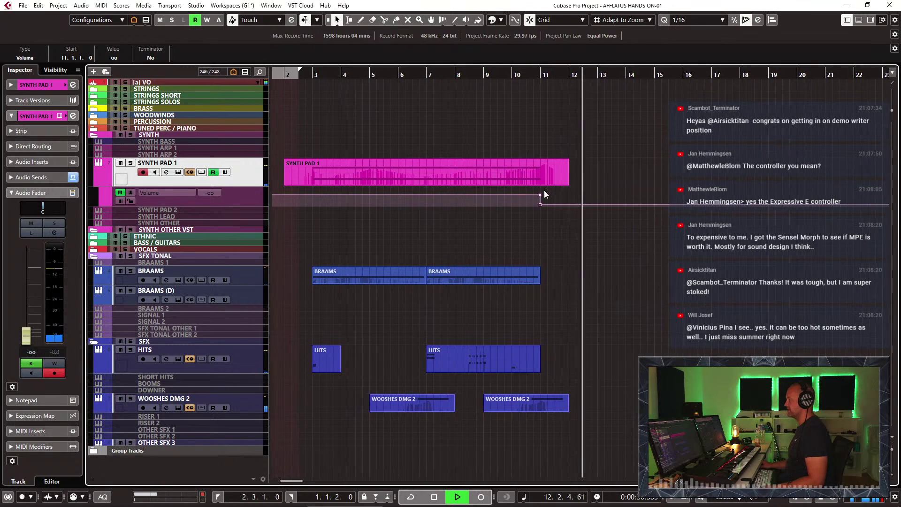
pyautogui.press('space')
# Step: Show the fader of the VO track, turn on its solo defeat and reset its peak meter
pyautogui.press('s')
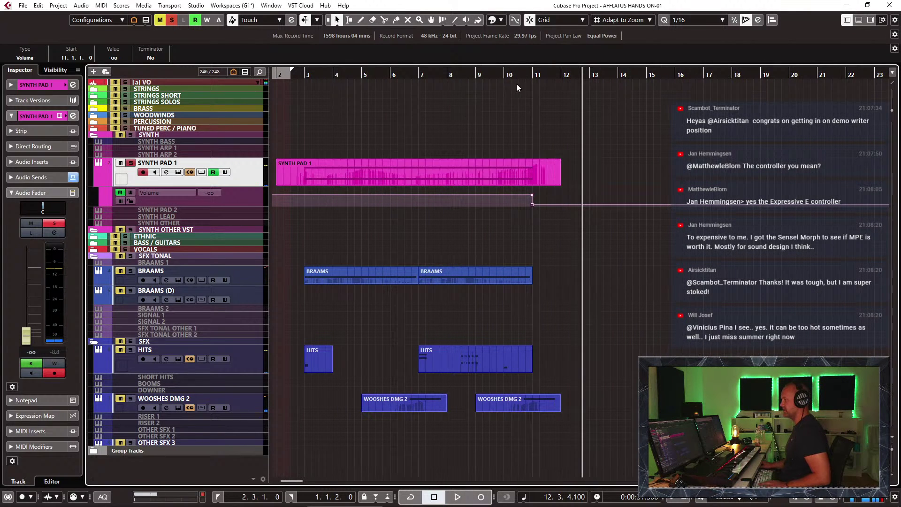
pyautogui.moveTo(505, 78); pyautogui.dragTo(503, 99)
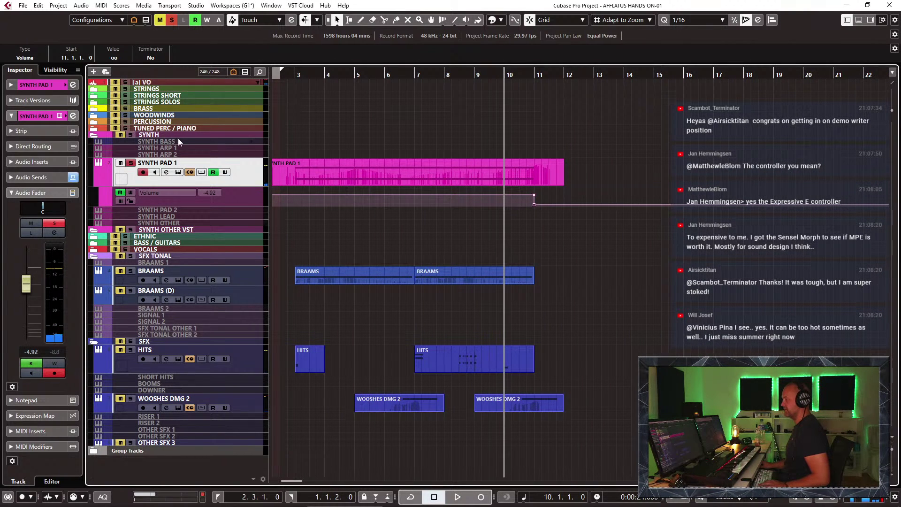
pyautogui.press('s')
pyautogui.click(159, 80)
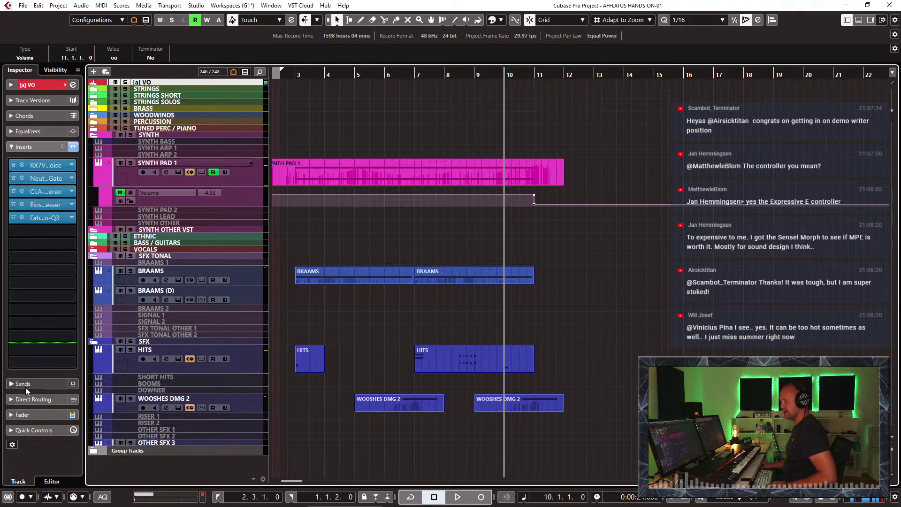
pyautogui.click(22, 414)
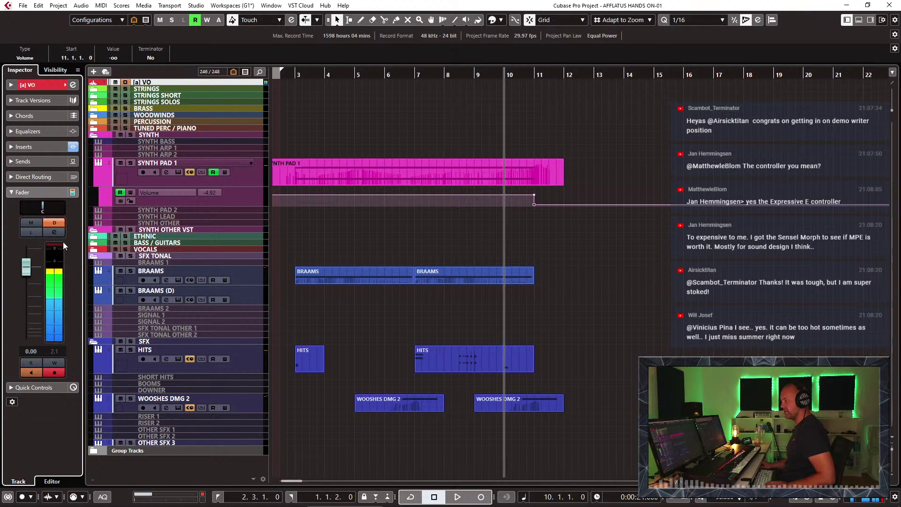
pyautogui.click(50, 353)
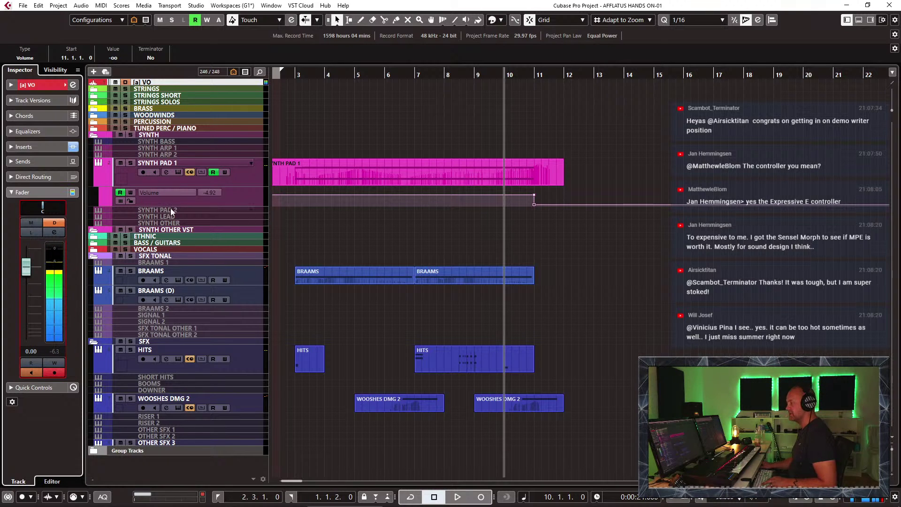
# Step: Solo SYNTH PAD 1 and play it from bar 10 across the volume cut at bar 11, ending with the solo off
pyautogui.click(240, 176)
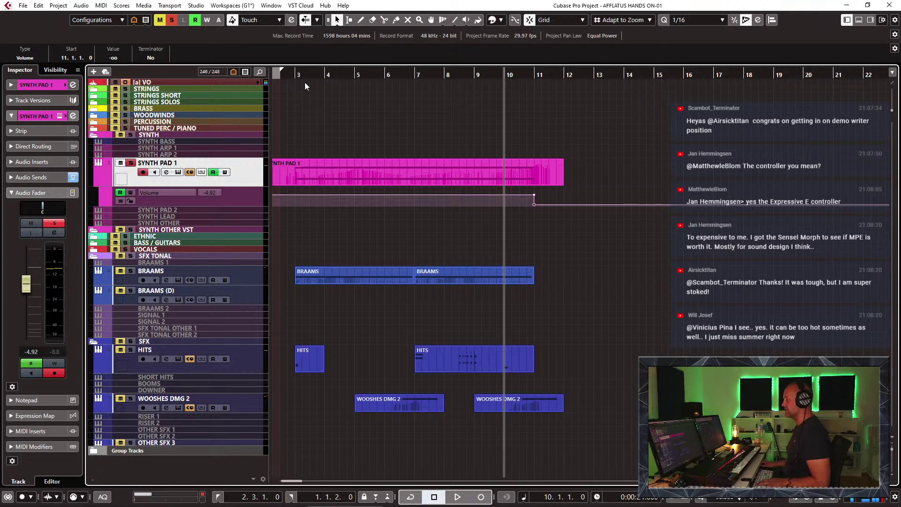
pyautogui.click(475, 75)
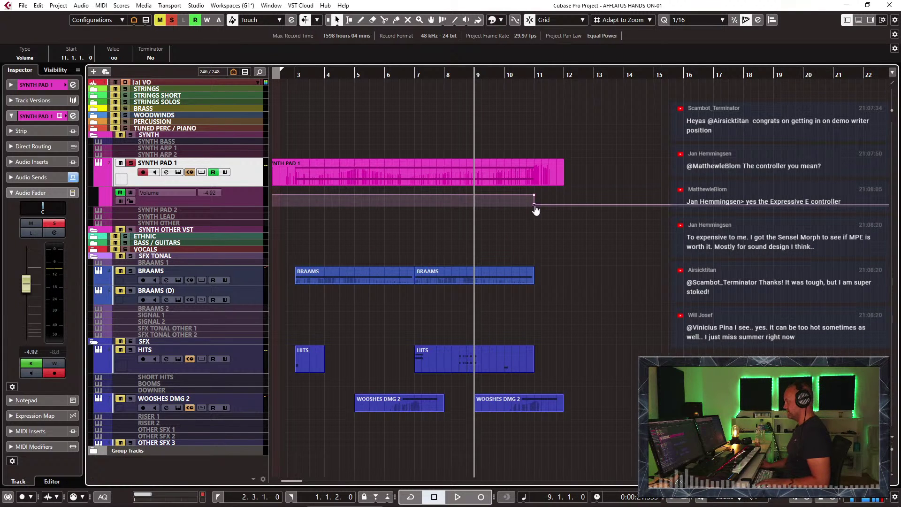
pyautogui.click(507, 74)
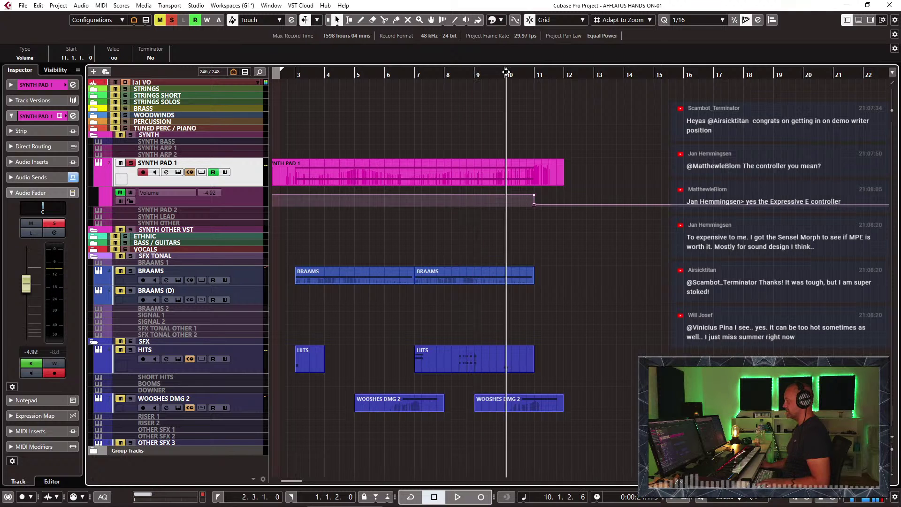
pyautogui.moveTo(506, 72); pyautogui.dragTo(504, 76)
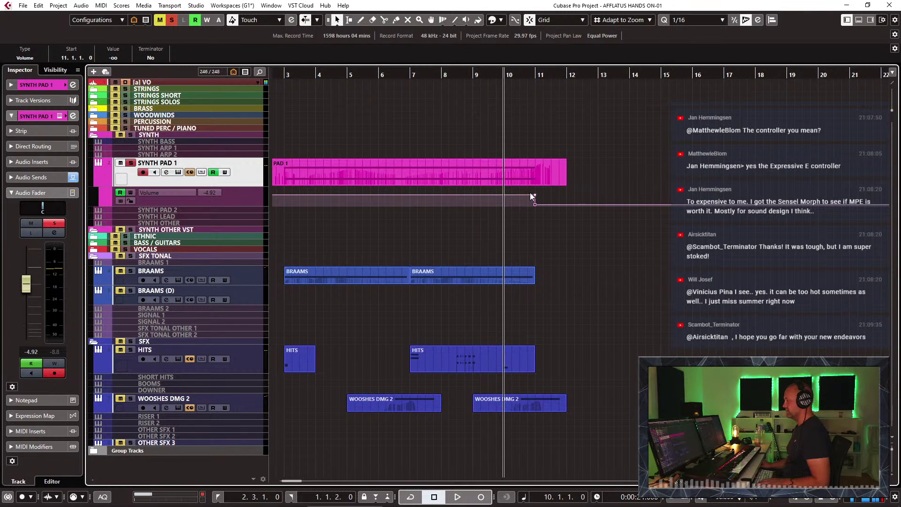
pyautogui.press('space')
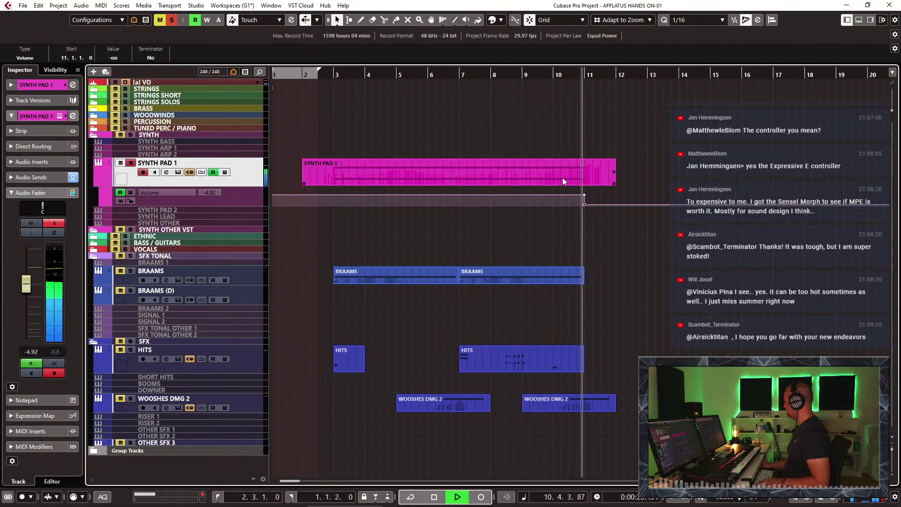
pyautogui.press('space')
pyautogui.press('Up')
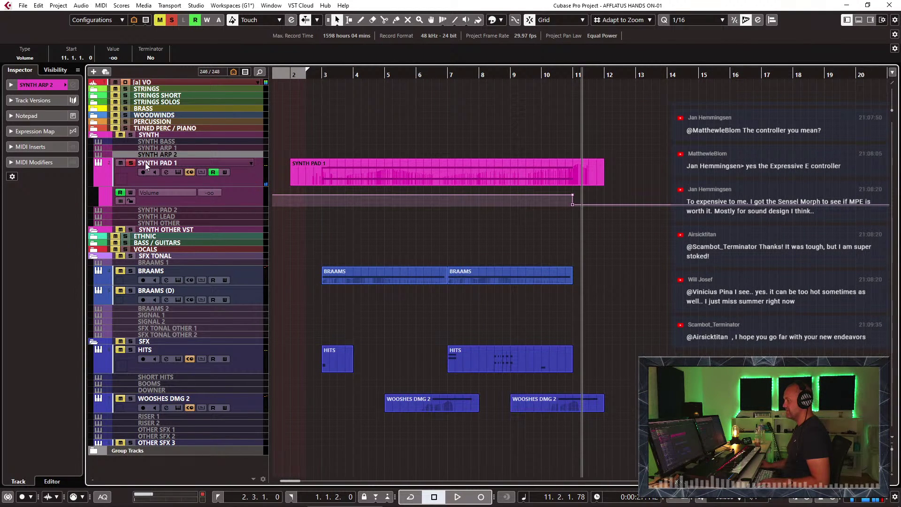
pyautogui.click(131, 163)
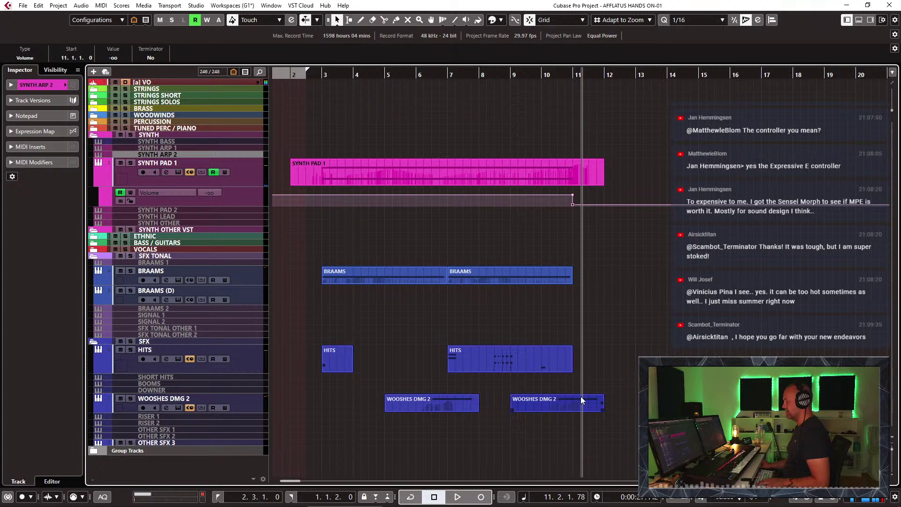
# Step: Play the full arrangement from bar 9 past the volume cut at bar 11
pyautogui.click(510, 74)
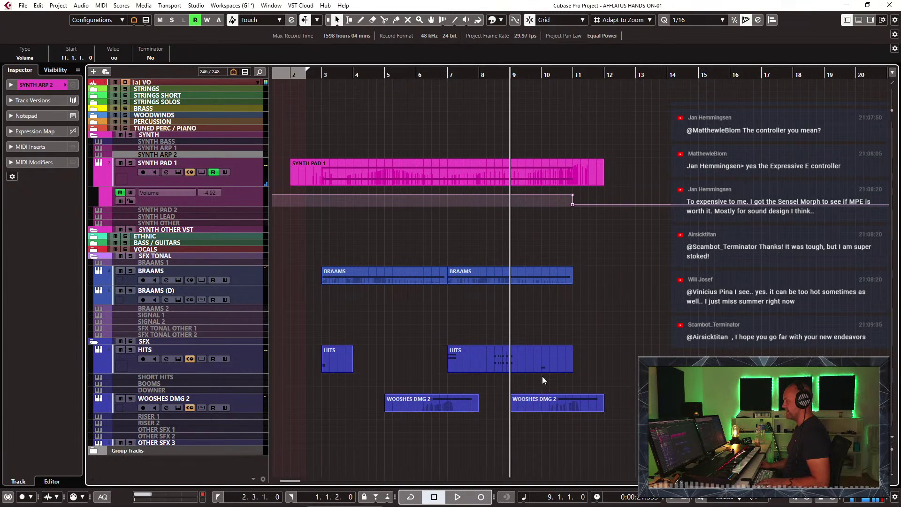
pyautogui.press('space')
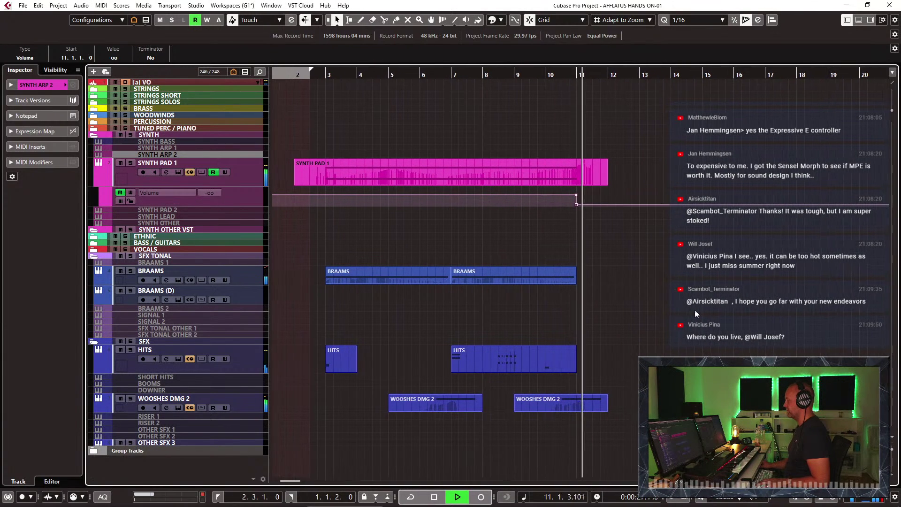
pyautogui.press('space')
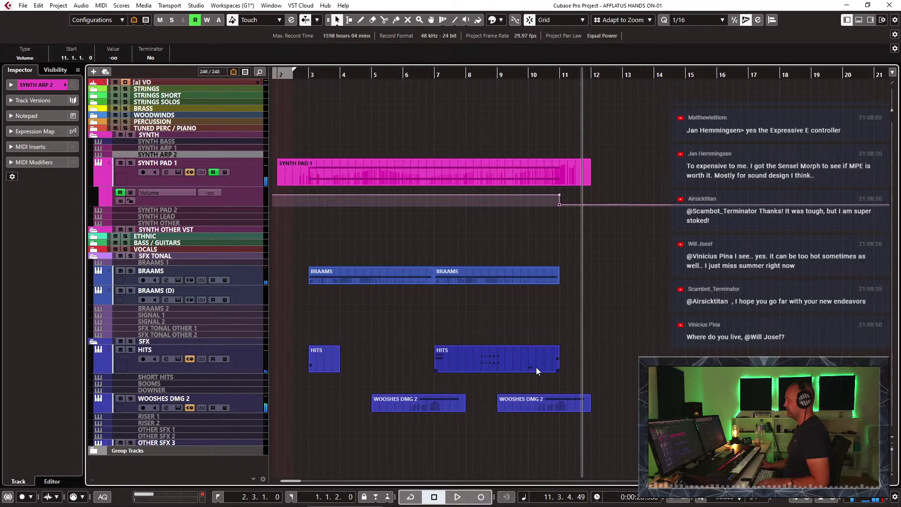
# Step: Split the second HITS part half a bar after bar 7, copy the split-off beginning to bar 11 and check it in playback
pyautogui.keyDown('alt'); pyautogui.click(449, 364); pyautogui.keyUp('alt')
pyautogui.moveTo(449, 365); pyautogui.dragTo(573, 366)
pyautogui.click(557, 79)
pyautogui.press('space')
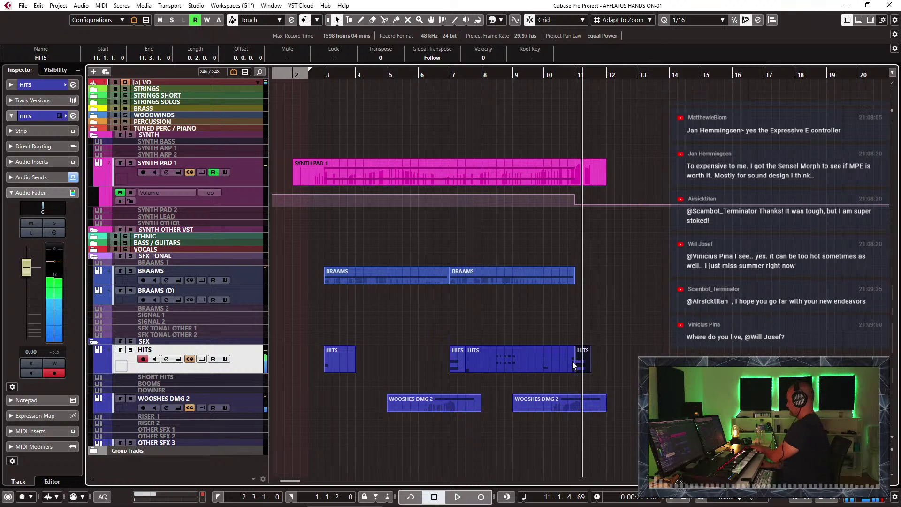
pyautogui.doubleClick(581, 370)
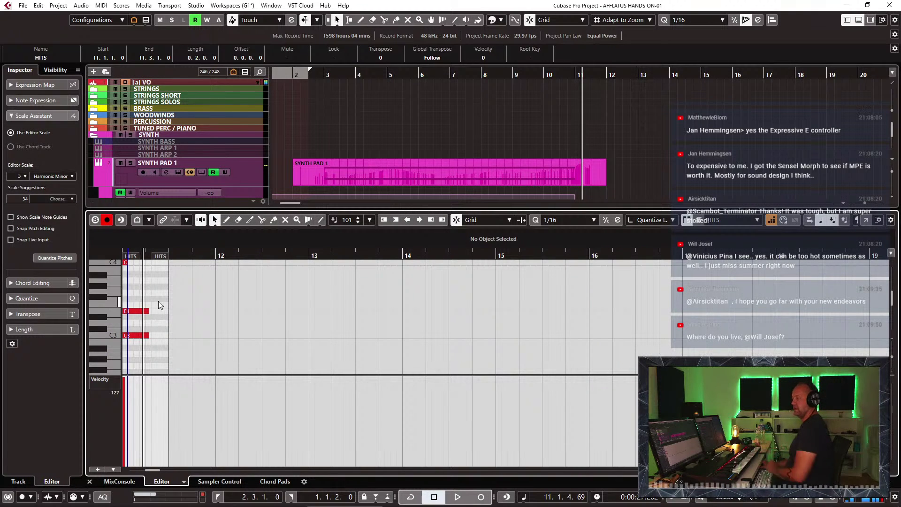
pyautogui.hotkey('ctrl', 'e')
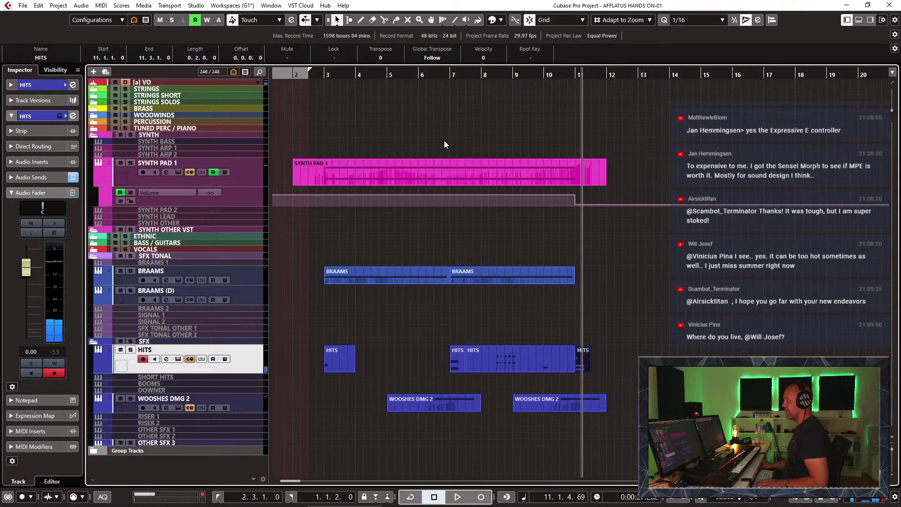
# Step: Enable the disabled SYNTH PAD 2 track below SYNTH PAD 1
pyautogui.click(253, 169)
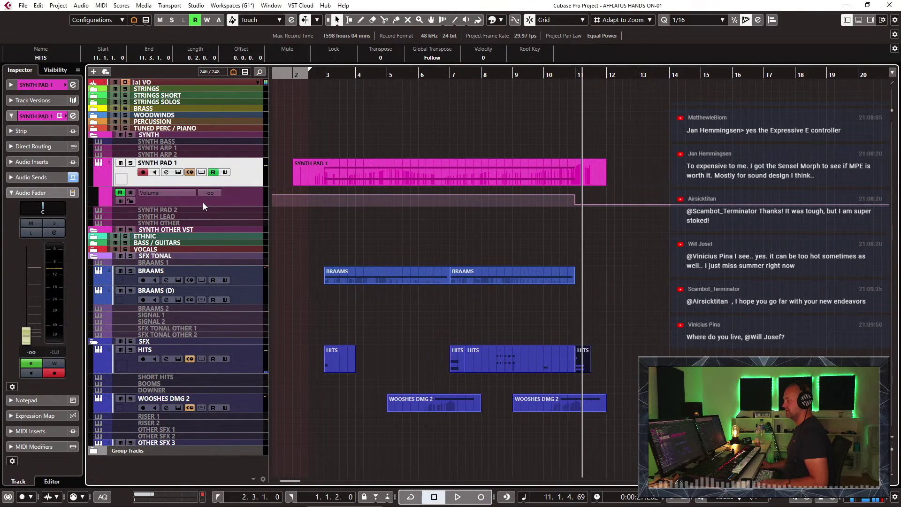
pyautogui.click(190, 210)
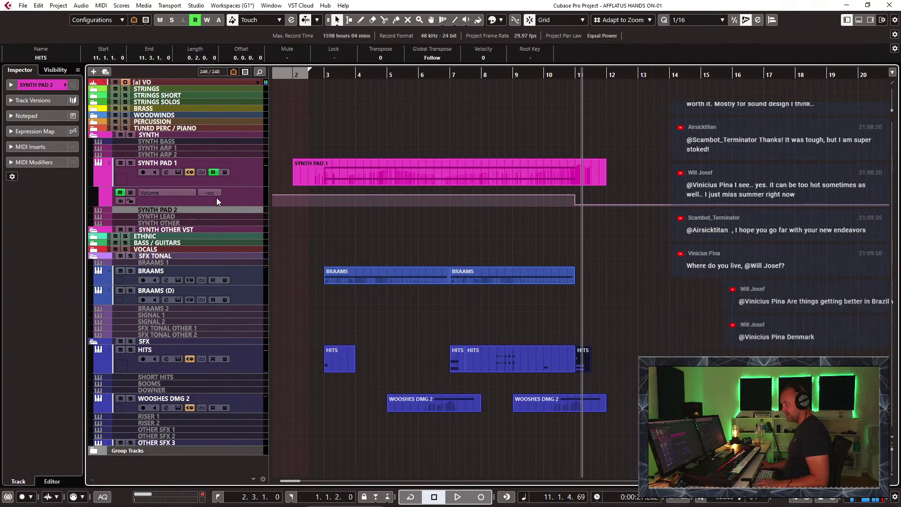
pyautogui.click(209, 209)
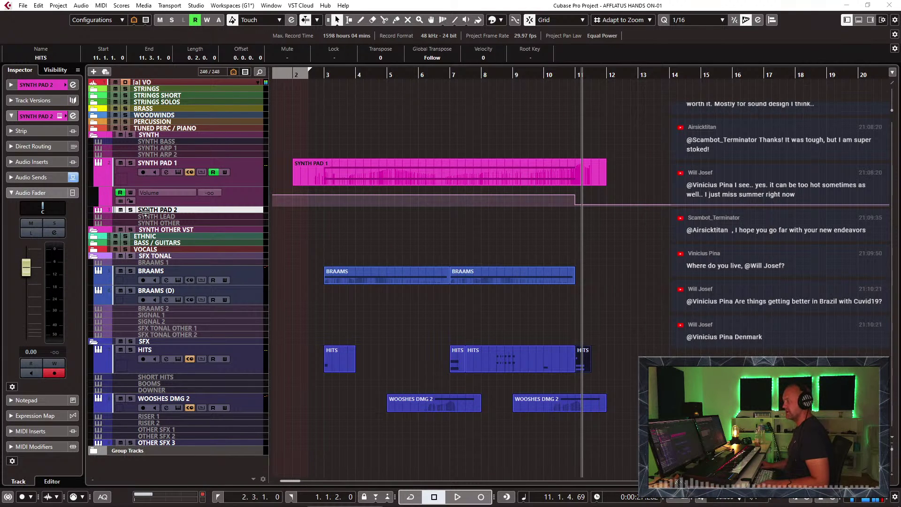
# Step: Enlarge the SYNTH PAD 2 track and load Maleventum_Horn Pads.nki into its Kontakt instrument
pyautogui.moveTo(145, 213); pyautogui.dragTo(150, 260)
pyautogui.click(178, 221)
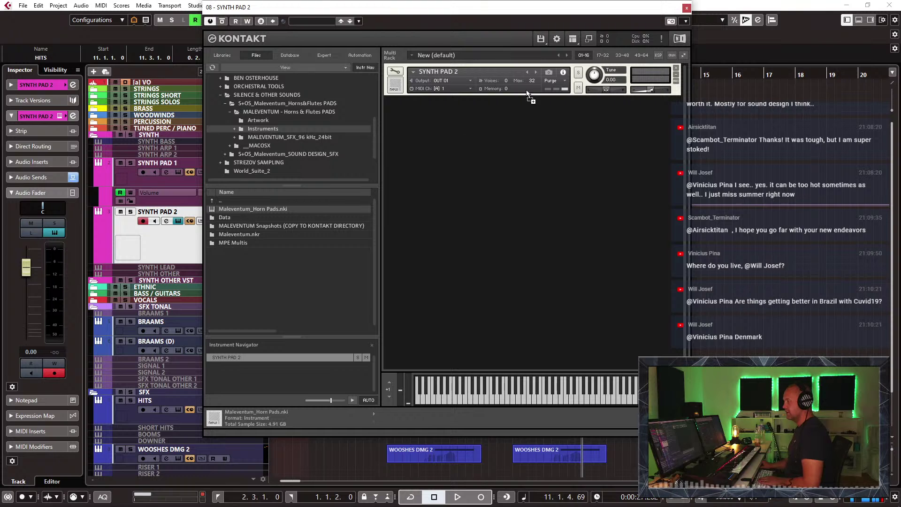
pyautogui.moveTo(527, 91); pyautogui.dragTo(519, 106)
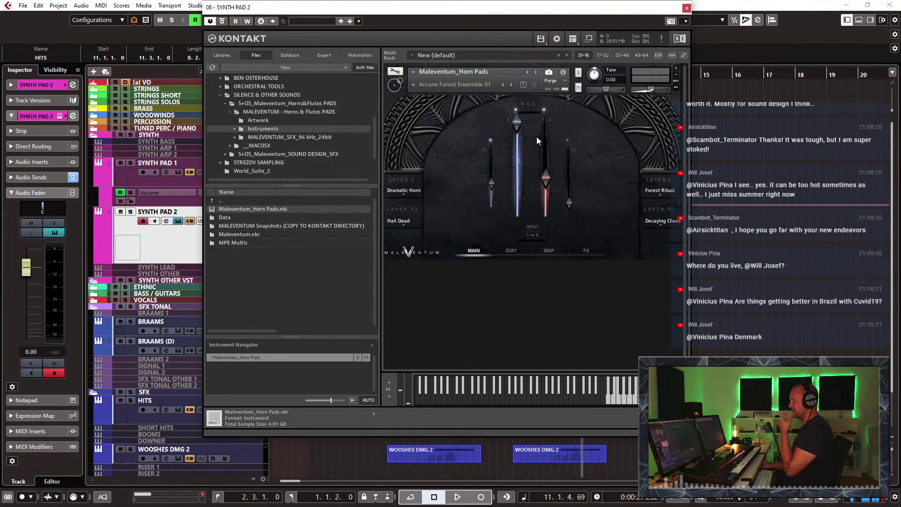
# Step: Choose the Hunt Horn 01 snapshot for the SYNTH PAD 2 instrument and lower its volume in Kontakt
pyautogui.click(415, 88)
pyautogui.scroll(-5, 436, 348)
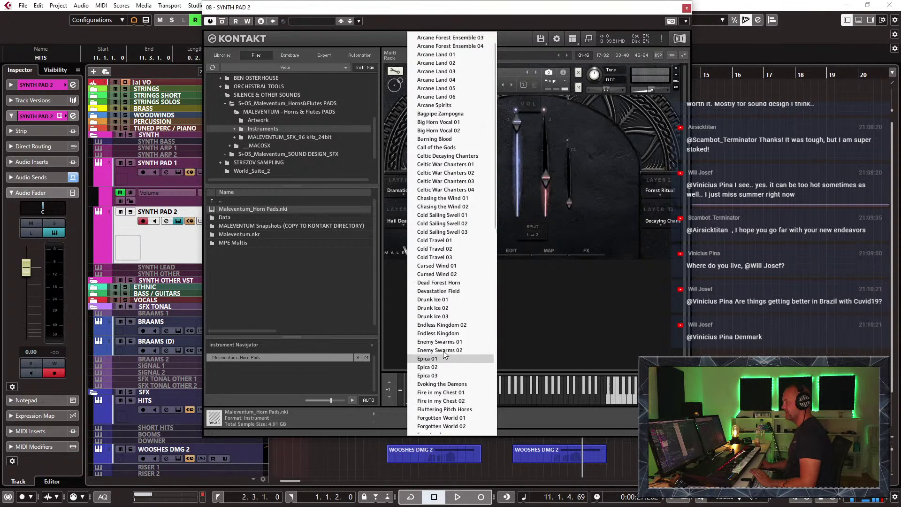
pyautogui.scroll(-4, 437, 348)
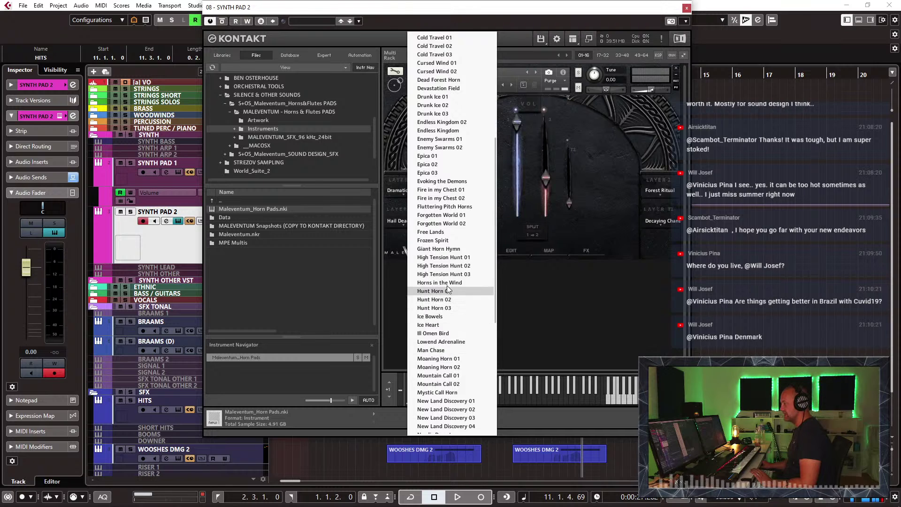
pyautogui.click(434, 291)
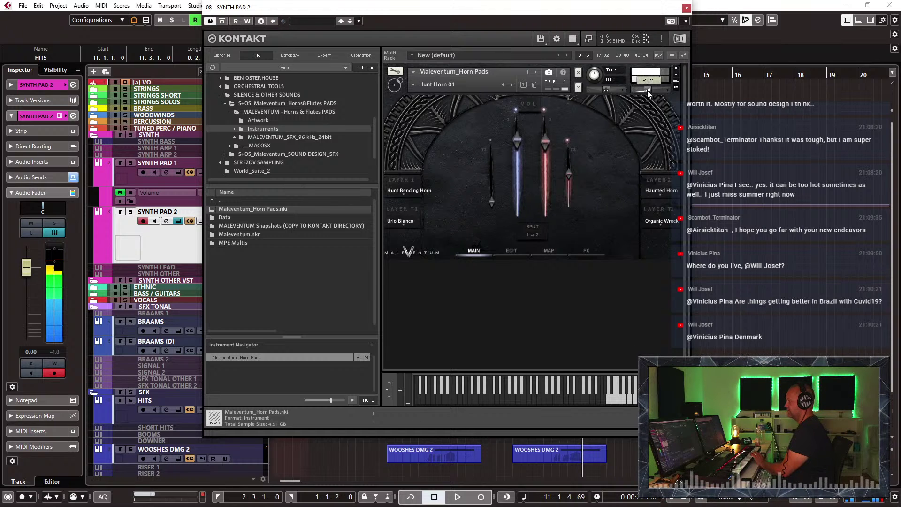
pyautogui.moveTo(652, 90); pyautogui.dragTo(643, 89)
pyautogui.click(687, 9)
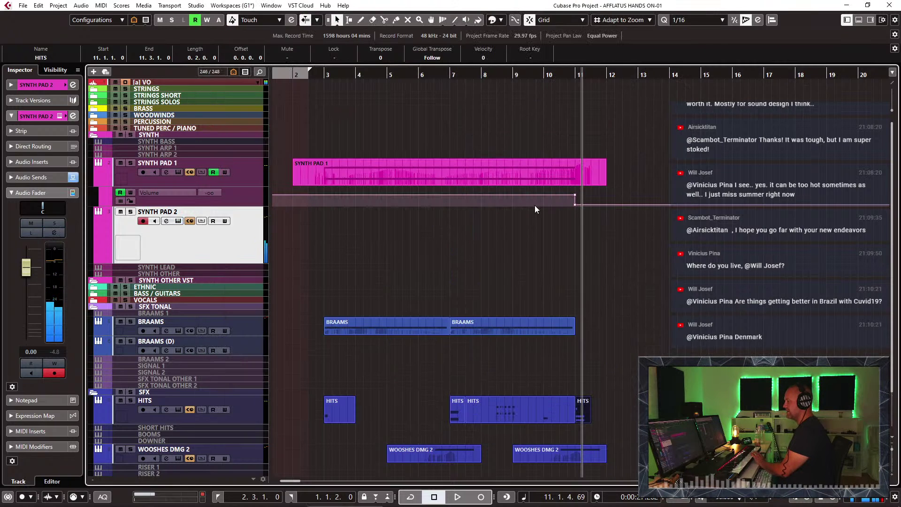
# Step: Record a SYNTH PAD 2 horn part from bar 2 until shortly before bar 12 and expand the VOCALS folder
pyautogui.press('KP_Multiply')
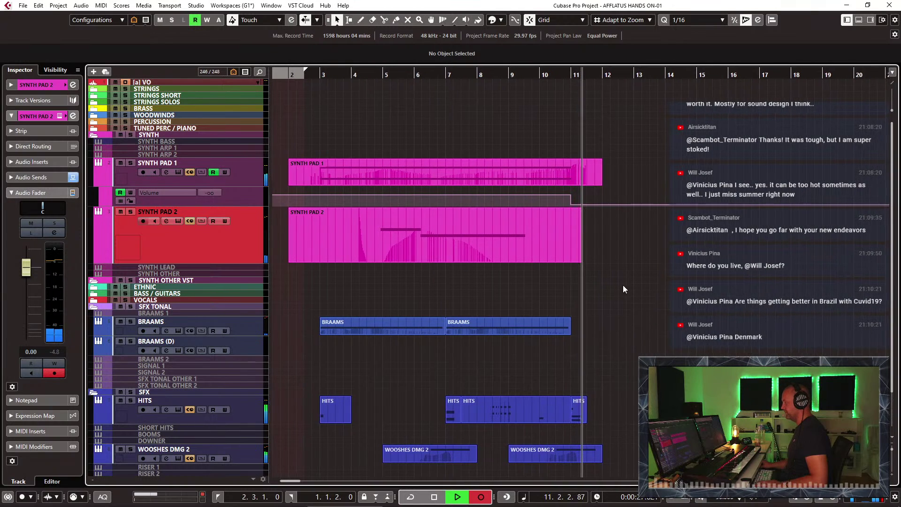
pyautogui.press('space')
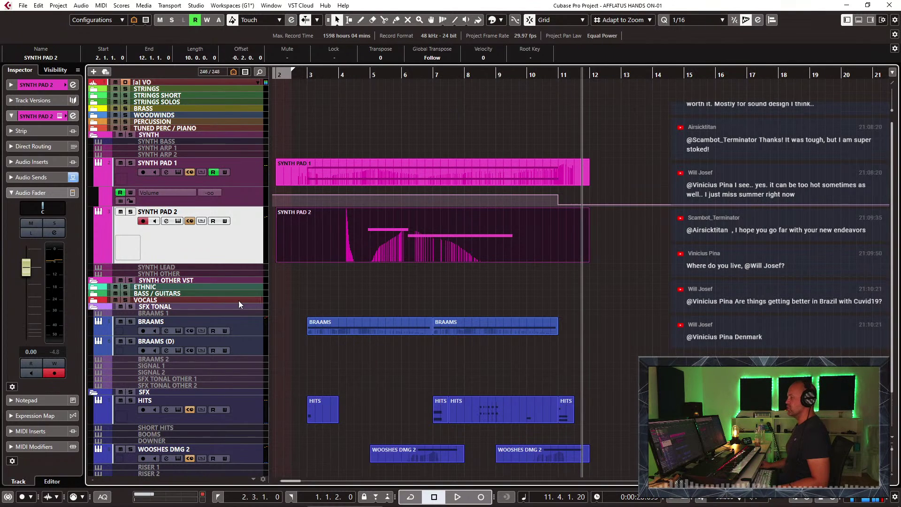
pyautogui.click(93, 301)
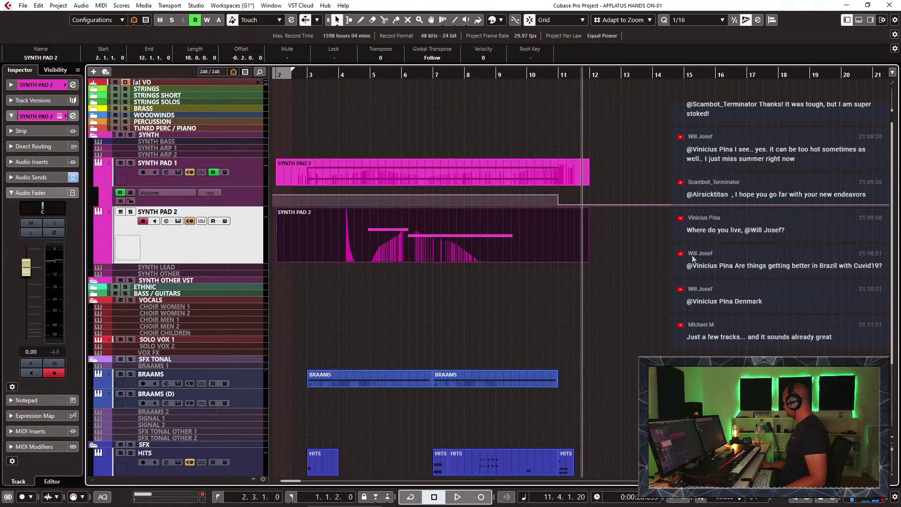
pyautogui.click(623, 238)
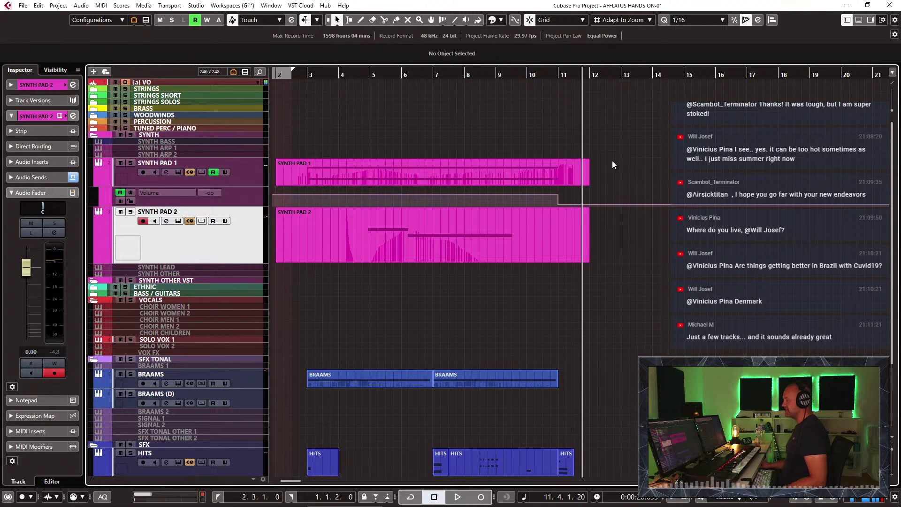
# Step: Split both SYNTH PAD parts at bar 11, delete the tails and hide SYNTH PAD 1's volume automation lane
pyautogui.moveTo(613, 165); pyautogui.dragTo(566, 248)
pyautogui.keyDown('alt'); pyautogui.click(566, 178); pyautogui.keyUp('alt')
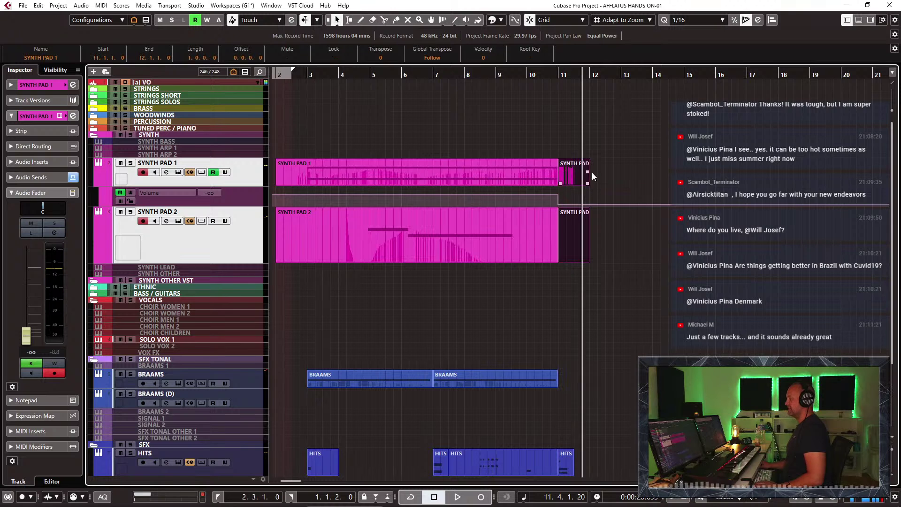
pyautogui.press('Delete')
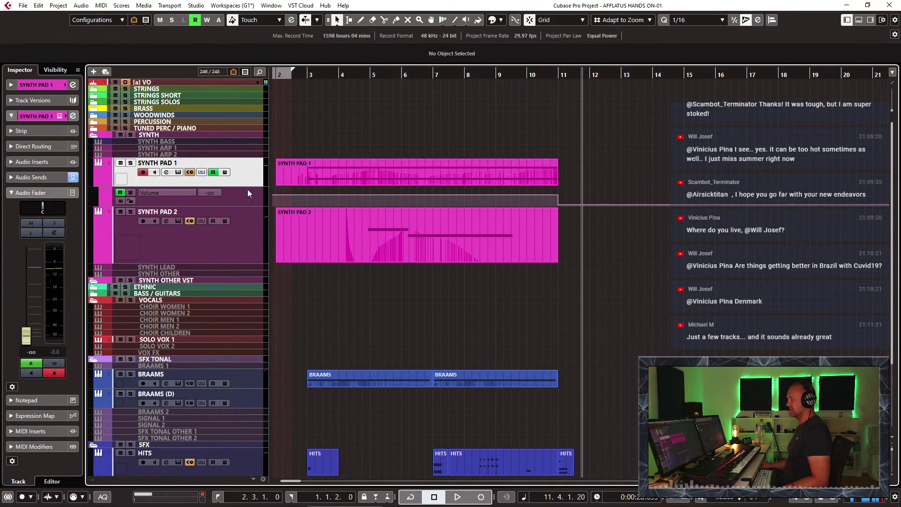
pyautogui.click(98, 183)
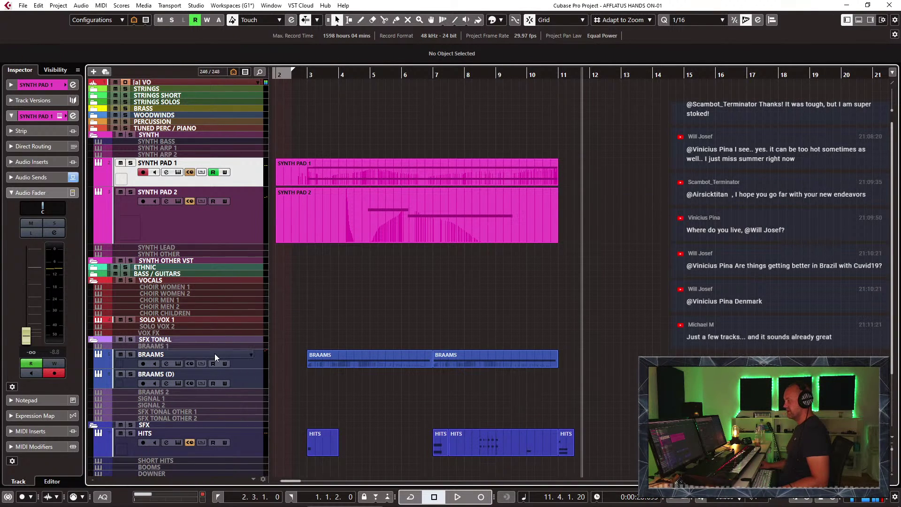
# Step: Open the Kontakt instrument of BRAAMS (D) and browse to the Instruments folder of MALEVENTUM - Sound Design Instruments, with the playhead at bar 11
pyautogui.click(240, 384)
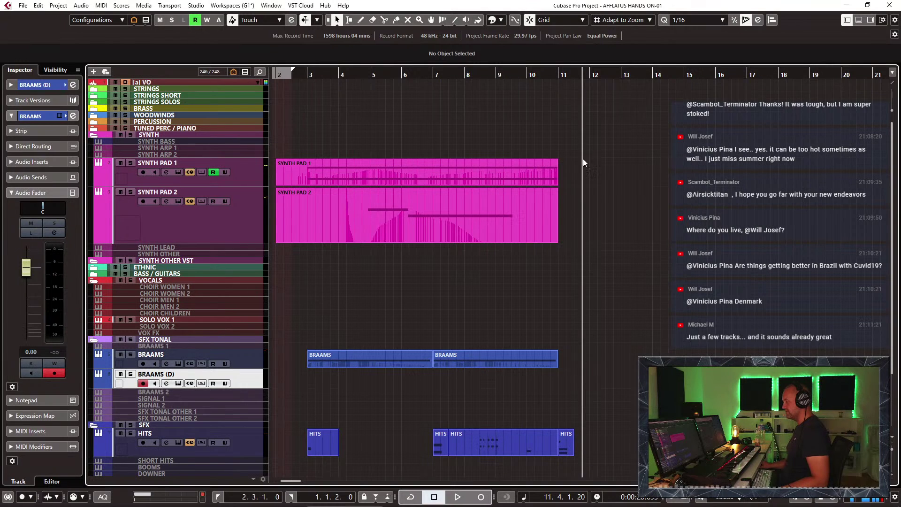
pyautogui.click(558, 75)
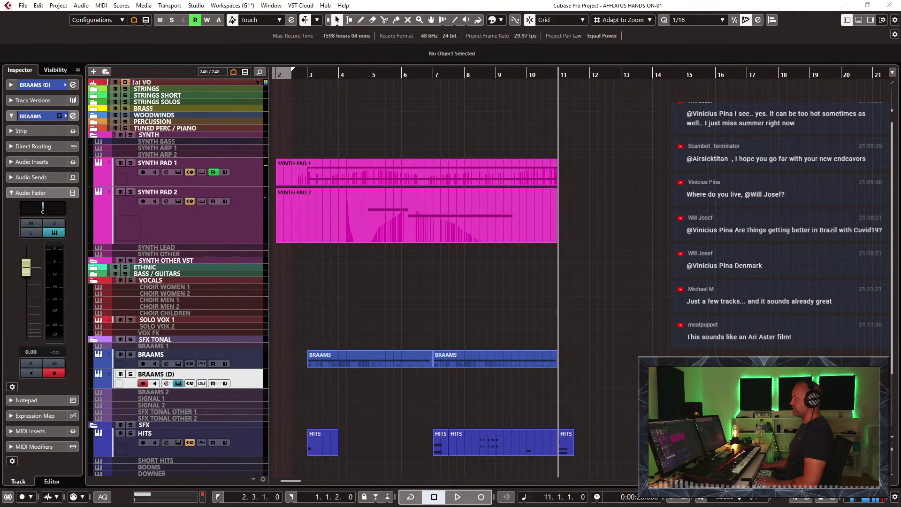
pyautogui.moveTo(900, 31); pyautogui.dragTo(232, 31)
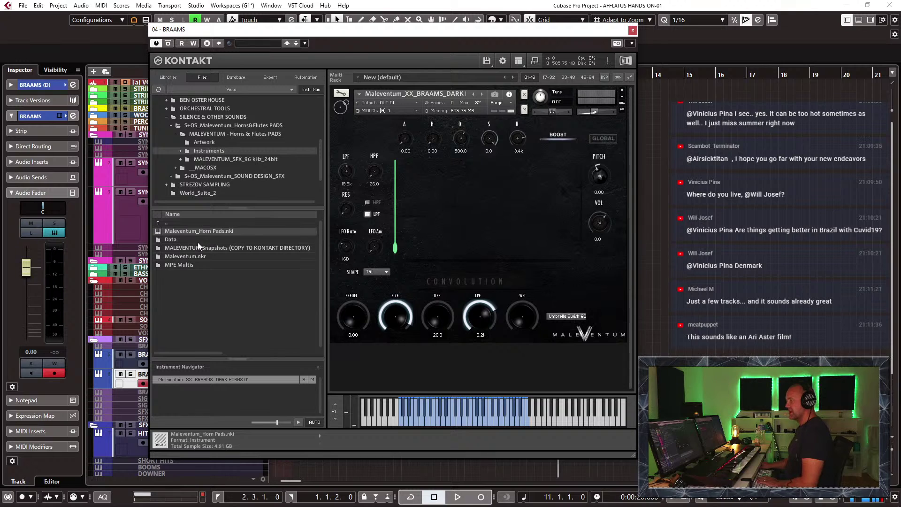
pyautogui.click(215, 175)
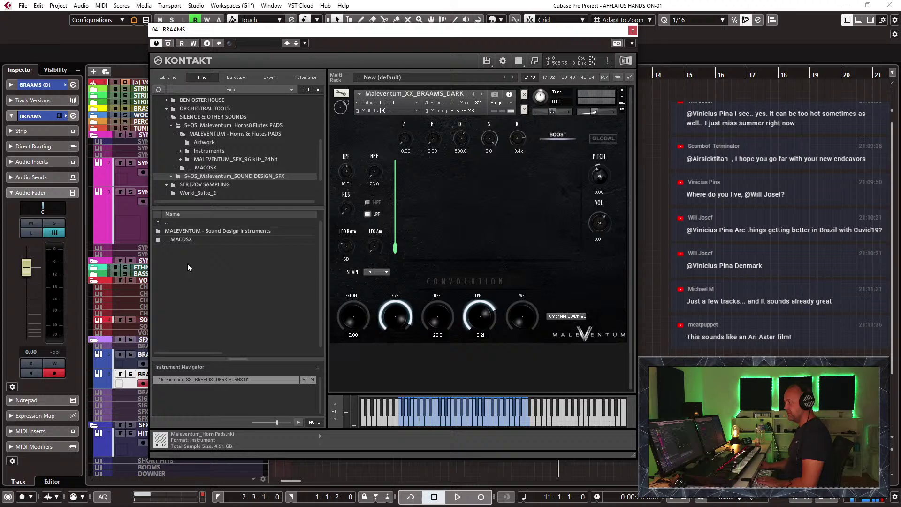
pyautogui.doubleClick(185, 231)
pyautogui.doubleClick(181, 240)
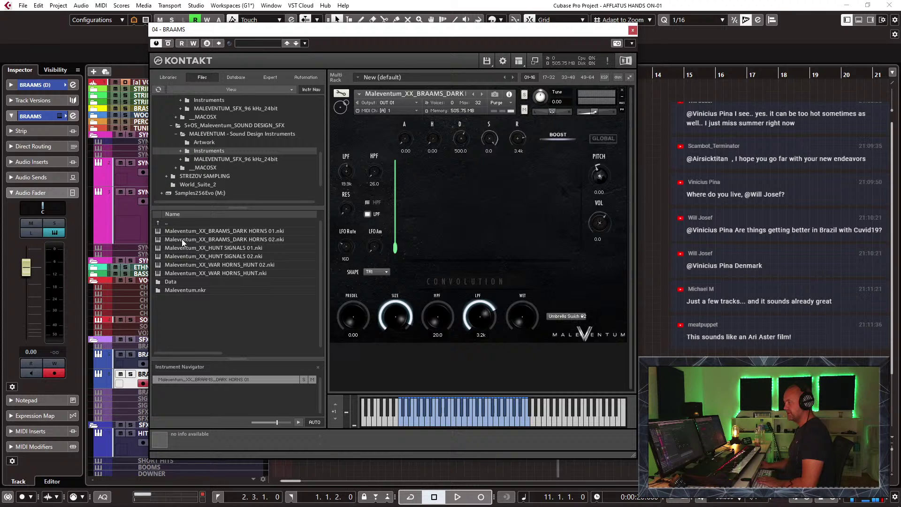
# Step: Load Maleventum_XX_BRAAMS_DARK HORNS 02.nki in place of the current braams patch and set its pitch to about 2
pyautogui.doubleClick(208, 241)
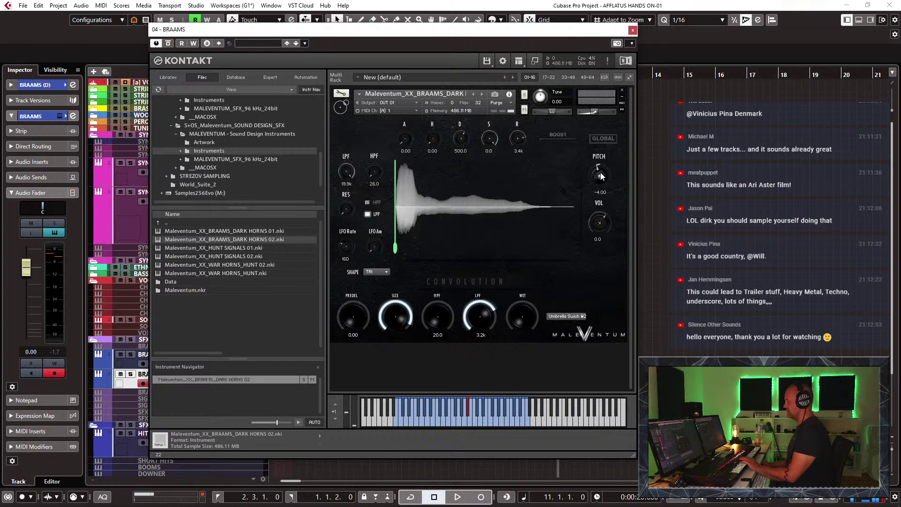
pyautogui.moveTo(601, 173); pyautogui.dragTo(602, 168)
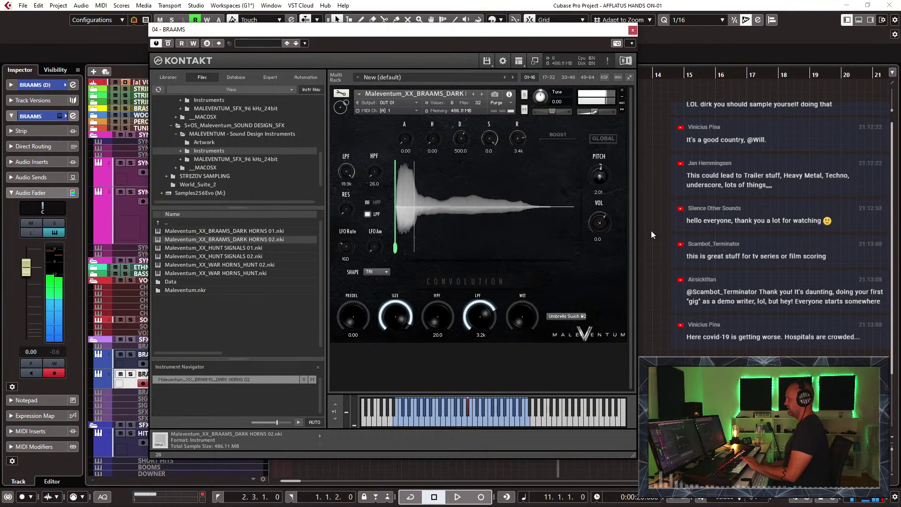
pyautogui.click(632, 29)
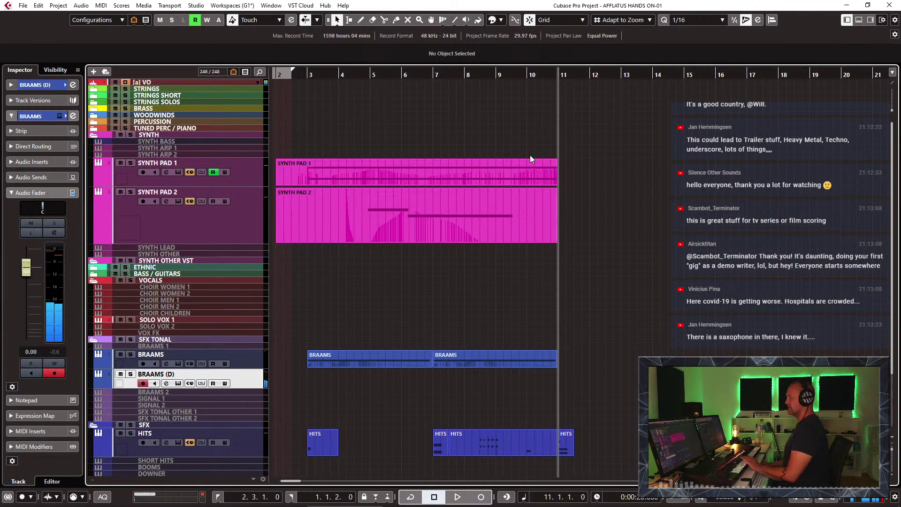
# Step: Record a BRAAMS (D) part from bar 10 until just past bar 12
pyautogui.click(526, 78)
pyautogui.press('KP_Multiply')
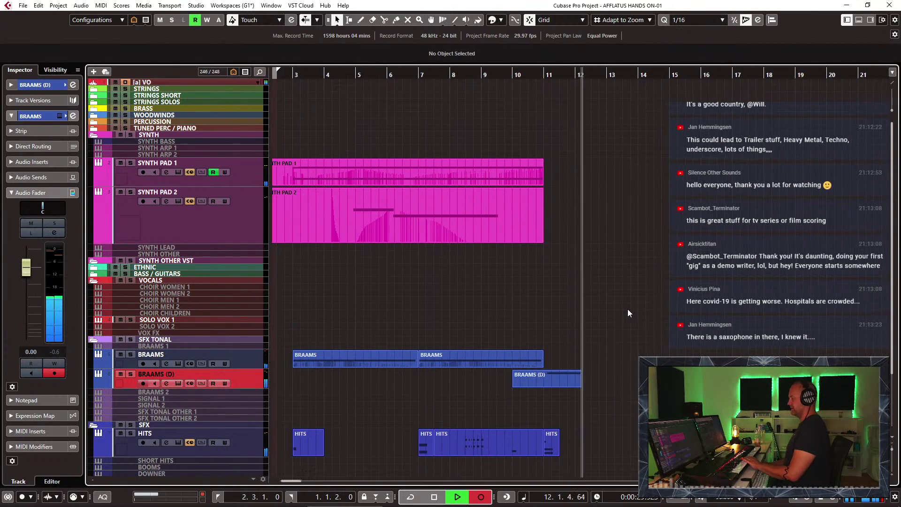
pyautogui.press('space')
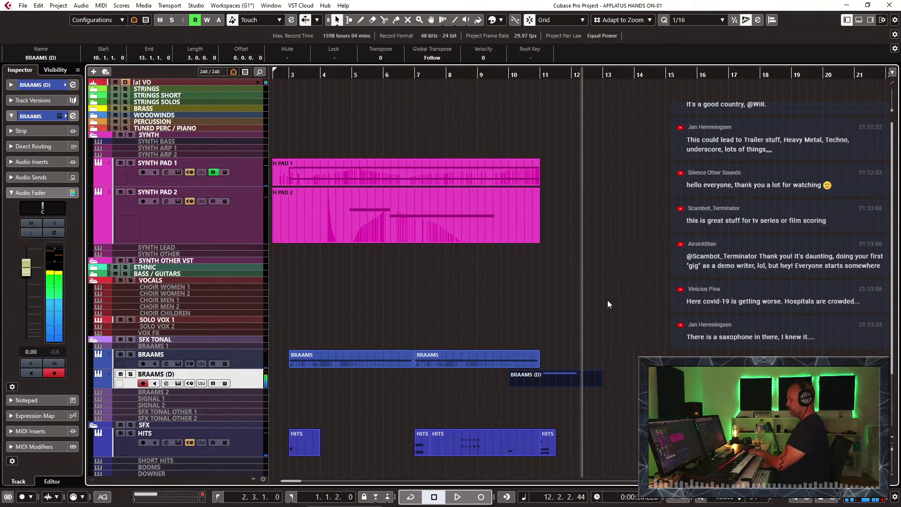
# Step: Record a second pass into the BRAAMS (D) part from bar 10 and lower the track's fader to -3.68
pyautogui.click(512, 74)
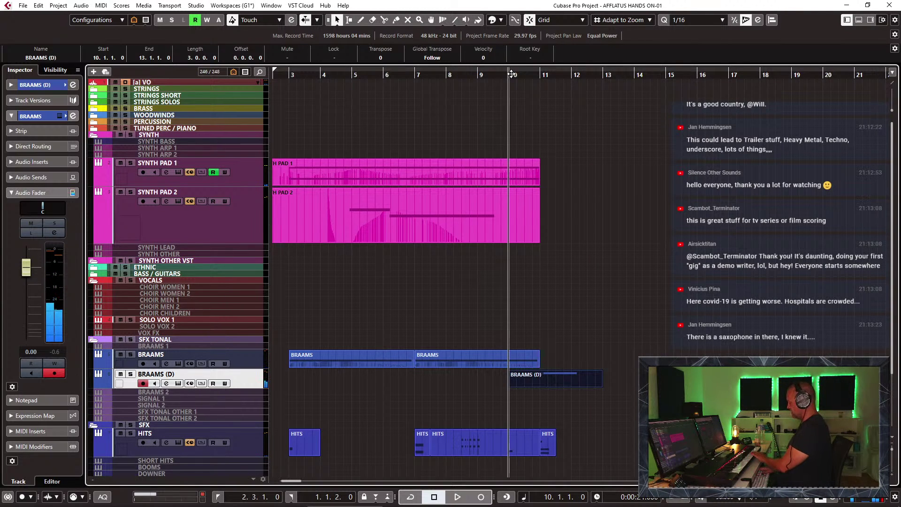
pyautogui.press('KP_Multiply')
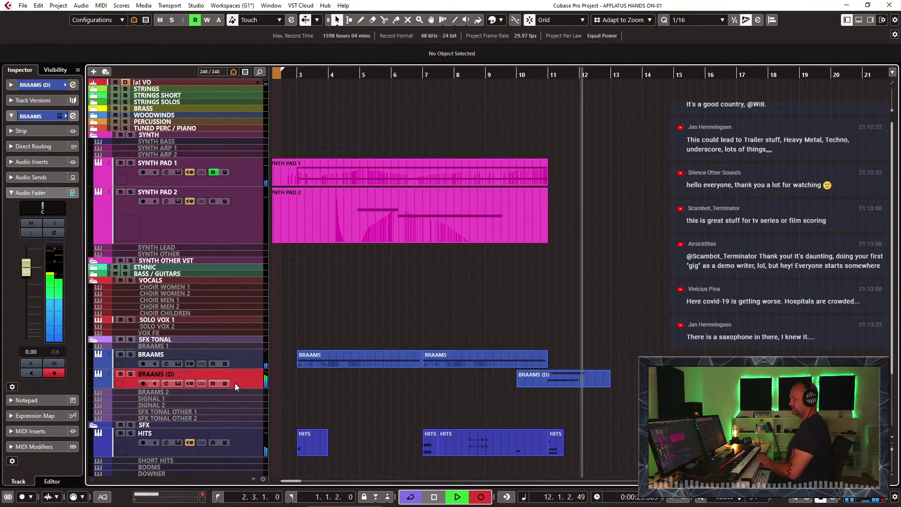
pyautogui.press('space')
pyautogui.moveTo(25, 264); pyautogui.dragTo(22, 277)
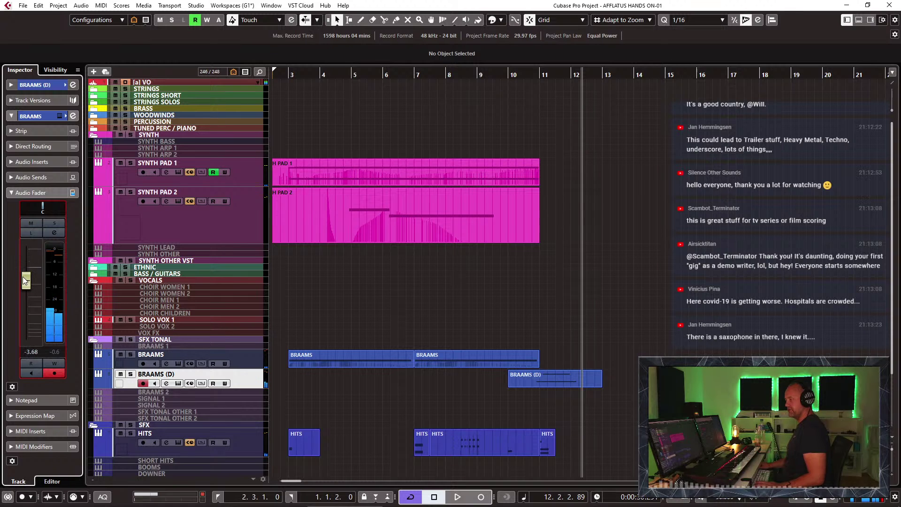
# Step: Inspect the notes of the BRAAMS (D) part in the Key Editor and close the editor
pyautogui.click(557, 376)
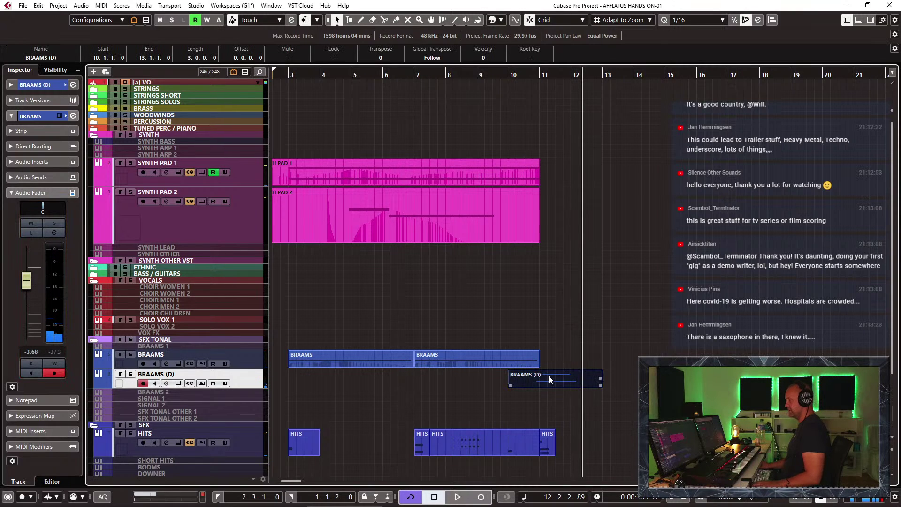
pyautogui.doubleClick(550, 378)
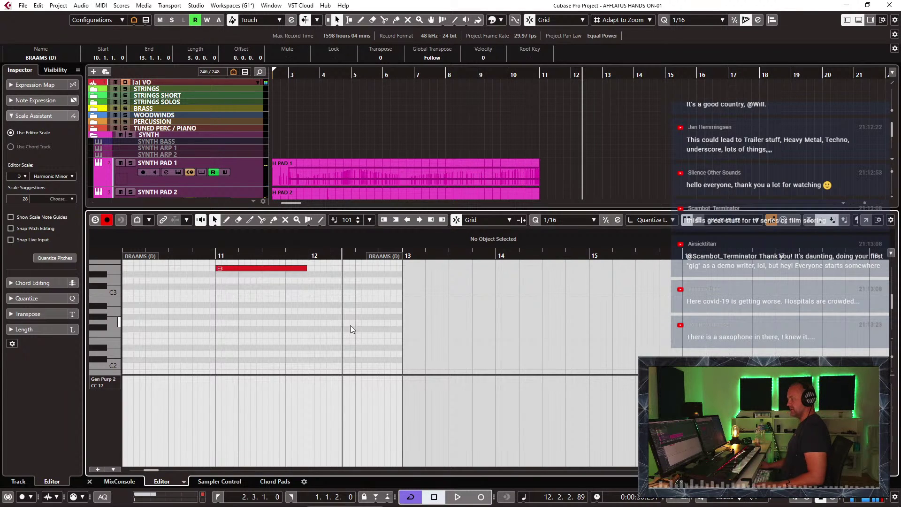
pyautogui.press('Return')
# Step: Set the right locator to bar 20, turn cycle off and play the arrangement from the left locator at 2.3
pyautogui.press('g')
pyautogui.press('KP_1')
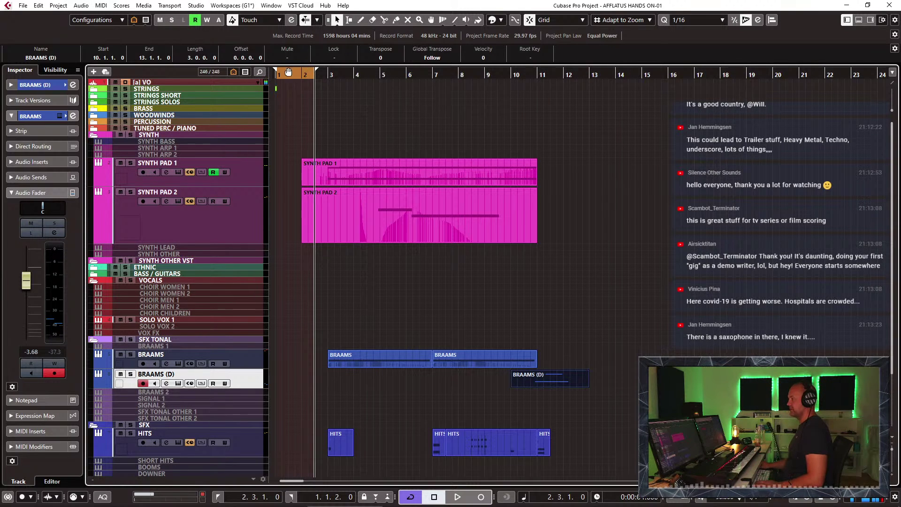
pyautogui.moveTo(289, 71); pyautogui.dragTo(772, 73)
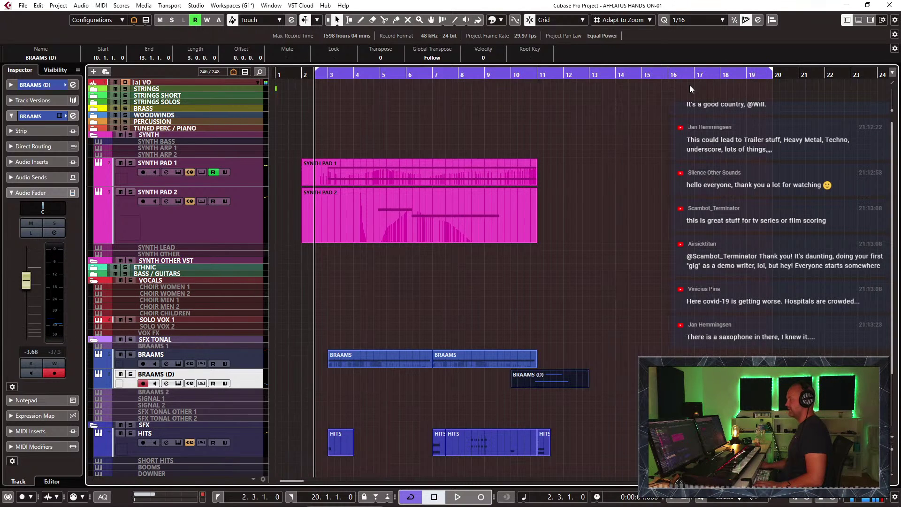
pyautogui.press('KP_Divide')
pyautogui.press('KP_Enter')
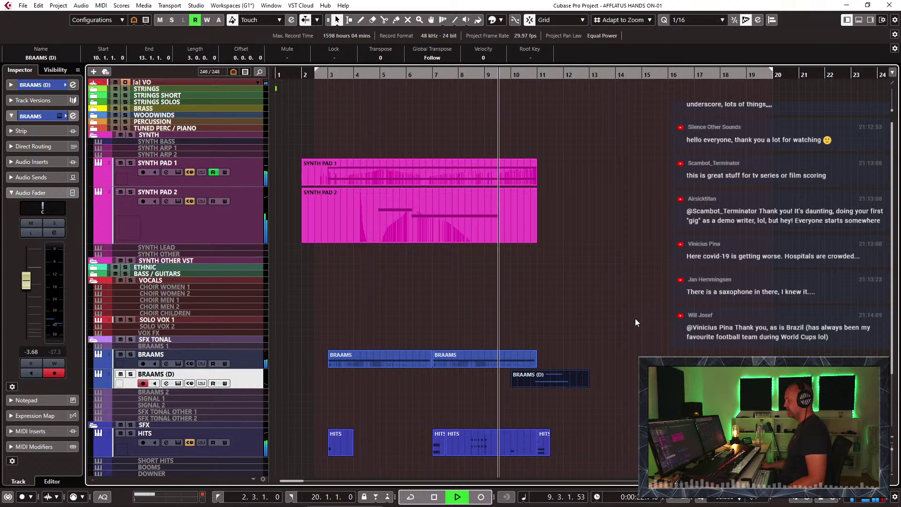
# Step: Raise the HITS track's SFX VERB send to -20.2 during playback, stop and move the playhead to bar 6
pyautogui.click(249, 444)
pyautogui.click(44, 177)
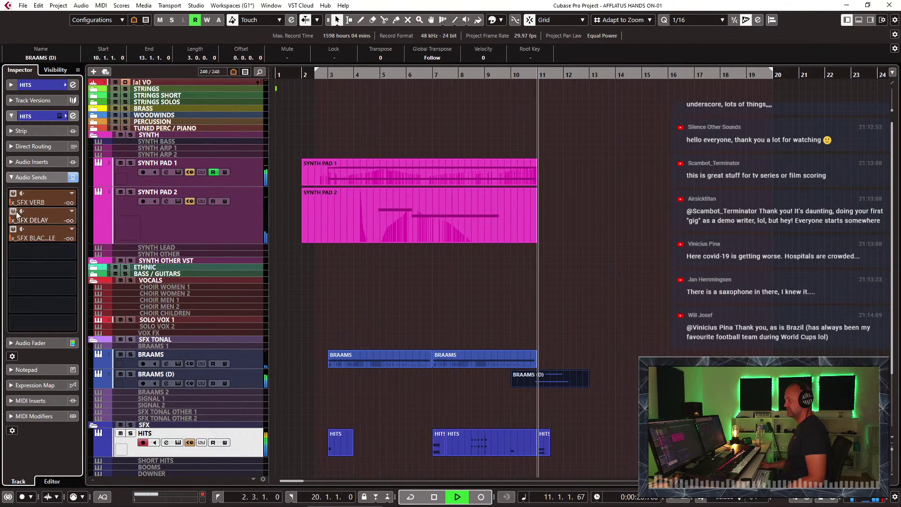
pyautogui.click(34, 204)
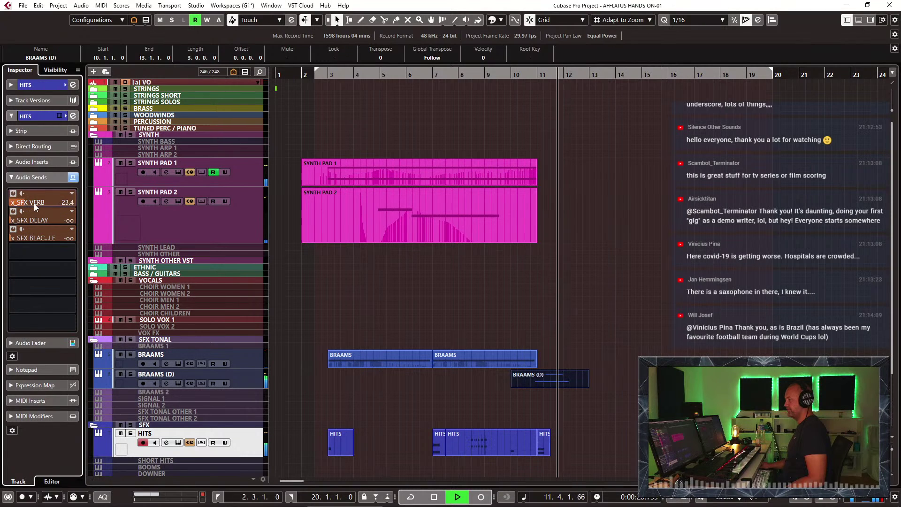
pyautogui.moveTo(33, 204); pyautogui.dragTo(35, 204)
pyautogui.press('space')
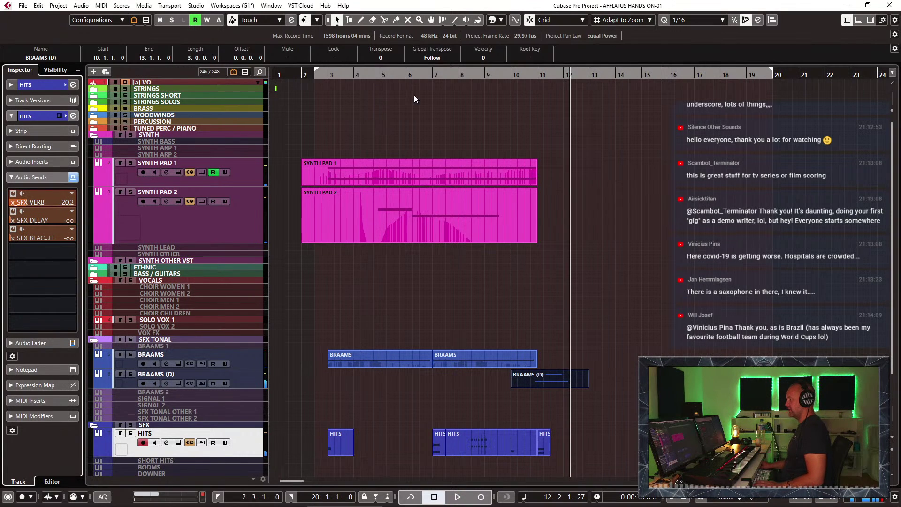
pyautogui.click(411, 75)
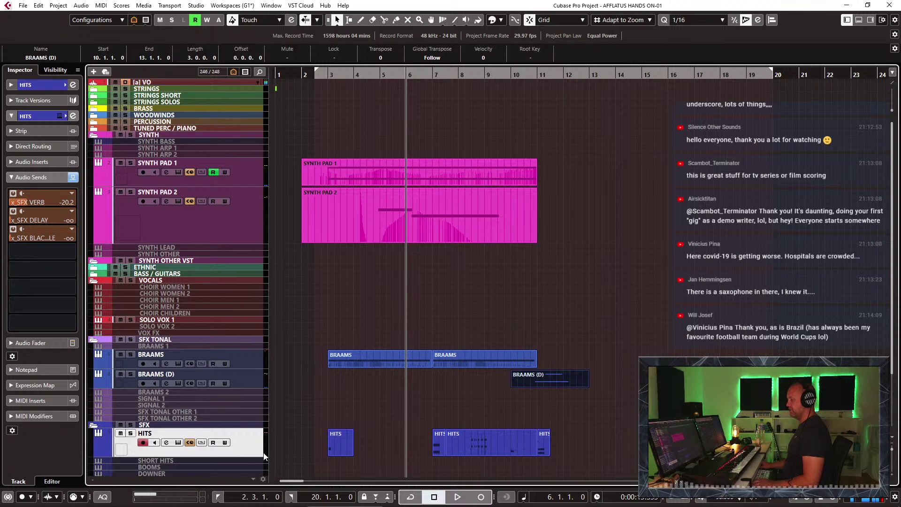
# Step: Expand the Group Tracks folder in the track visibility list, select the _MASTER group and show its inserts
pyautogui.scroll(-3, 232, 421)
pyautogui.click(56, 70)
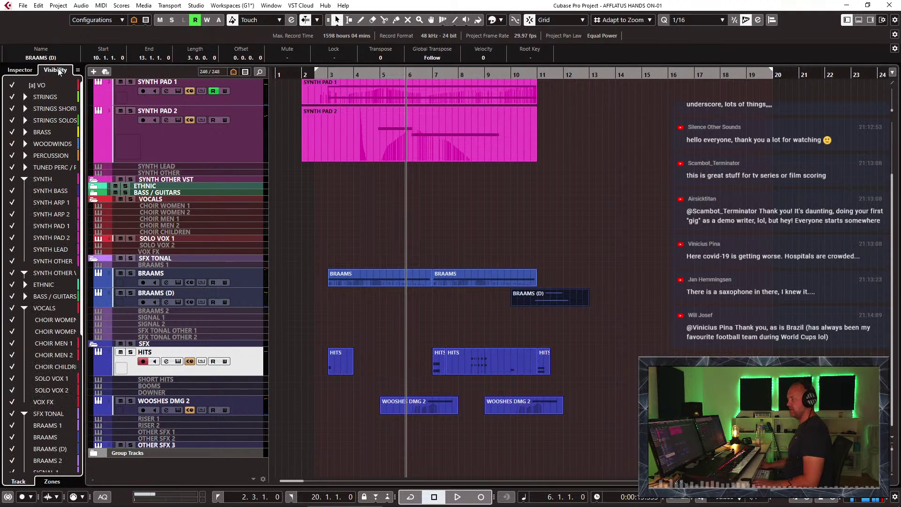
pyautogui.scroll(-6, 51, 353)
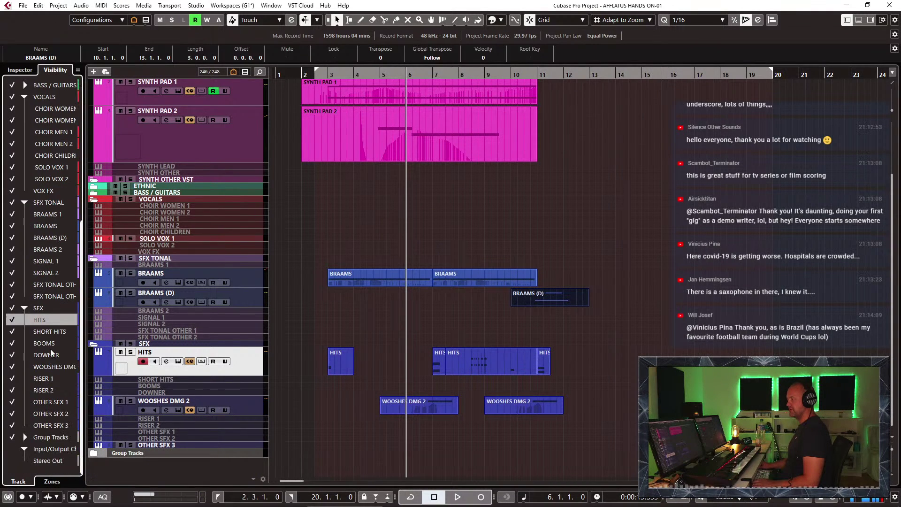
pyautogui.click(27, 440)
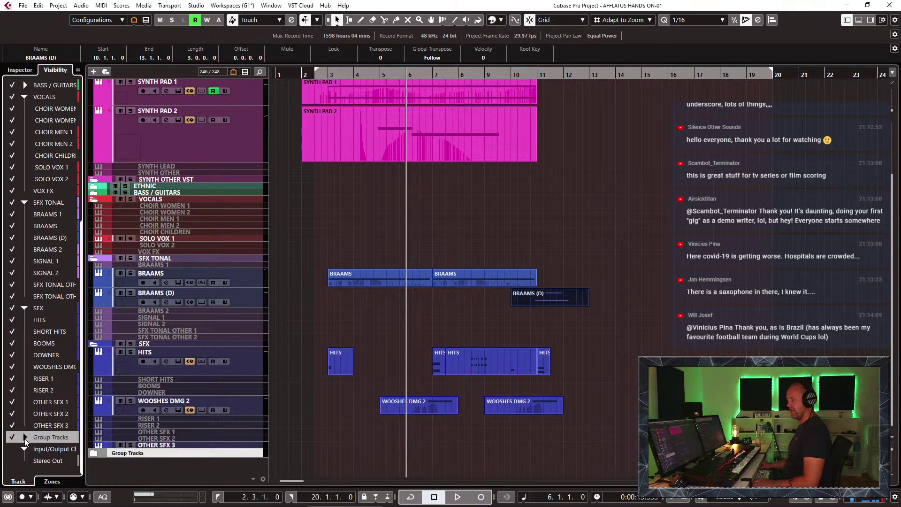
pyautogui.click(22, 441)
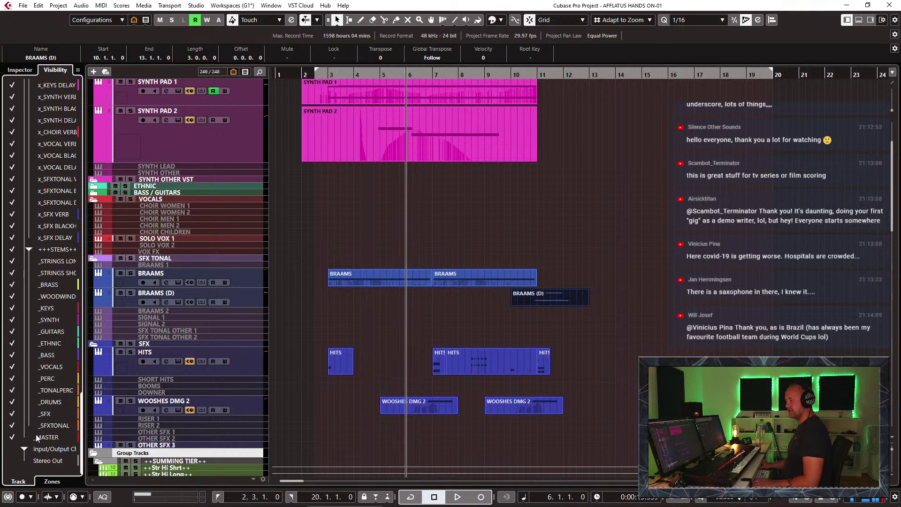
pyautogui.click(36, 437)
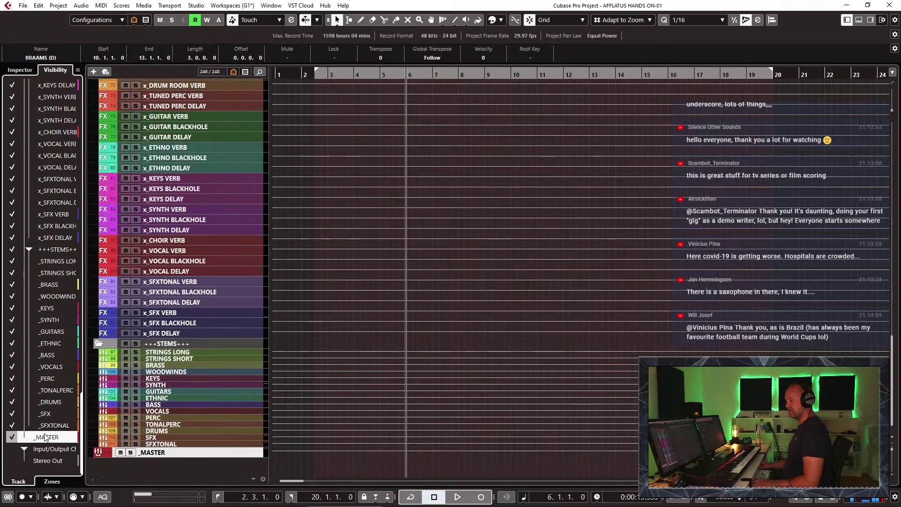
pyautogui.click(21, 73)
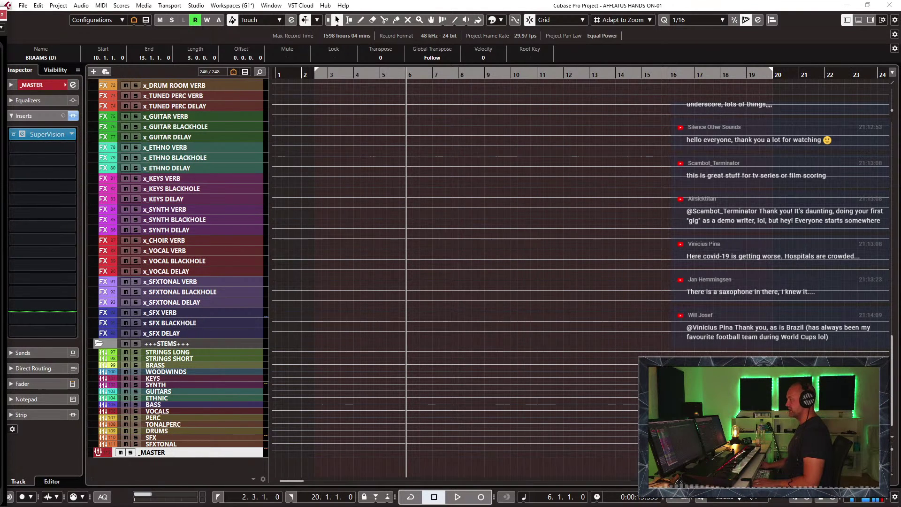
# Step: Check the master output's levels and loudness in SuperVision during playback, close the plug-in window and stop
pyautogui.moveTo(0, 14); pyautogui.dragTo(523, 5)
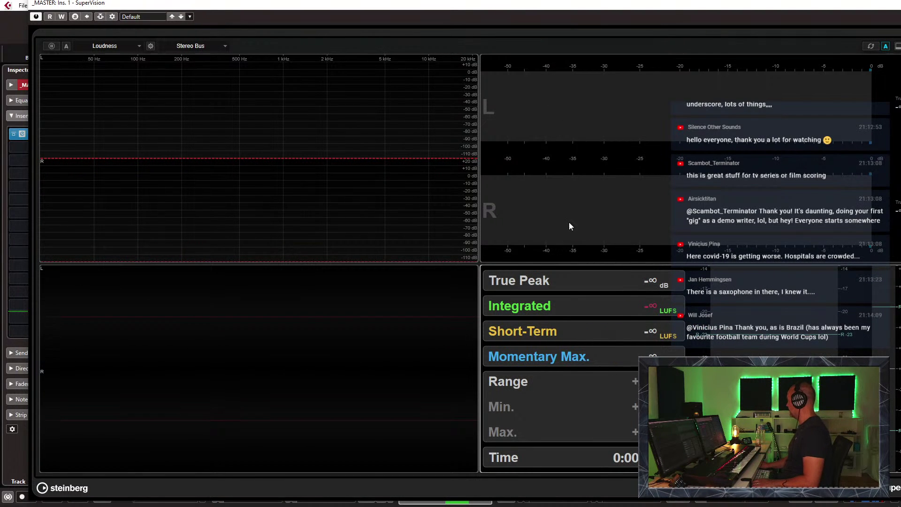
pyautogui.press('space')
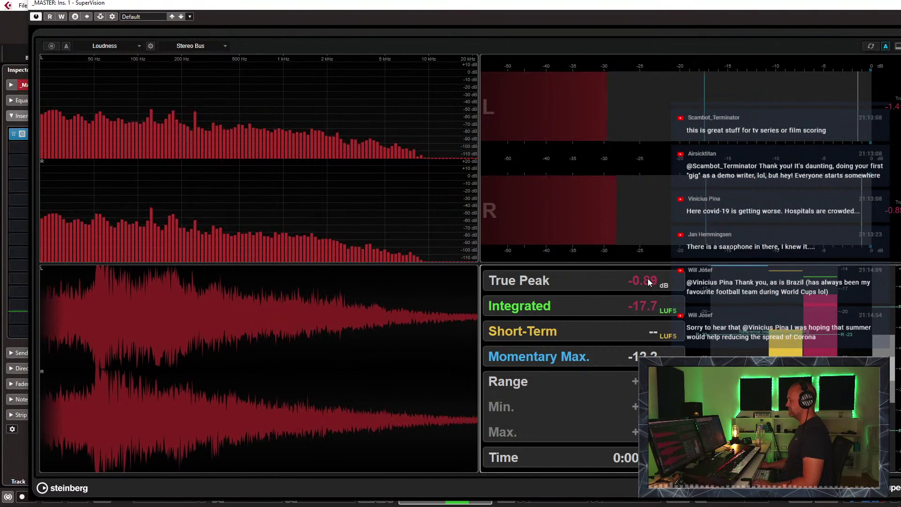
pyautogui.click(868, 3)
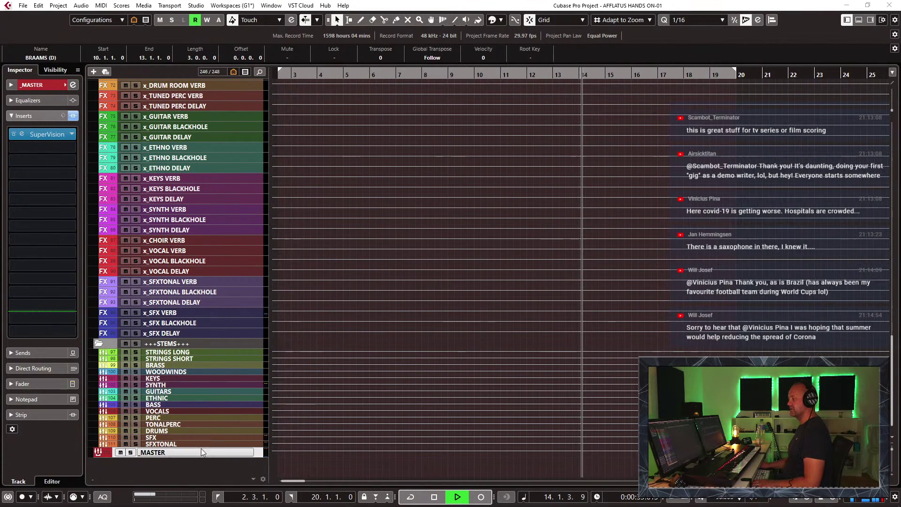
pyautogui.press('space')
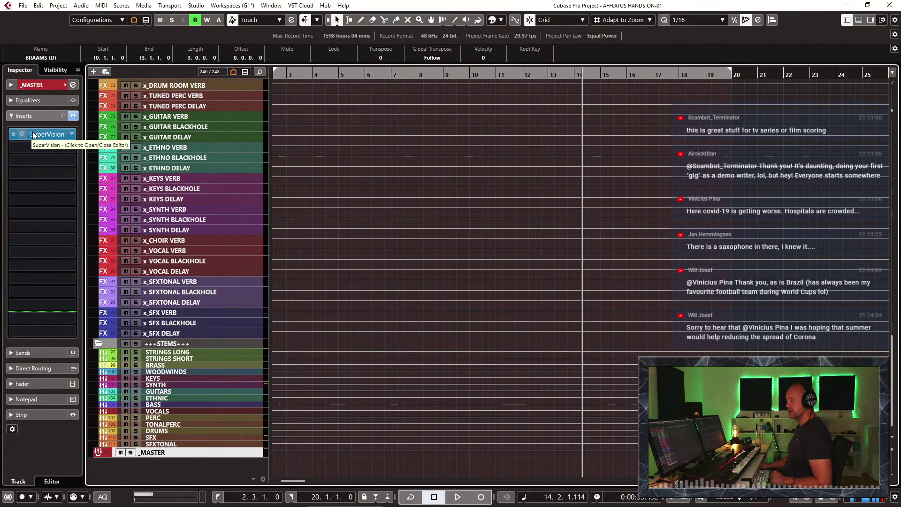
# Step: Remove SuperVision from the first insert slot of the _MASTER group
pyautogui.click(71, 134)
pyautogui.scroll(5, 58, 157)
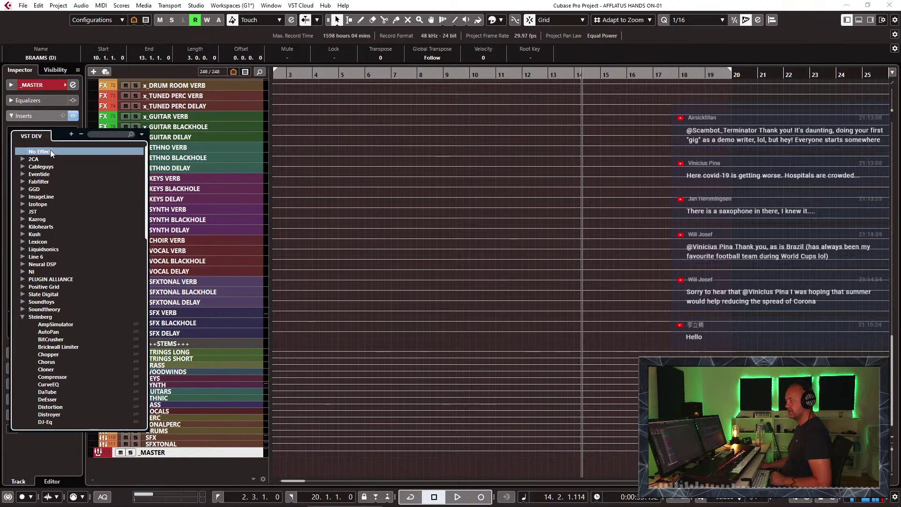
pyautogui.click(50, 150)
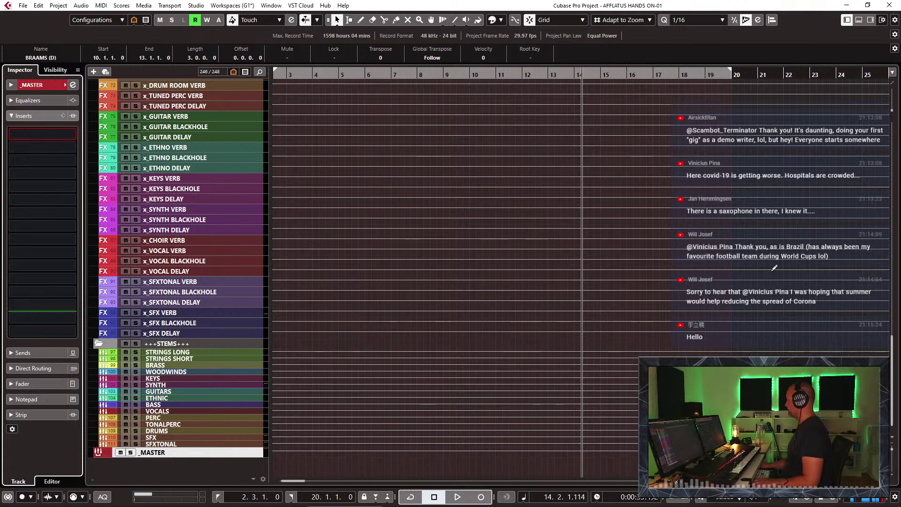
# Step: Load the Waves L3-LL Multi Stereo limiter into the first _MASTER insert, set its Out Ceiling to -0.3 and close its window
pyautogui.moveTo(53, 188); pyautogui.dragTo(67, 133)
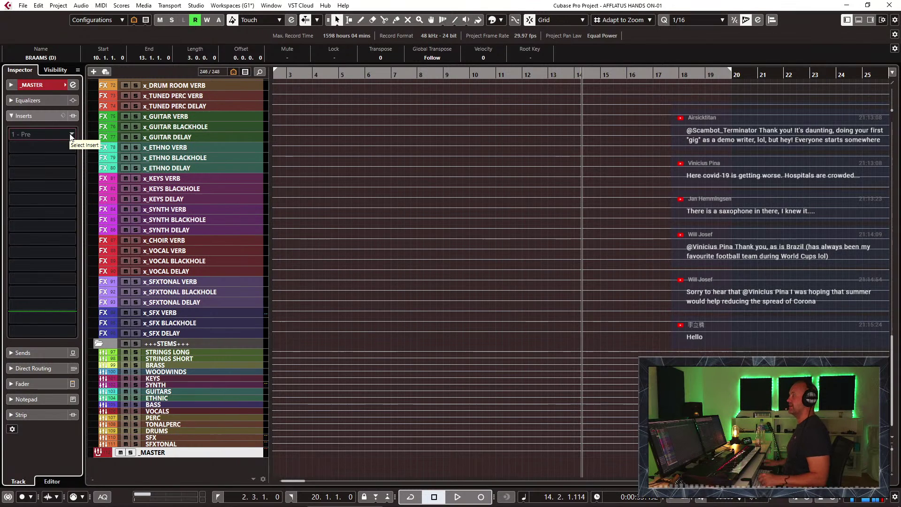
pyautogui.click(71, 136)
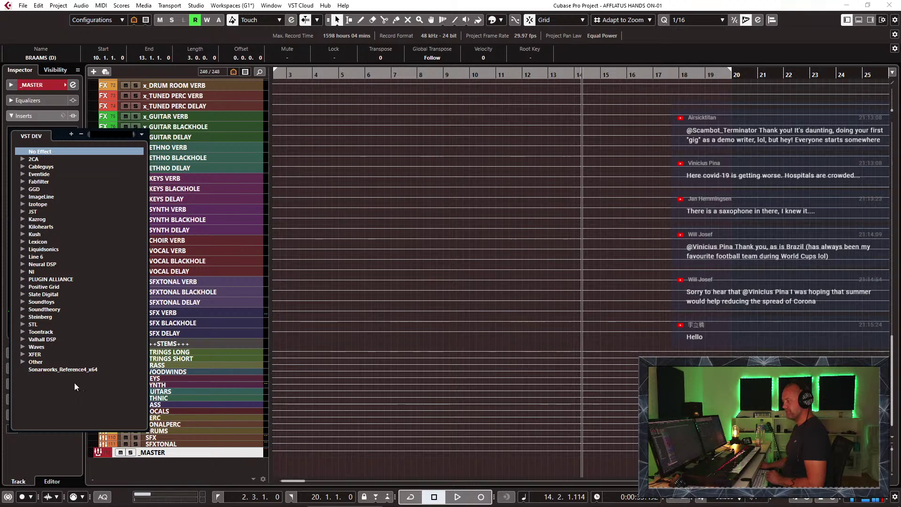
pyautogui.click(21, 346)
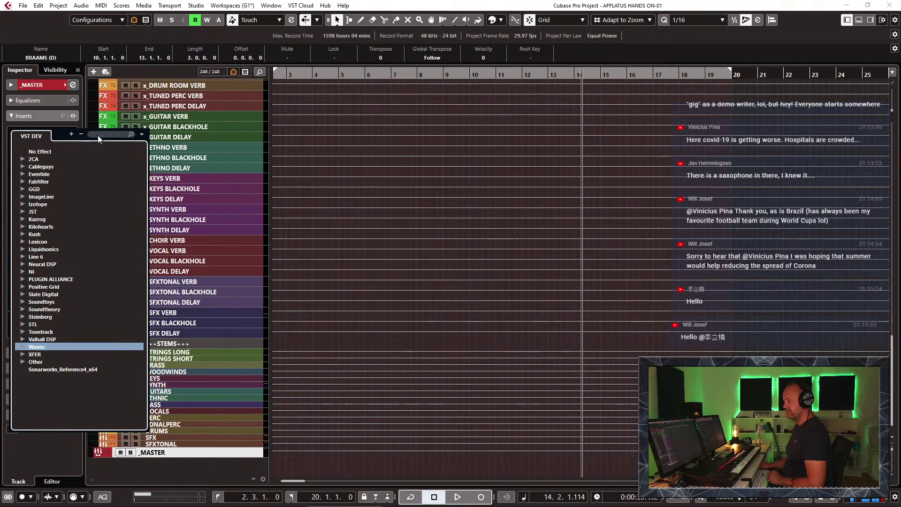
pyautogui.write('l3')
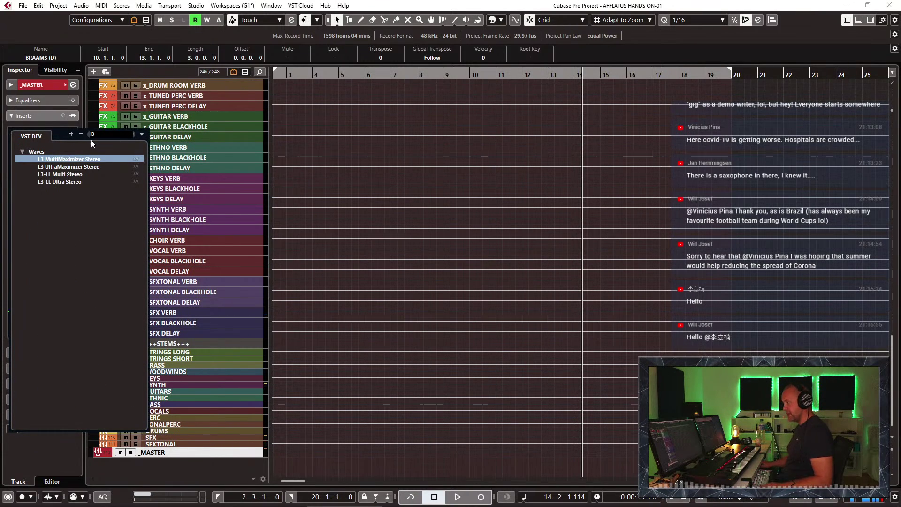
pyautogui.click(69, 175)
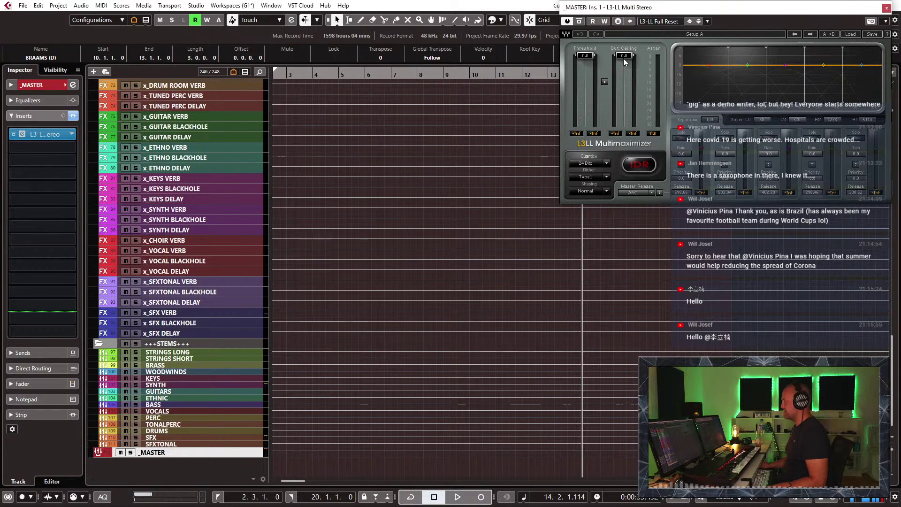
pyautogui.moveTo(624, 56); pyautogui.dragTo(624, 57)
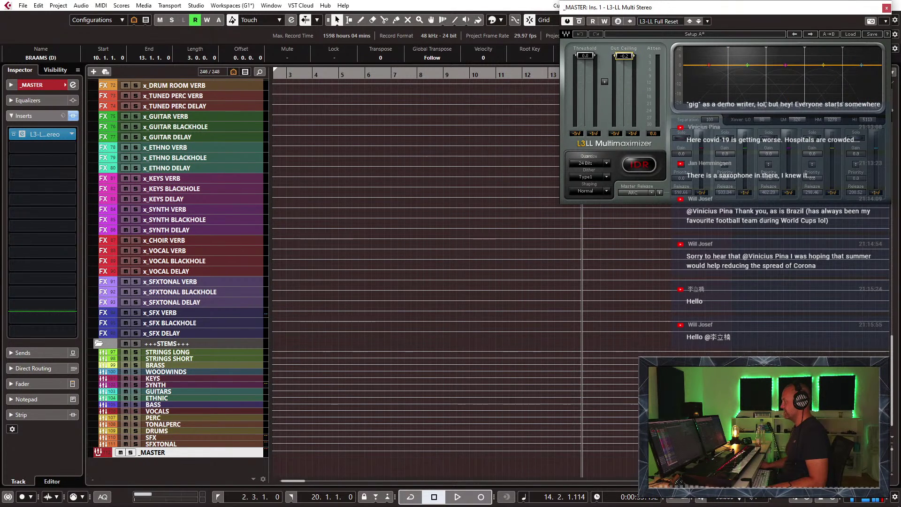
pyautogui.click(886, 7)
# Step: Play the arrangement from the left locator at 2.3 through the limiter and stop around bar 8
pyautogui.press('KP_1')
pyautogui.press('space')
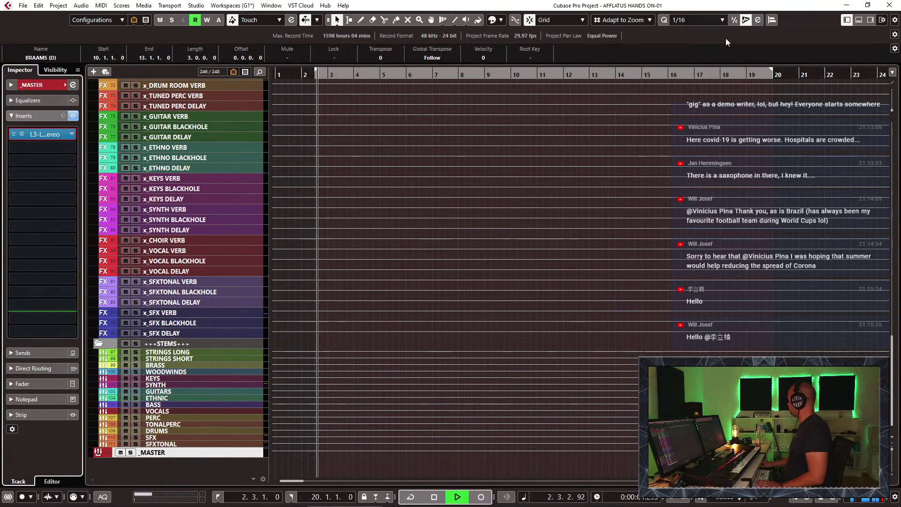
pyautogui.press('g')
pyautogui.press('g')
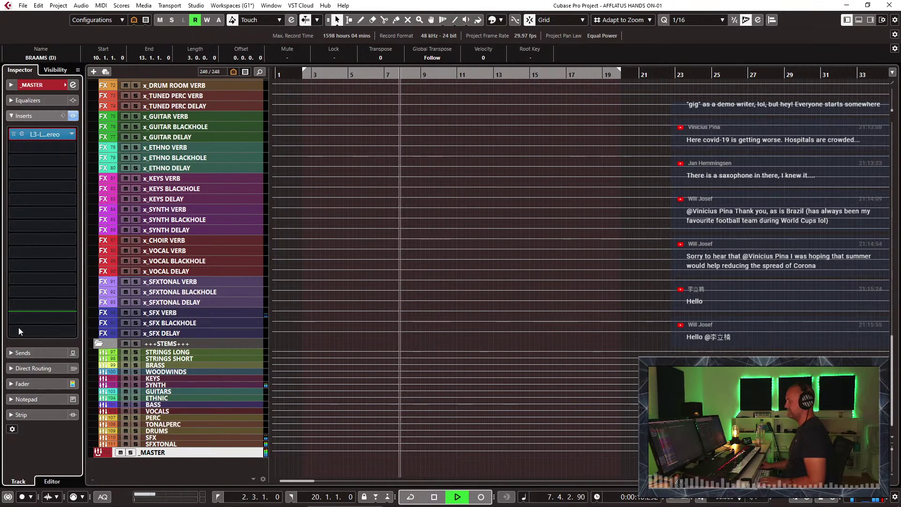
pyautogui.press('space')
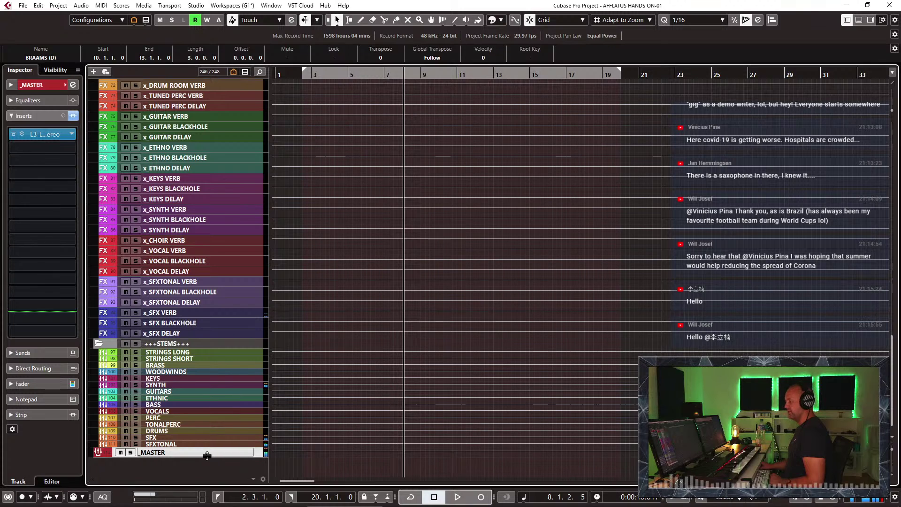
# Step: Lower the L3-LL Multi threshold on _MASTER to about -4, play the arrangement through to bar 13 and stop
pyautogui.click(22, 134)
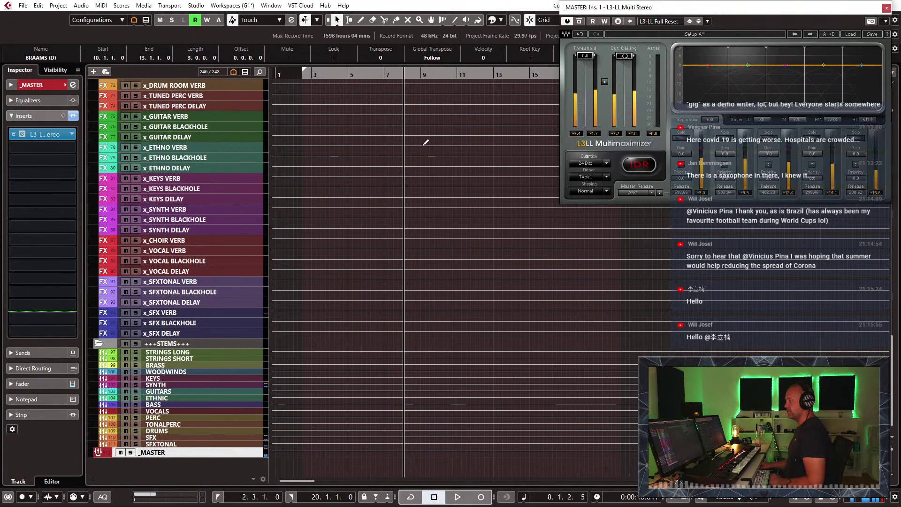
pyautogui.moveTo(675, 14); pyautogui.dragTo(572, 16)
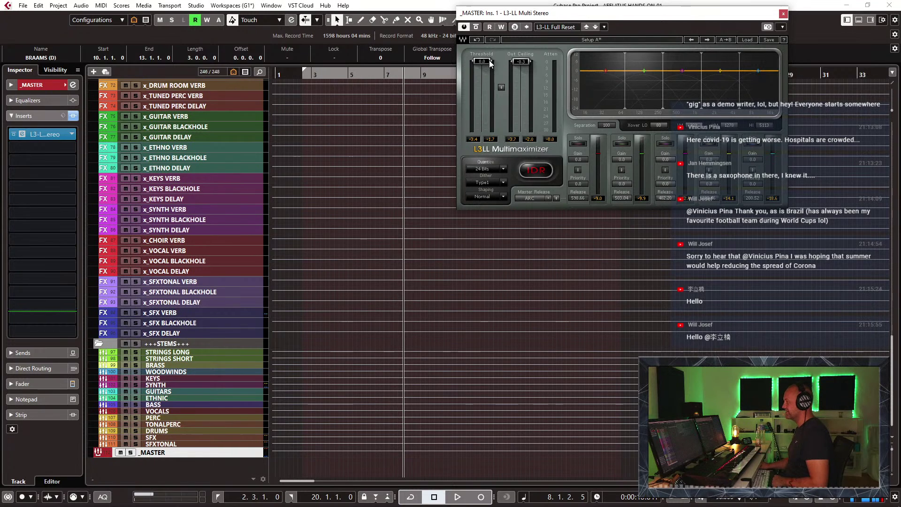
pyautogui.moveTo(483, 61); pyautogui.dragTo(482, 76)
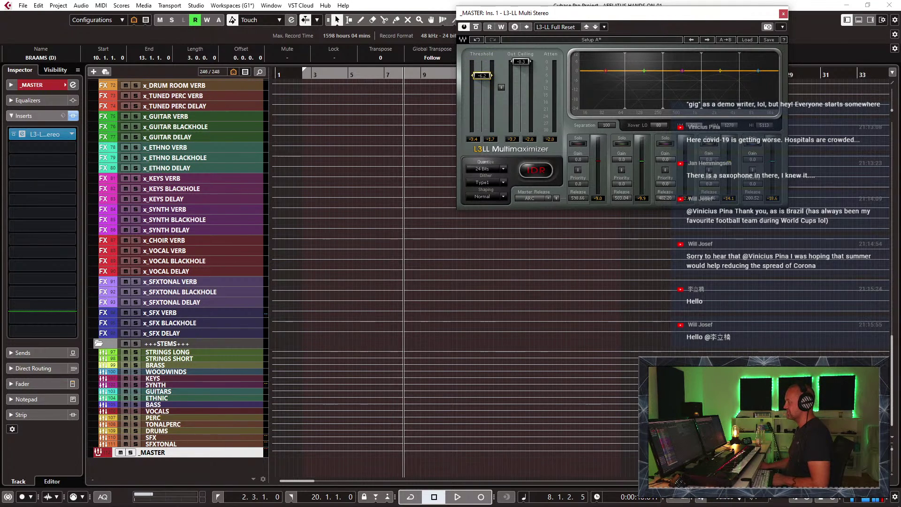
pyautogui.press('space')
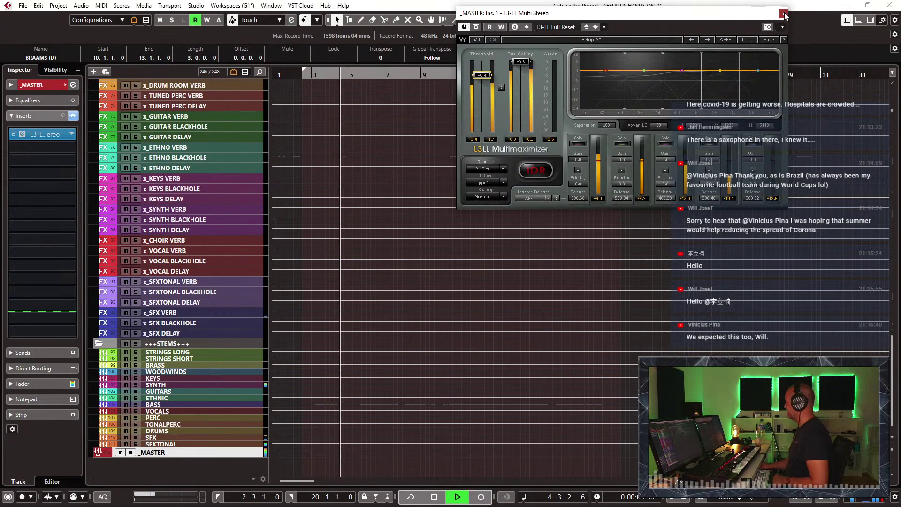
pyautogui.click(785, 13)
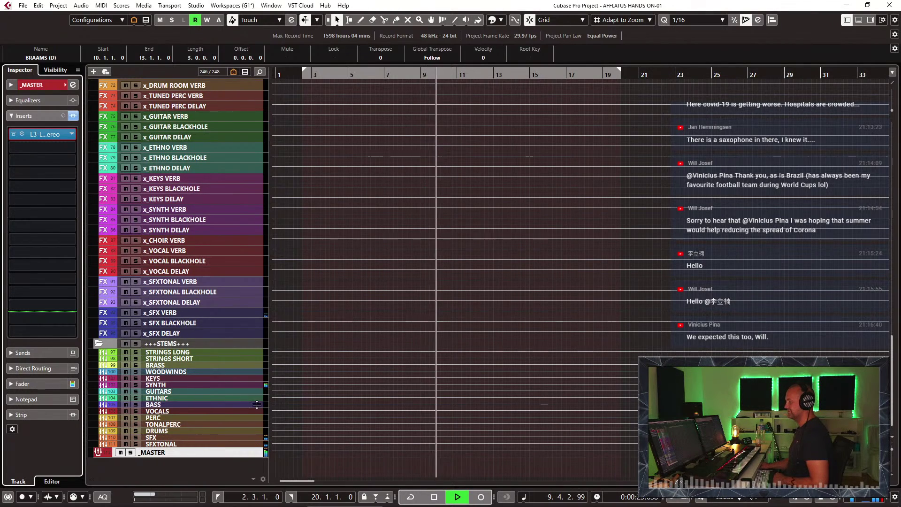
pyautogui.scroll(10, 244, 347)
pyautogui.scroll(5, 244, 346)
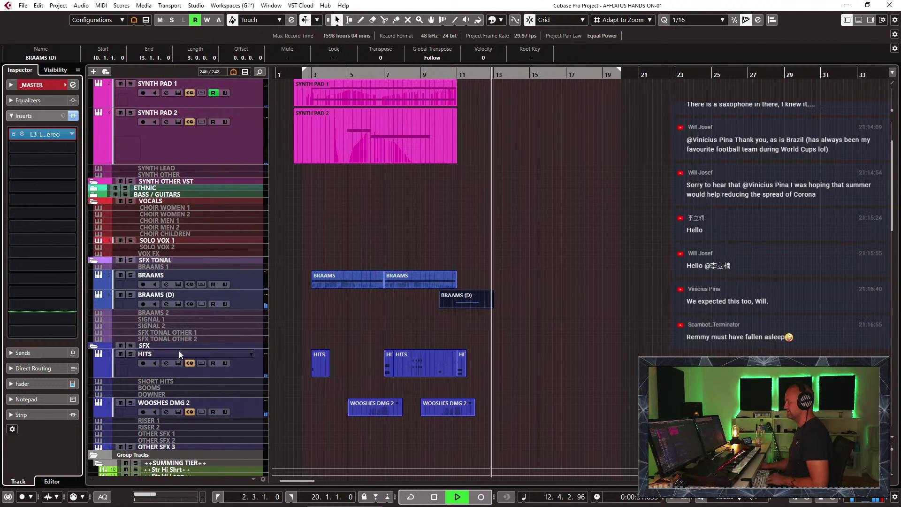
pyautogui.press('space')
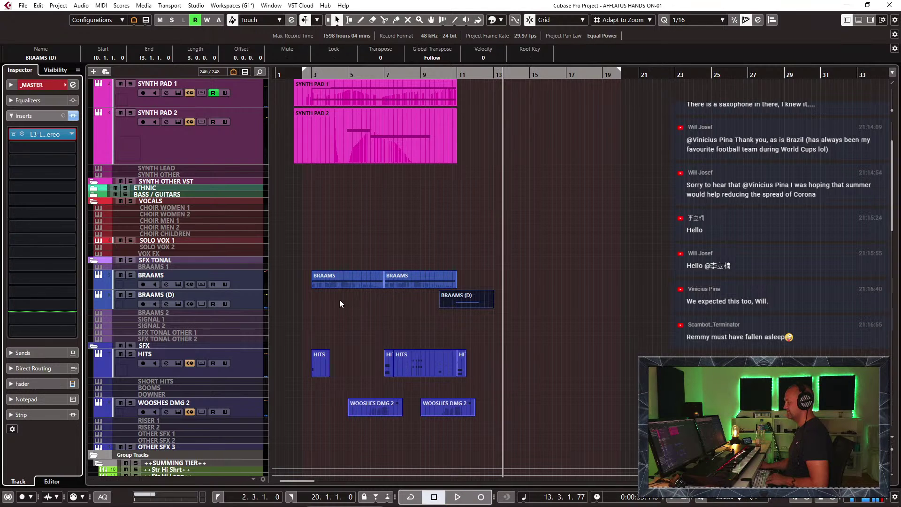
# Step: Set the L3-LL Multi threshold on _MASTER to -2.0 and close the limiter's window
pyautogui.click(23, 133)
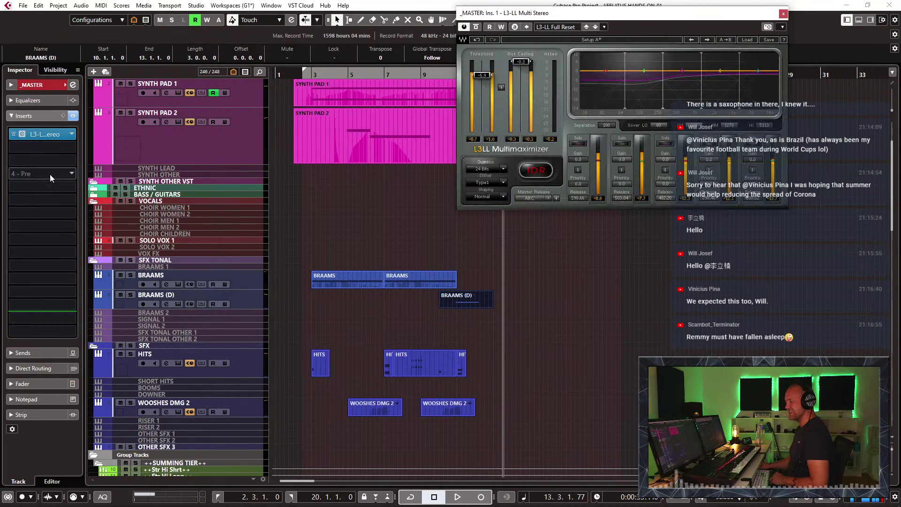
pyautogui.moveTo(482, 68); pyautogui.dragTo(482, 66)
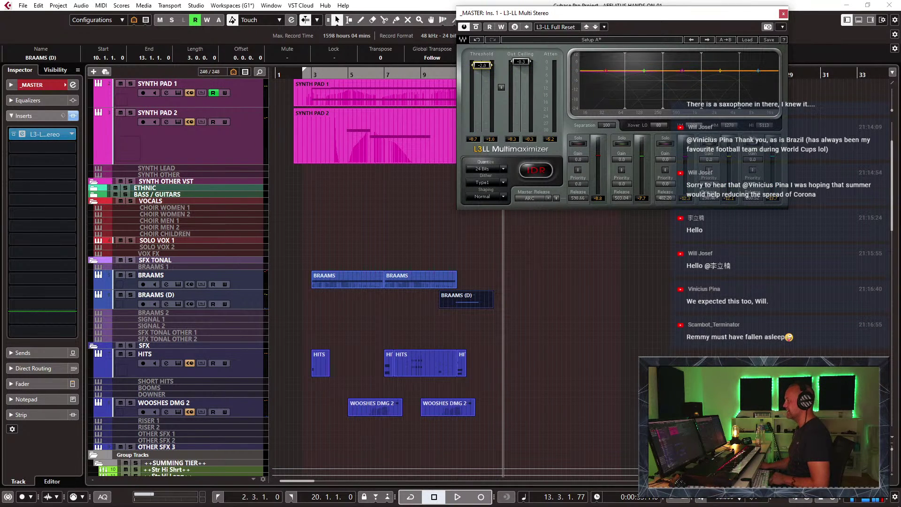
pyautogui.click(784, 14)
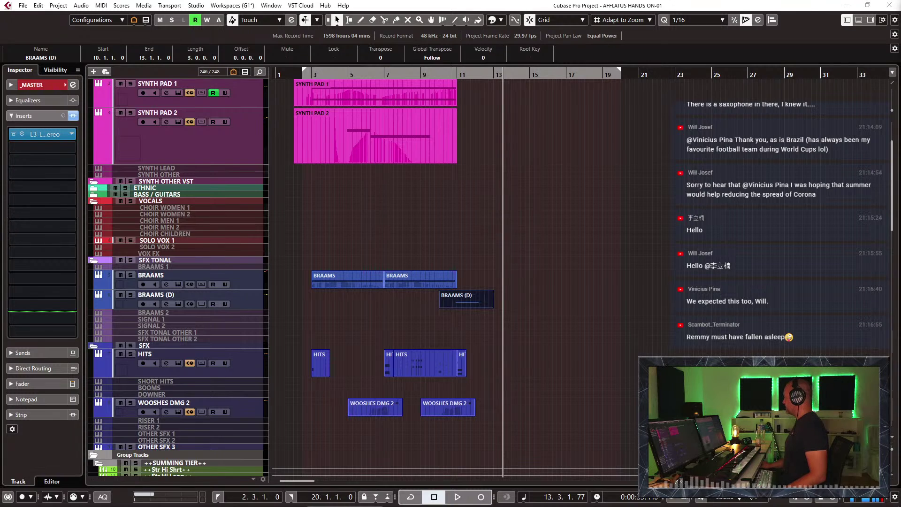
# Step: Switch to the Comment Picker page in Chrome and copy the Facebook post URL entered there
pyautogui.moveTo(900, 93); pyautogui.dragTo(413, 2)
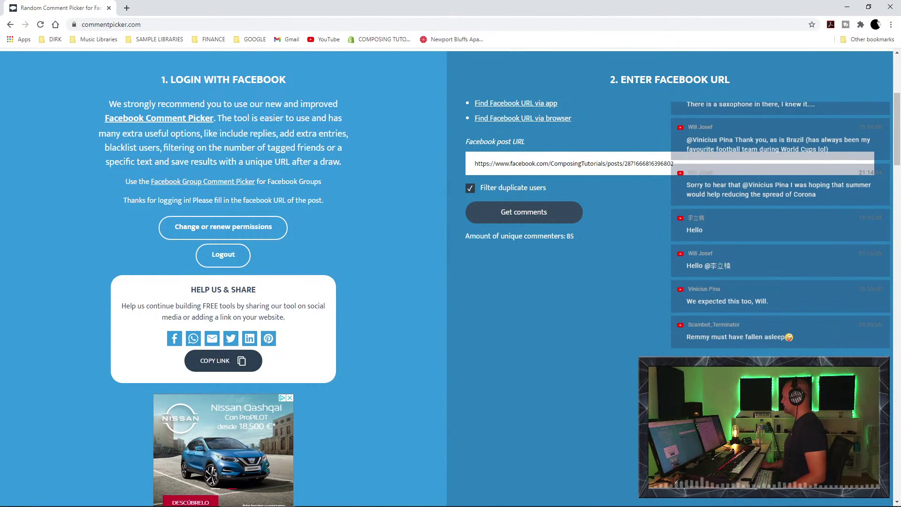
pyautogui.tripleClick(707, 170)
pyautogui.hotkey('ctrl', 'c')
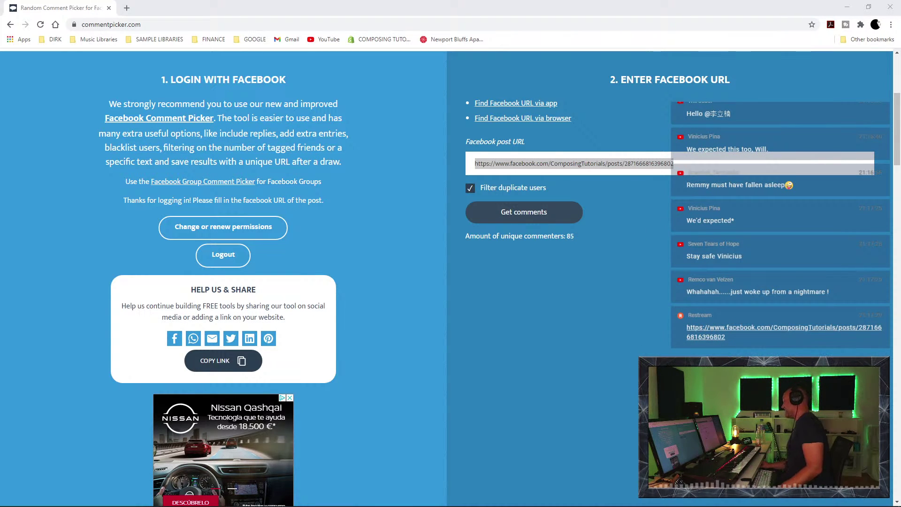
# Step: Reload the Comment Picker page and paste the copied ComposingTutorials post link as the Facebook post URL
pyautogui.click(540, 205)
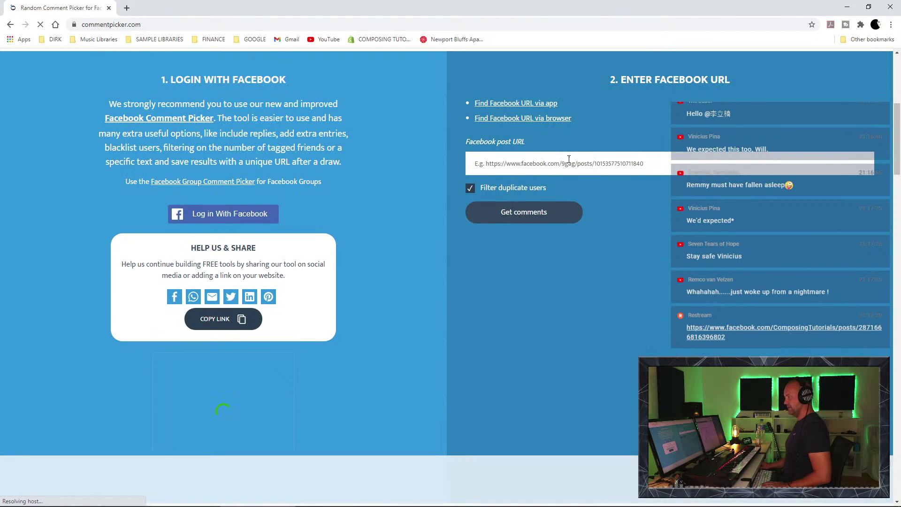
pyautogui.click(714, 167)
pyautogui.hotkey('ctrl', 'v')
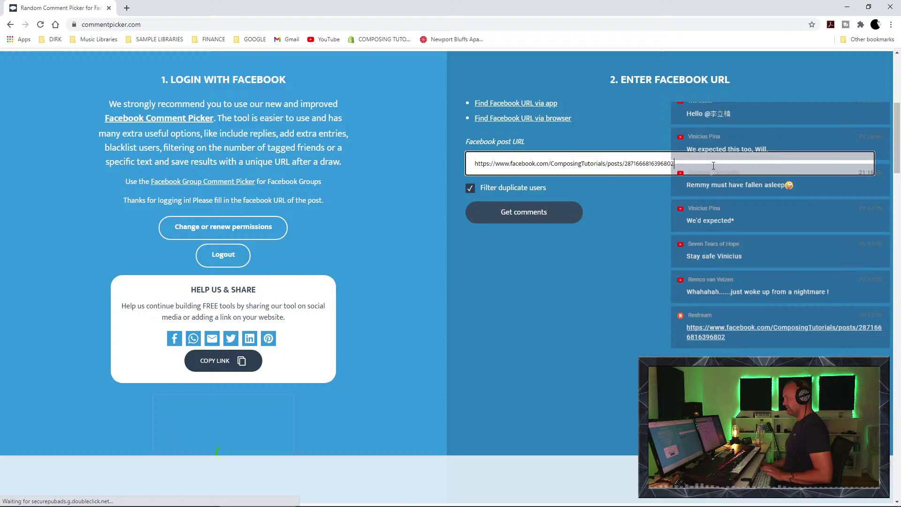
# Step: Load the comments of the entered Facebook post with duplicate users filtered out, and return to the Cubase project
pyautogui.click(557, 212)
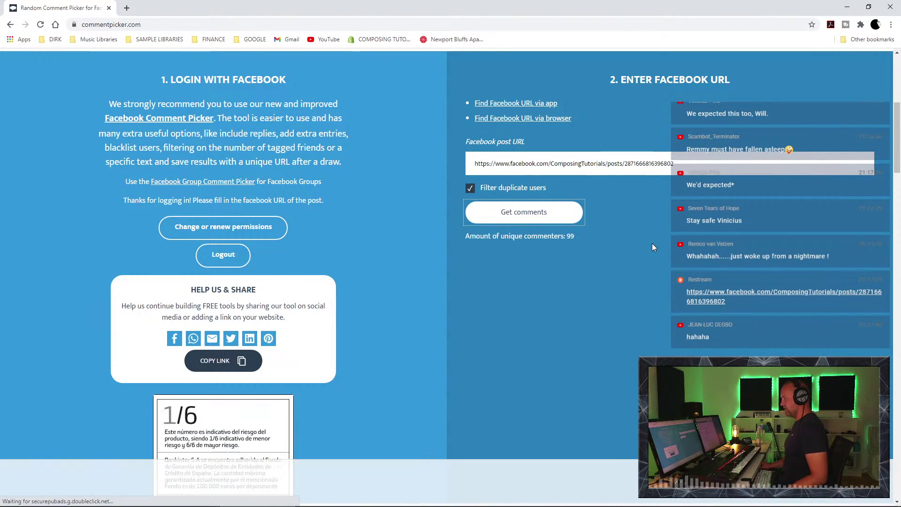
pyautogui.scroll(-8, 654, 234)
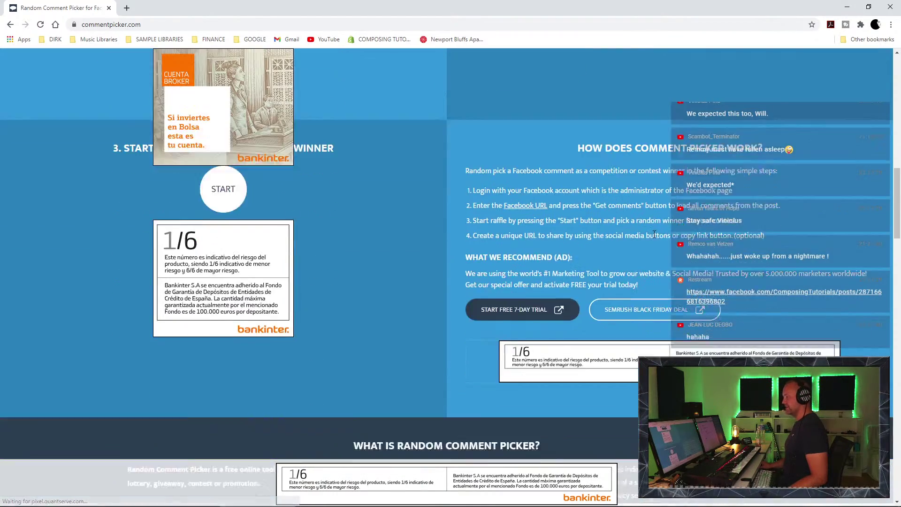
pyautogui.scroll(10, 654, 234)
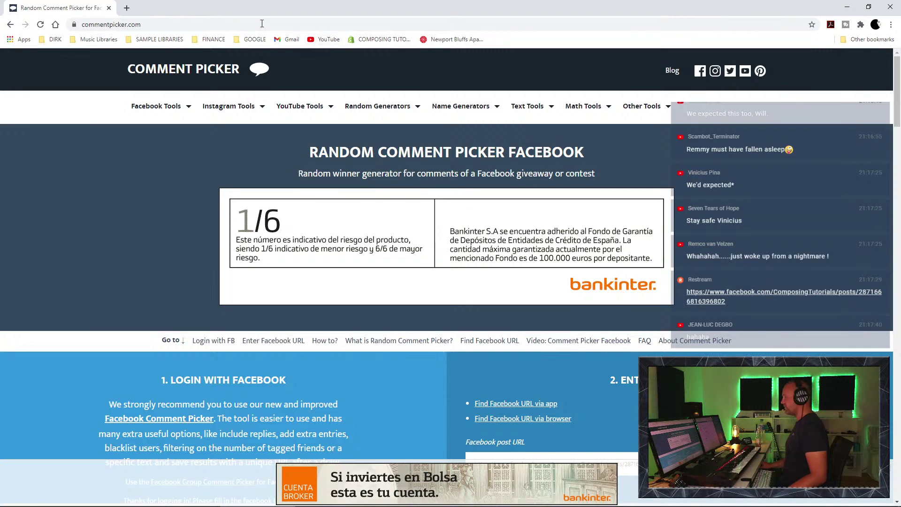
pyautogui.moveTo(47, 8); pyautogui.dragTo(900, 43)
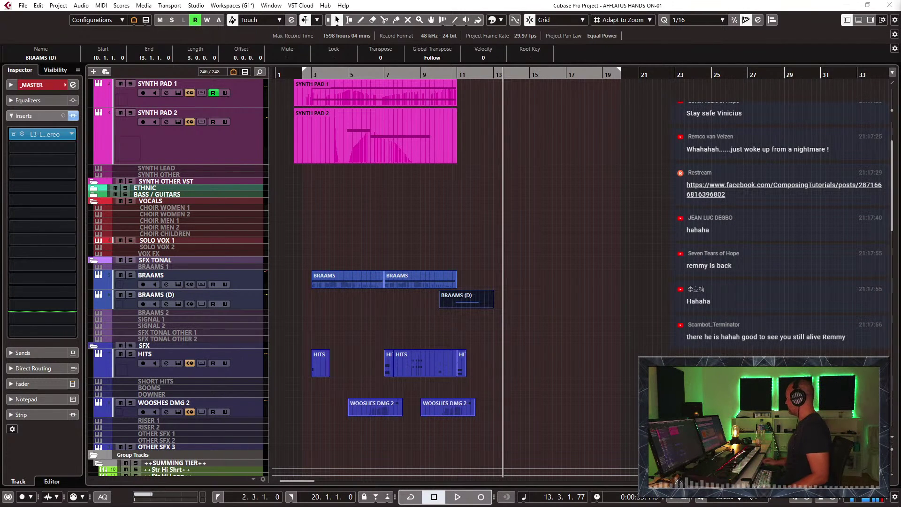
# Step: Play the arrangement from the left locator to bar 12 and stop, collapsing the Group Tracks folder during playback
pyautogui.click(533, 129)
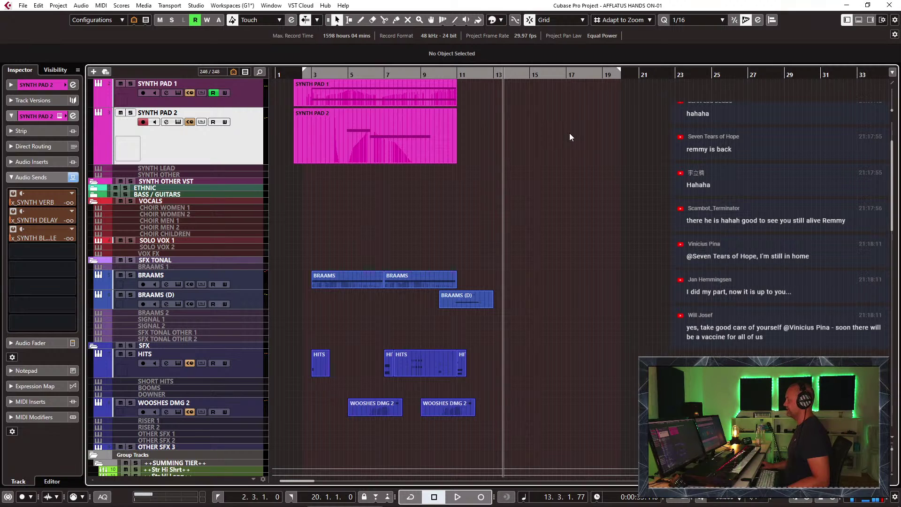
pyautogui.press('KP_1')
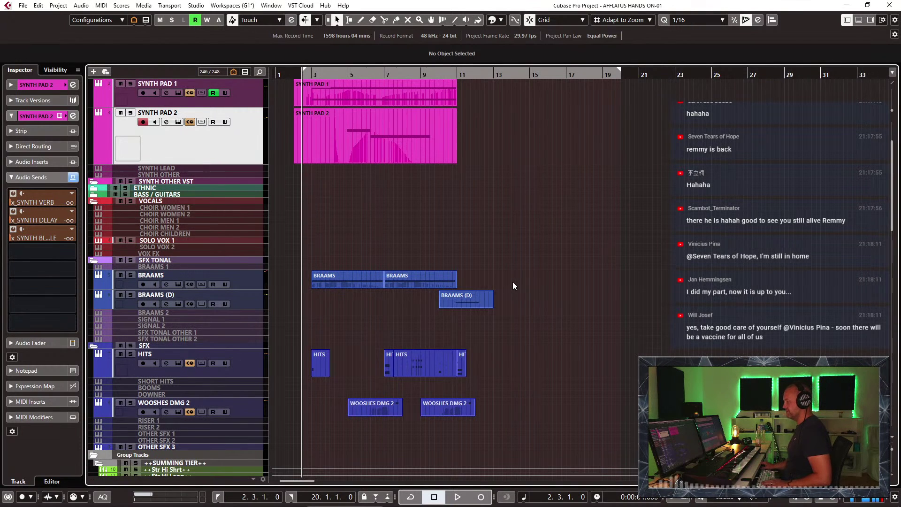
pyautogui.press('g')
pyautogui.press('g')
pyautogui.scroll(3, 514, 277)
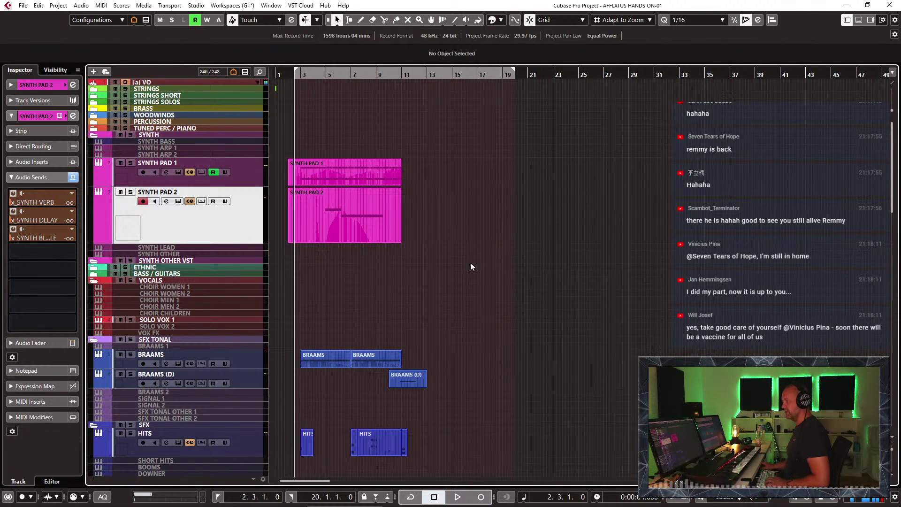
pyautogui.scroll(-3, 289, 284)
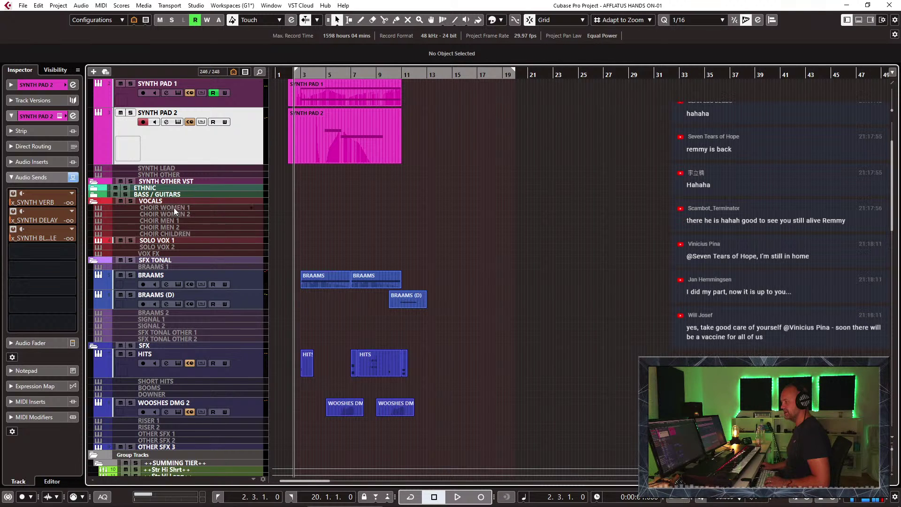
pyautogui.scroll(3, 229, 219)
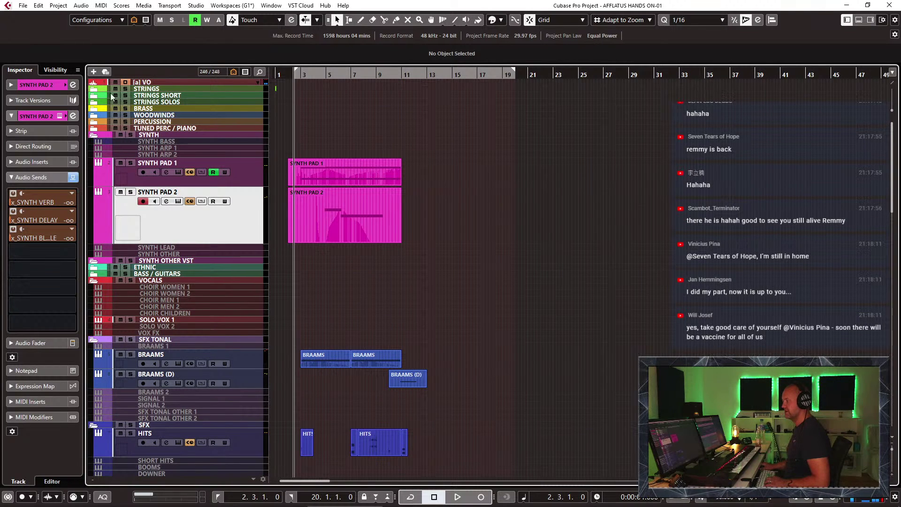
pyautogui.press('space')
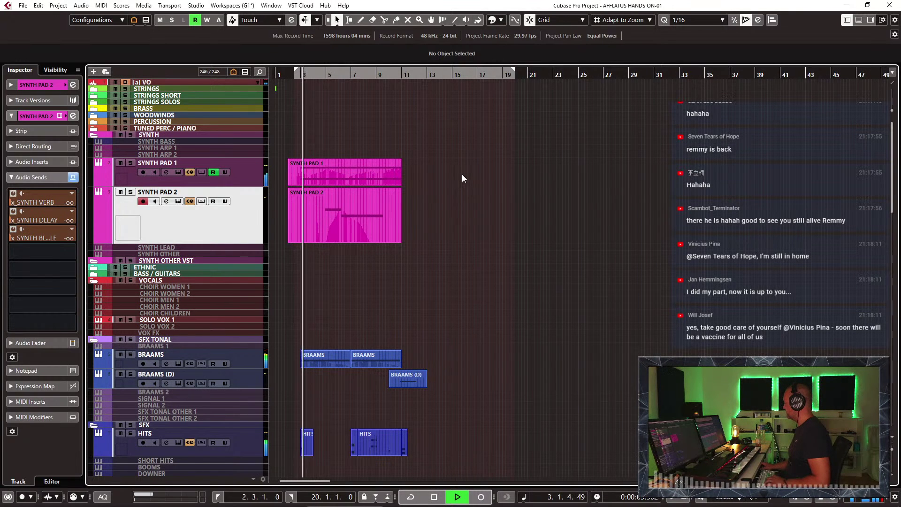
pyautogui.scroll(-6, 467, 213)
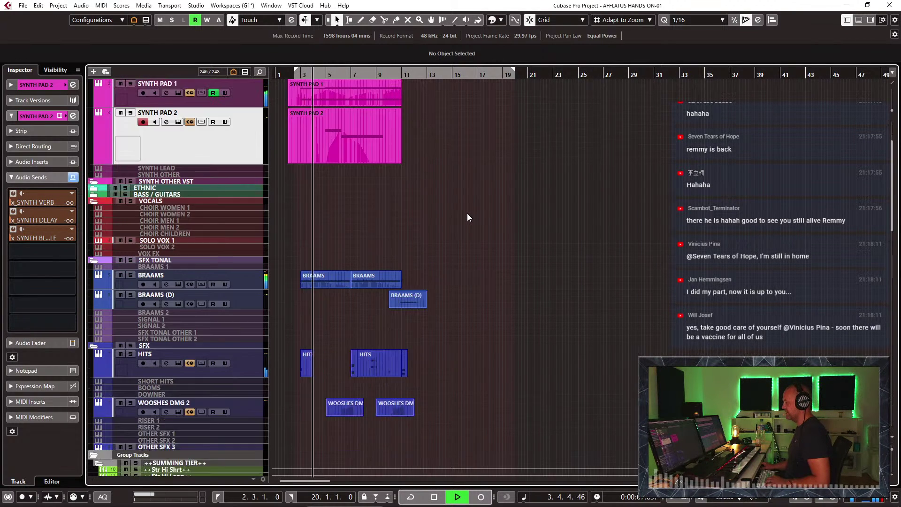
pyautogui.scroll(6, 467, 213)
pyautogui.scroll(-6, 466, 213)
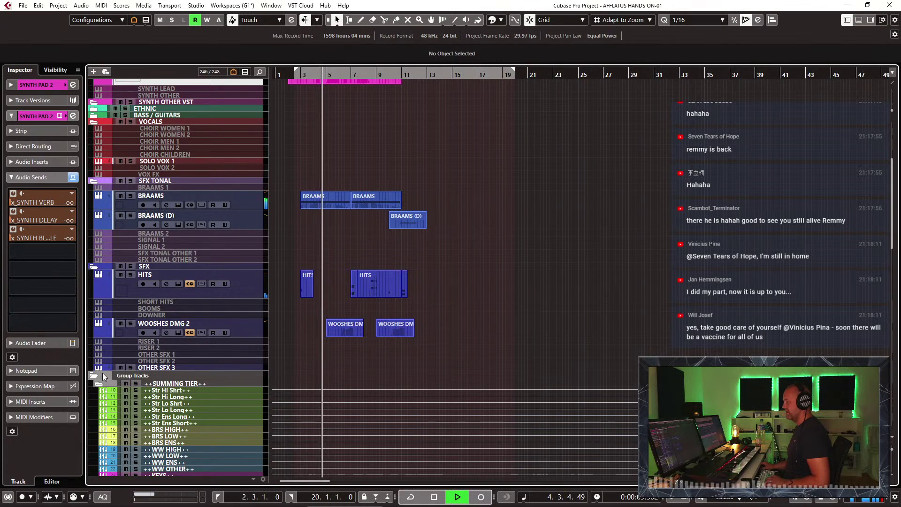
pyautogui.scroll(6, 678, 268)
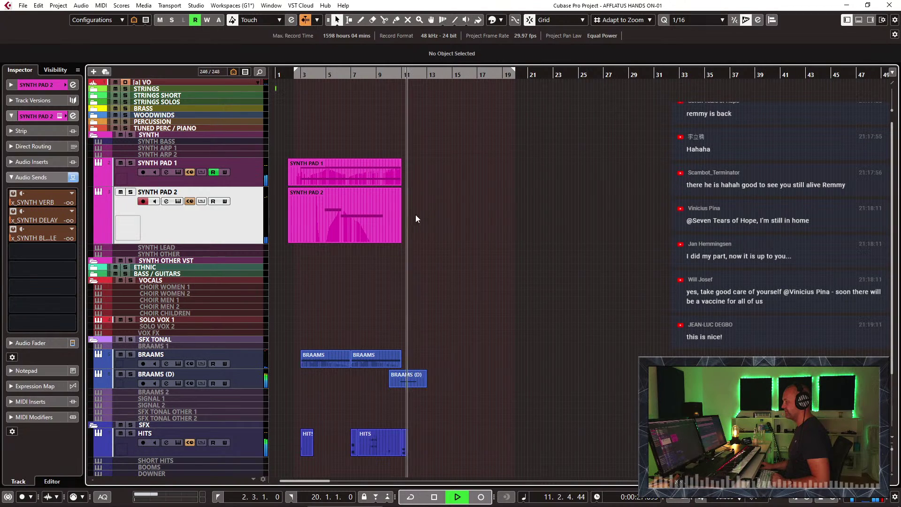
pyautogui.press('space')
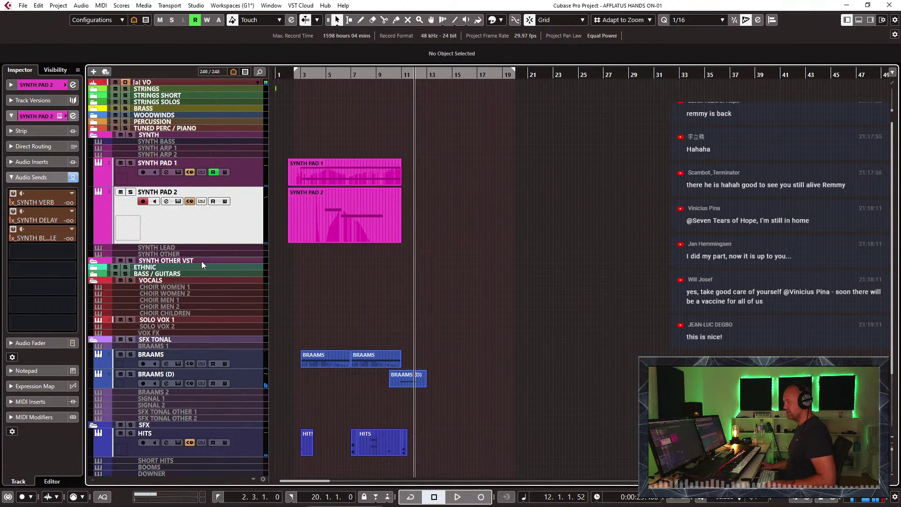
# Step: Enable the SIGNAL 1 track, load Maleventum_XX_HUNT SIGNALS 02.nki into its Kontakt rack and close the instrument window
pyautogui.scroll(-3, 203, 265)
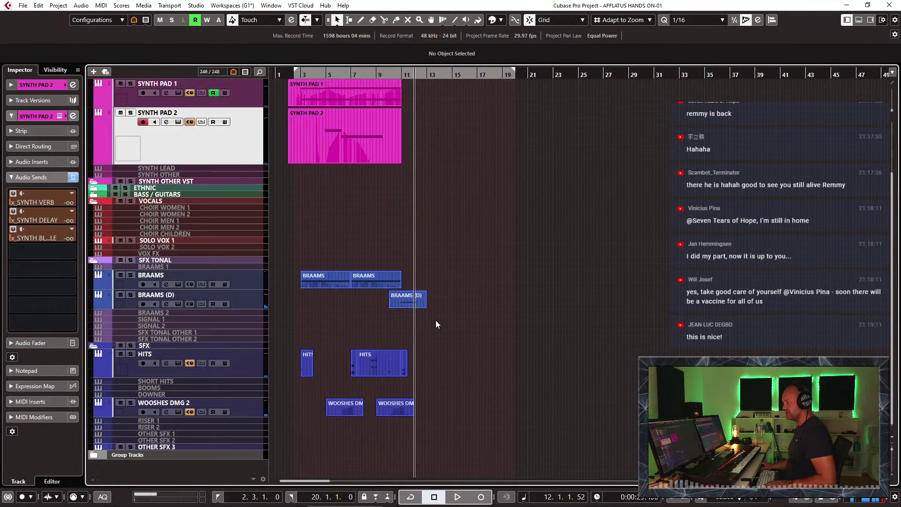
pyautogui.click(162, 318)
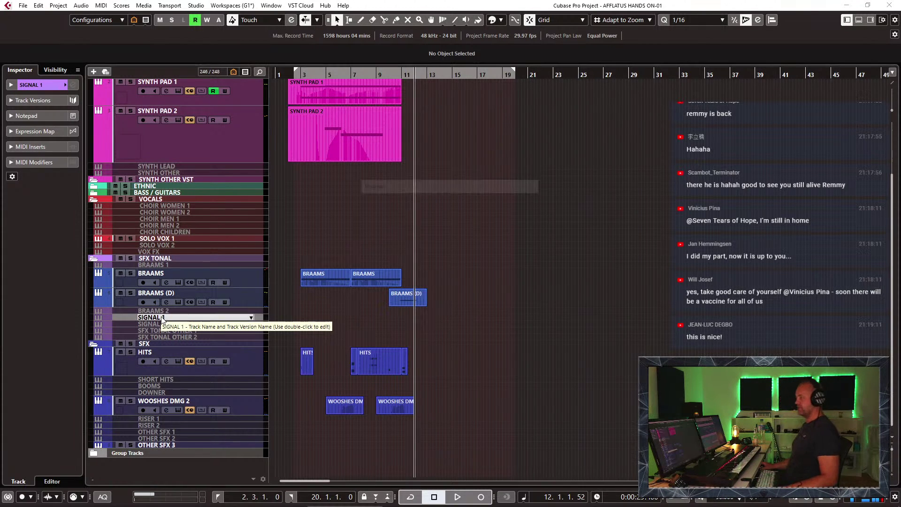
pyautogui.click(182, 319)
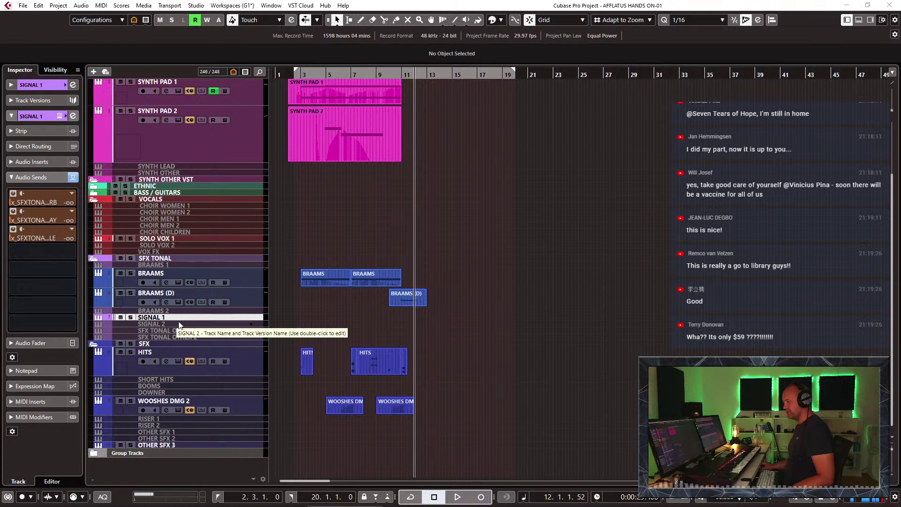
pyautogui.moveTo(179, 320); pyautogui.dragTo(182, 355)
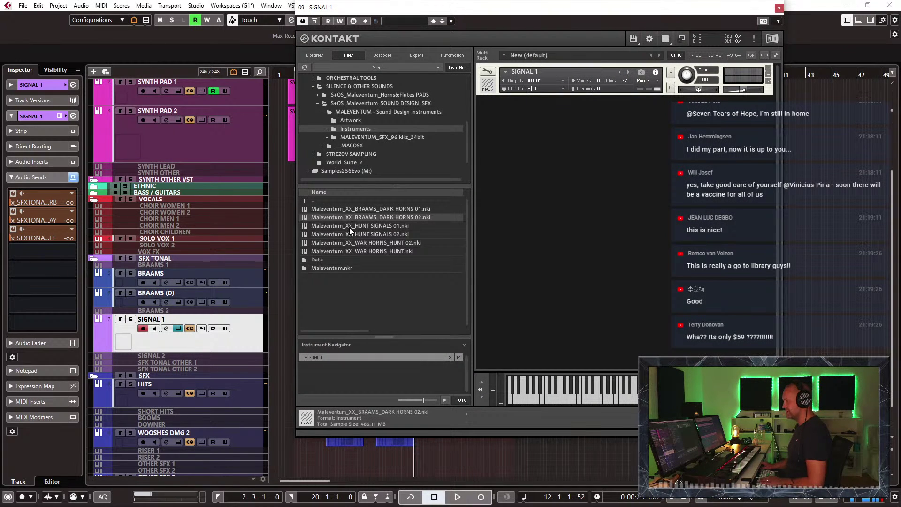
pyautogui.moveTo(362, 234); pyautogui.dragTo(520, 177)
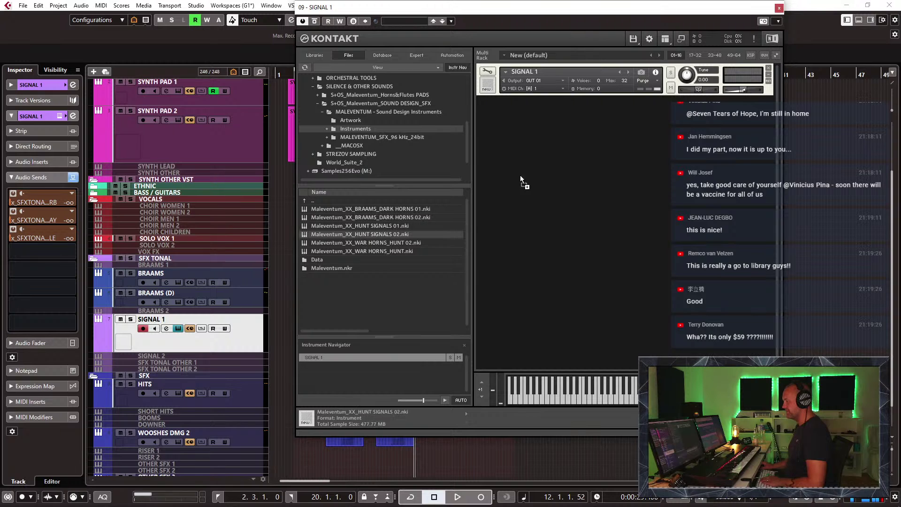
pyautogui.moveTo(565, 85); pyautogui.dragTo(565, 87)
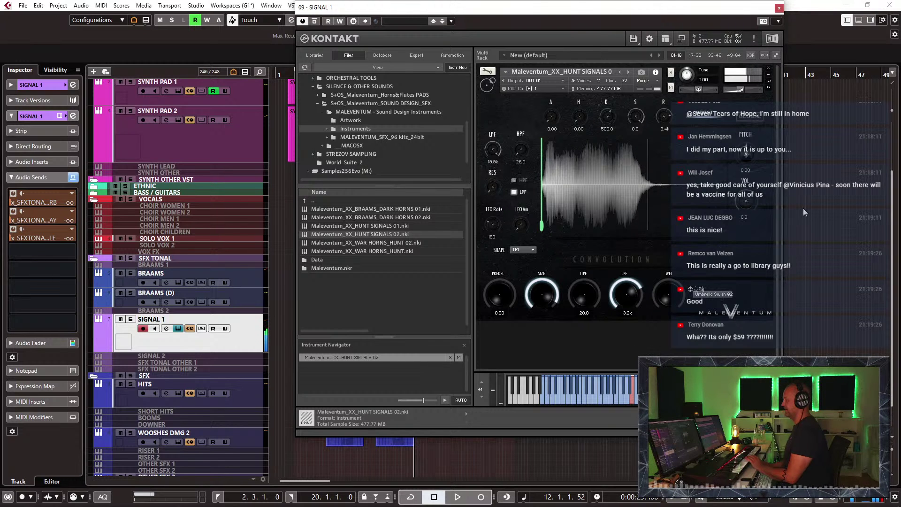
pyautogui.click(779, 7)
# Step: Record a long sustained note on SIGNAL 1 from bar 10 to bar 14, lowering the track's fader to -8.98 while recording
pyautogui.click(383, 78)
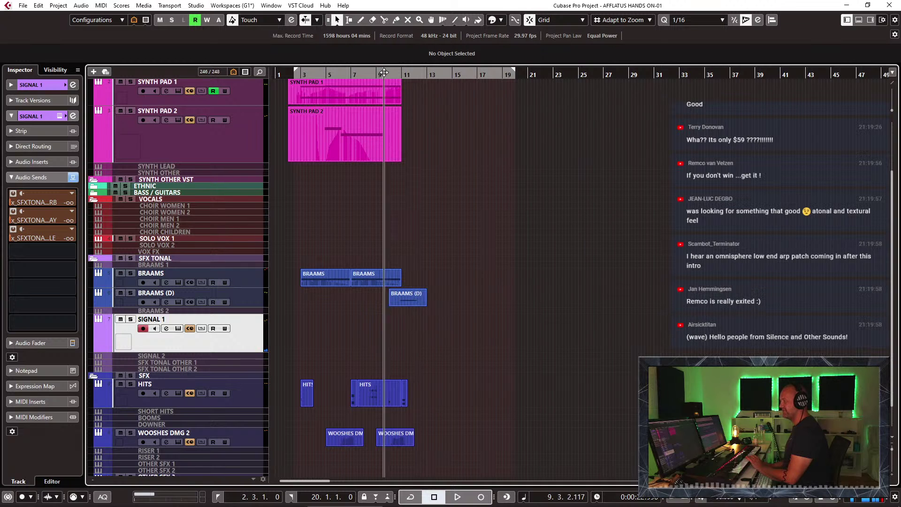
pyautogui.press('KP_Multiply')
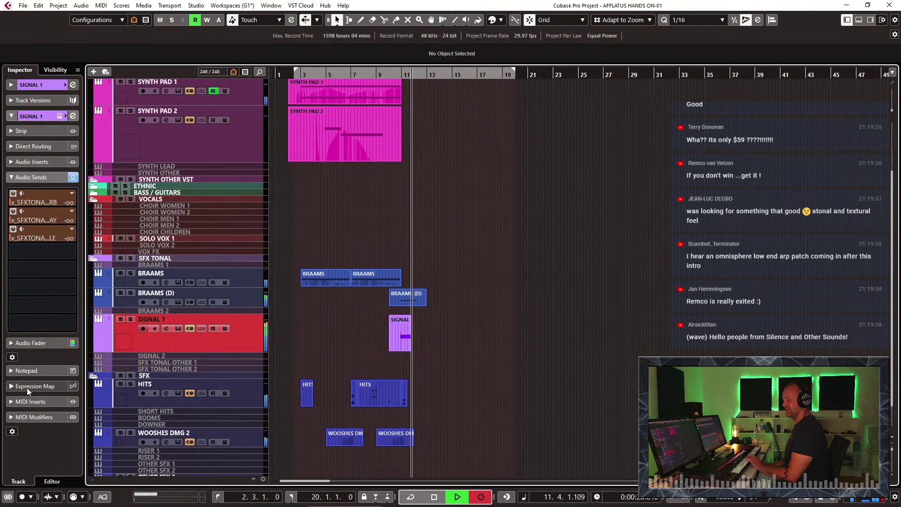
pyautogui.click(35, 344)
pyautogui.moveTo(25, 262); pyautogui.dragTo(18, 292)
pyautogui.press('space')
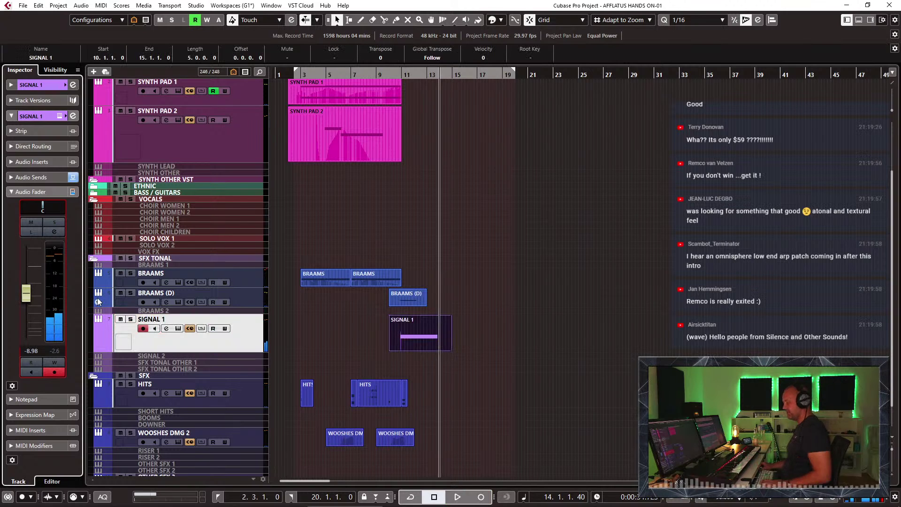
# Step: Choose a different convolution IR texture for the Hunt Signals 02 instrument and move its window clear of the arrangement
pyautogui.press('e')
pyautogui.click(714, 301)
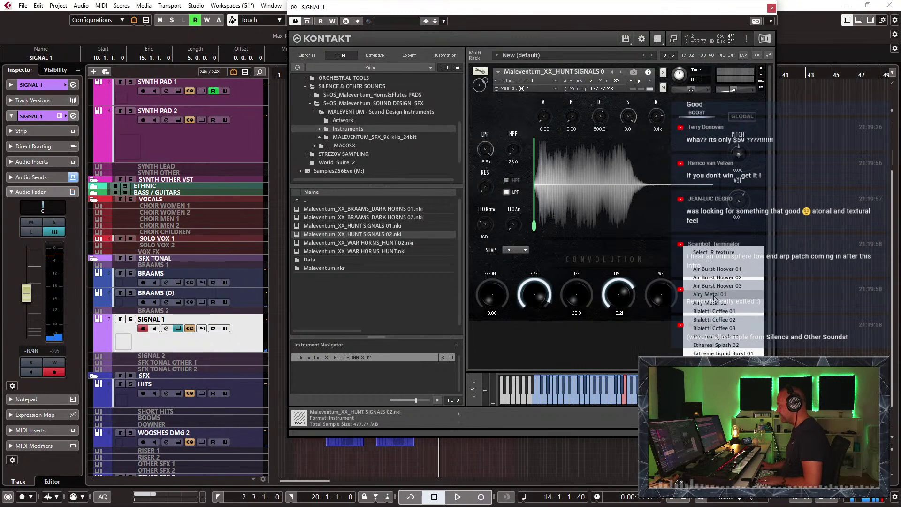
pyautogui.click(709, 455)
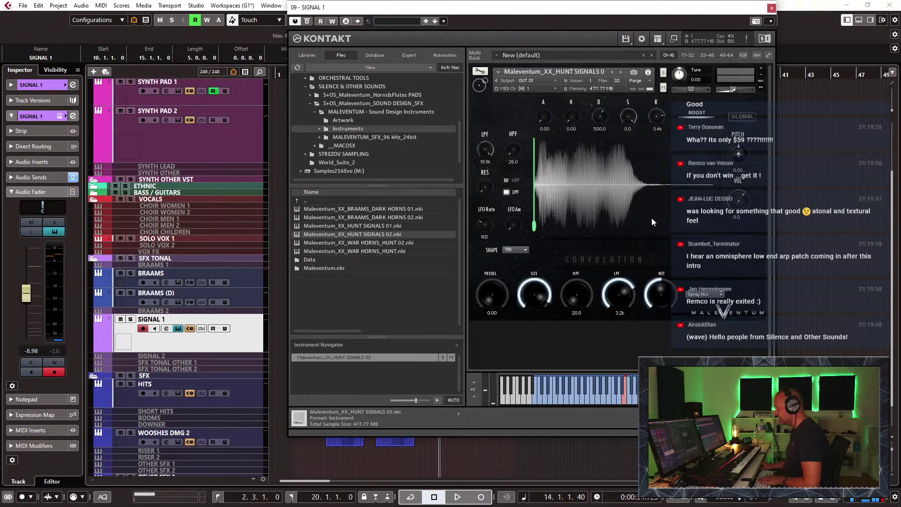
pyautogui.moveTo(607, 26); pyautogui.dragTo(617, 321)
# Step: Open the SIGNAL 1 recording in the Key Editor, set the quantize value to 1/4 and close the editor
pyautogui.moveTo(400, 76); pyautogui.dragTo(387, 145)
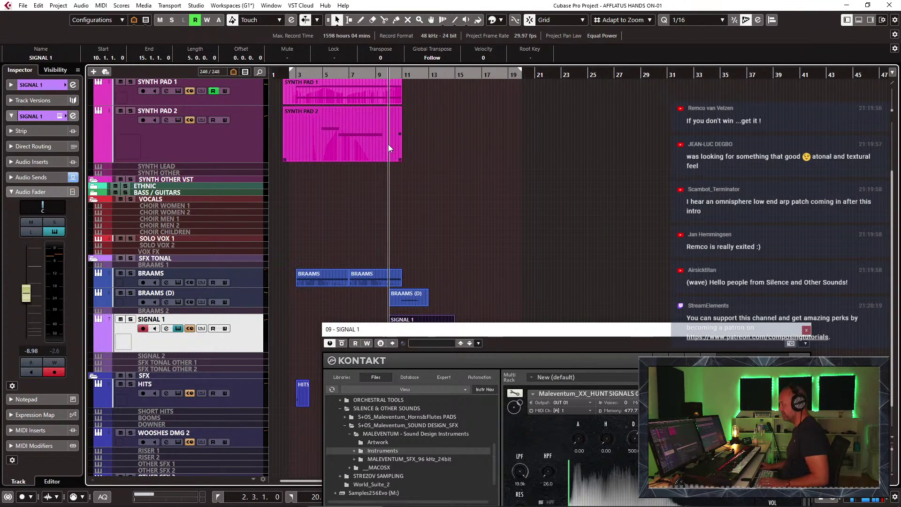
pyautogui.hotkey('ctrl', 'e')
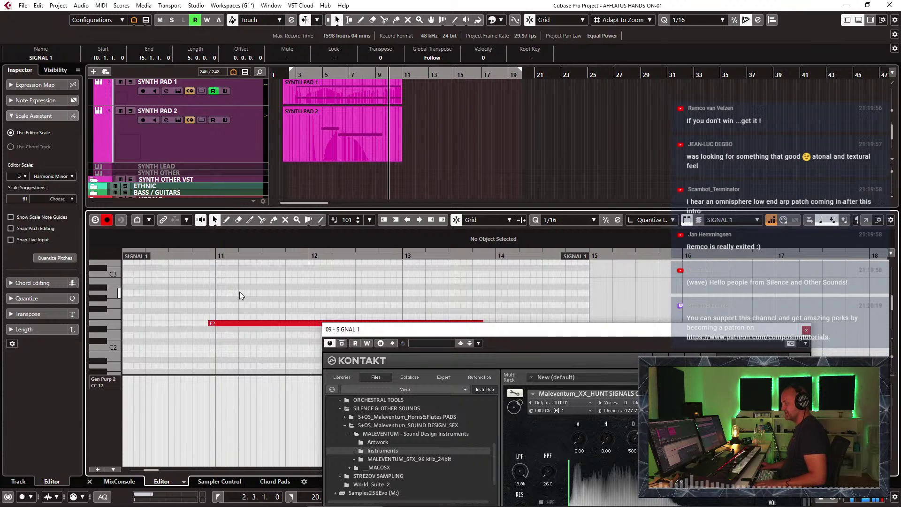
pyautogui.click(561, 220)
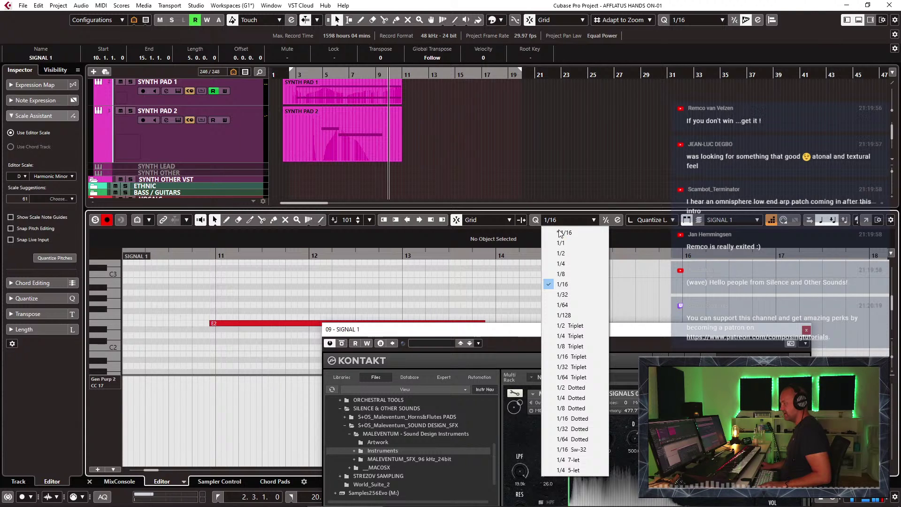
pyautogui.click(585, 266)
pyautogui.hotkey('ctrl', 'e')
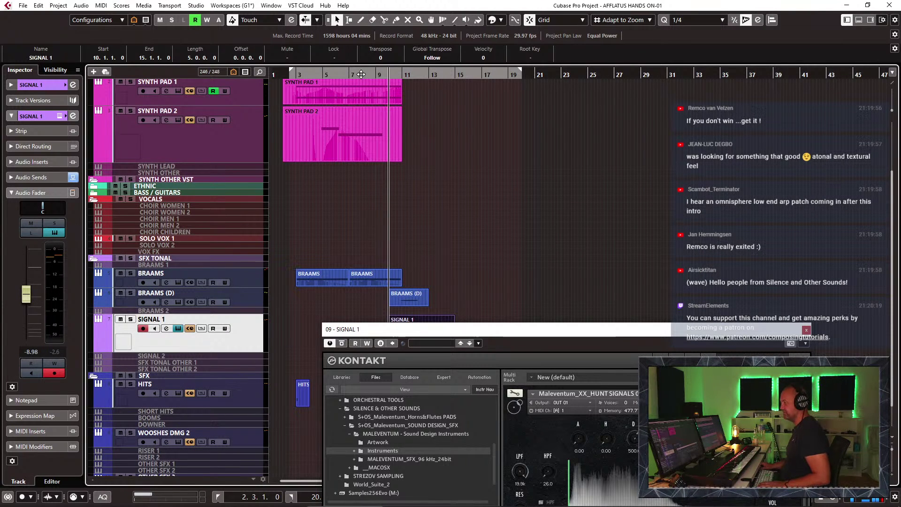
# Step: Play the arrangement while setting the Hunt Signals LFO rate to 16th and raising the LFO amount, and close Kontakt
pyautogui.press('space')
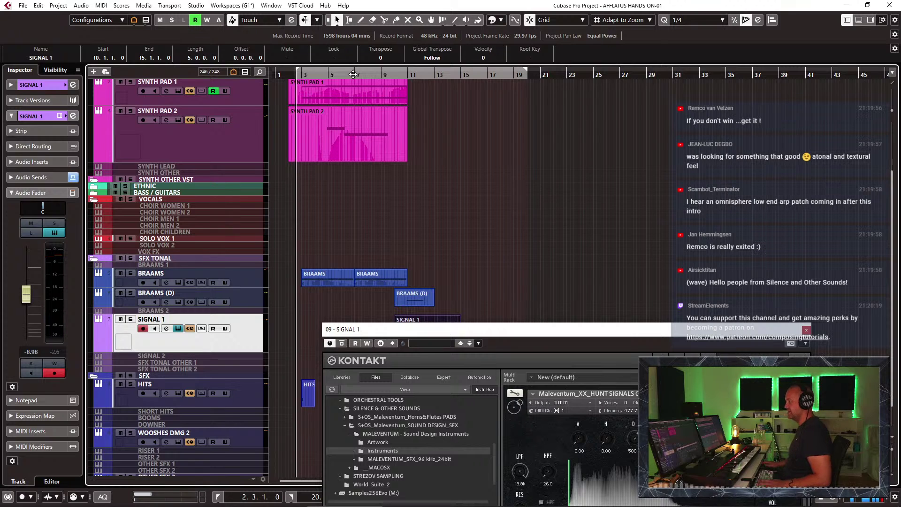
pyautogui.moveTo(606, 340); pyautogui.dragTo(579, 113)
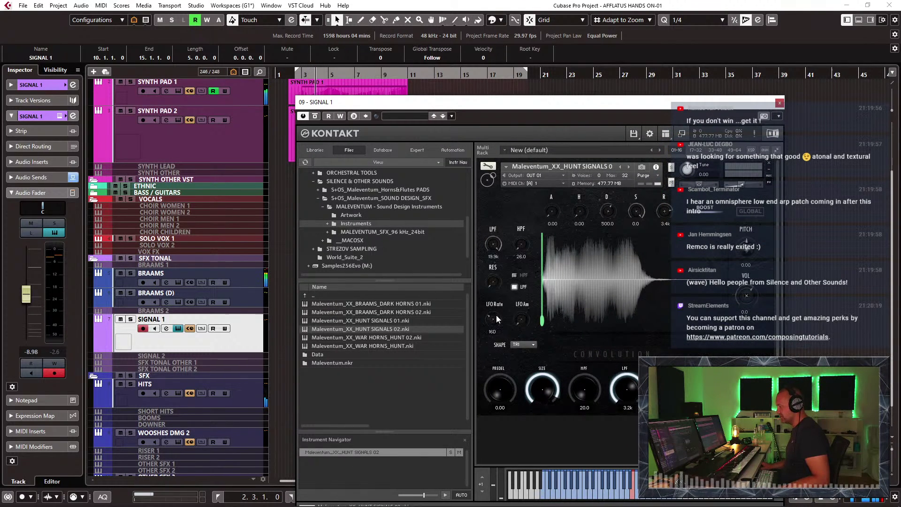
pyautogui.moveTo(498, 308); pyautogui.dragTo(500, 328)
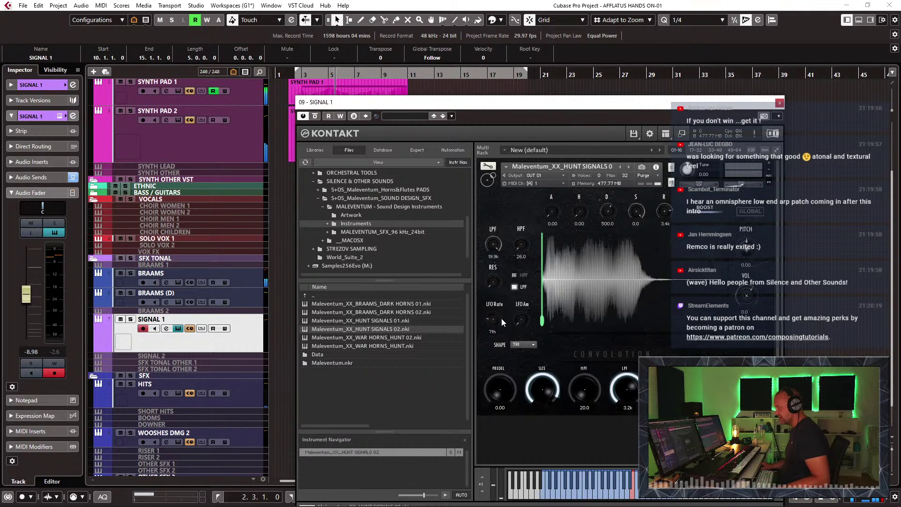
pyautogui.moveTo(501, 287); pyautogui.dragTo(503, 281)
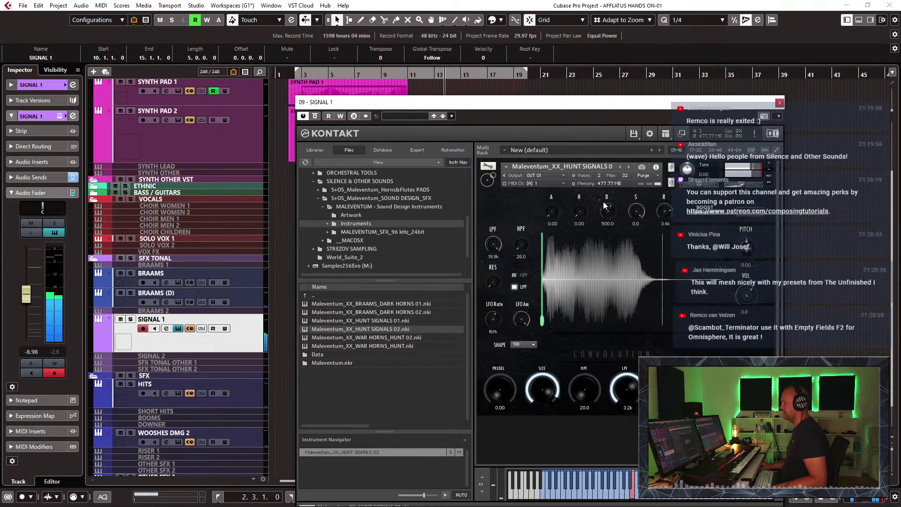
pyautogui.moveTo(743, 187); pyautogui.dragTo(742, 189)
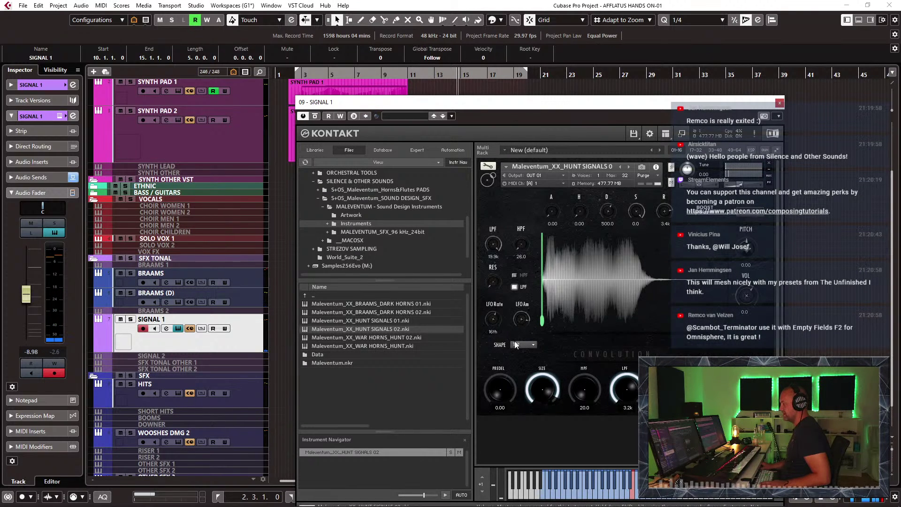
pyautogui.click(779, 103)
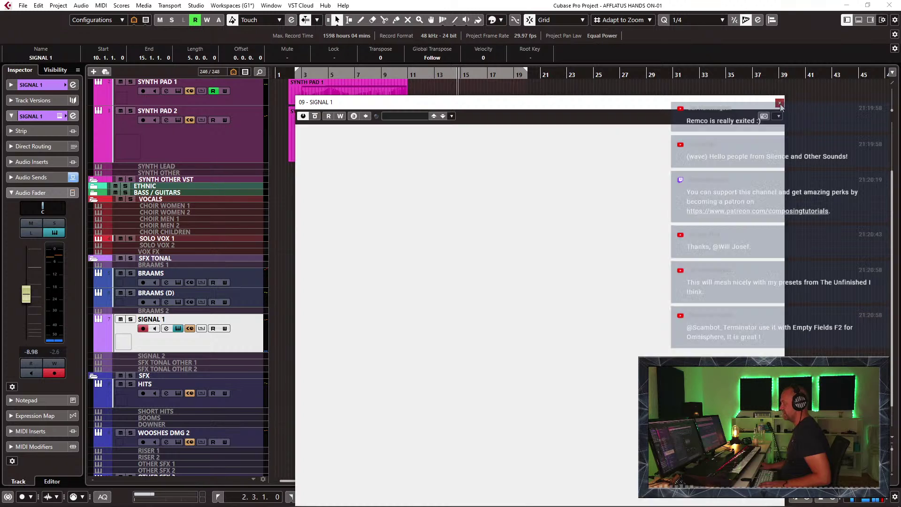
# Step: Place the playback cursor at bar 9 and enable the SYNTH BASS track with its Kontakt instrument open
pyautogui.click(480, 342)
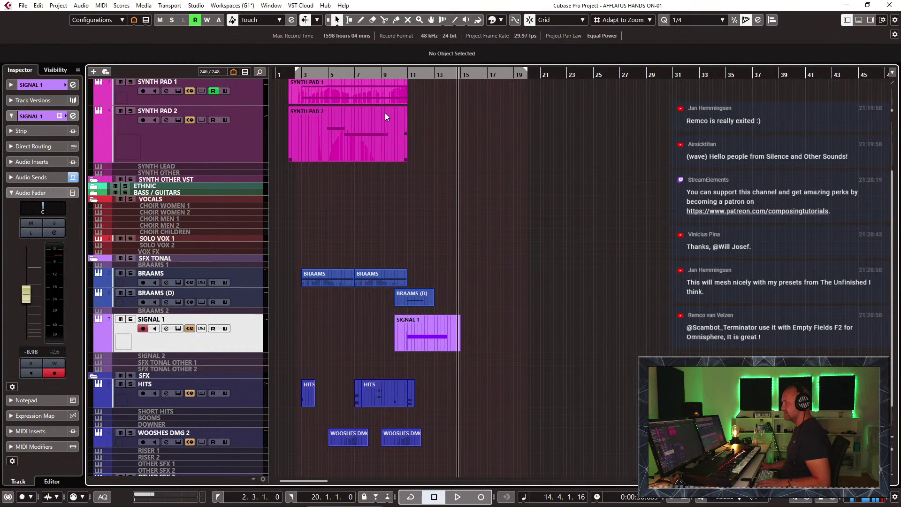
pyautogui.click(383, 77)
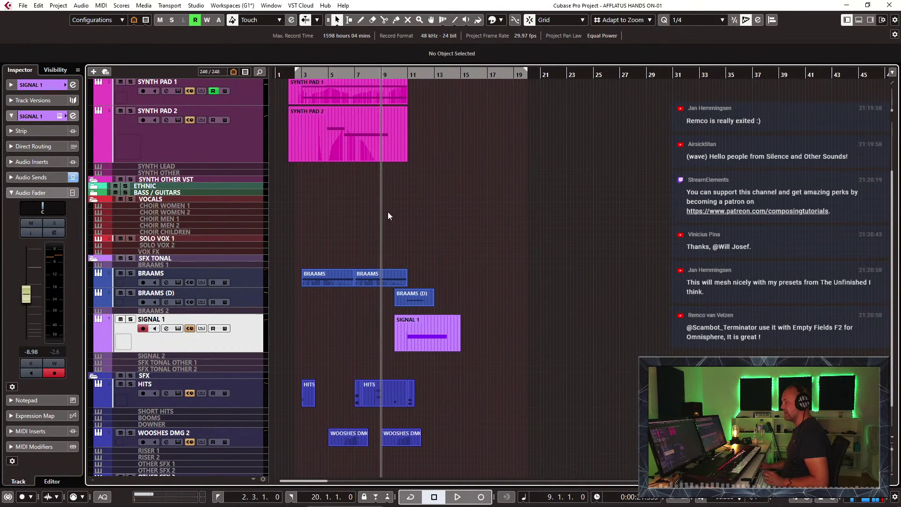
pyautogui.click(190, 180)
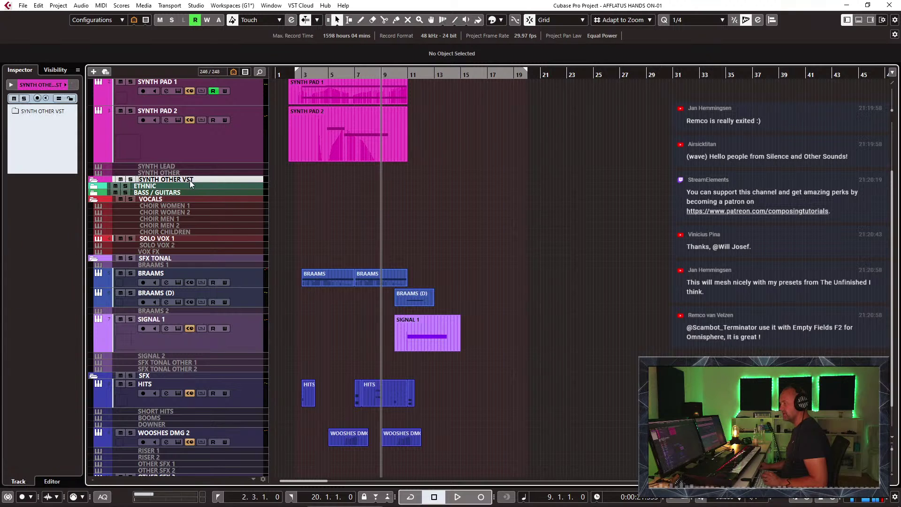
pyautogui.scroll(3, 368, 211)
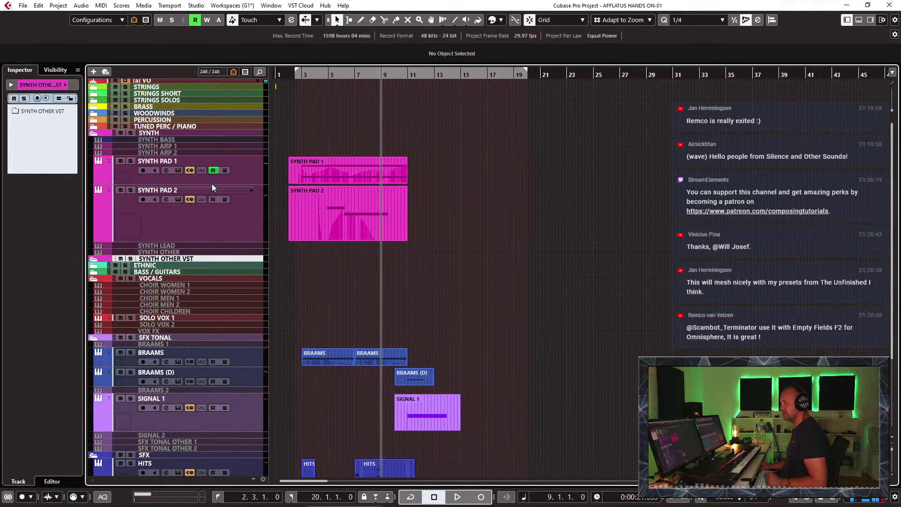
pyautogui.click(189, 141)
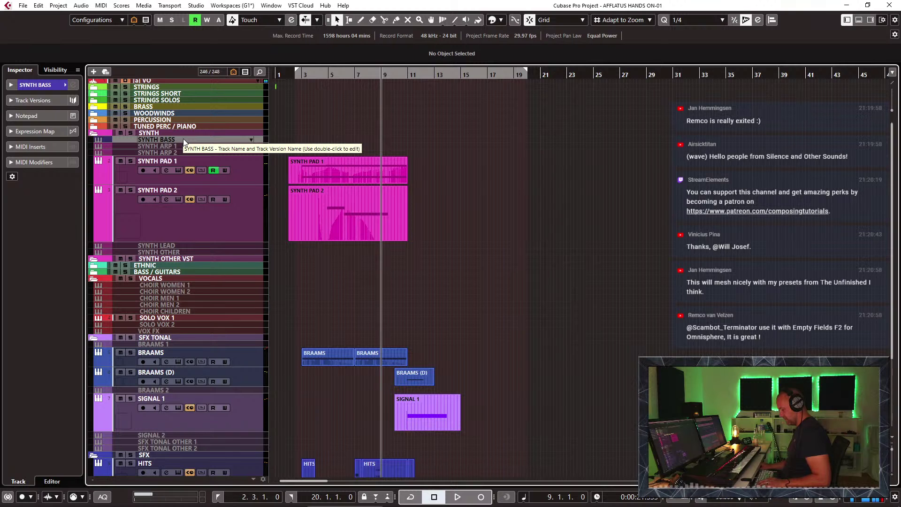
pyautogui.hotkey('shift', 'd')
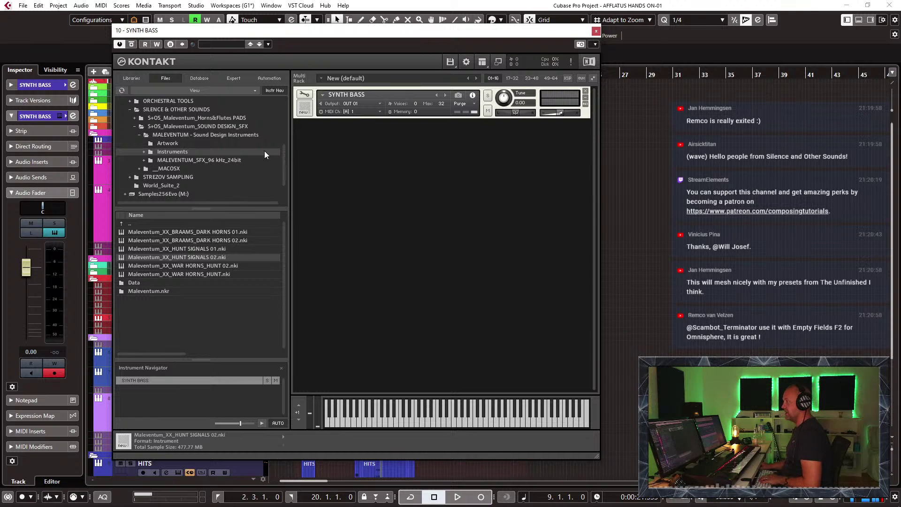
# Step: Search the Kontakt libraries for "mos" and load Mosaic Tape.nki on the SYNTH BASS track
pyautogui.click(131, 79)
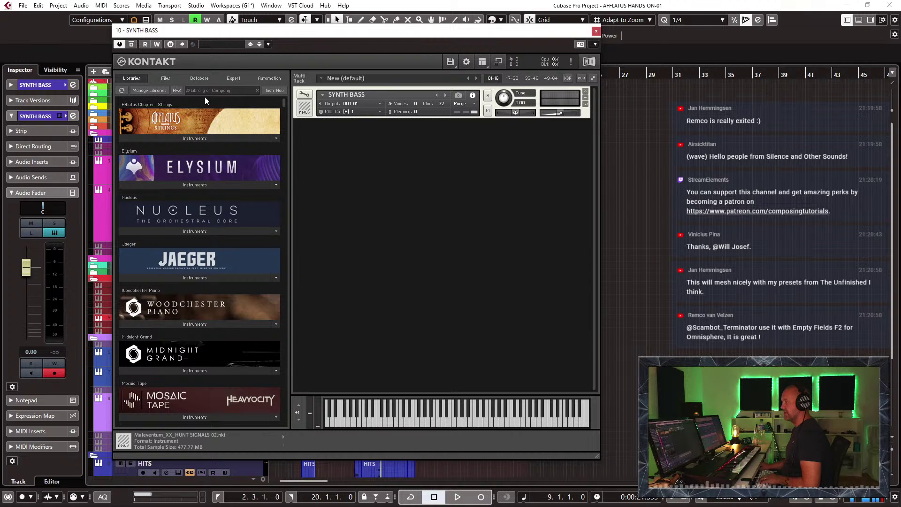
pyautogui.scroll(-15, 202, 216)
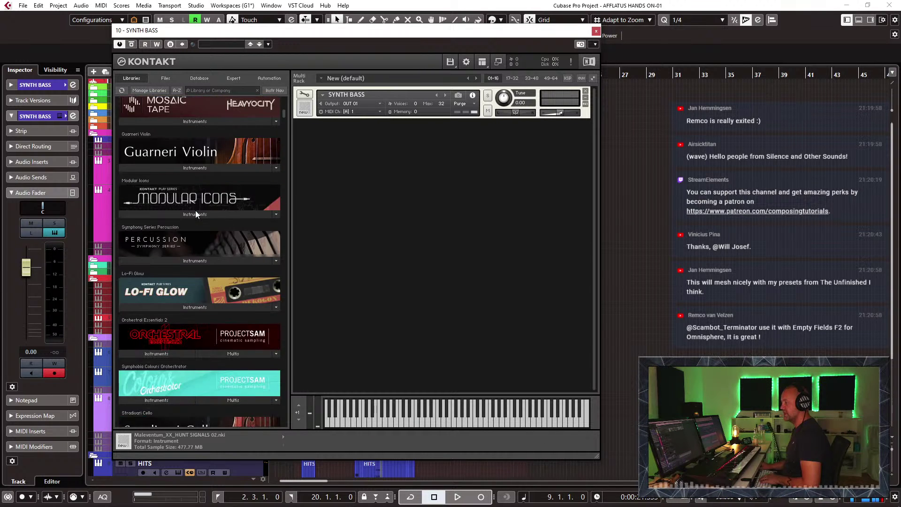
pyautogui.scroll(-12, 184, 219)
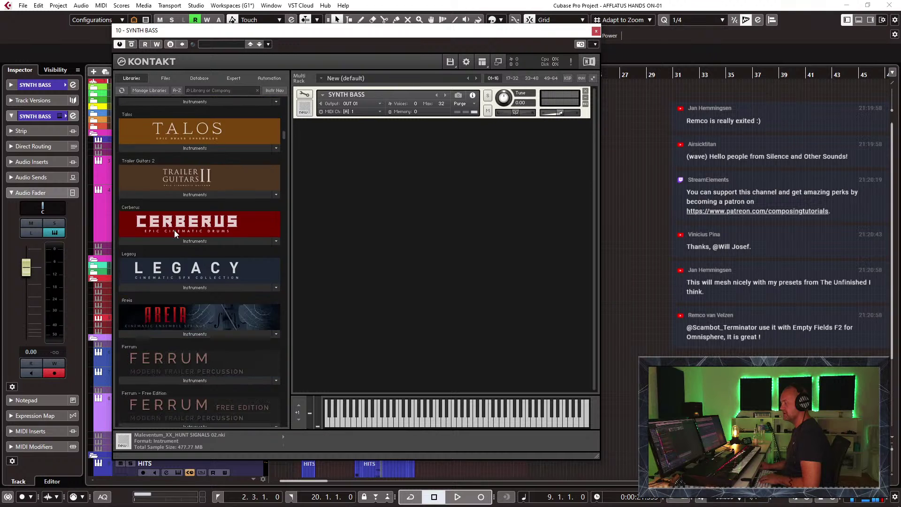
pyautogui.scroll(-12, 174, 230)
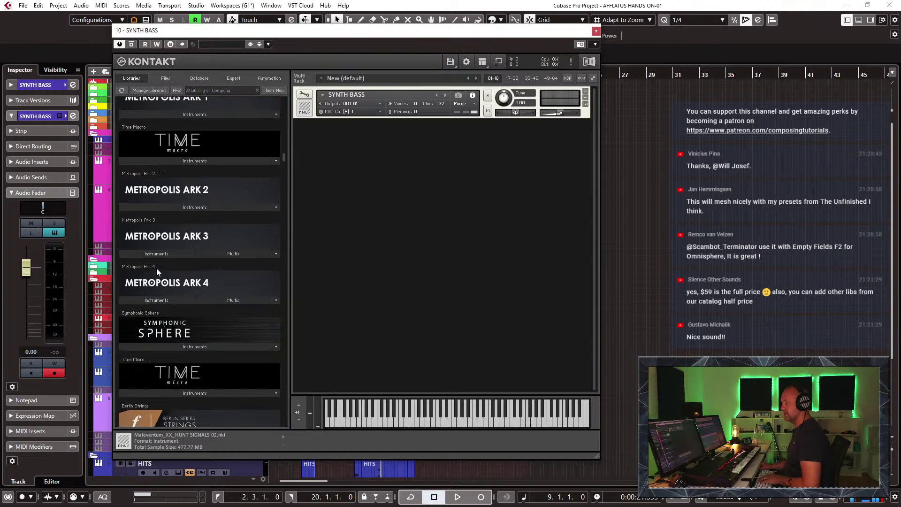
pyautogui.scroll(-4, 164, 267)
pyautogui.scroll(-3, 287, 184)
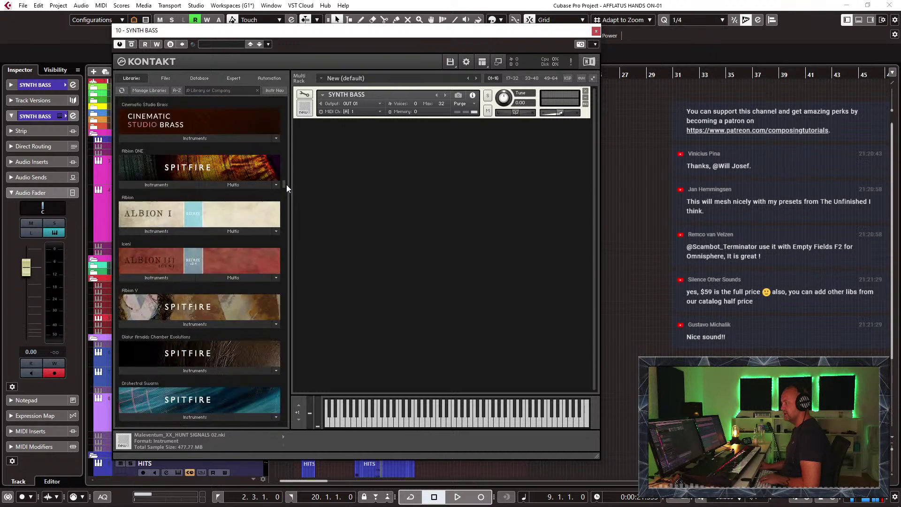
pyautogui.scroll(3, 225, 109)
pyautogui.click(211, 89)
pyautogui.write('mos')
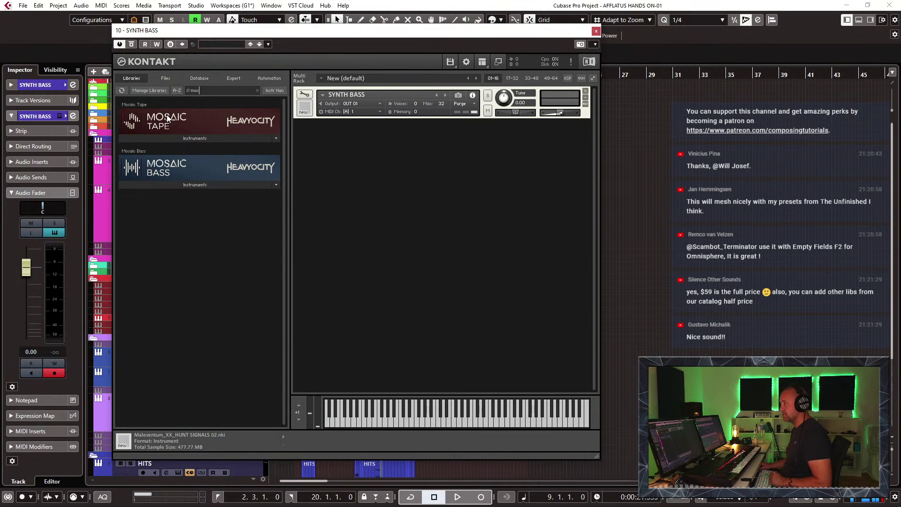
pyautogui.click(174, 137)
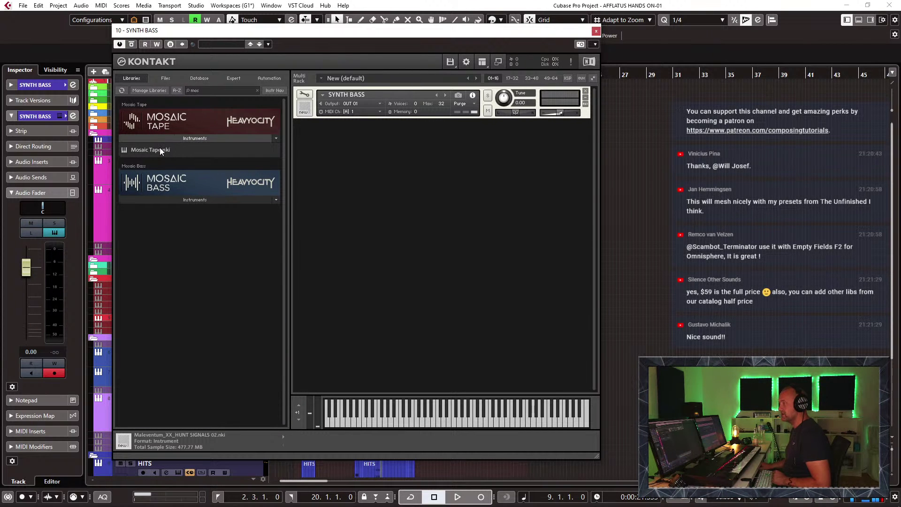
pyautogui.doubleClick(160, 149)
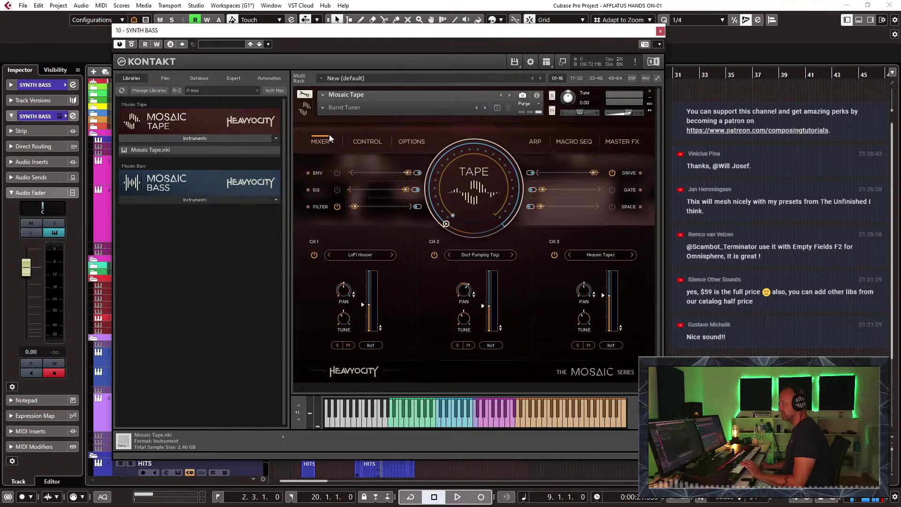
# Step: Choose the rhythmic snapshot Pulsing Space Station (RHY) for Mosaic Tape and close the Kontakt window
pyautogui.click(324, 107)
pyautogui.click(317, 108)
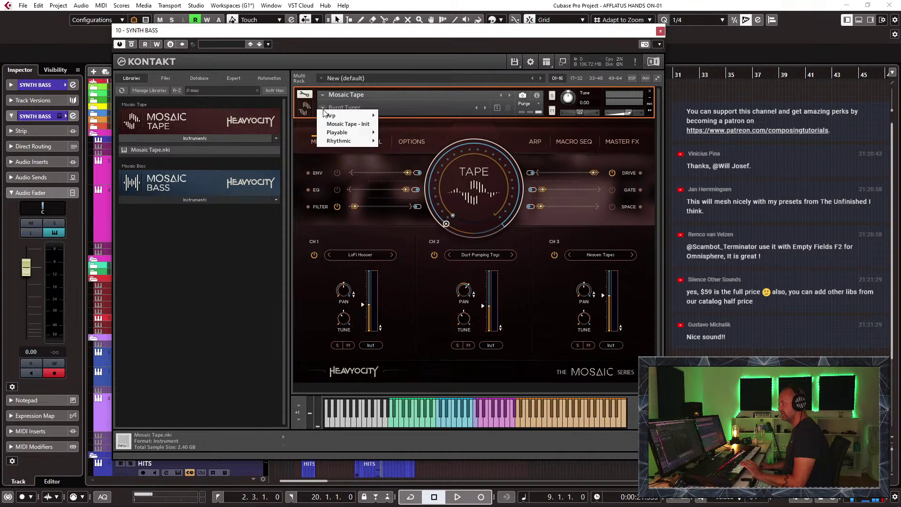
pyautogui.moveTo(354, 139)
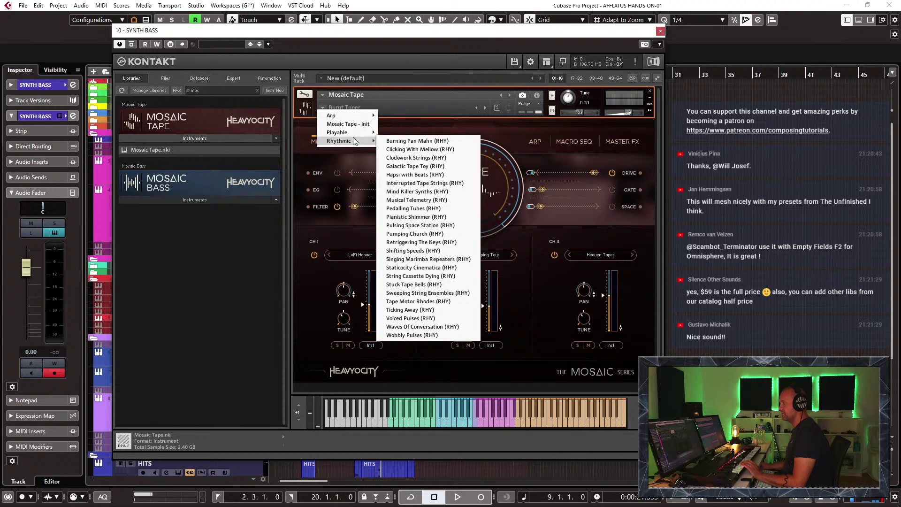
pyautogui.click(420, 225)
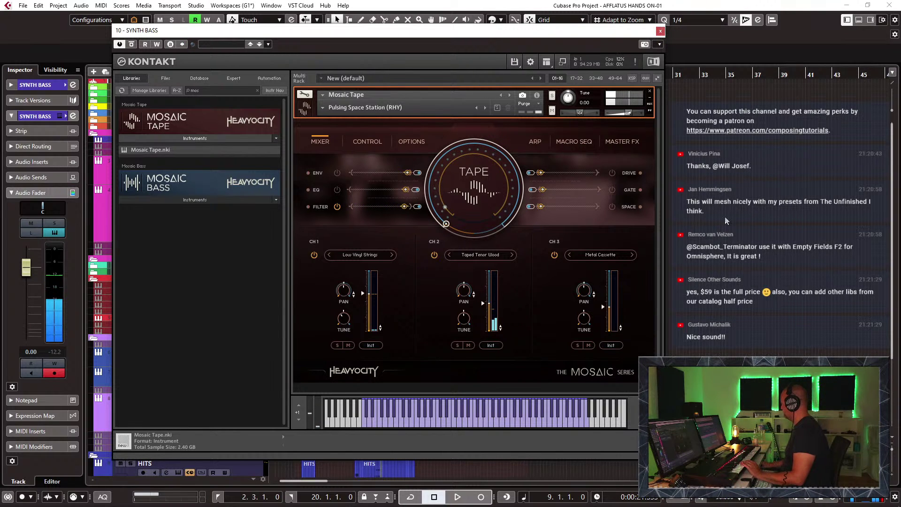
pyautogui.click(660, 31)
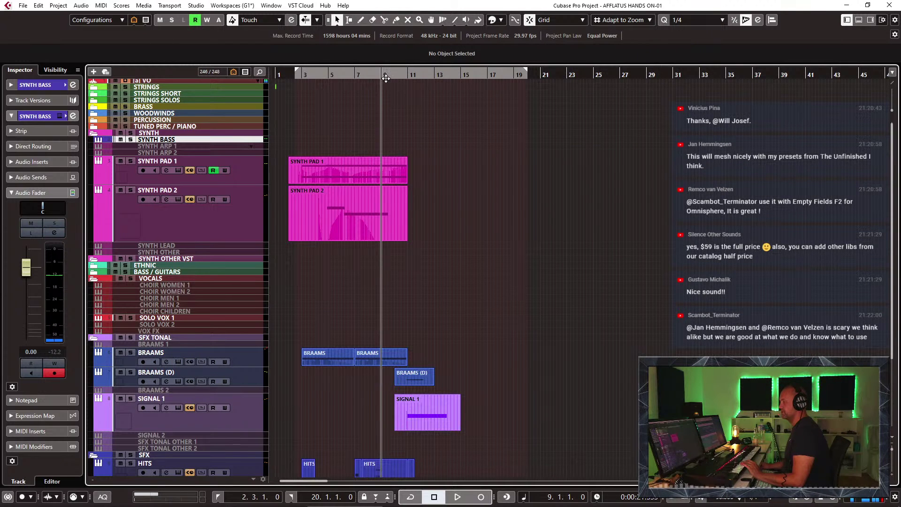
# Step: Record a low bass part on SYNTH BASS starting at bar 9 and check its notes in the Key Editor
pyautogui.moveTo(386, 79); pyautogui.dragTo(382, 77)
pyautogui.press('KP_Multiply')
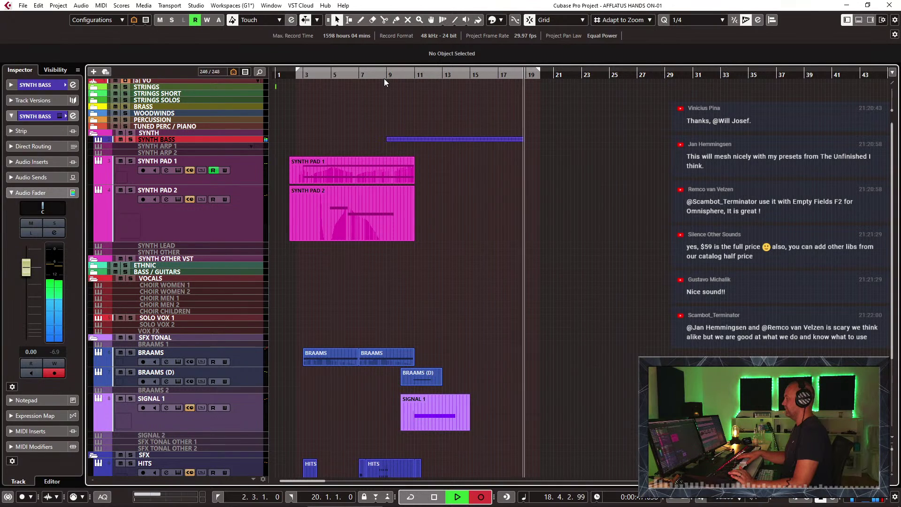
pyautogui.press('space')
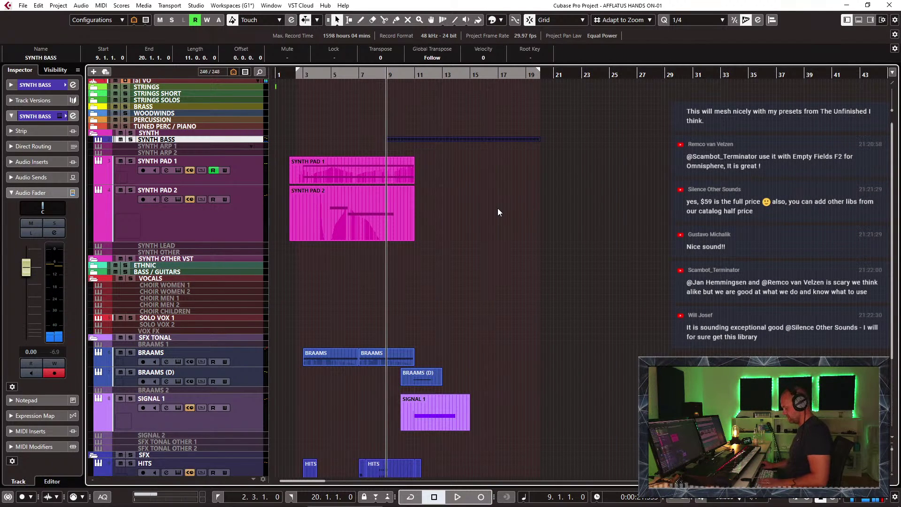
pyautogui.press('Return')
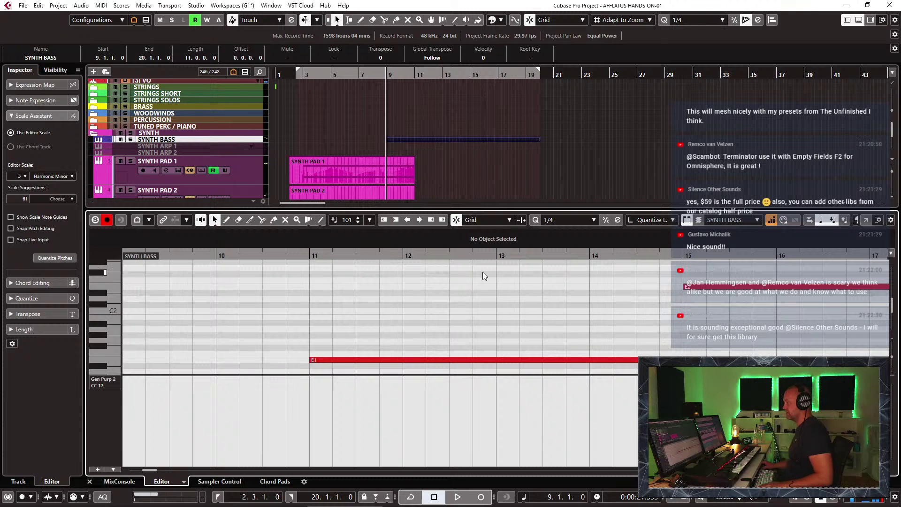
pyautogui.press('Return')
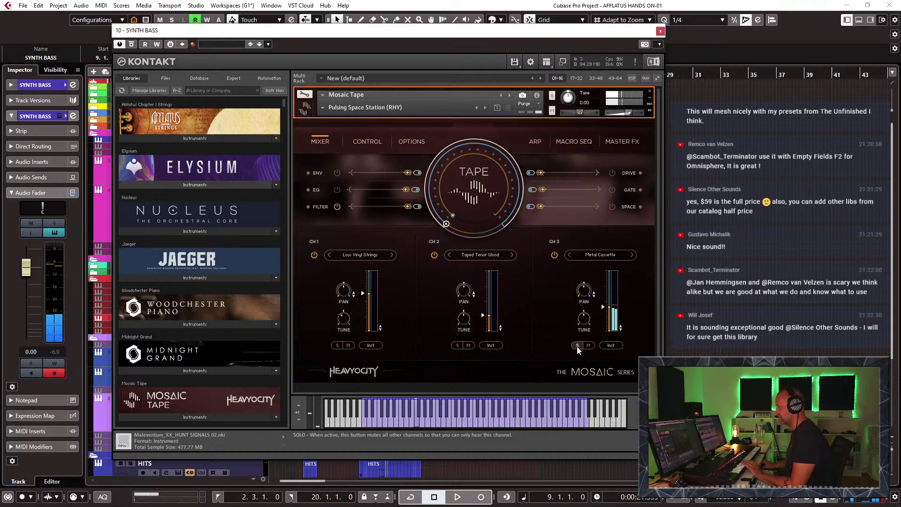
# Step: Play the arrangement from its opening bars, close Kontakt, select the SYNTH PAD 2 track and stop playback
pyautogui.press('space')
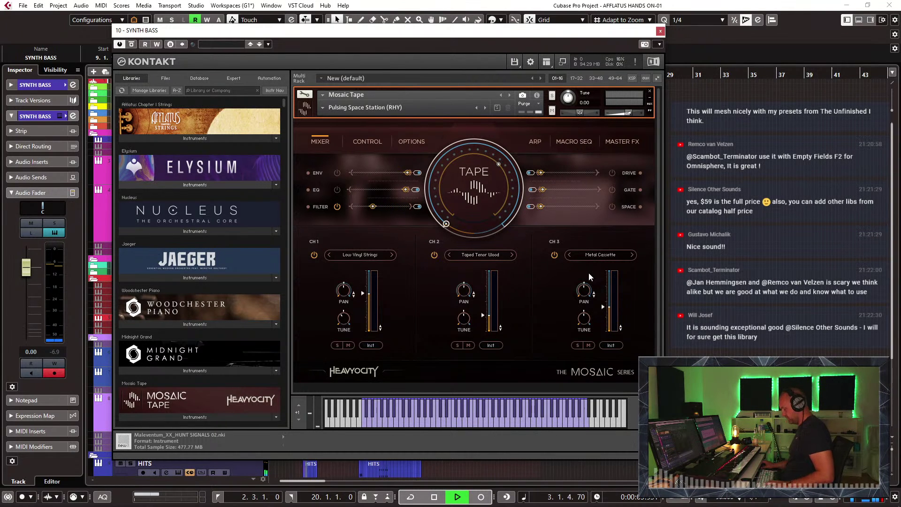
pyautogui.click(661, 32)
pyautogui.click(310, 219)
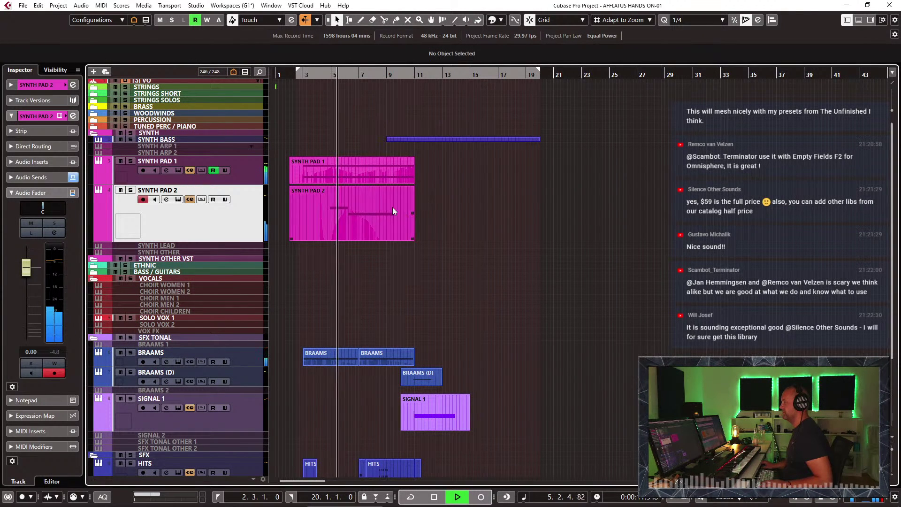
pyautogui.press('space')
# Step: Expand Group Tracks, select the _MASTER track and check the L3-LL Multimaximizer insert's settings before closing it
pyautogui.scroll(-4, 204, 362)
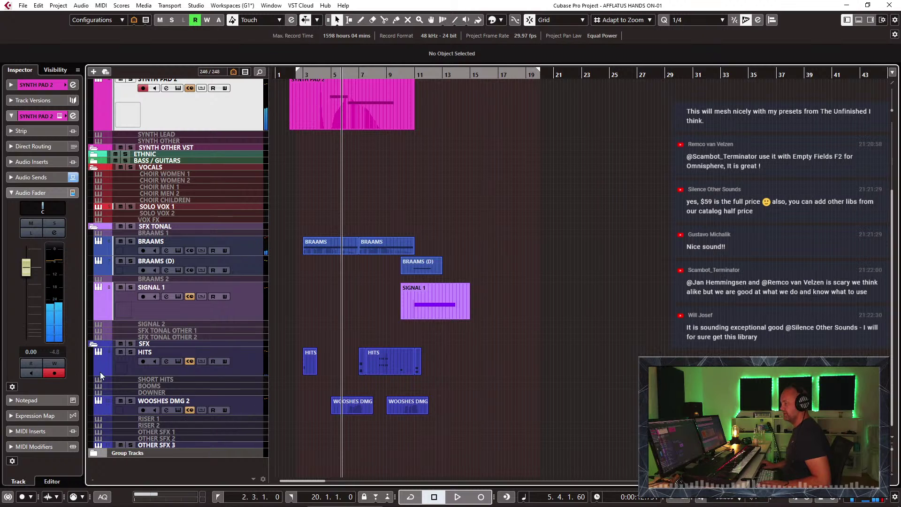
pyautogui.click(55, 69)
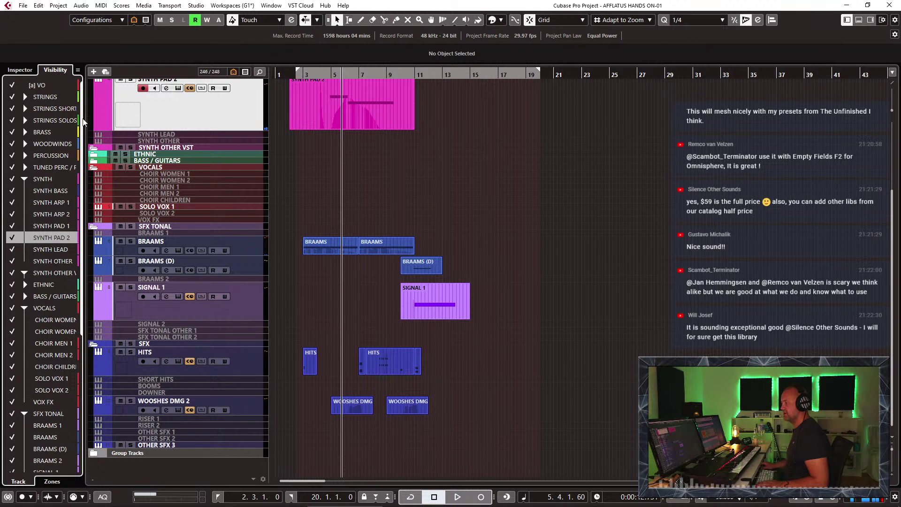
pyautogui.moveTo(81, 121); pyautogui.dragTo(68, 497)
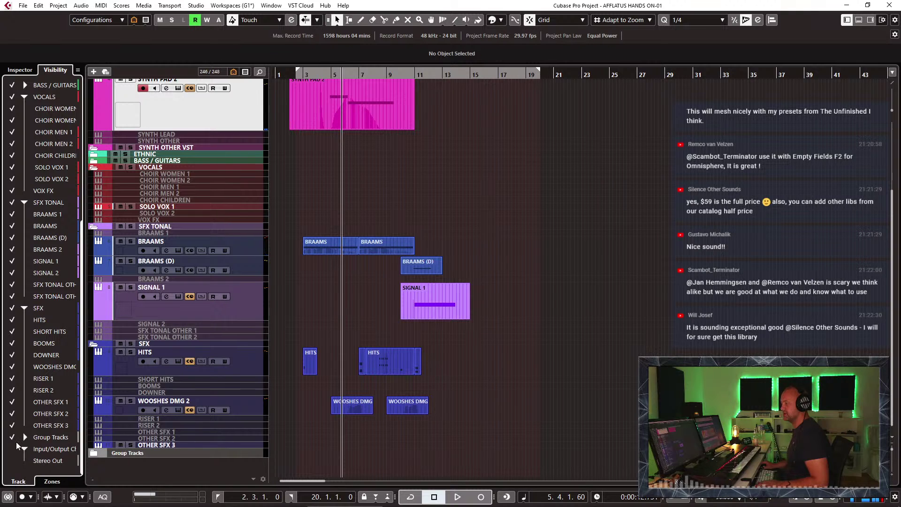
pyautogui.click(24, 439)
pyautogui.click(93, 453)
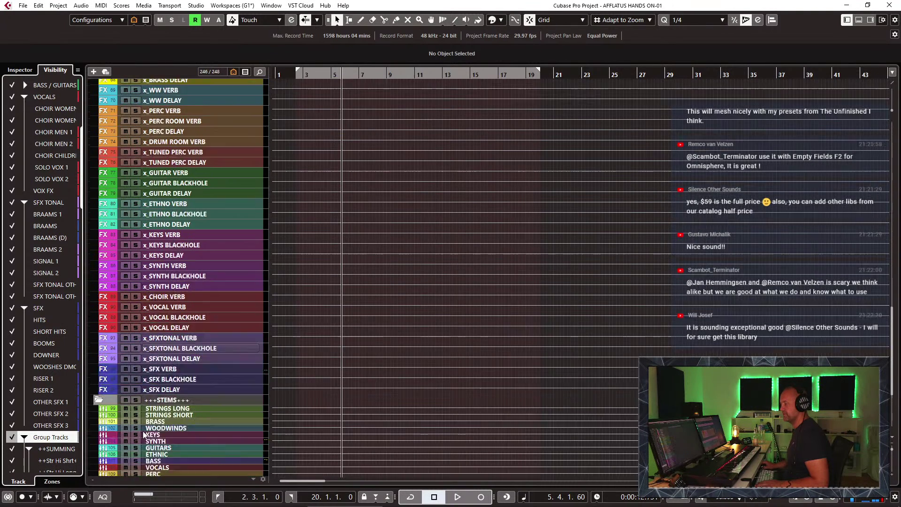
pyautogui.click(161, 453)
pyautogui.click(20, 70)
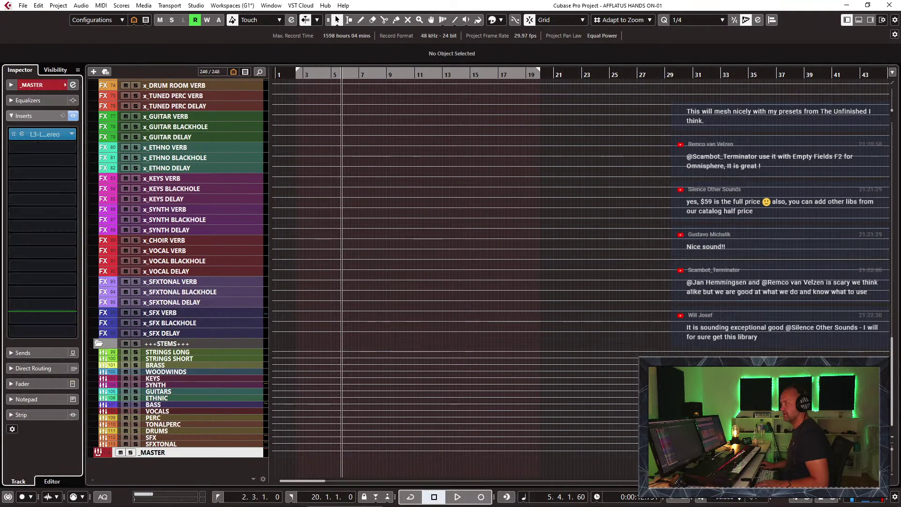
pyautogui.click(21, 133)
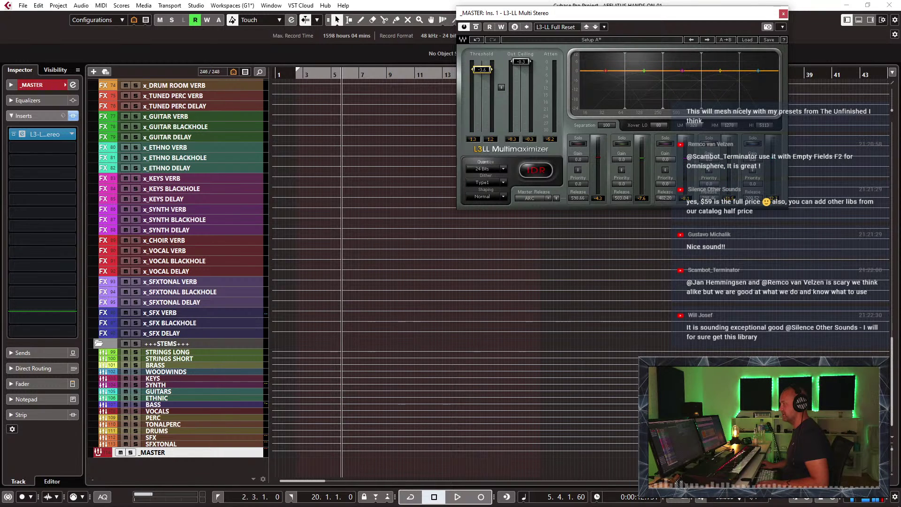
pyautogui.click(783, 15)
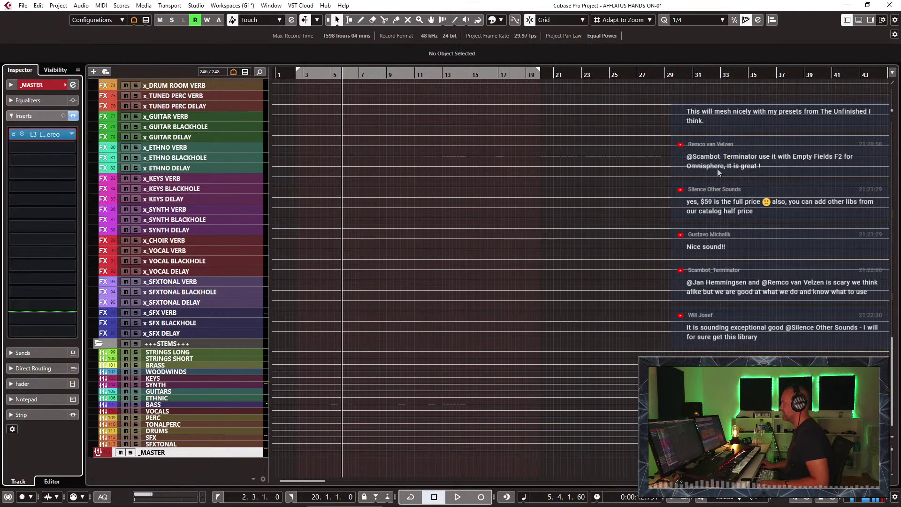
# Step: Collapse the Group Tracks folder and play the whole cue from the left locator to review the mix
pyautogui.scroll(10, 563, 177)
pyautogui.click(93, 238)
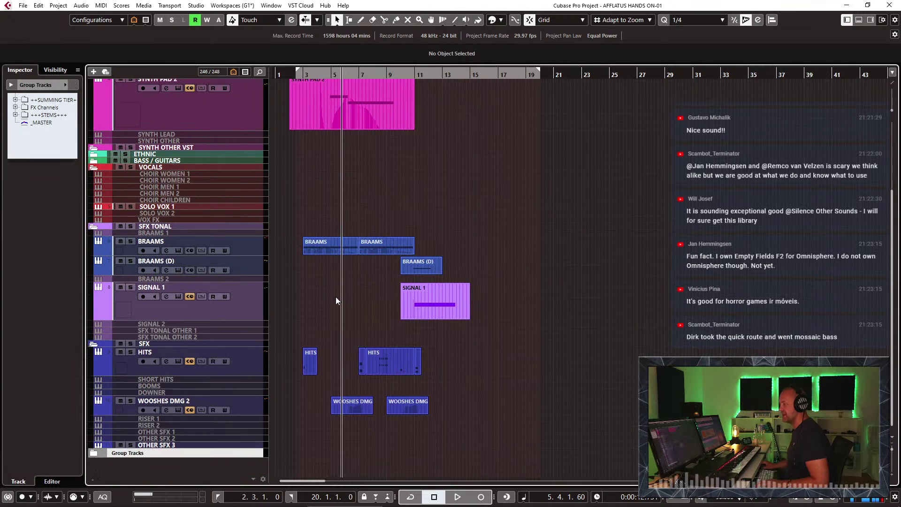
pyautogui.press('KP_1')
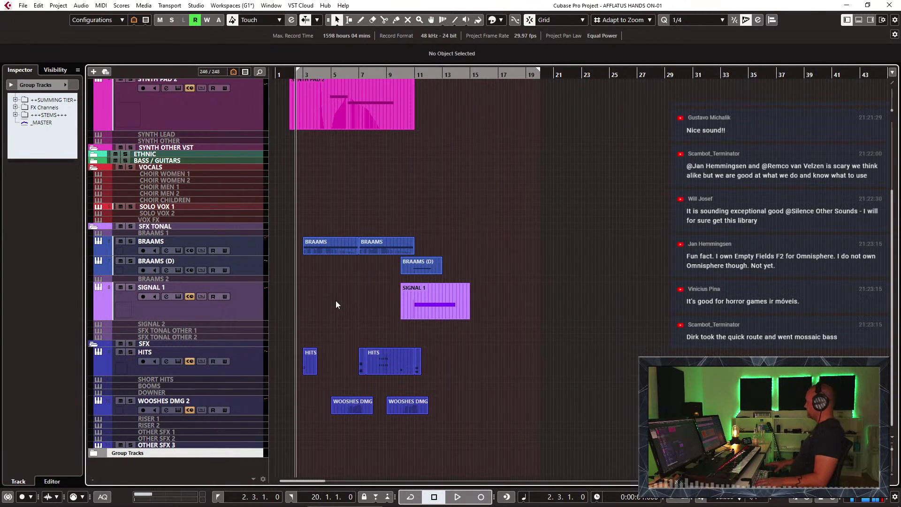
pyautogui.press('space')
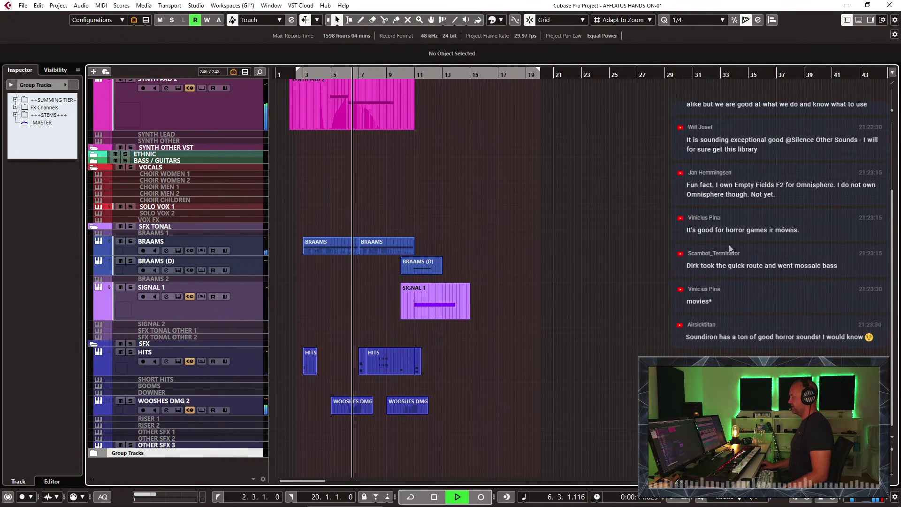
pyautogui.scroll(5, 725, 249)
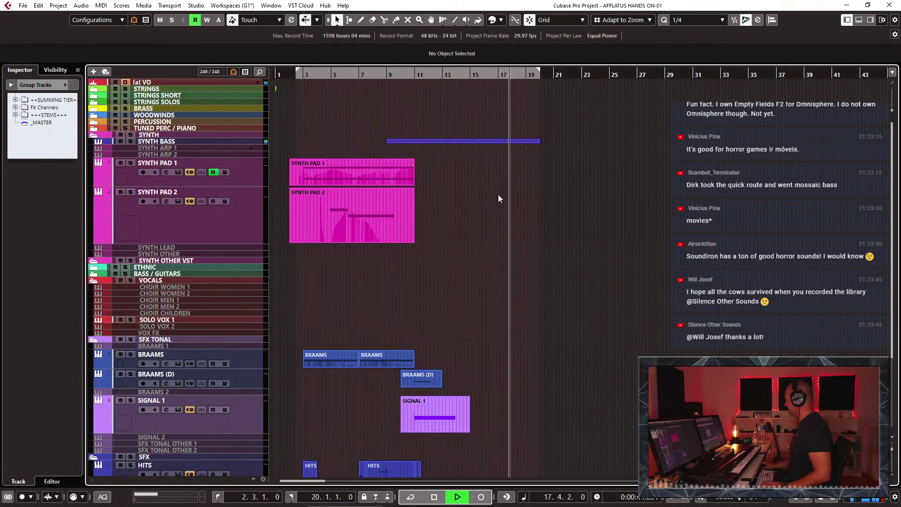
# Step: Stop playback and reduce the SYNTH PAD 2, SYNTH PAD 1 and SIGNAL 1 tracks to minimum height
pyautogui.press('space')
pyautogui.click(512, 224)
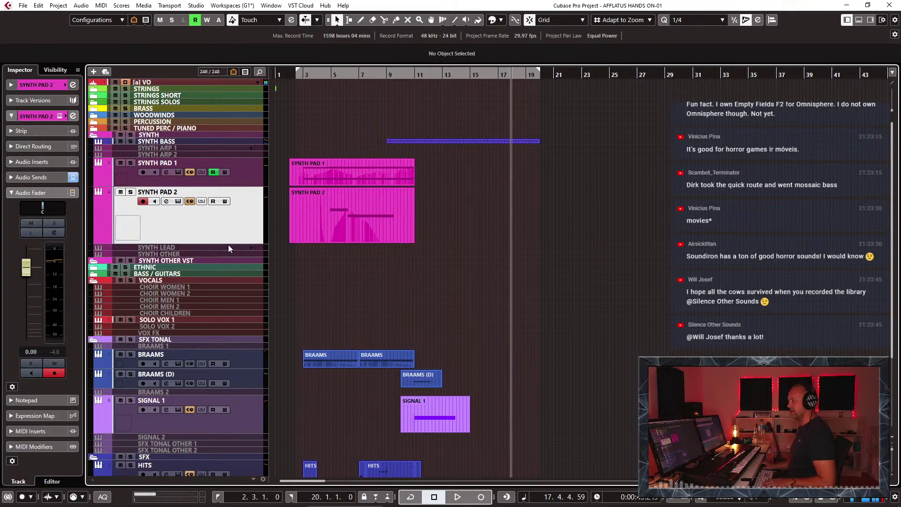
pyautogui.moveTo(223, 242); pyautogui.dragTo(224, 199)
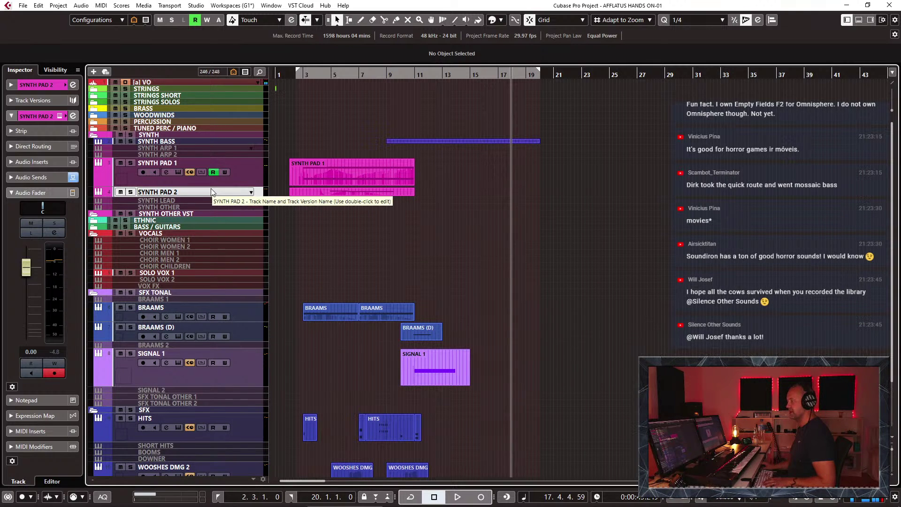
pyautogui.press('Up')
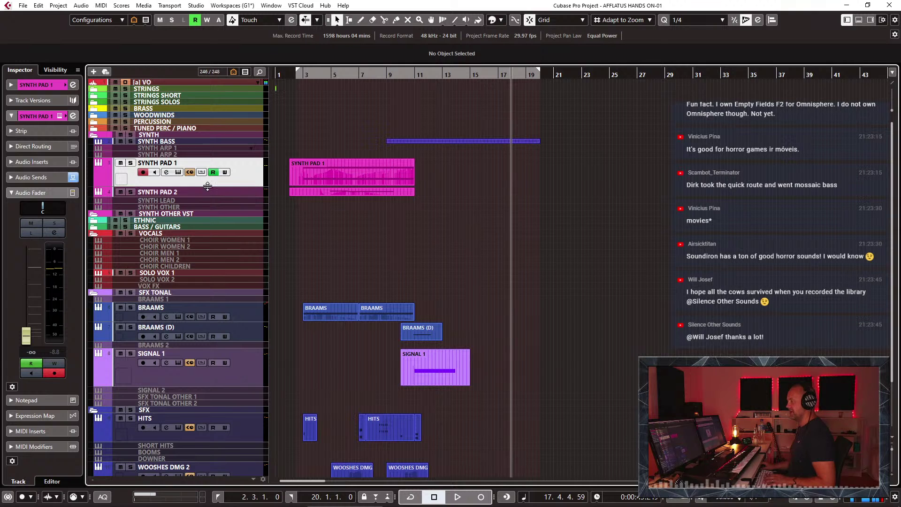
pyautogui.moveTo(209, 184); pyautogui.dragTo(215, 168)
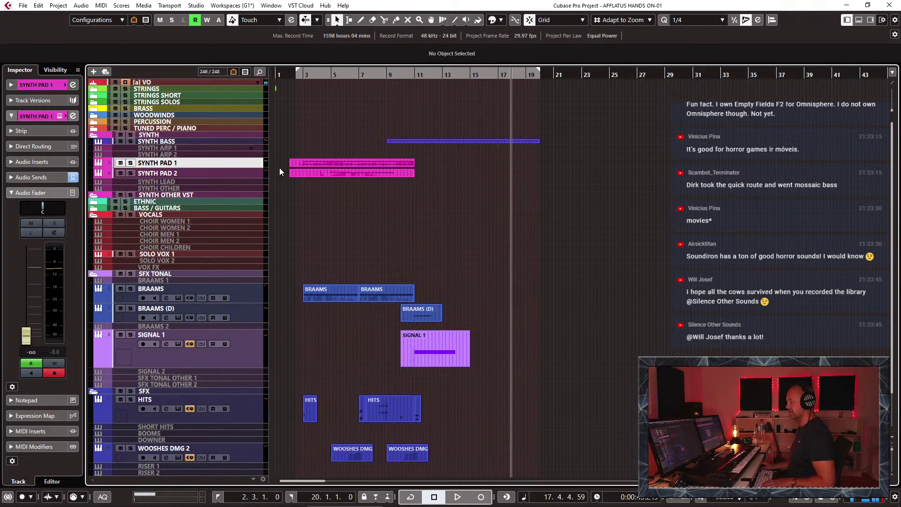
pyautogui.press('Down')
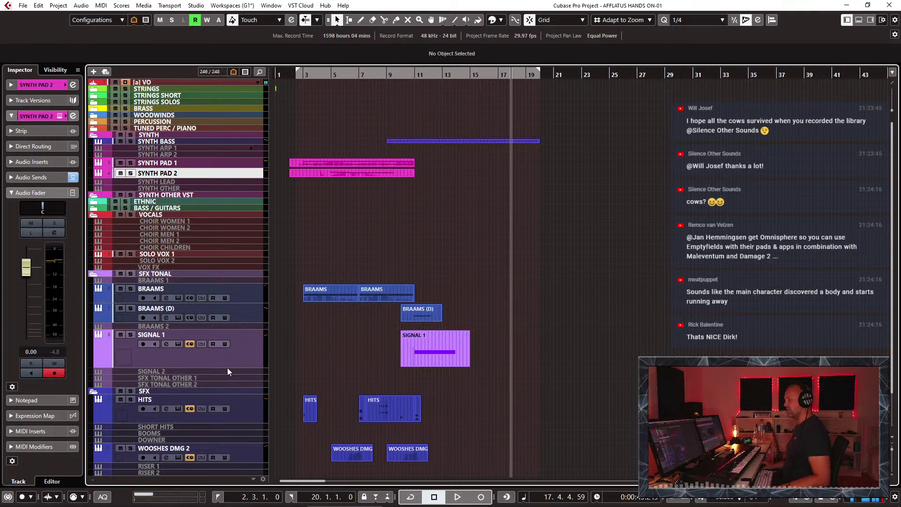
pyautogui.moveTo(228, 367); pyautogui.dragTo(232, 338)
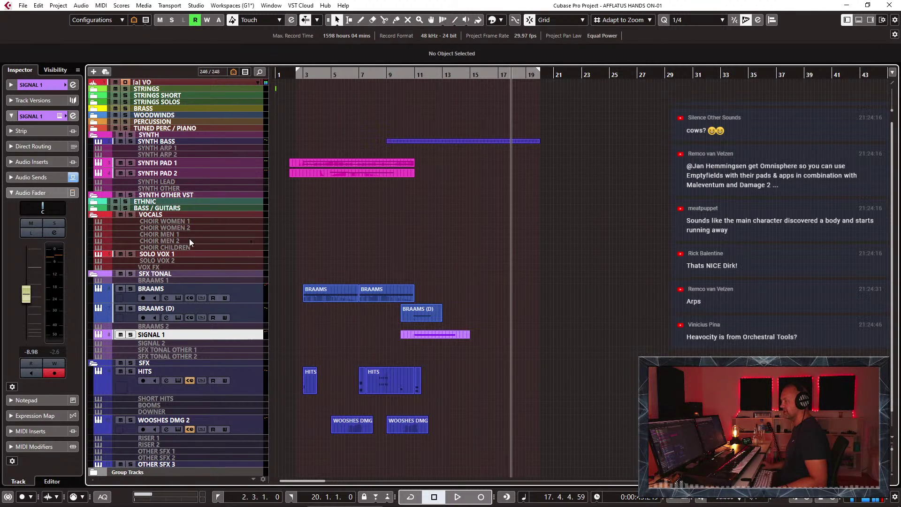
# Step: Open the SYNTH BASS track's Kontakt instrument, review its Mosaic Tape patch and close it
pyautogui.click(190, 140)
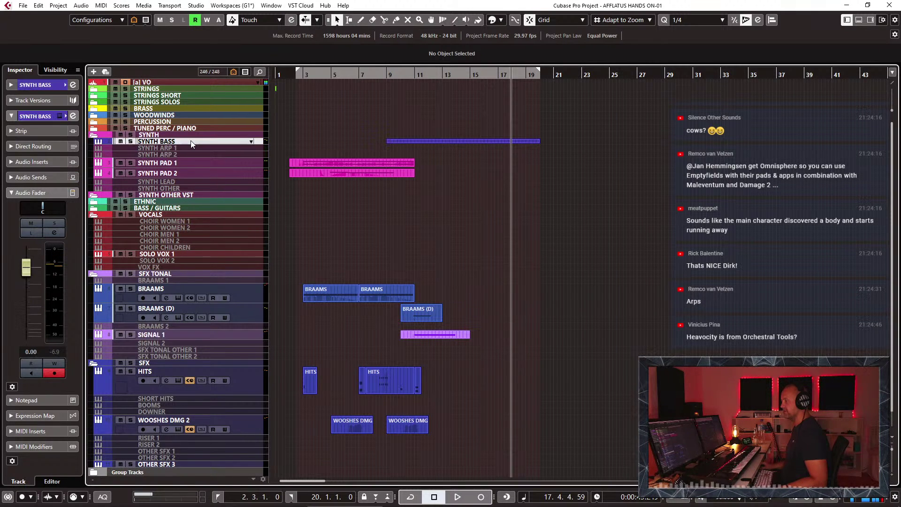
pyautogui.hotkey('ctrl', 'e')
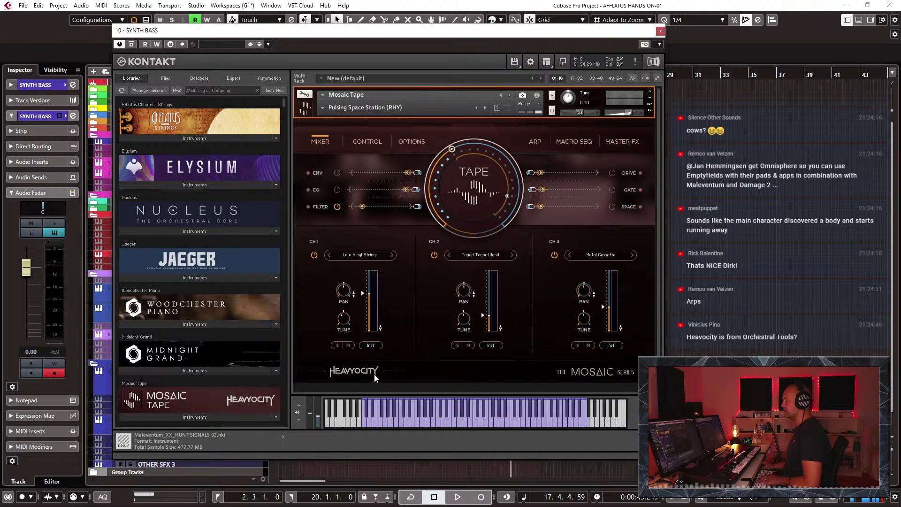
pyautogui.hotkey('ctrl', 'e')
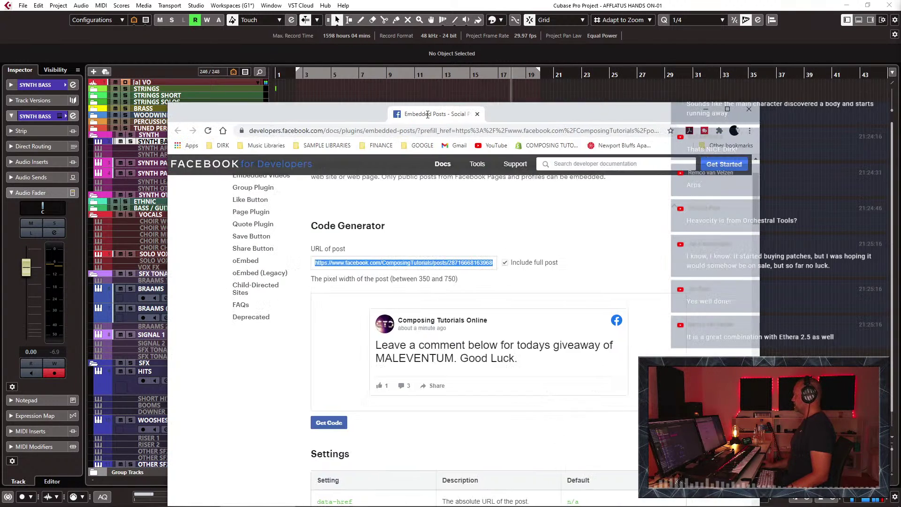
# Step: Switch to the Random Comment Picker in the browser, fetch the giveaway post's comments again and look over the raffle section
pyautogui.moveTo(428, 115); pyautogui.dragTo(427, 111)
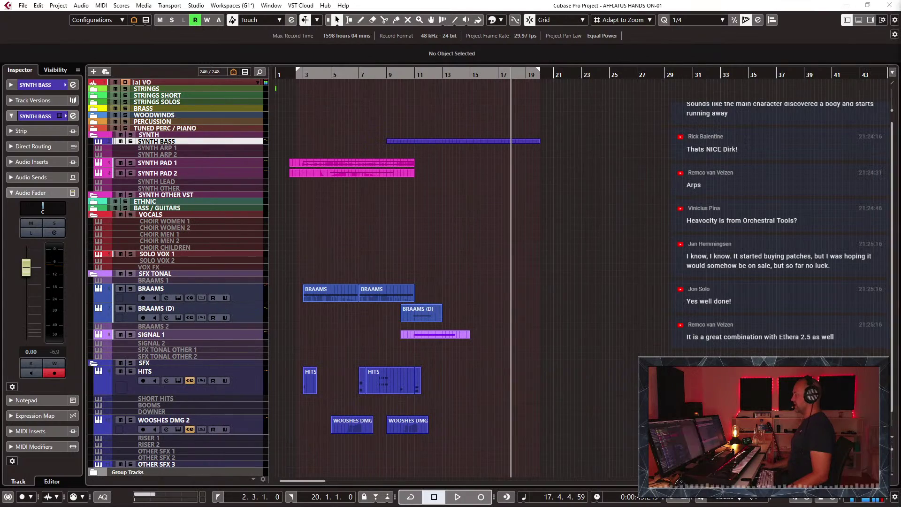
pyautogui.hotkey('alt', 'Tab')
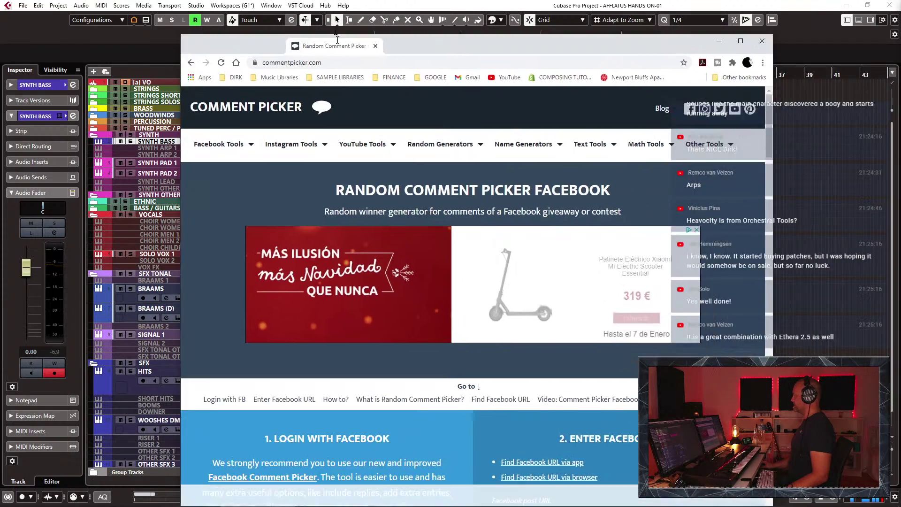
pyautogui.scroll(-3, 840, 232)
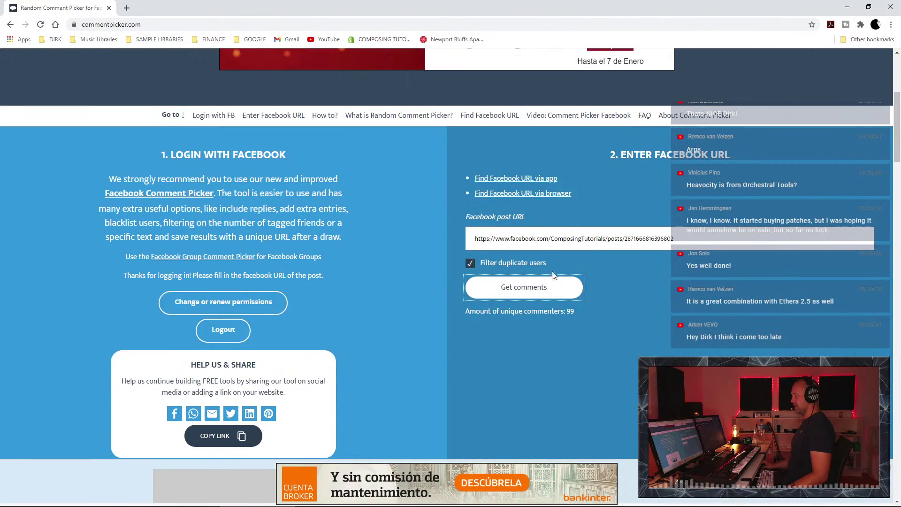
pyautogui.click(540, 293)
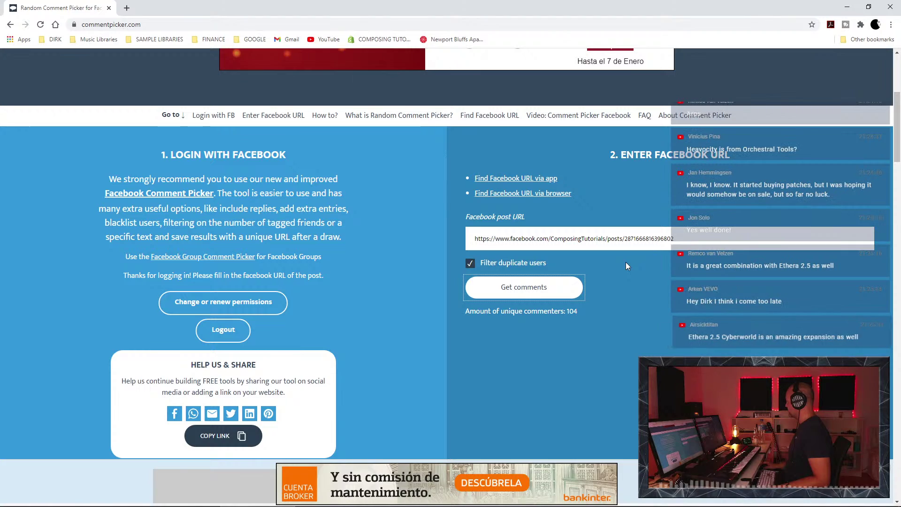
pyautogui.scroll(-5, 626, 266)
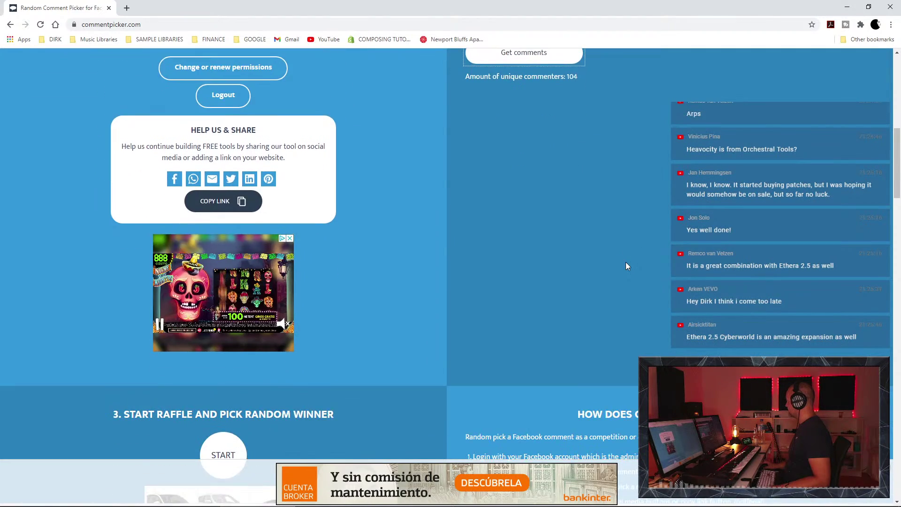
pyautogui.scroll(-4, 626, 265)
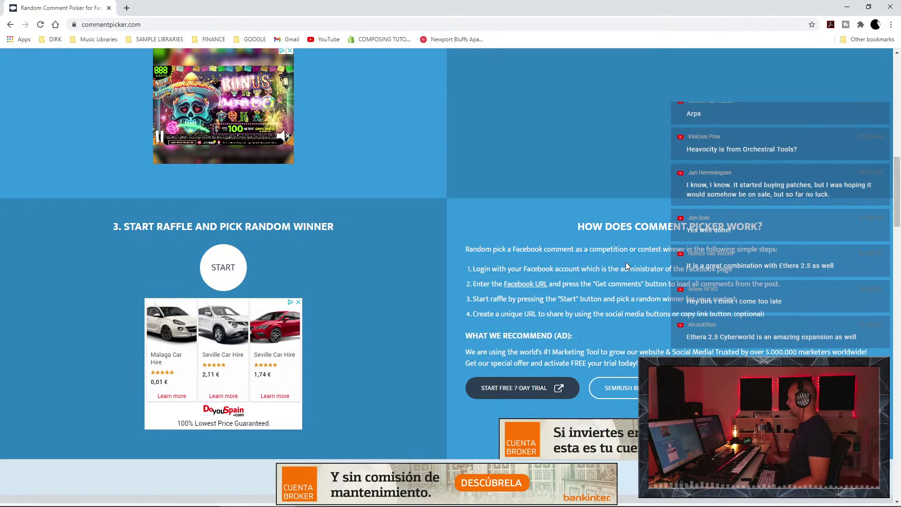
pyautogui.scroll(6, 558, 236)
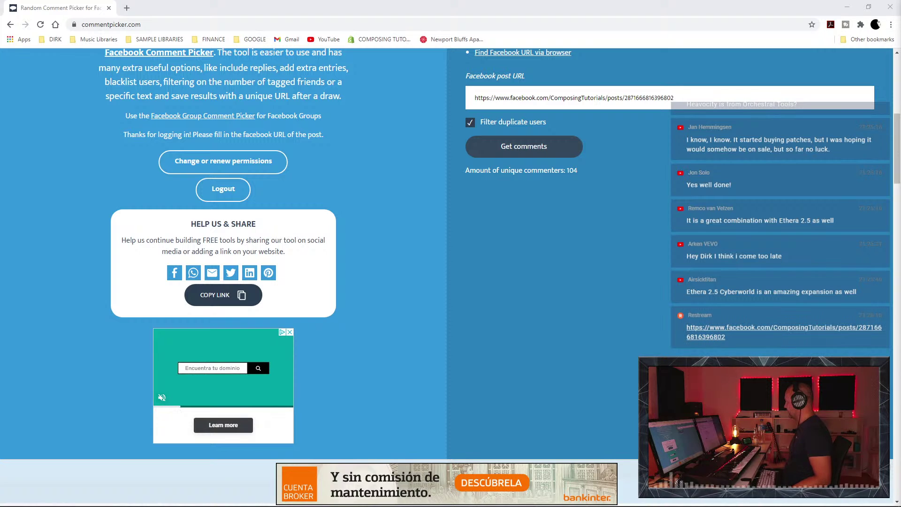
pyautogui.scroll(10, 598, 274)
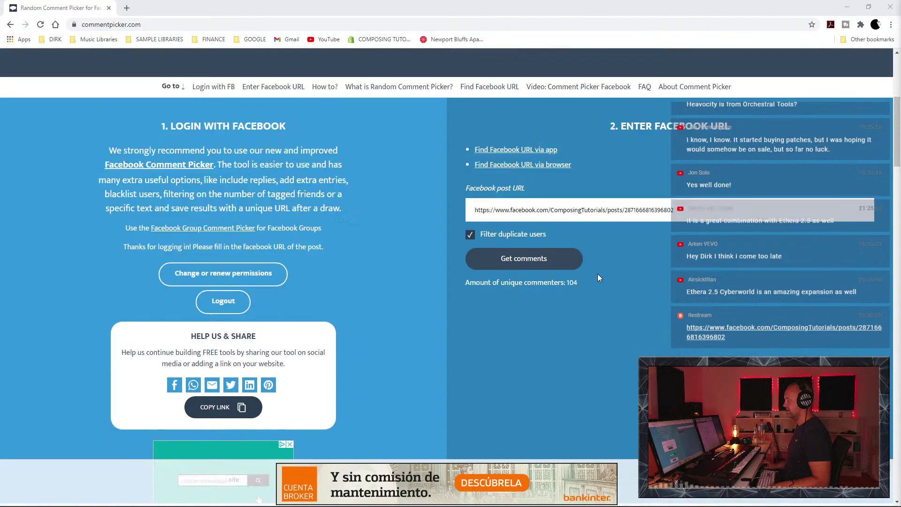
pyautogui.scroll(-5, 600, 273)
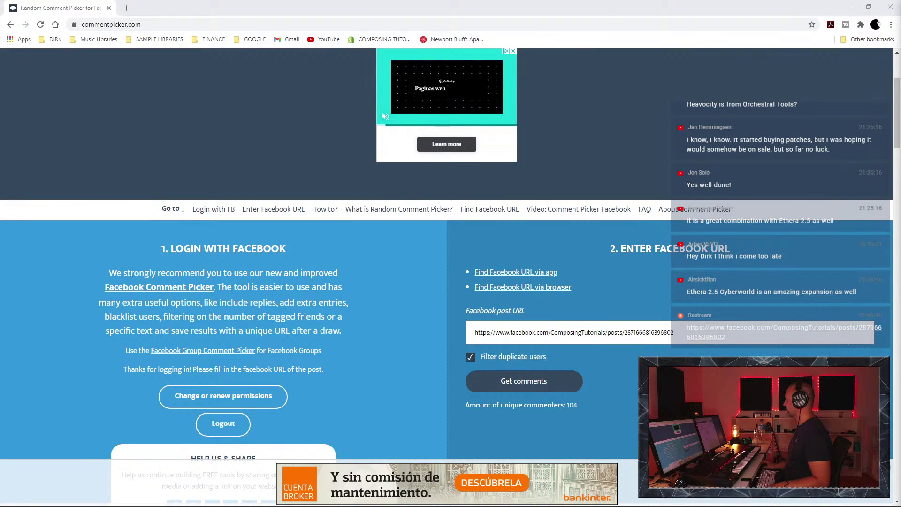
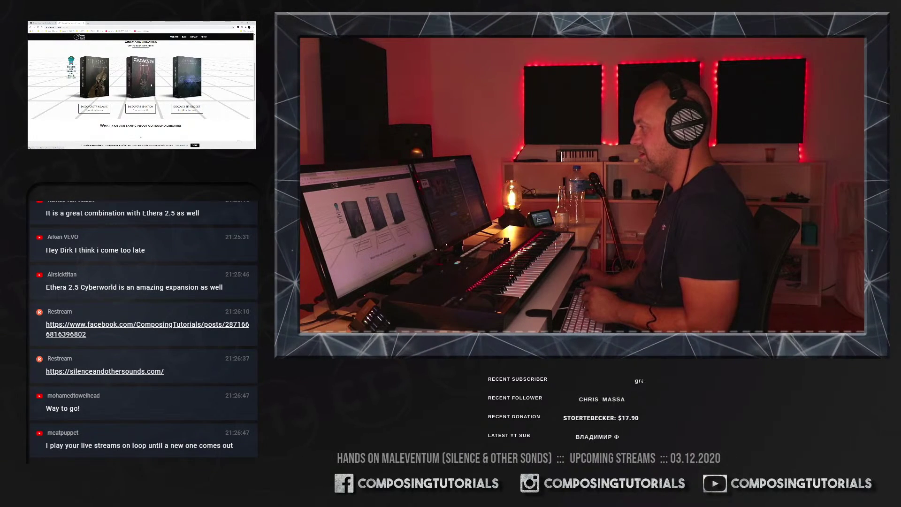
# Step: Browse the Silence+Other Sounds home page and its Cinematic Libraries list, and open the Maleventum product page
pyautogui.scroll(-2, 145, 87)
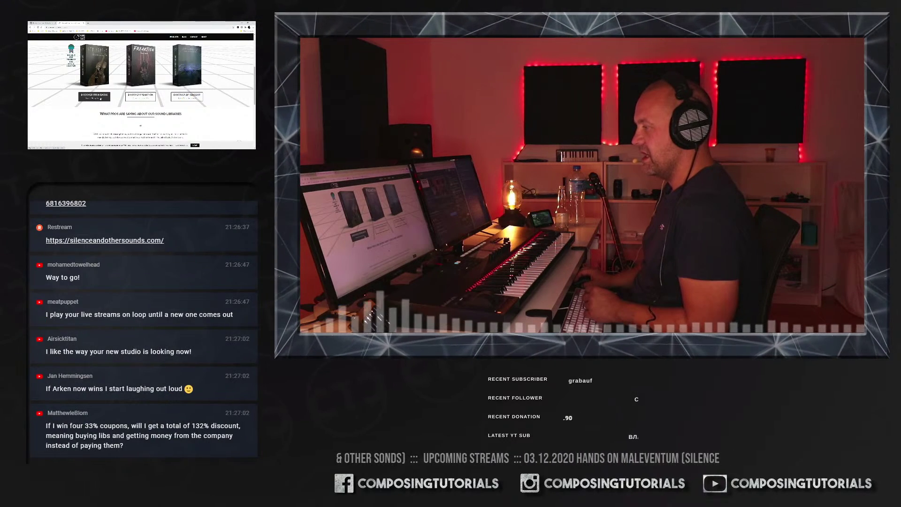
pyautogui.scroll(-2, 102, 100)
pyautogui.scroll(5, 100, 99)
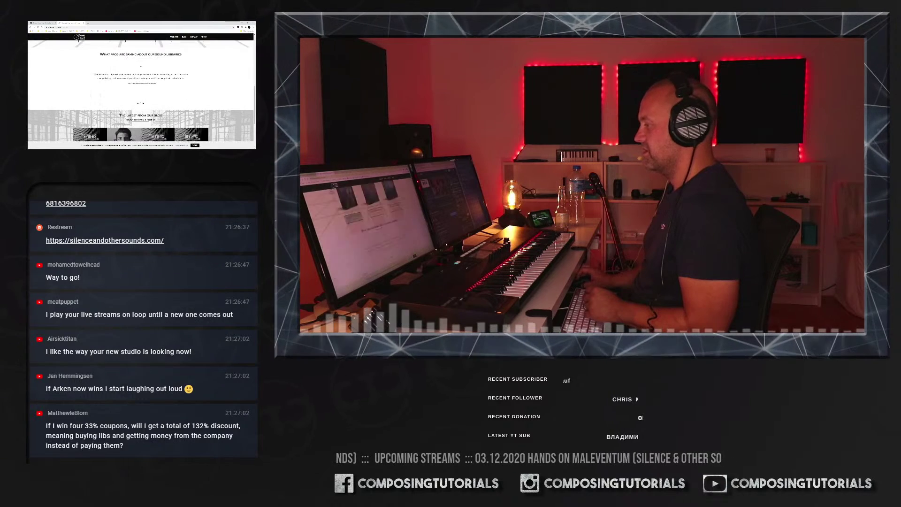
pyautogui.scroll(-5, 99, 94)
pyautogui.scroll(5, 99, 94)
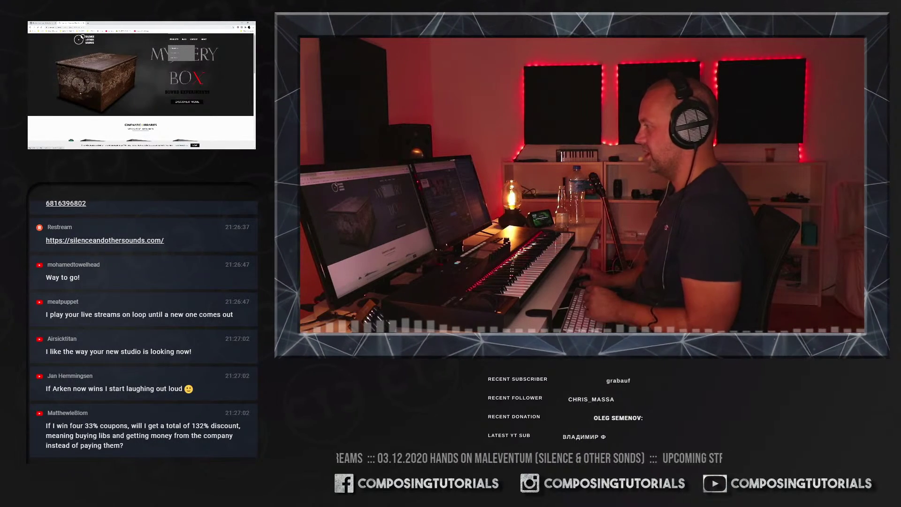
pyautogui.scroll(-5, 80, 94)
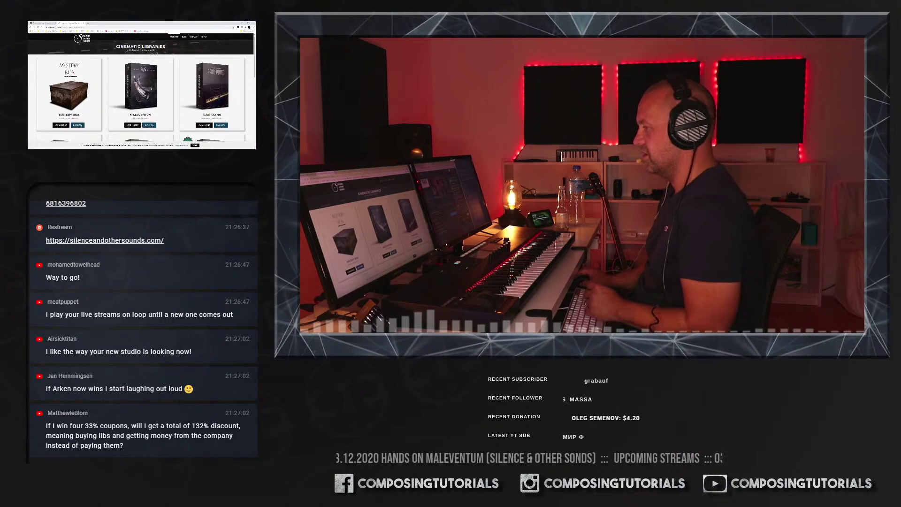
pyautogui.scroll(-5, 157, 53)
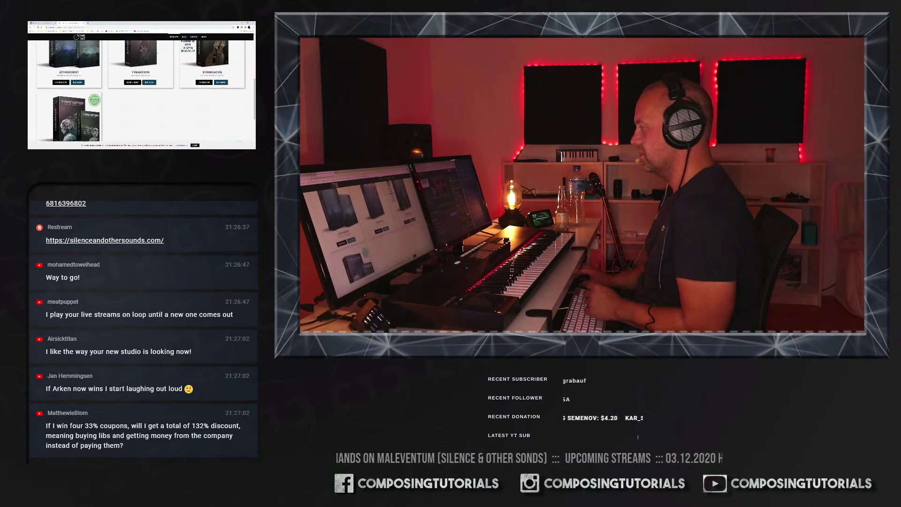
pyautogui.scroll(4, 157, 53)
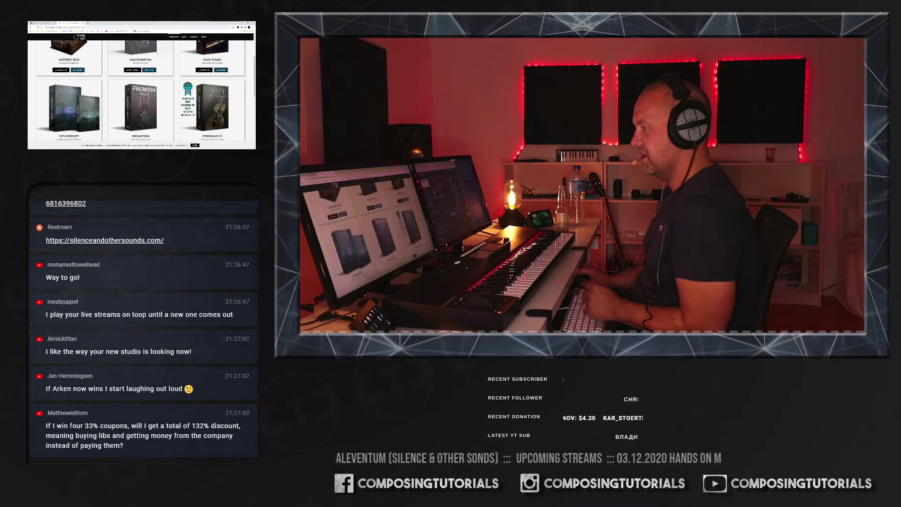
pyautogui.scroll(3, 141, 88)
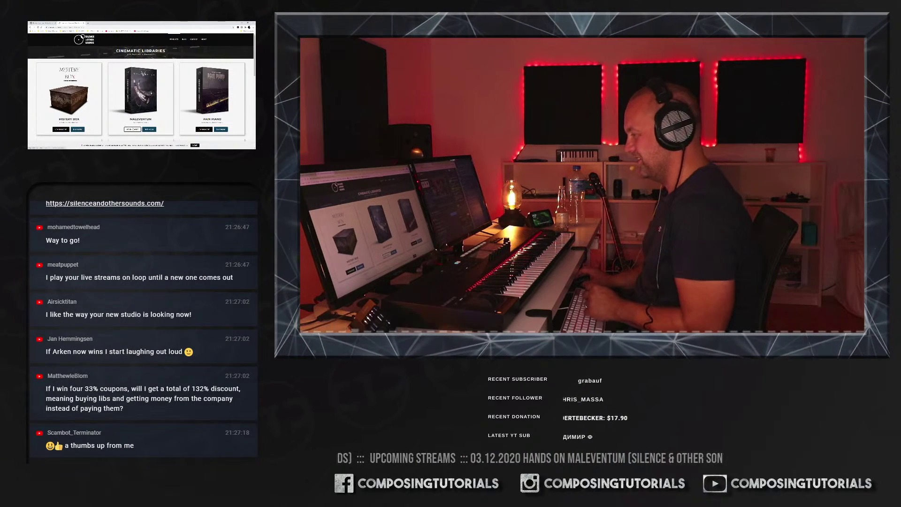
pyautogui.click(133, 129)
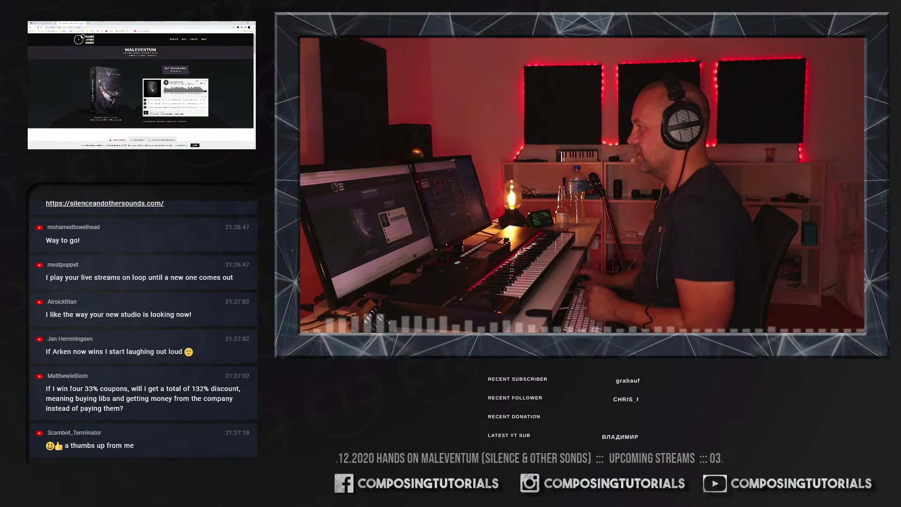
# Step: Return to the Comment Picker page, go to its raffle section, and switch back to Cubase
pyautogui.click(42, 23)
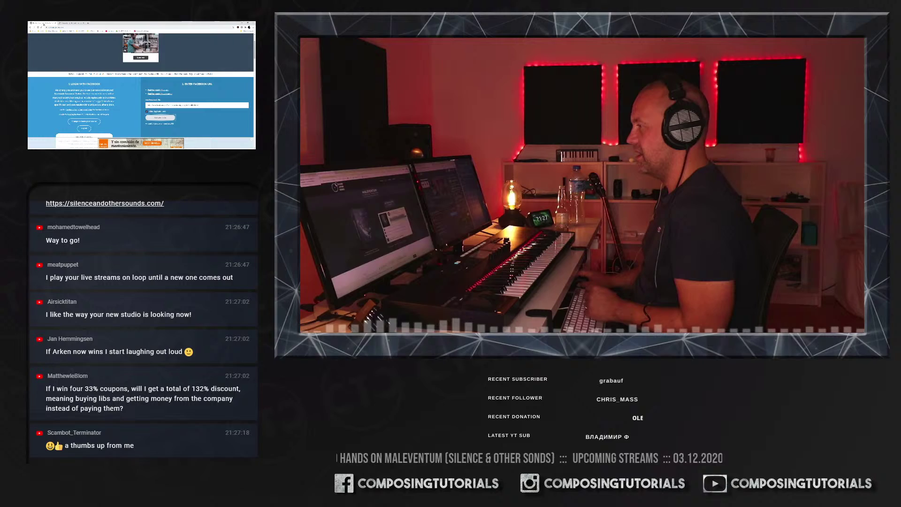
pyautogui.click(157, 43)
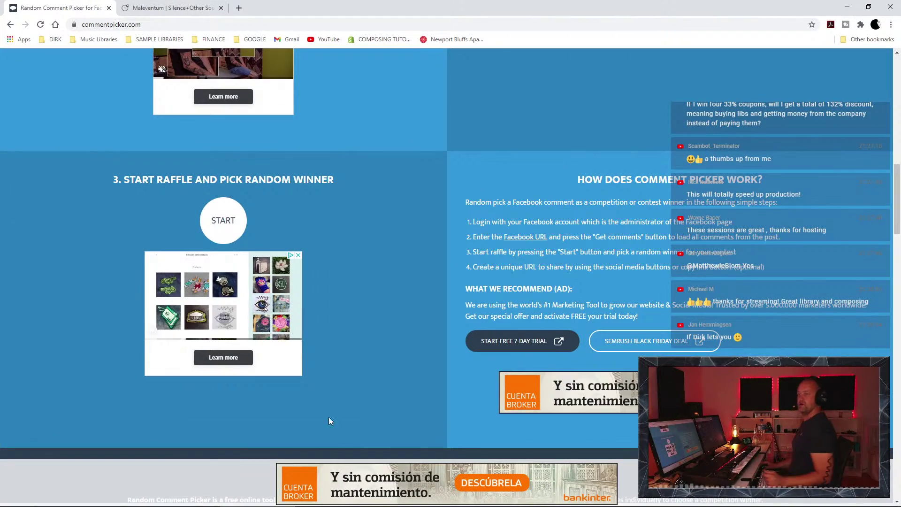
pyautogui.click(431, 500)
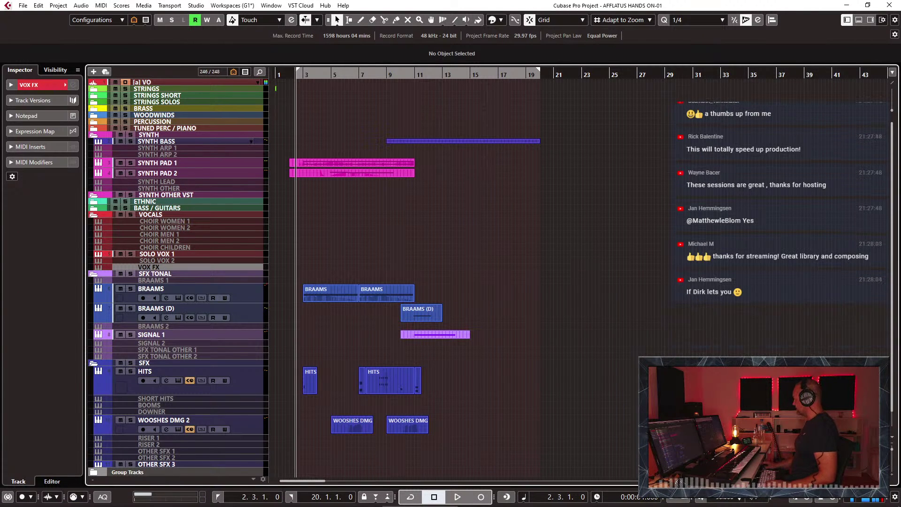
pyautogui.moveTo(541, 493)
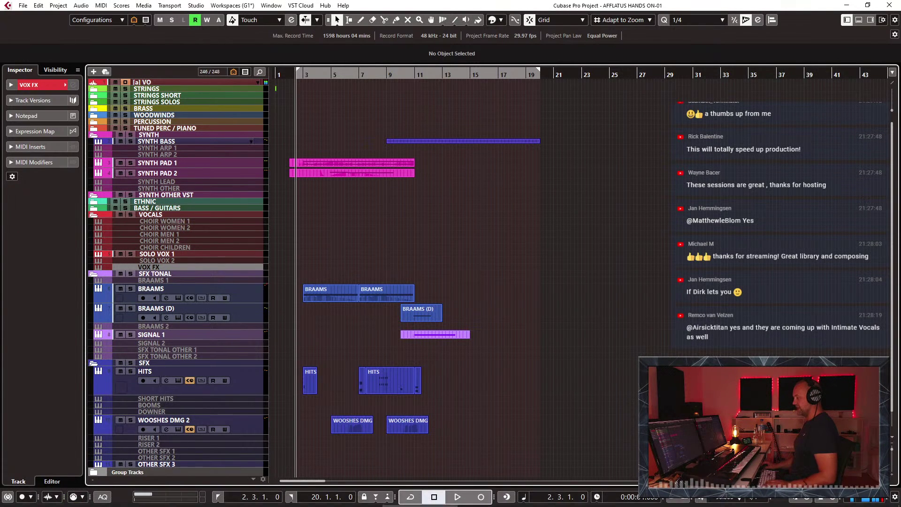
# Step: Check the Maleventum and Comment Picker browser windows, and return to Cubase with the cue playing
pyautogui.click(198, 503)
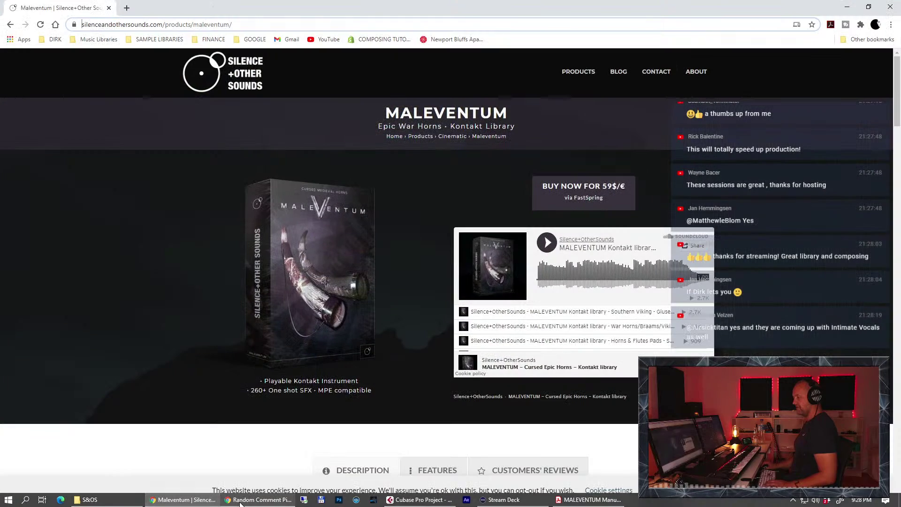
pyautogui.click(258, 500)
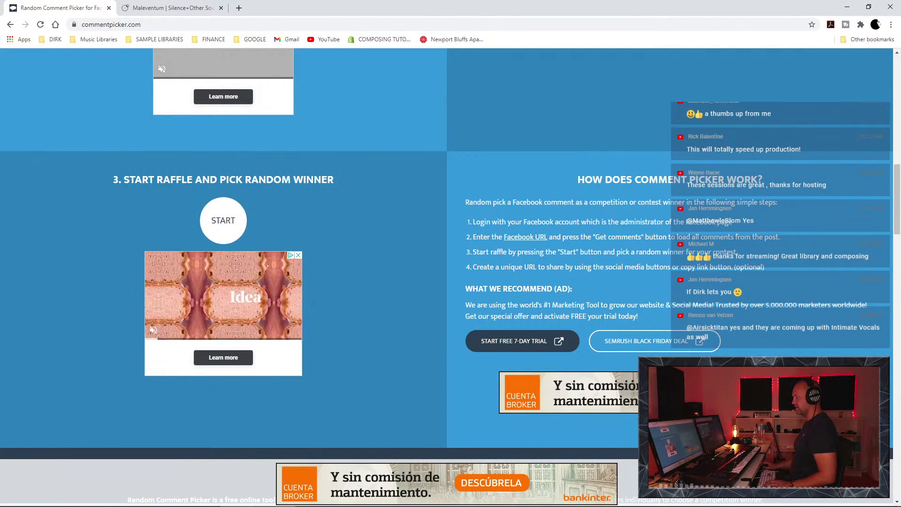
pyautogui.moveTo(355, 490)
pyautogui.click(419, 500)
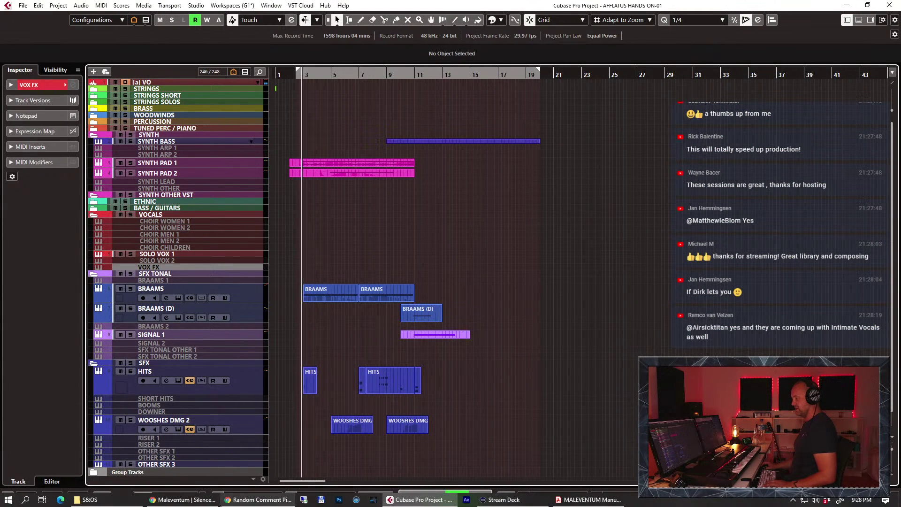
# Step: Switch to the Random Comment Picker page and start the raffle to pick a random winner
pyautogui.moveTo(210, 502)
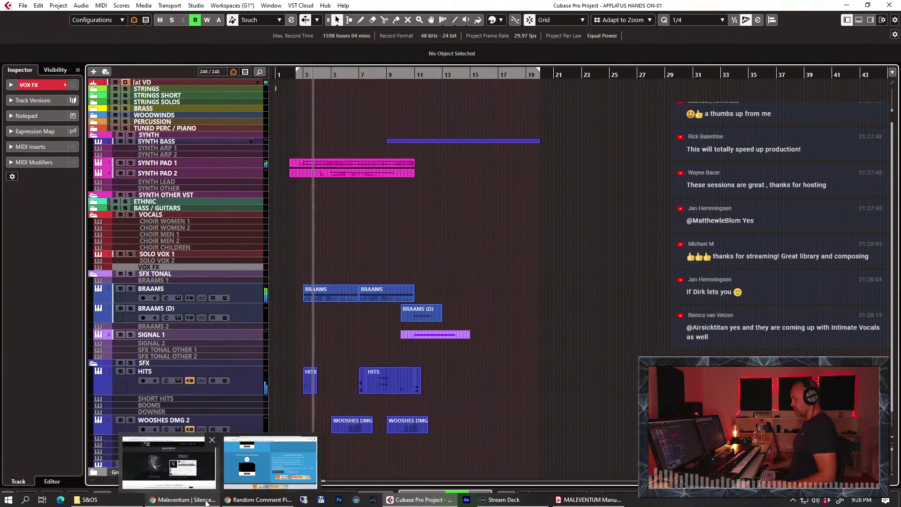
pyautogui.click(265, 449)
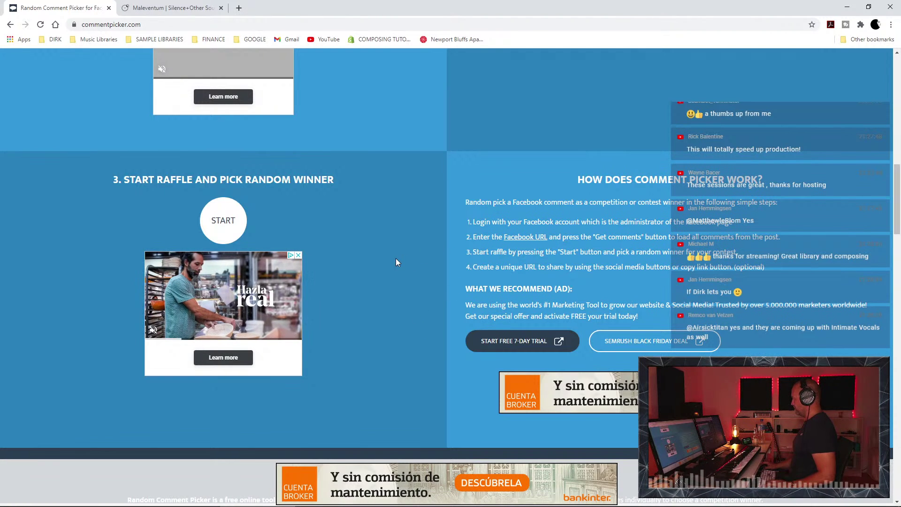
pyautogui.click(232, 220)
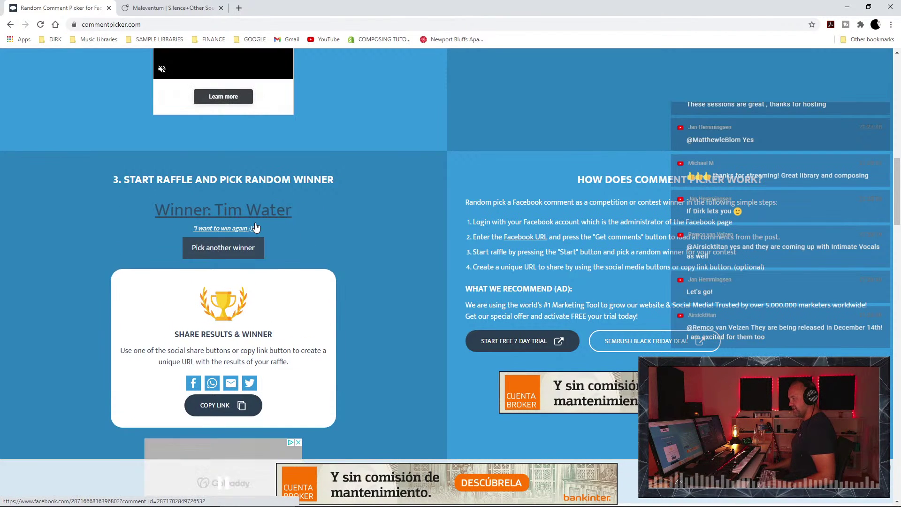
# Step: View the Maleventum product page in both browser windows and return to the raffle result on the Comment Picker page
pyautogui.moveTo(259, 506)
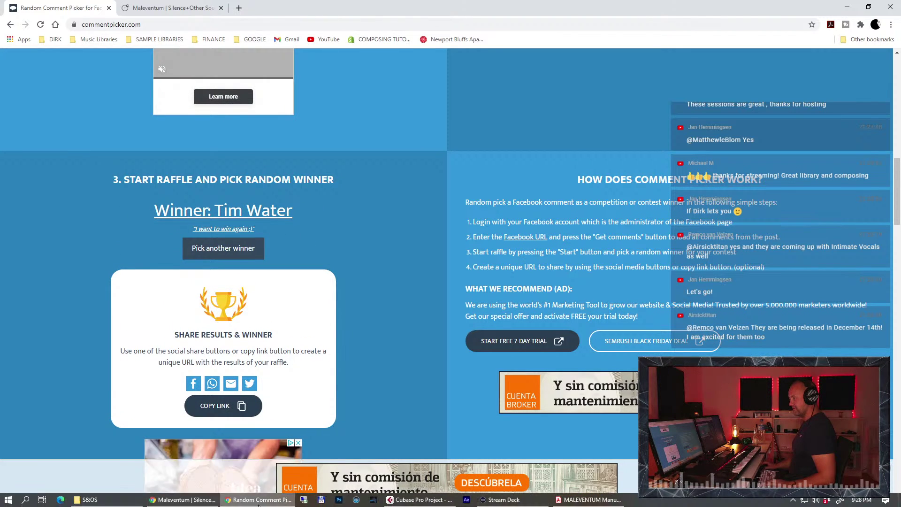
pyautogui.click(184, 500)
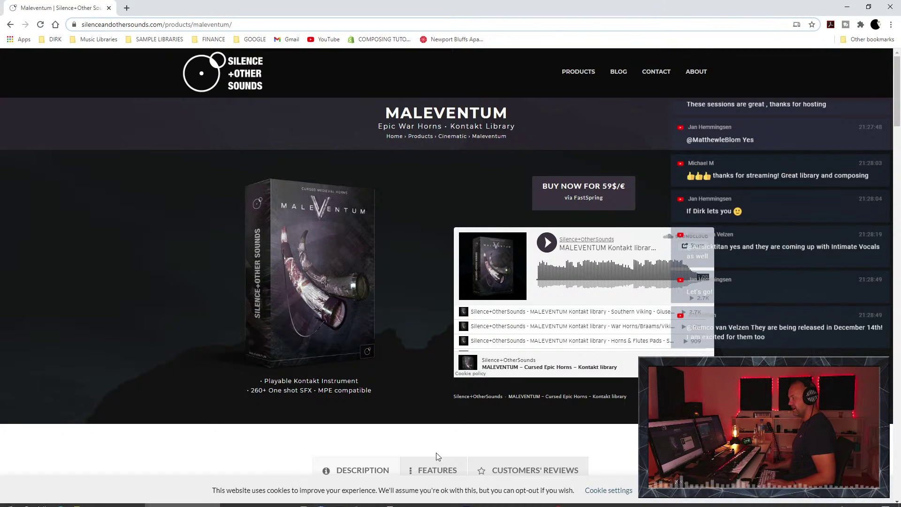
pyautogui.click(267, 501)
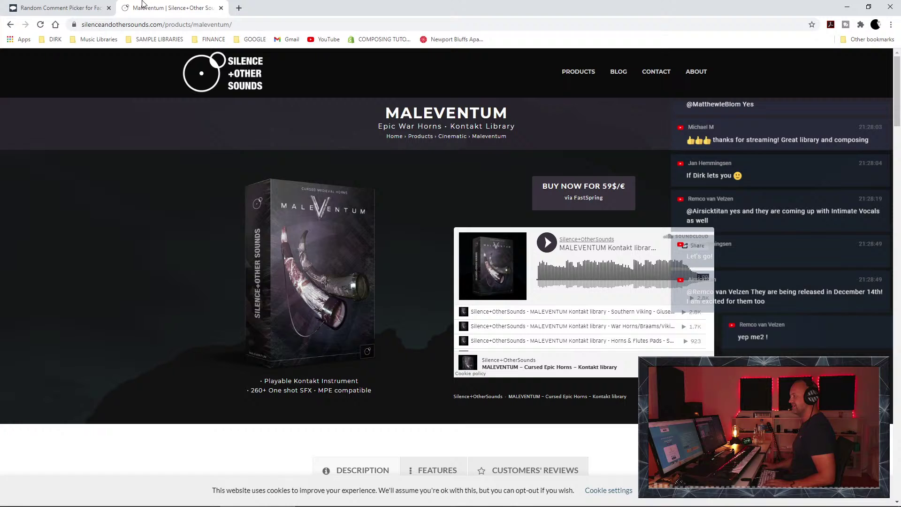
pyautogui.click(143, 9)
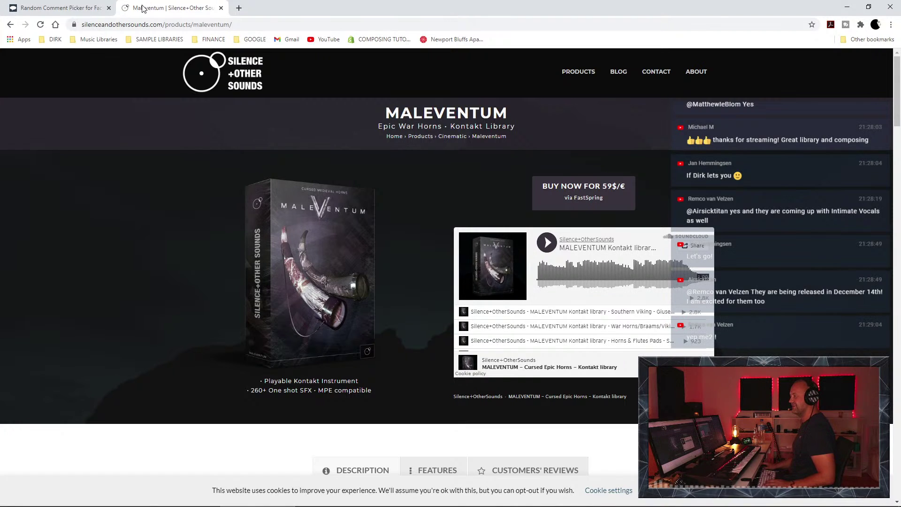
pyautogui.moveTo(418, 506)
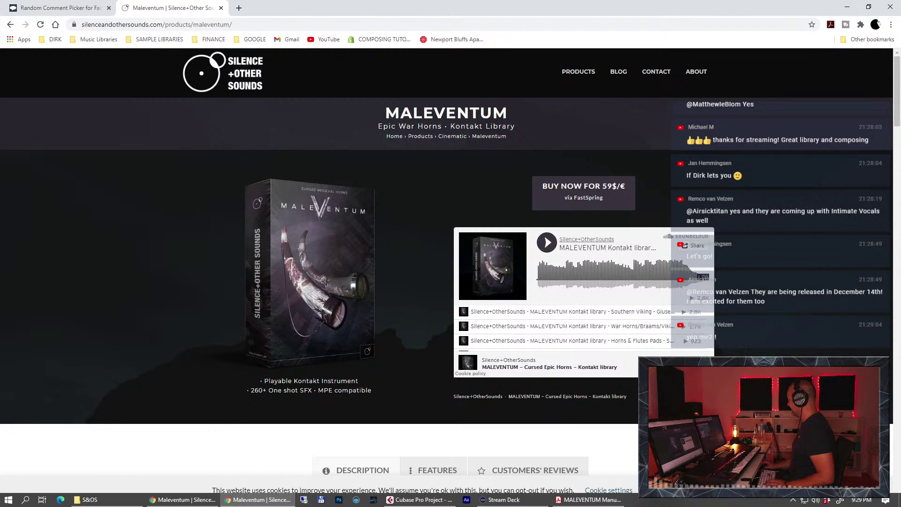
pyautogui.click(185, 500)
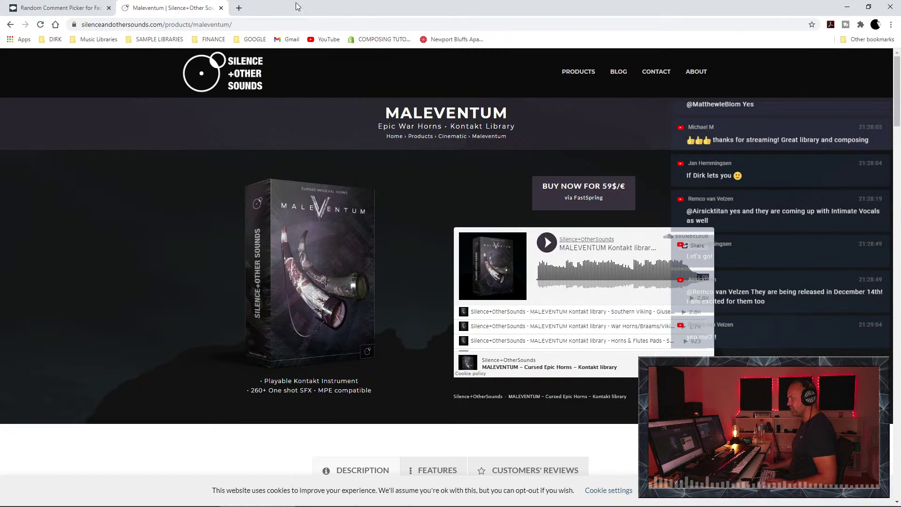
pyautogui.click(63, 4)
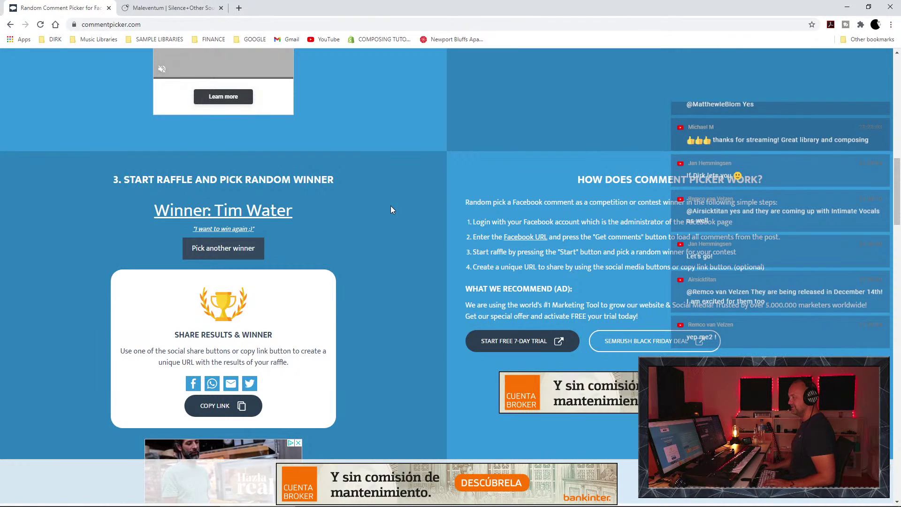
pyautogui.scroll(1, 391, 206)
pyautogui.scroll(-2, 390, 205)
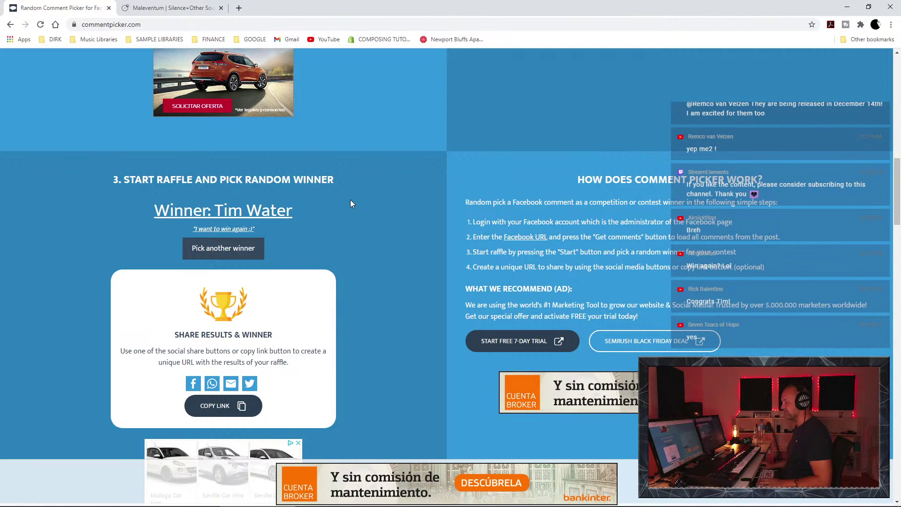
# Step: Switch to Cubase and stop playback of the cue
pyautogui.moveTo(439, 501)
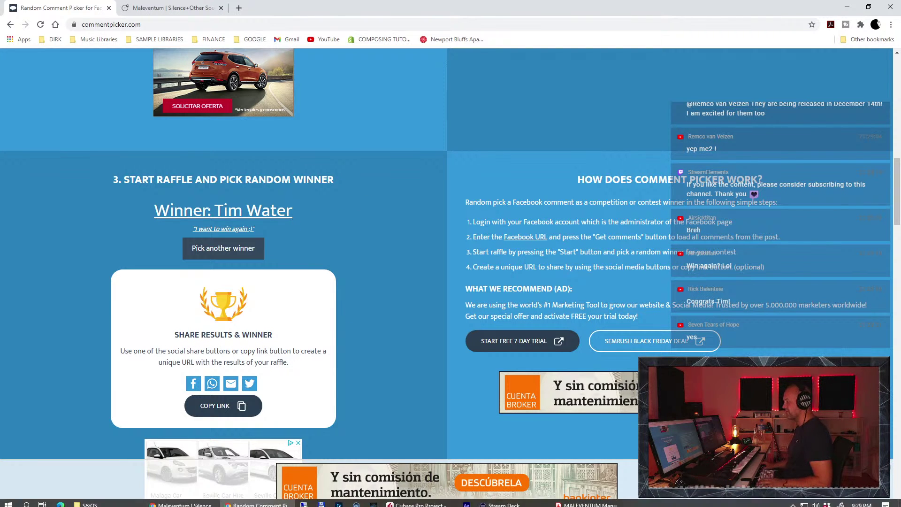
pyautogui.click(439, 501)
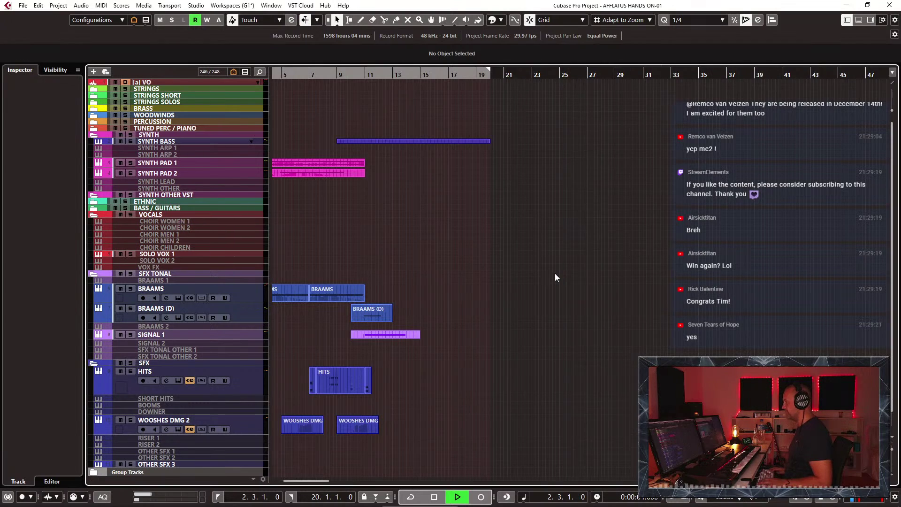
pyautogui.press('space')
# Step: Expand the Group Tracks folder and lower the _MASTER channel's fader to -10.6
pyautogui.scroll(-1, 393, 378)
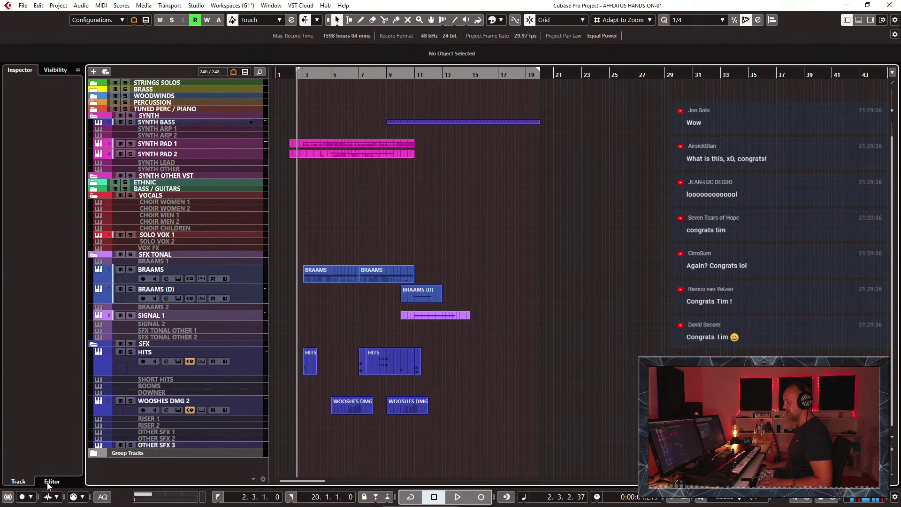
pyautogui.click(96, 453)
pyautogui.click(94, 453)
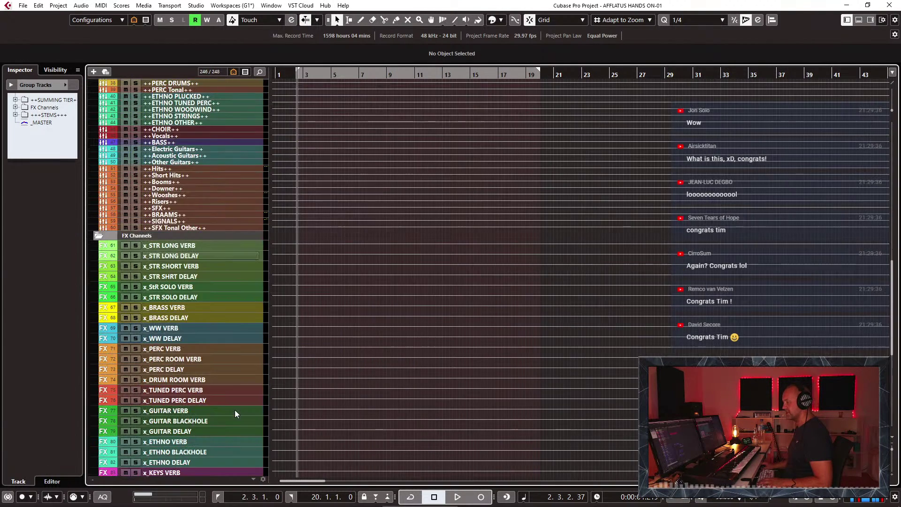
pyautogui.scroll(-5, 225, 403)
pyautogui.click(181, 454)
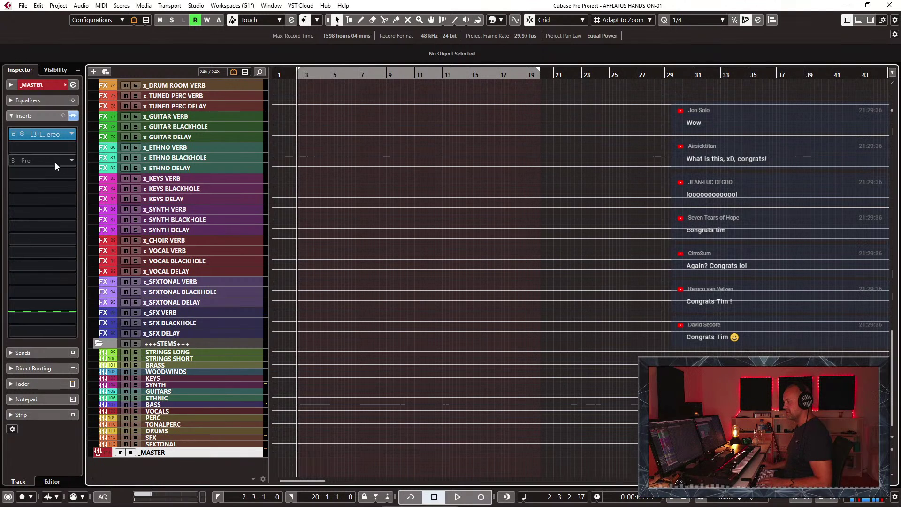
pyautogui.click(30, 383)
pyautogui.moveTo(29, 227); pyautogui.dragTo(28, 263)
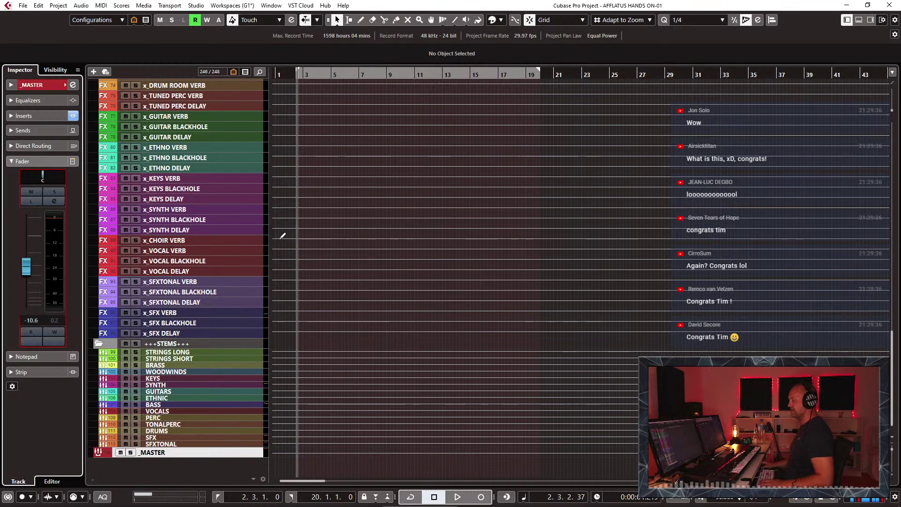
# Step: Return to the Comment Picker page in the browser and look over the raffle winner's entry
pyautogui.moveTo(292, 505)
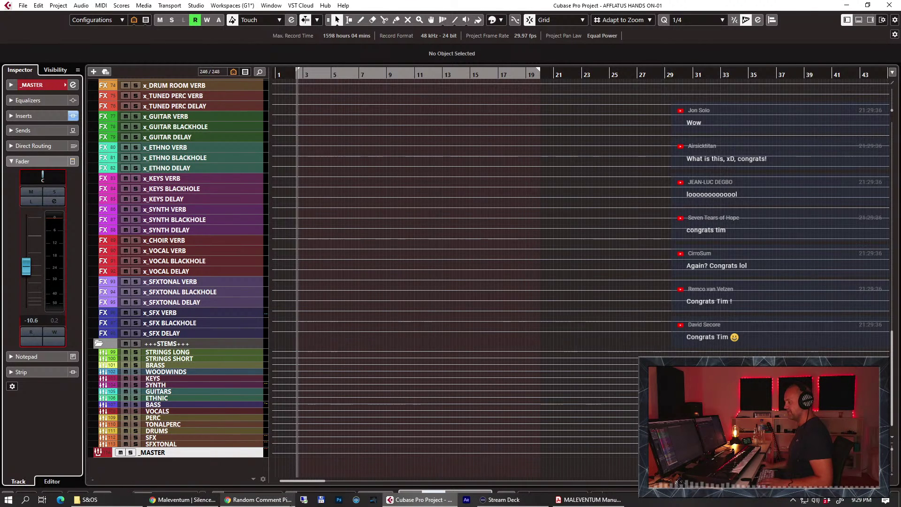
pyautogui.click(227, 500)
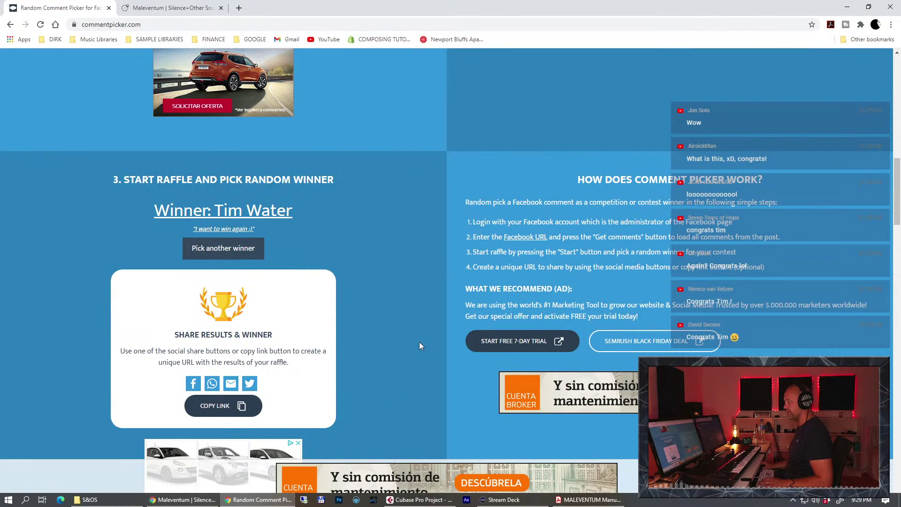
pyautogui.scroll(1, 360, 244)
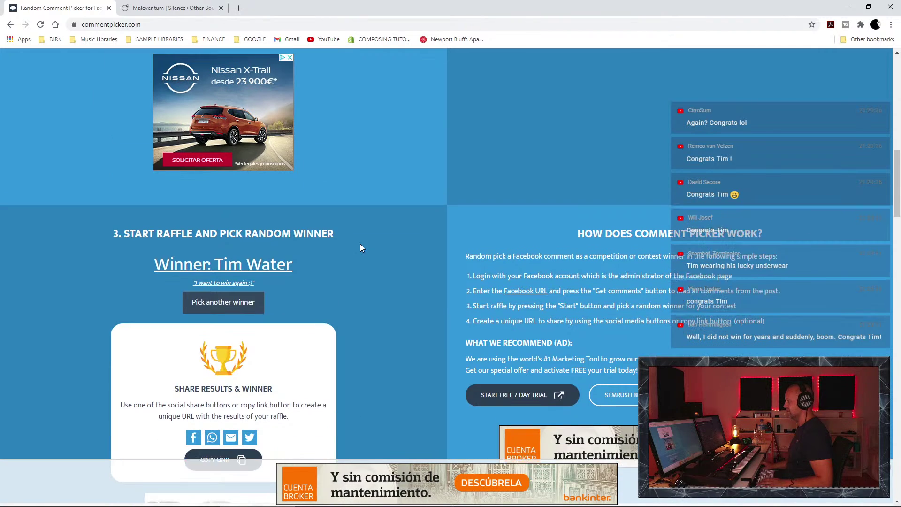
pyautogui.rightClick(230, 257)
pyautogui.click(576, 138)
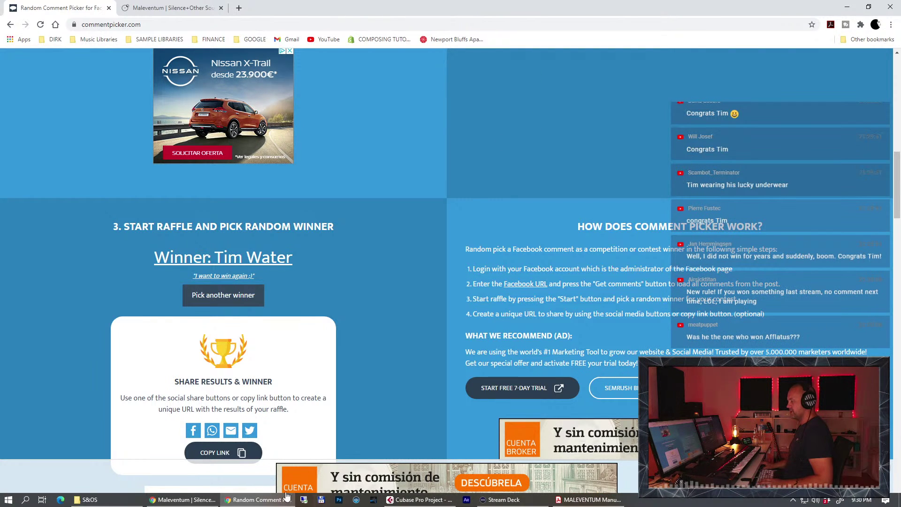
# Step: Look through the open Maleventum product page and MALEVENTUM Manual PDF, and bring up the Stream Deck window
pyautogui.click(257, 501)
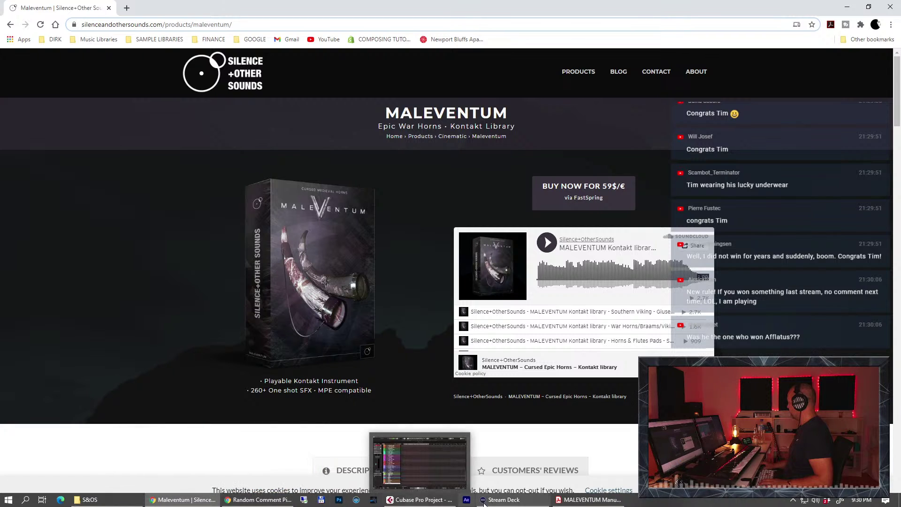
pyautogui.moveTo(504, 500)
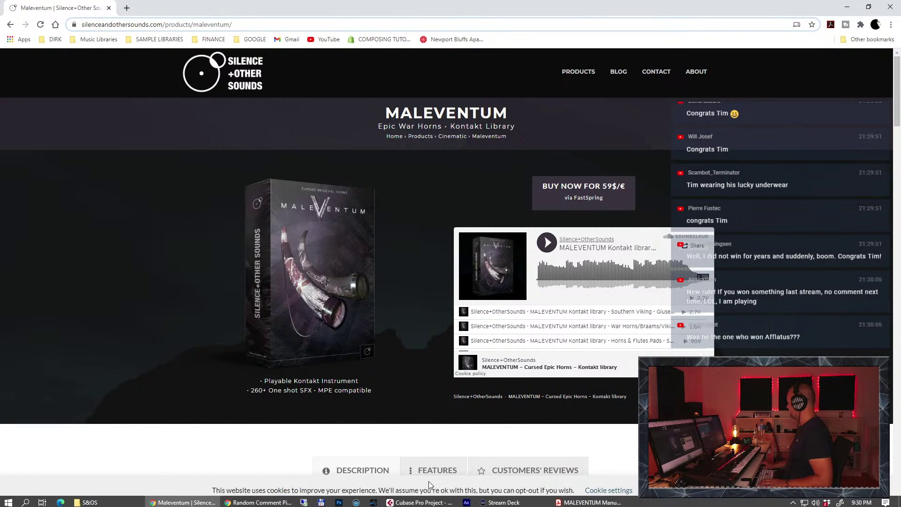
pyautogui.click(585, 500)
pyautogui.click(504, 500)
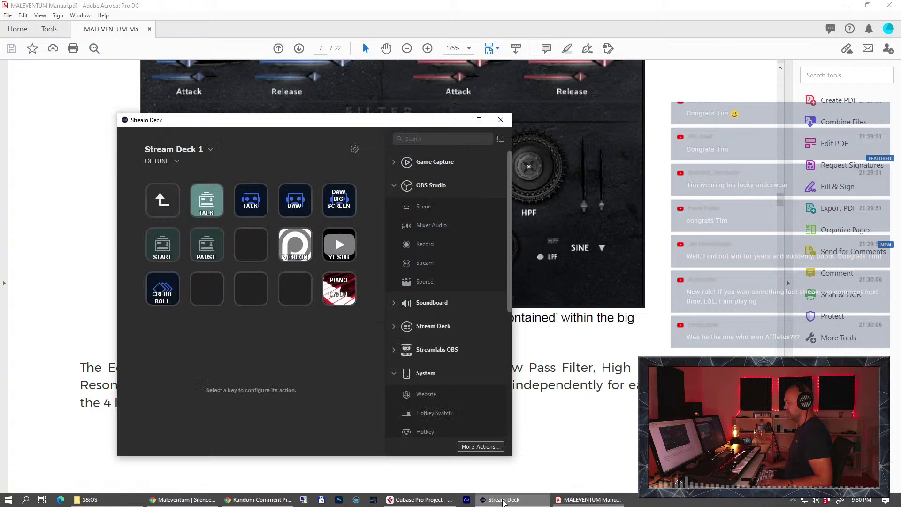
# Step: Switch back to Cubase and collapse the Group Tracks folder in the track list
pyautogui.click(431, 501)
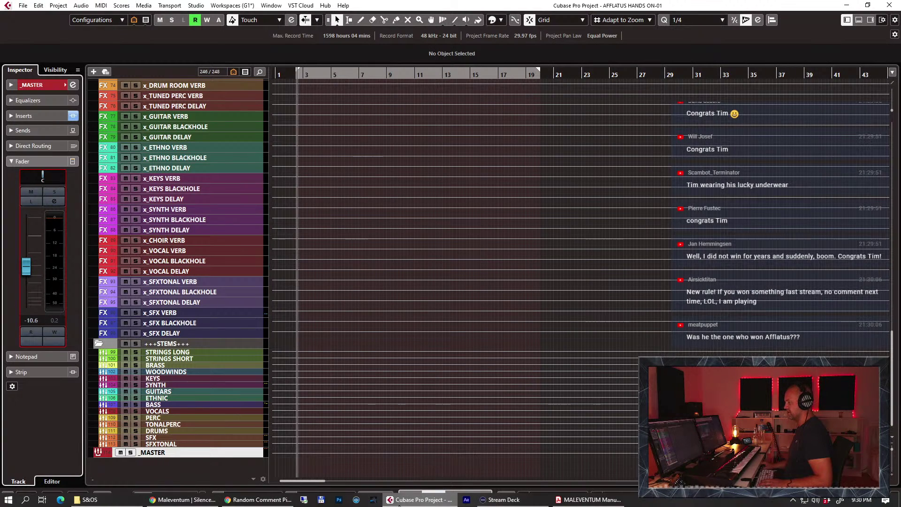
pyautogui.scroll(10, 381, 358)
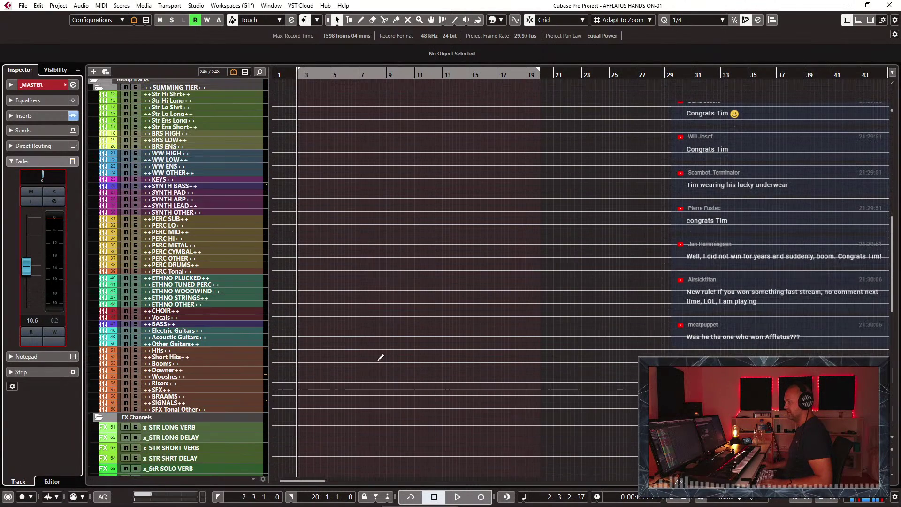
pyautogui.scroll(5, 117, 350)
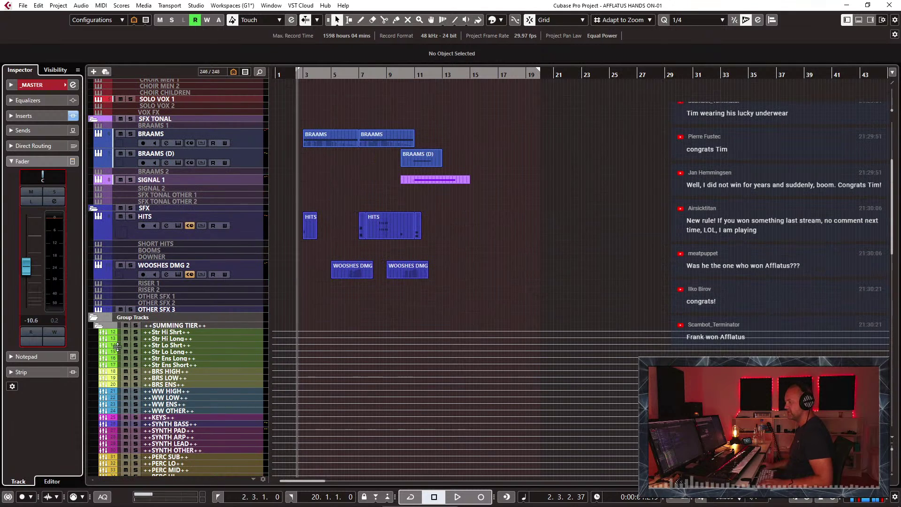
pyautogui.click(92, 319)
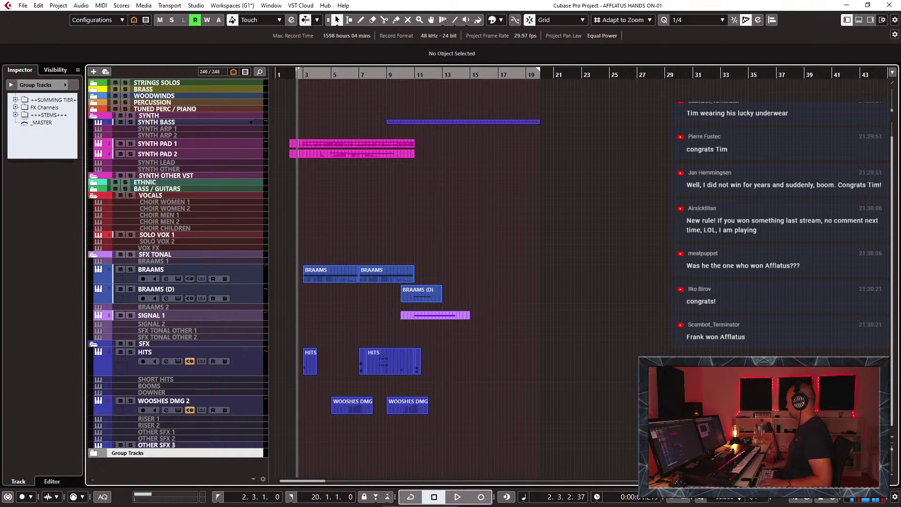
# Step: Switch to the browser's Comment Picker window and review the raffle result section again
pyautogui.click(179, 500)
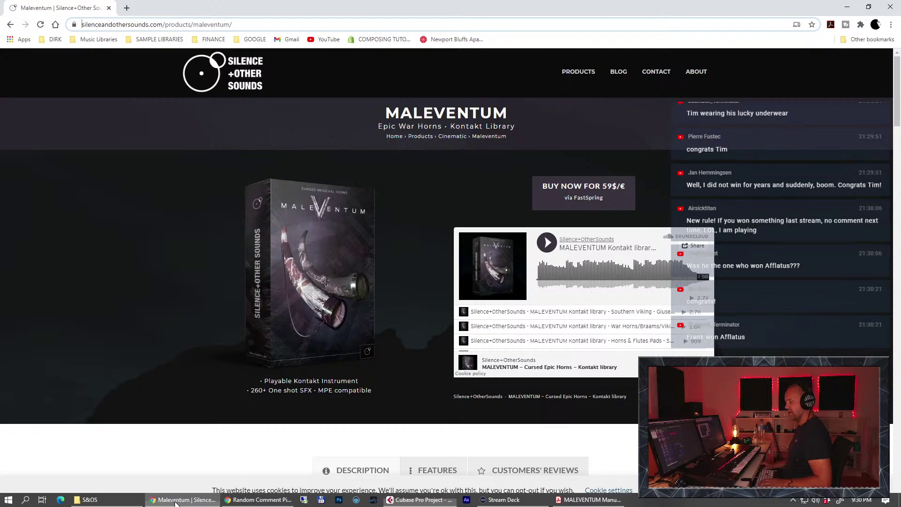
pyautogui.click(236, 502)
pyautogui.scroll(-2, 437, 232)
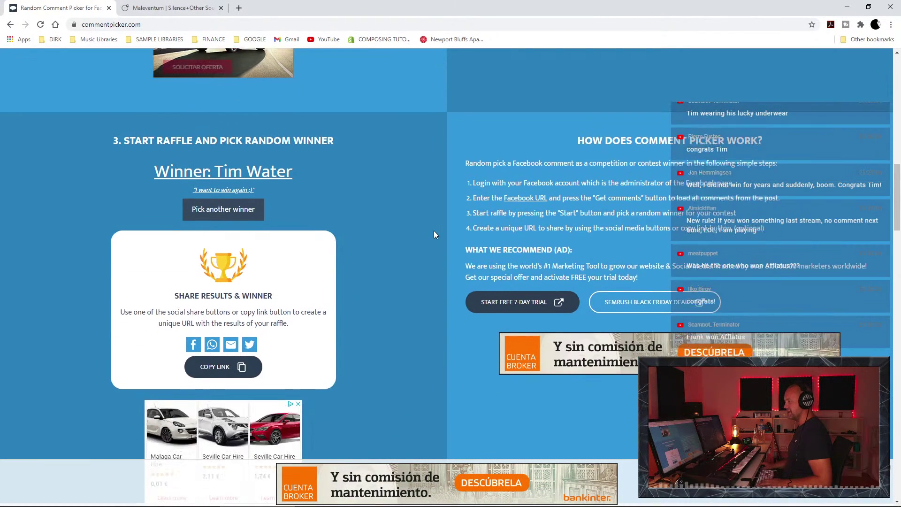
pyautogui.scroll(1, 434, 232)
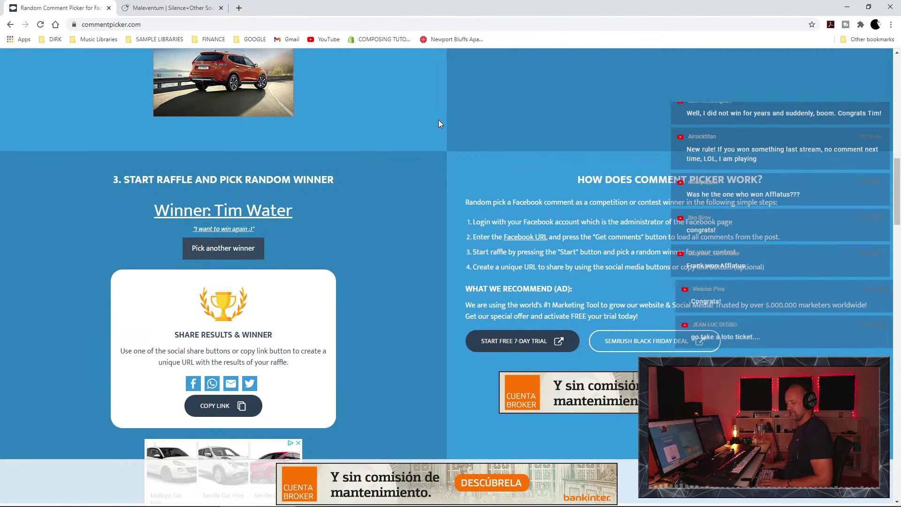
pyautogui.moveTo(247, 505)
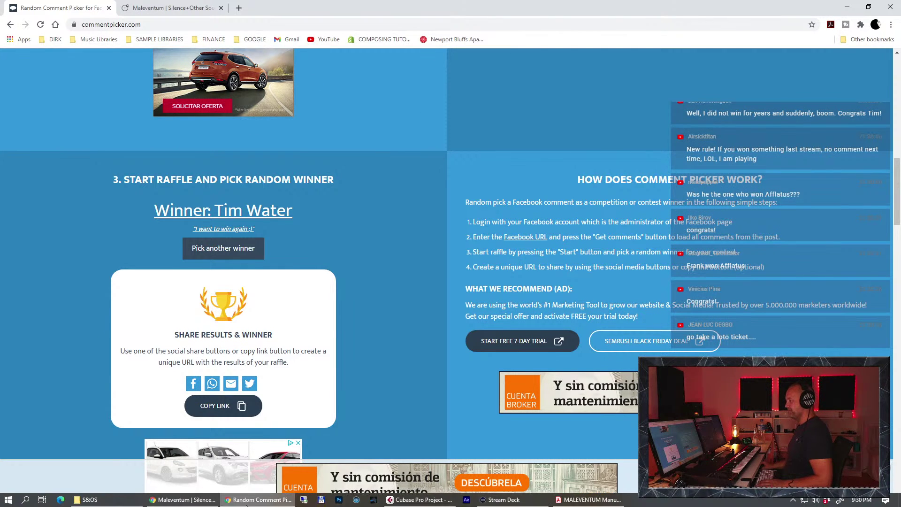
# Step: Switch to Cubase, turn on cycle for the running playback and lower the _MASTER channel's fader to -16.1
pyautogui.click(419, 499)
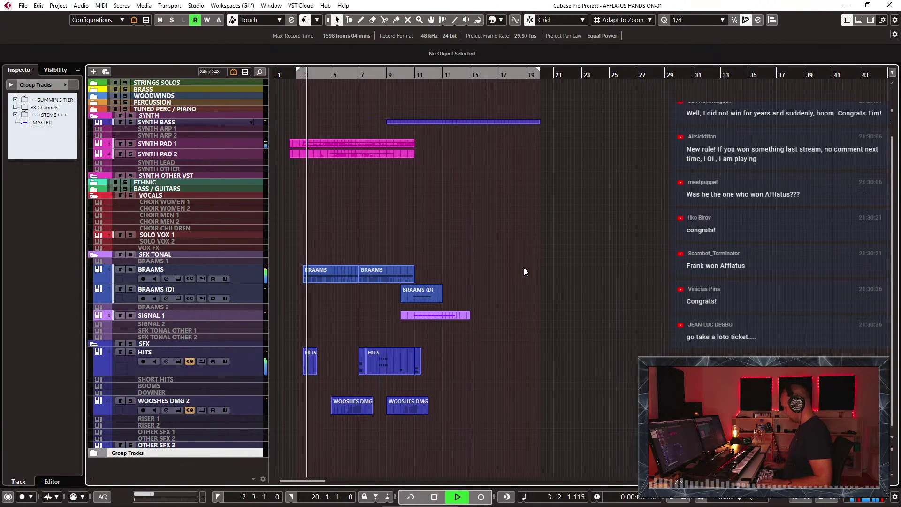
pyautogui.press('KP_Divide')
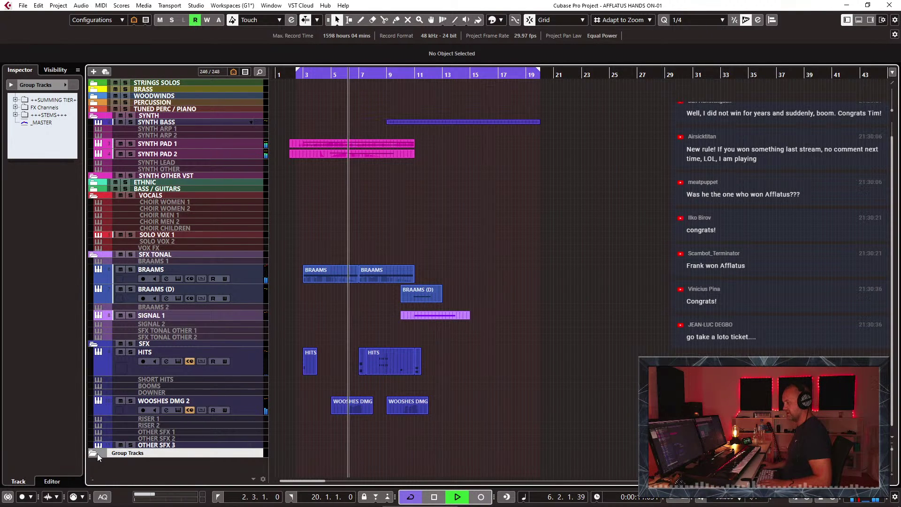
pyautogui.scroll(-10, 97, 452)
pyautogui.scroll(-5, 97, 447)
pyautogui.click(153, 451)
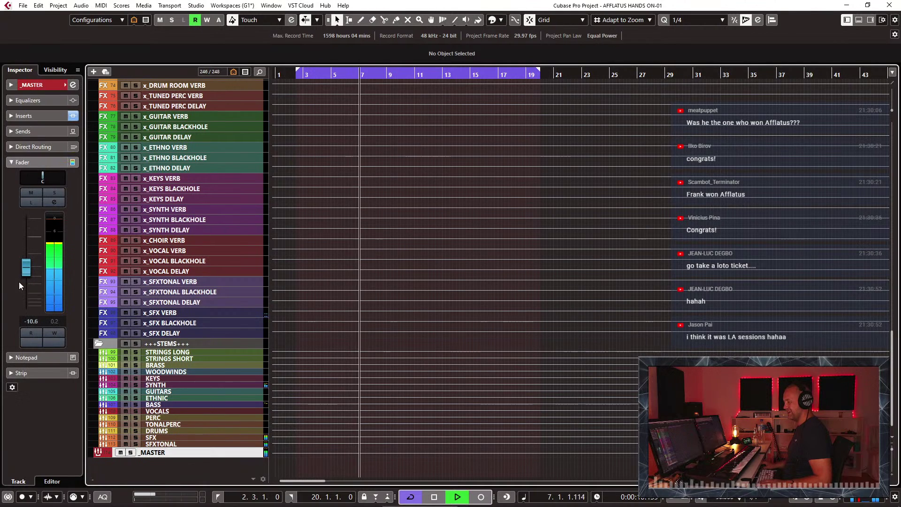
pyautogui.moveTo(26, 272); pyautogui.dragTo(24, 283)
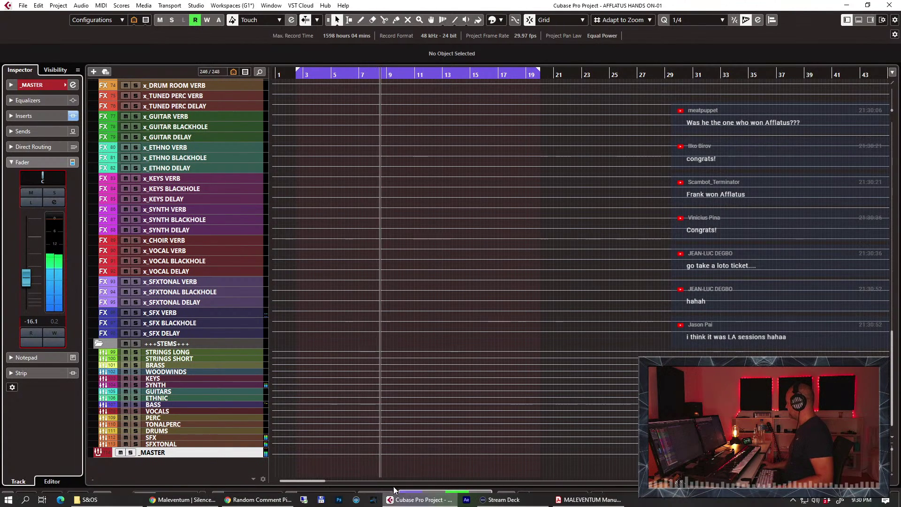
# Step: Switch to the browser's Comment Picker window, draw another random raffle winner and reset the raffle
pyautogui.click(183, 500)
pyautogui.click(258, 500)
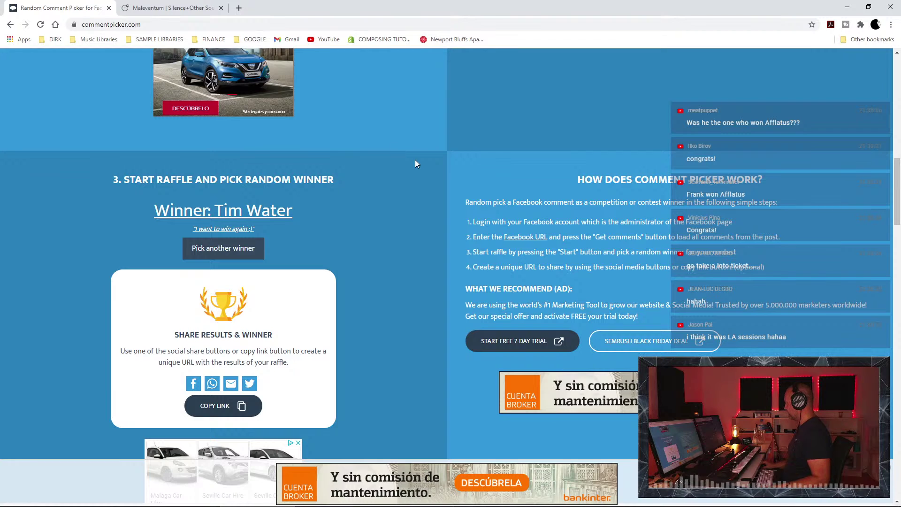
pyautogui.click(234, 250)
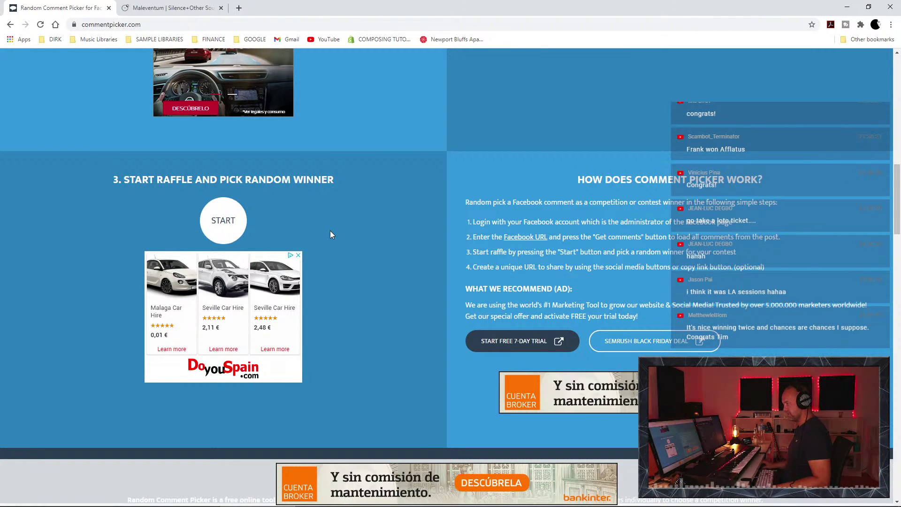
pyautogui.click(237, 220)
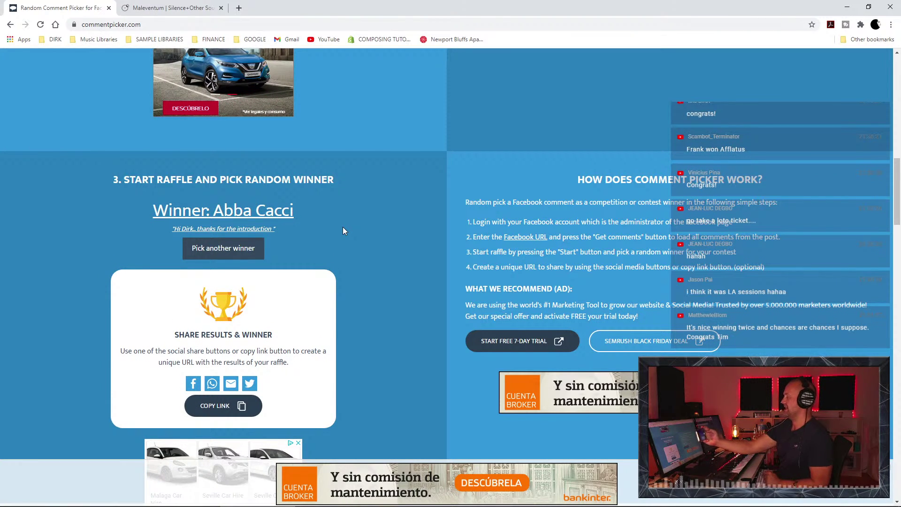
pyautogui.click(237, 254)
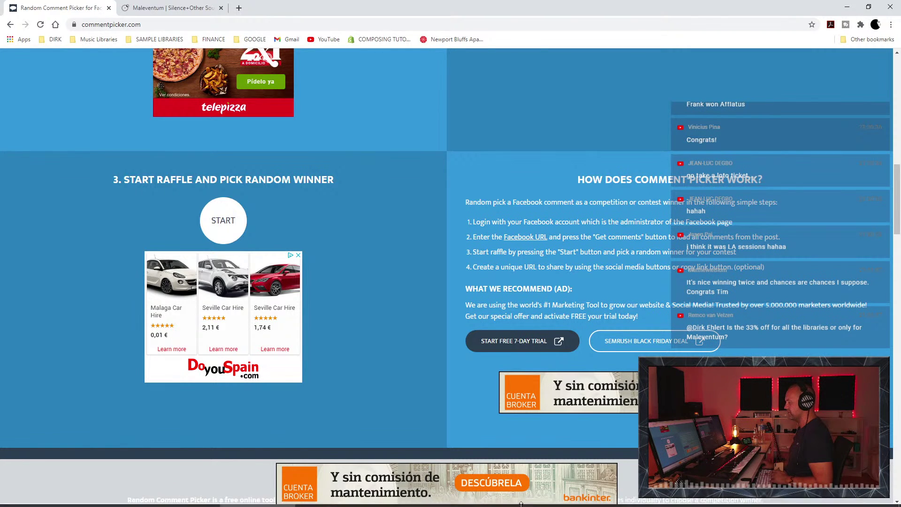
# Step: Switch back to Cubase and stop the playback
pyautogui.click(420, 504)
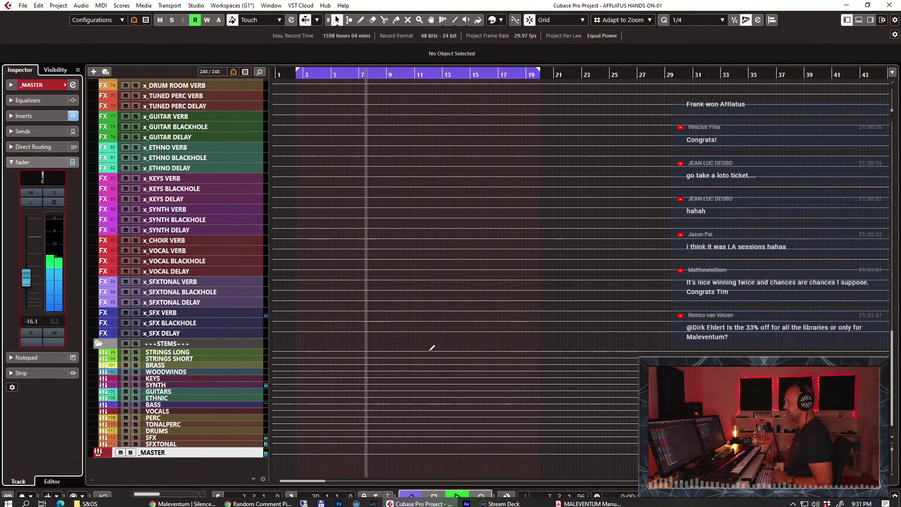
pyautogui.click(430, 345)
pyautogui.press('space')
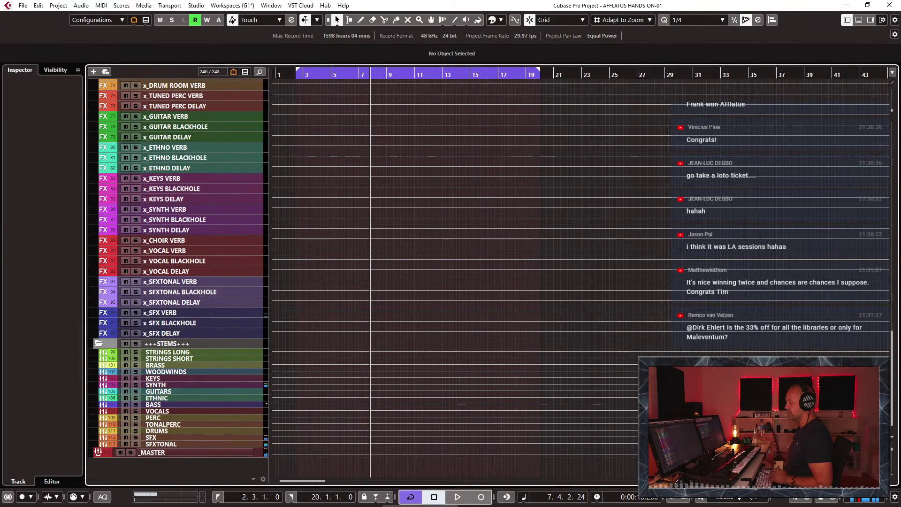
# Step: Return to the Comment Picker page in the browser and draw four more random raffle winners, one after another
pyautogui.click(184, 499)
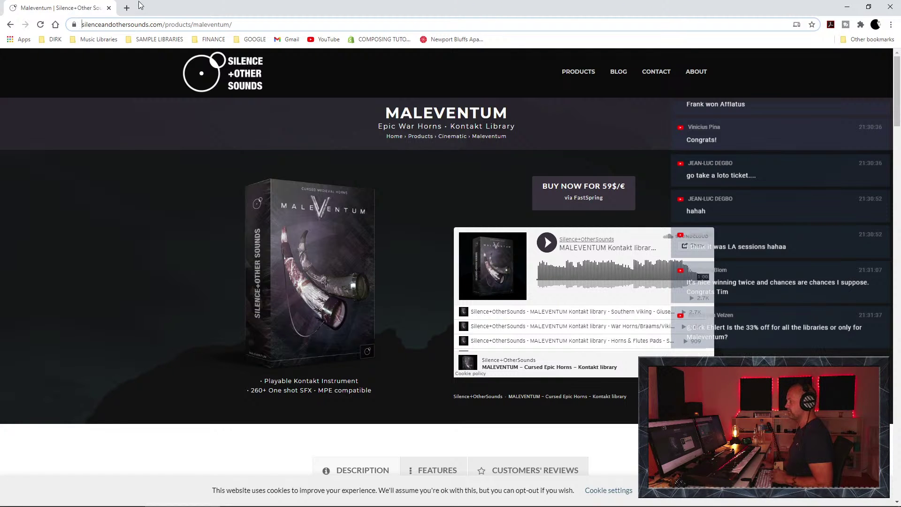
pyautogui.click(228, 502)
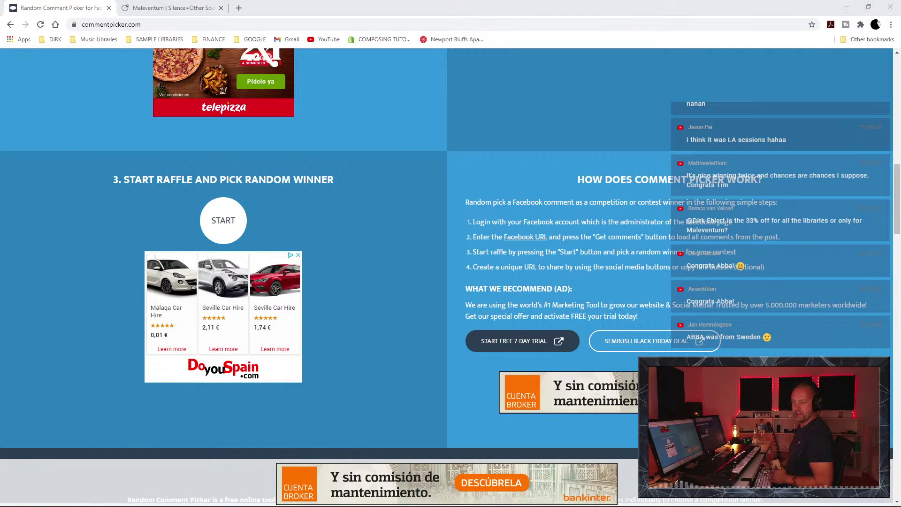
pyautogui.click(232, 228)
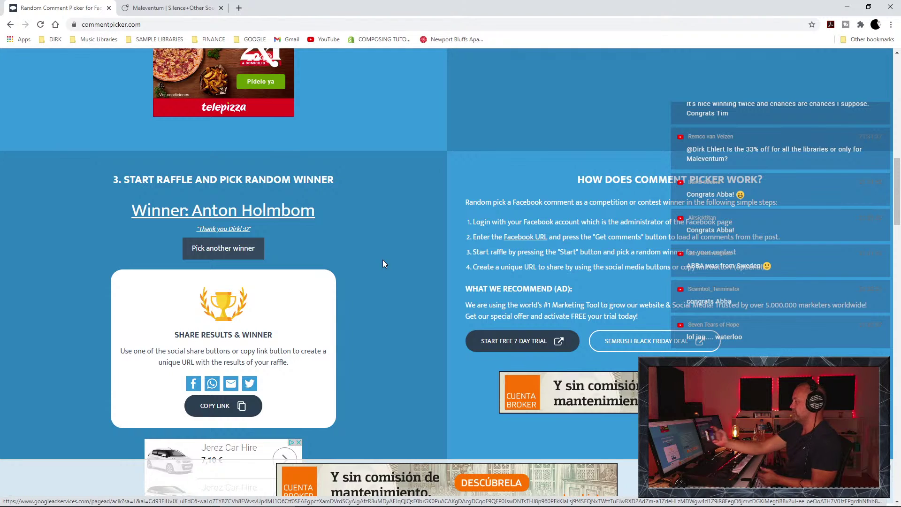
pyautogui.click(248, 250)
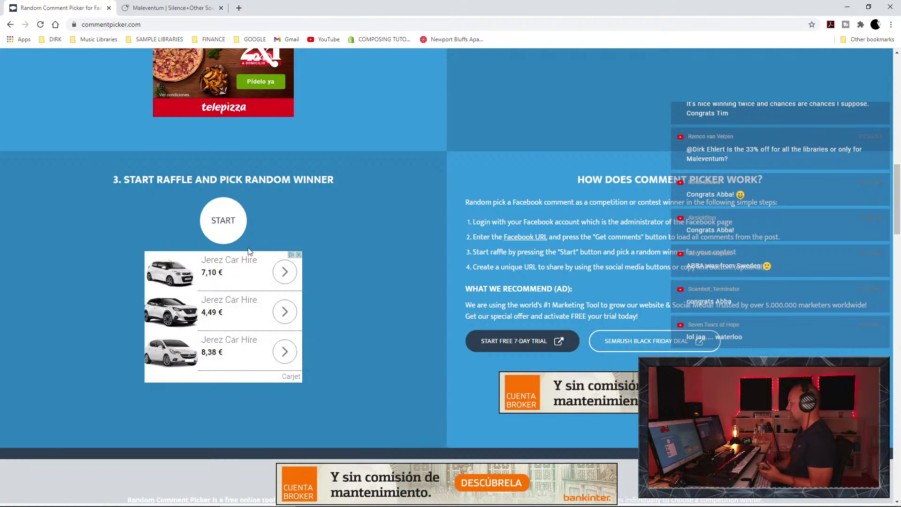
pyautogui.click(227, 222)
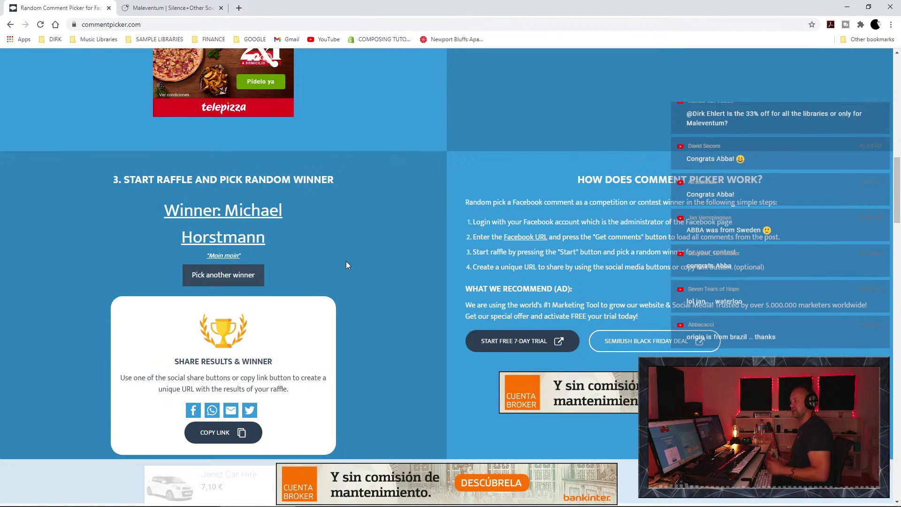
pyautogui.click(245, 278)
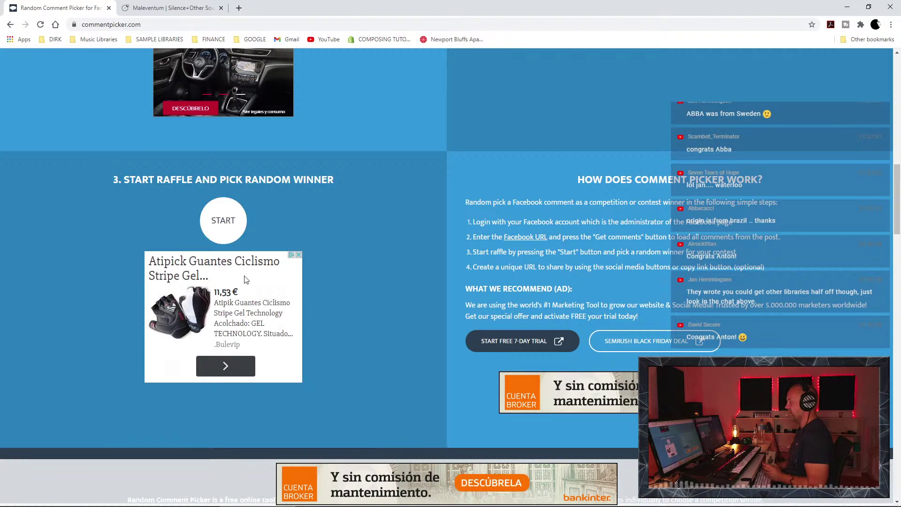
pyautogui.click(232, 214)
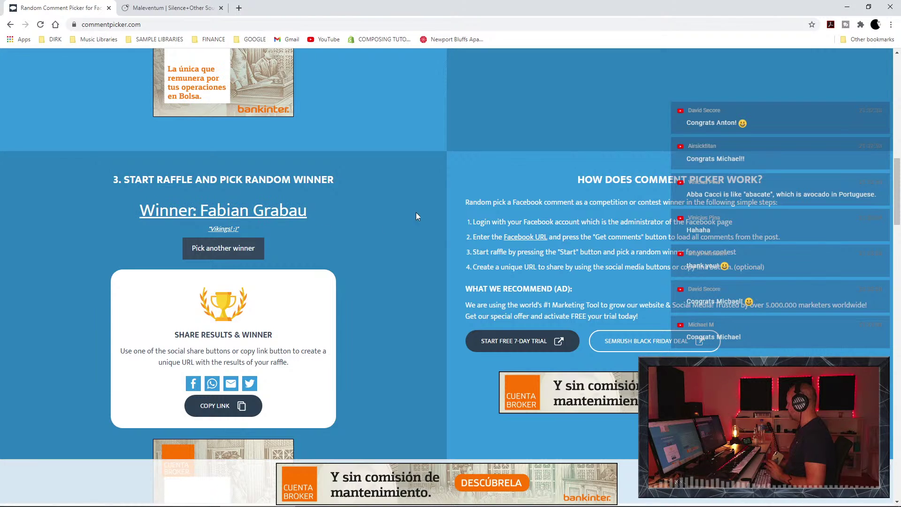
pyautogui.click(222, 251)
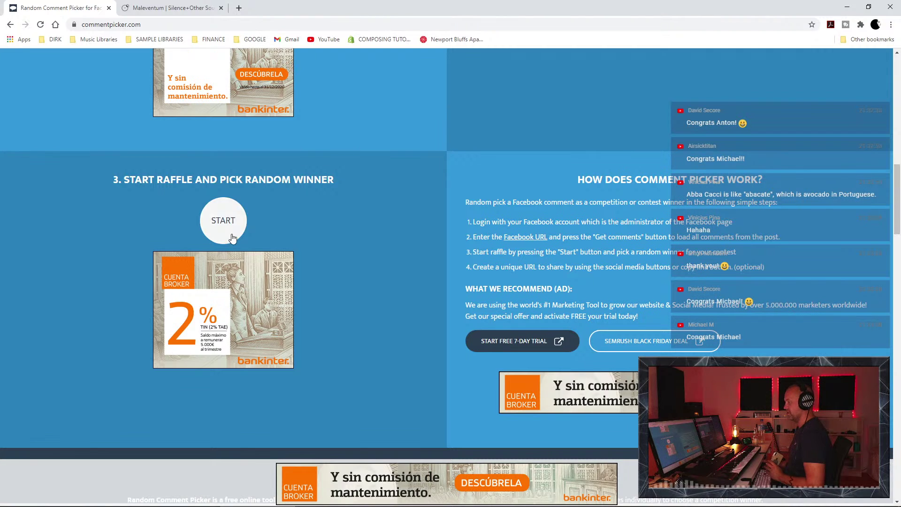
pyautogui.click(225, 222)
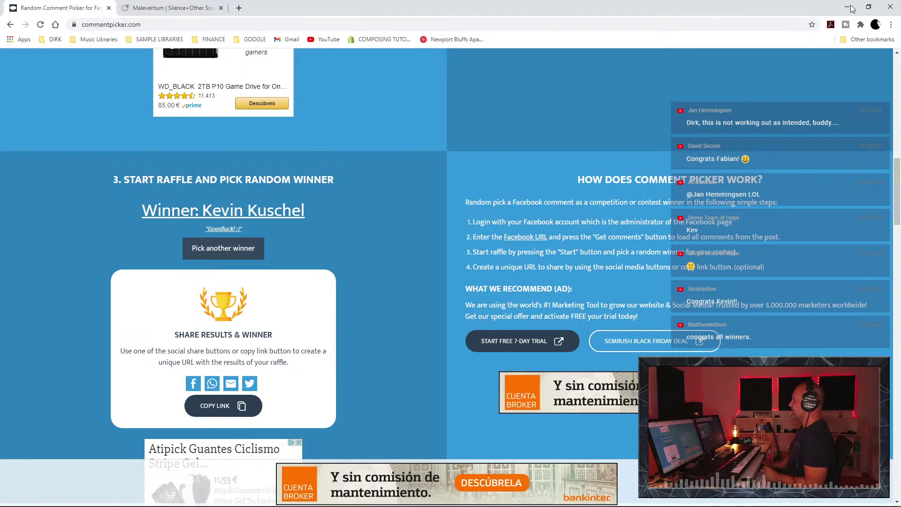
# Step: Put the Comment Picker window away, switch to Cubase and collapse the Group Tracks folder in the track list
pyautogui.hotkey('ctrl', 'w')
pyautogui.moveTo(263, 506)
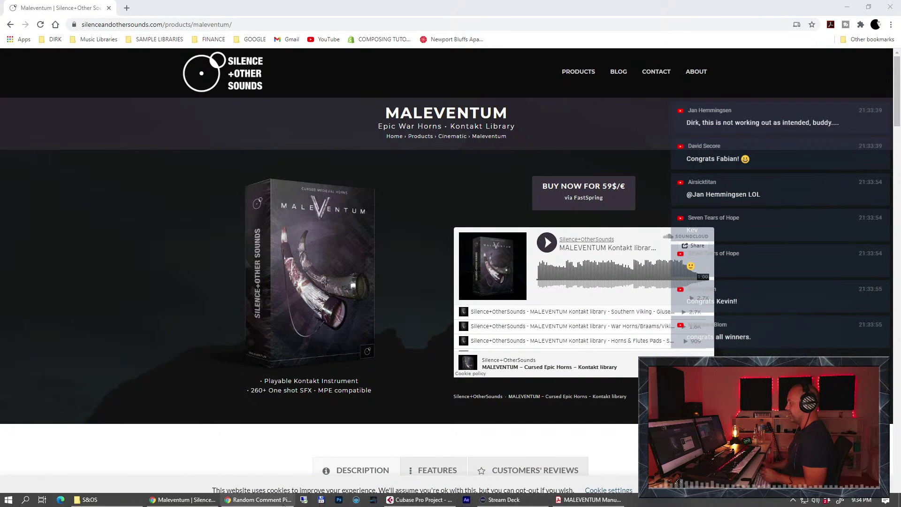
pyautogui.click(443, 501)
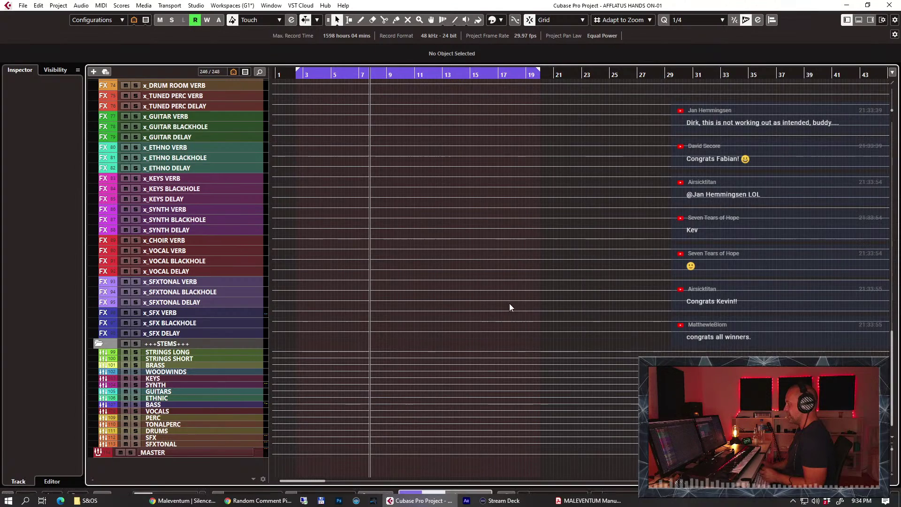
pyautogui.scroll(10, 480, 275)
pyautogui.scroll(-5, 334, 337)
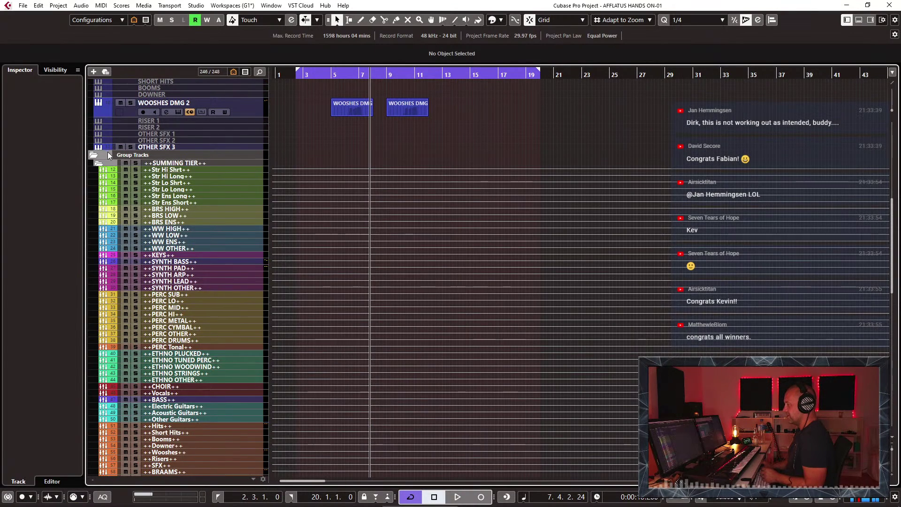
pyautogui.click(96, 154)
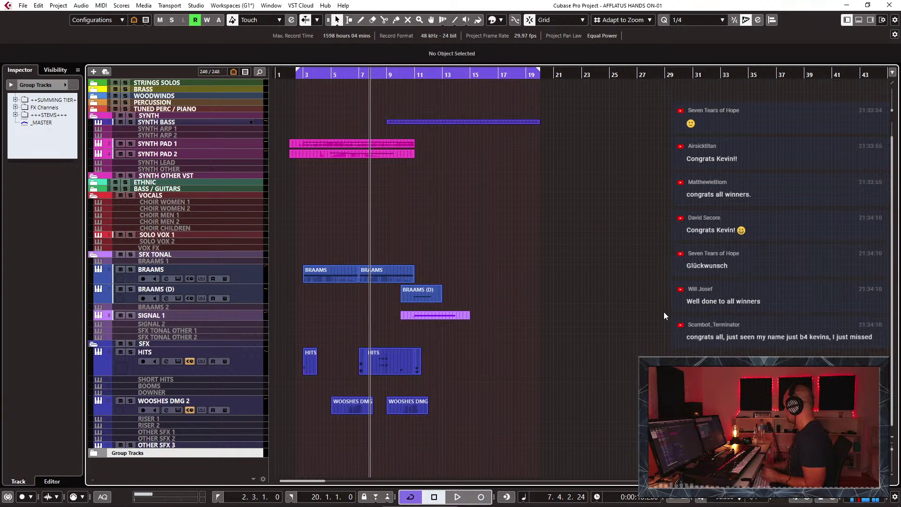
pyautogui.scroll(2, 664, 312)
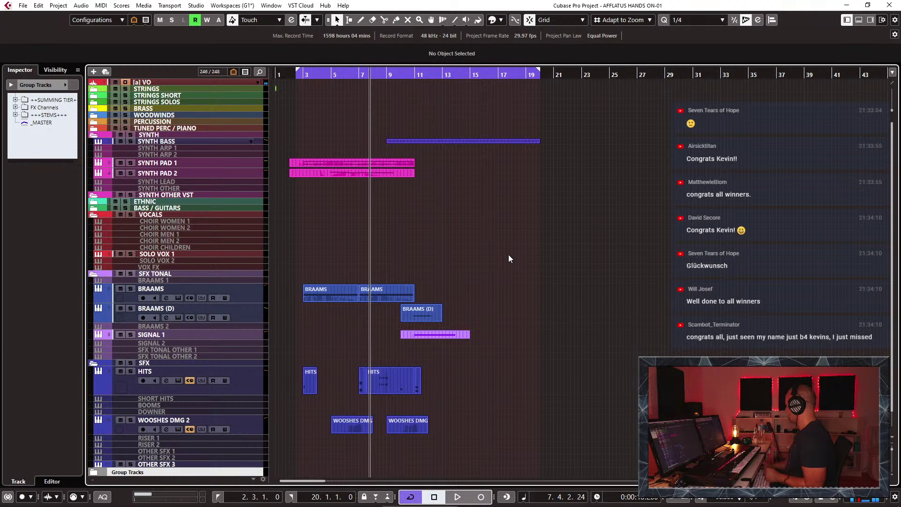
# Step: Reduce the track height of BRAAMS and BRAAMS (D) to compact single rows
pyautogui.moveTo(423, 501)
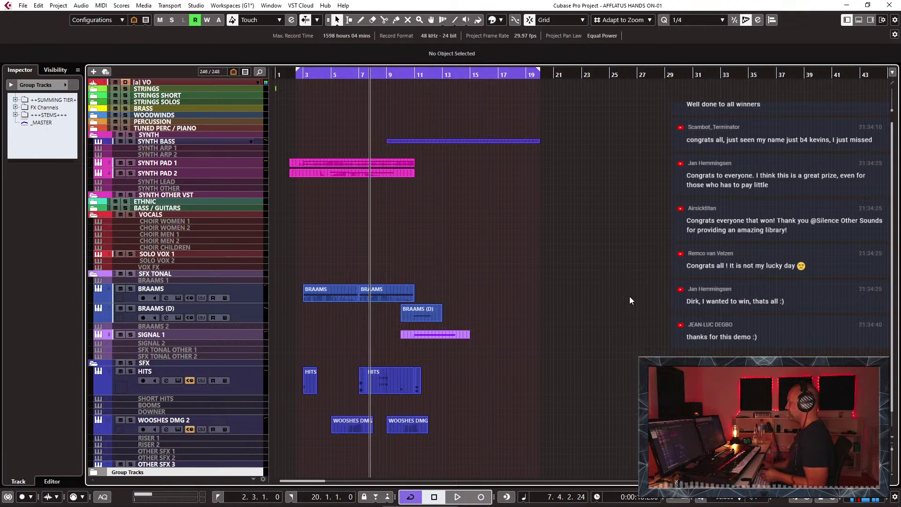
pyautogui.click(253, 299)
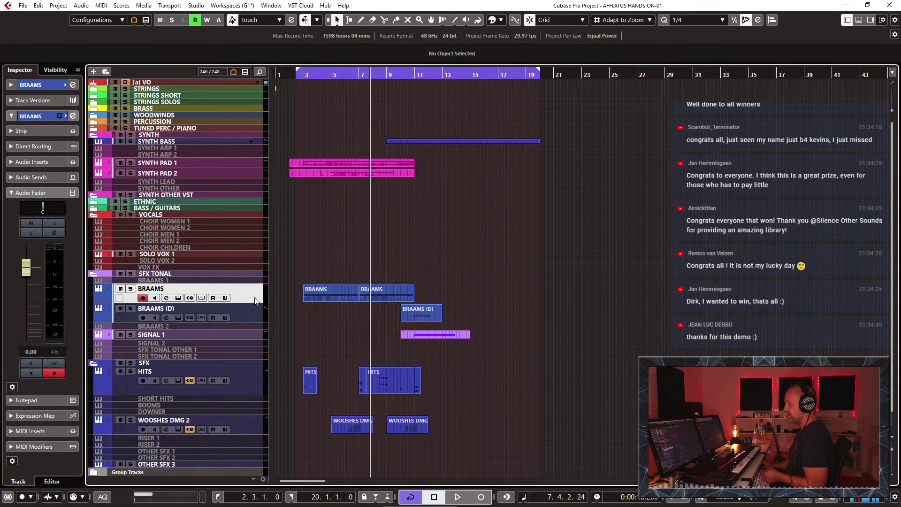
pyautogui.moveTo(255, 302)
pyautogui.mouseDown()
pyautogui.moveTo(255, 294)
pyautogui.moveTo(249, 303)
pyautogui.mouseUp()
pyautogui.click(247, 309)
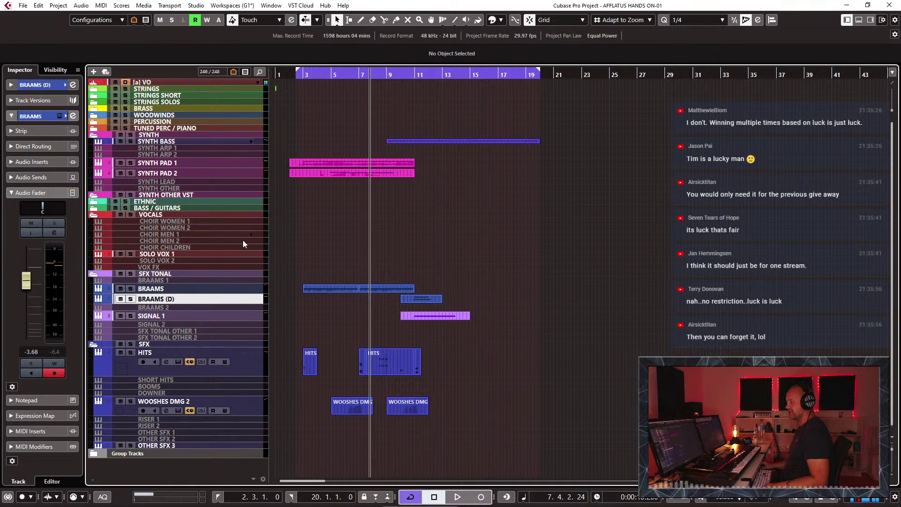
pyautogui.click(225, 288)
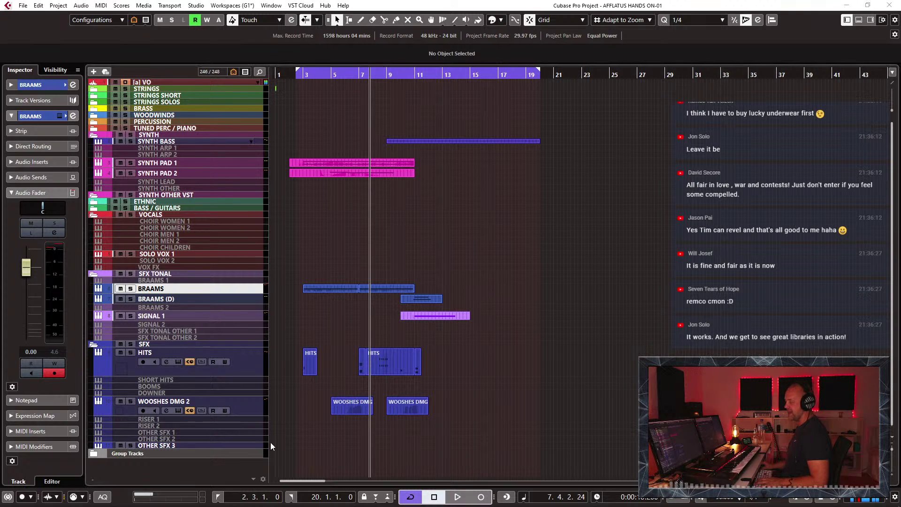
pyautogui.click(497, 225)
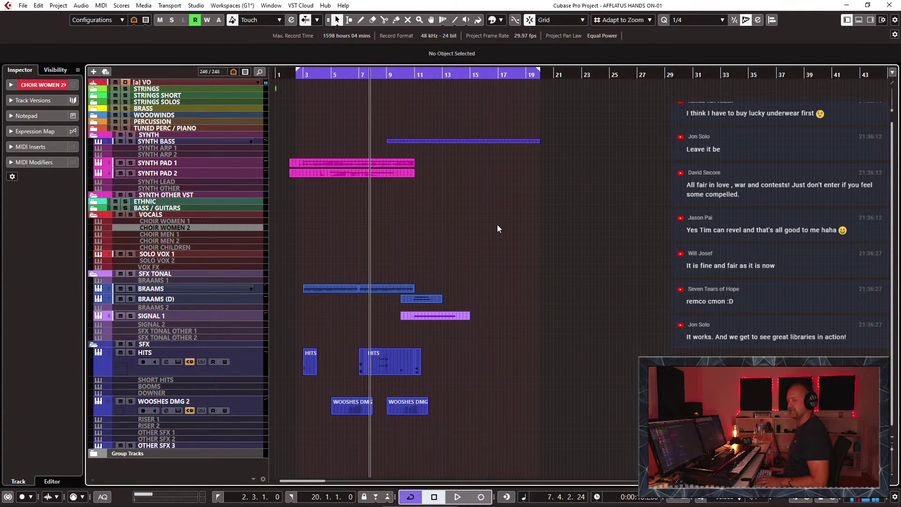
# Step: Play the cue from the left locator and turn cycle off so that it runs without looping
pyautogui.press('KP_1')
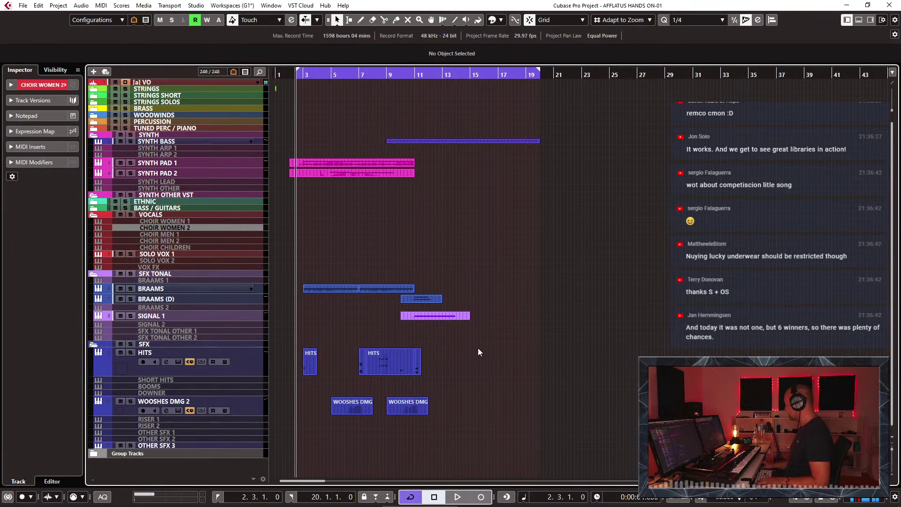
pyautogui.press('space')
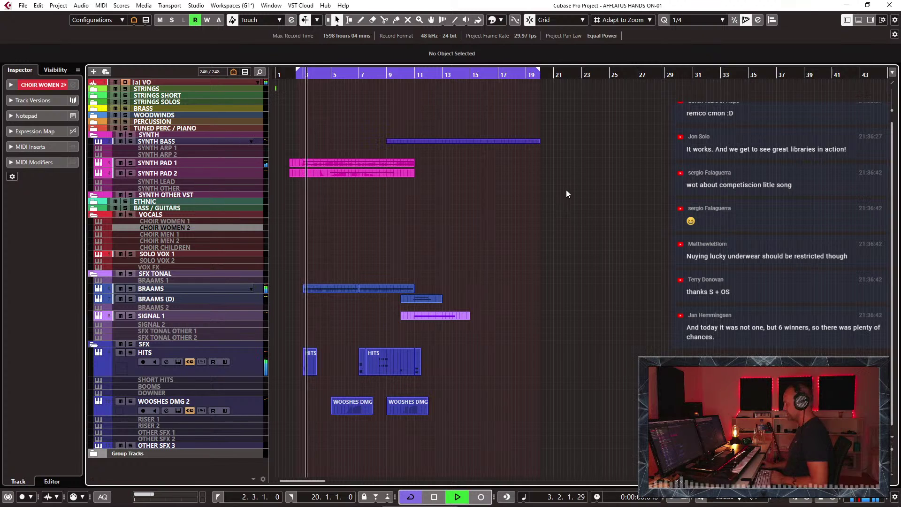
pyautogui.press('KP_Divide')
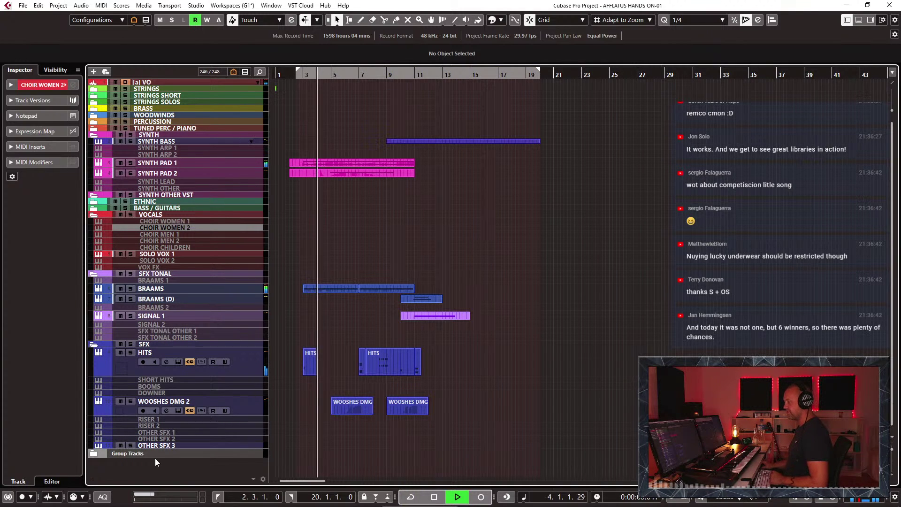